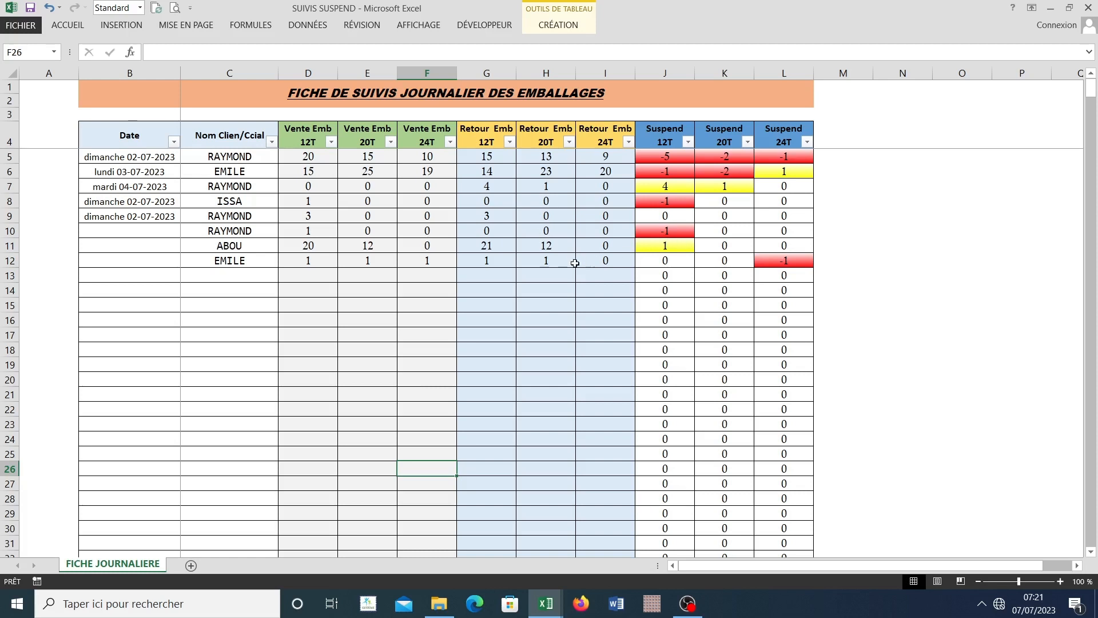
Step: Switch to the GESTOCK-EMBALLAGE-N'DALI workbook and examine the Situation Emballage client list down to its last client
left_click(514, 259)
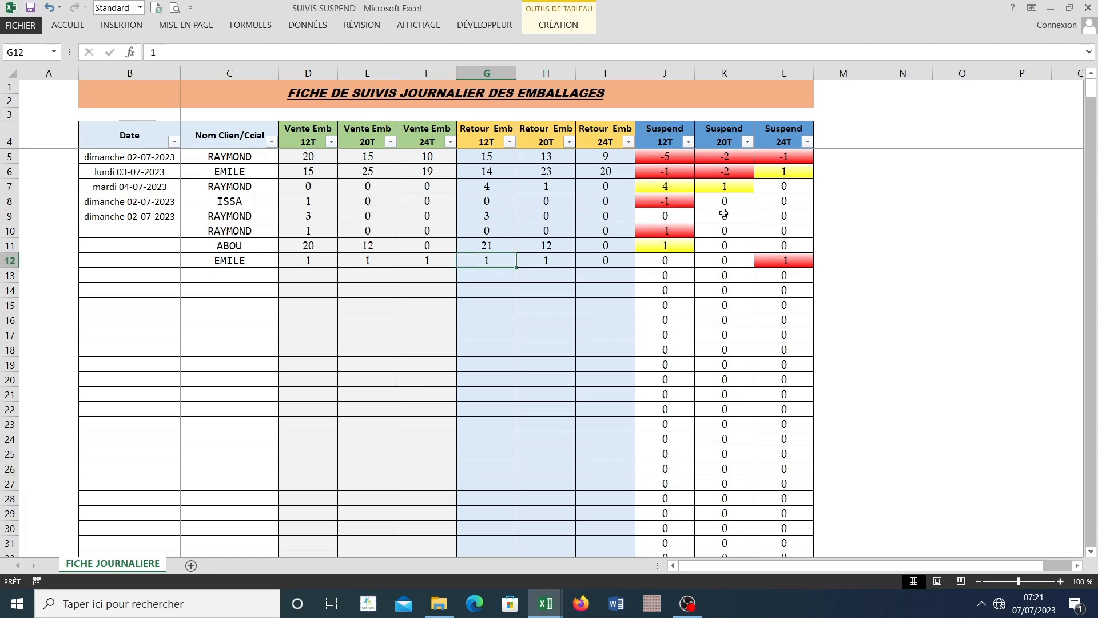
left_click(260, 275)
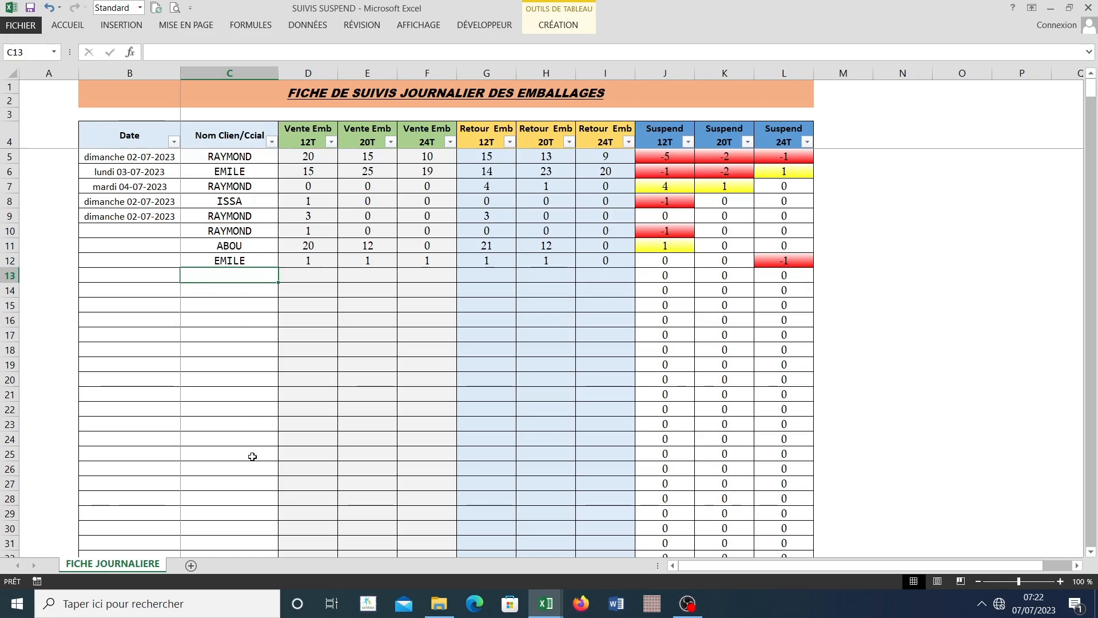
mouse_move(546, 604)
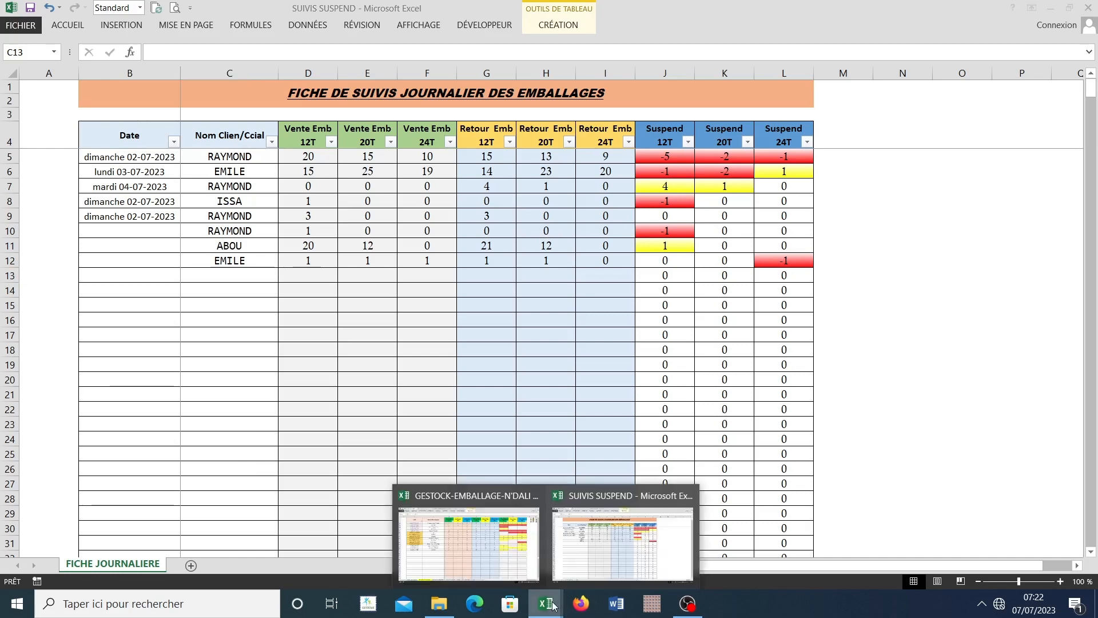
left_click(459, 537)
left_click(276, 405)
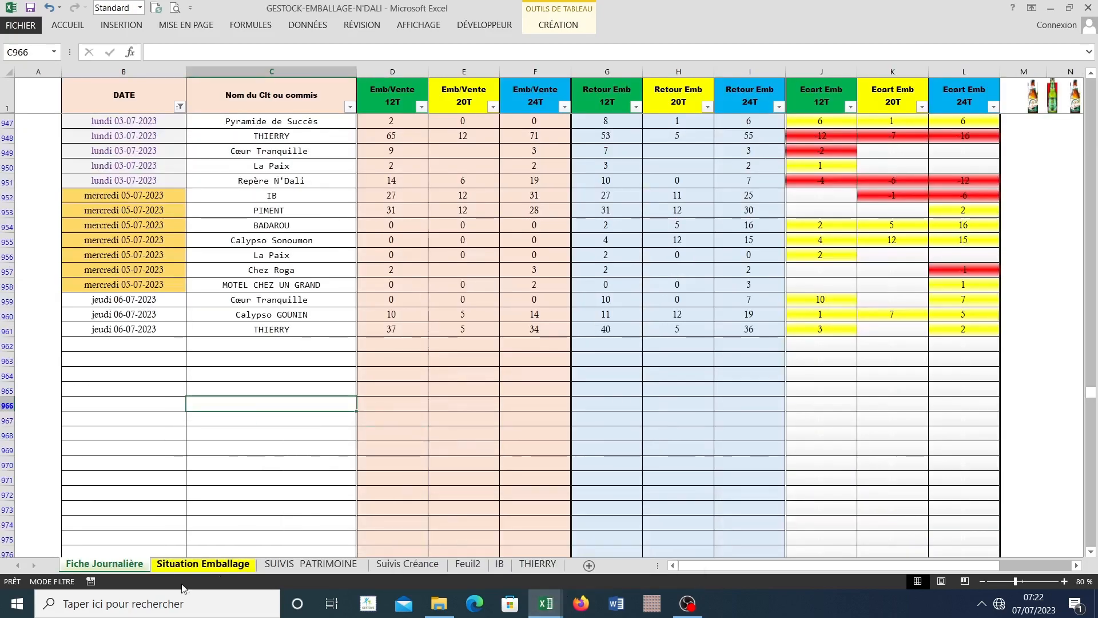
left_click(201, 564)
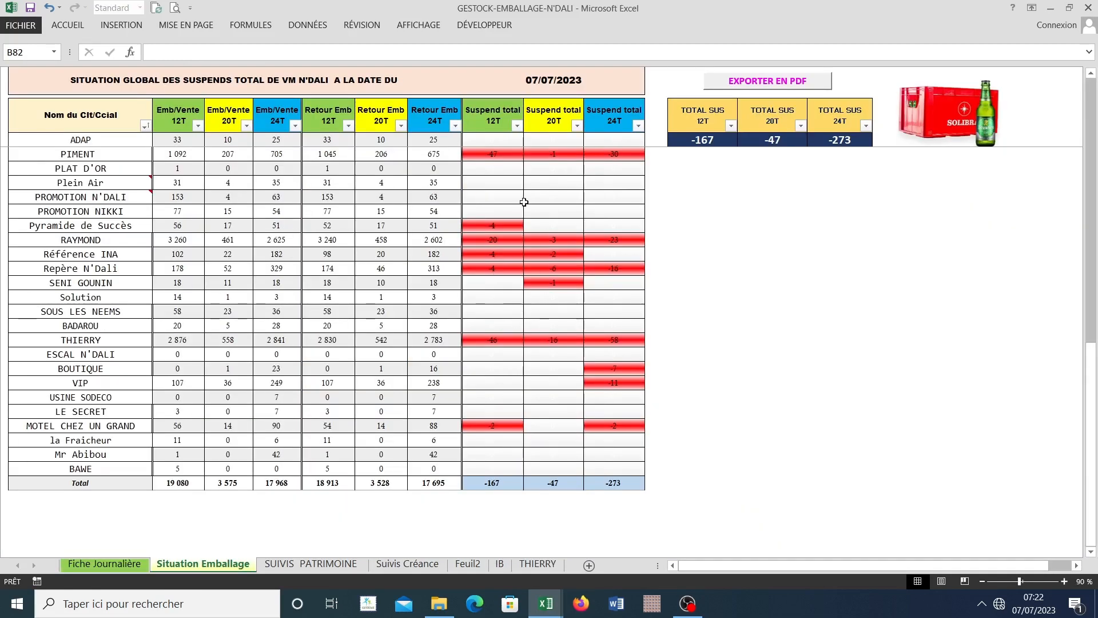
scroll(546, 340, "down", 2)
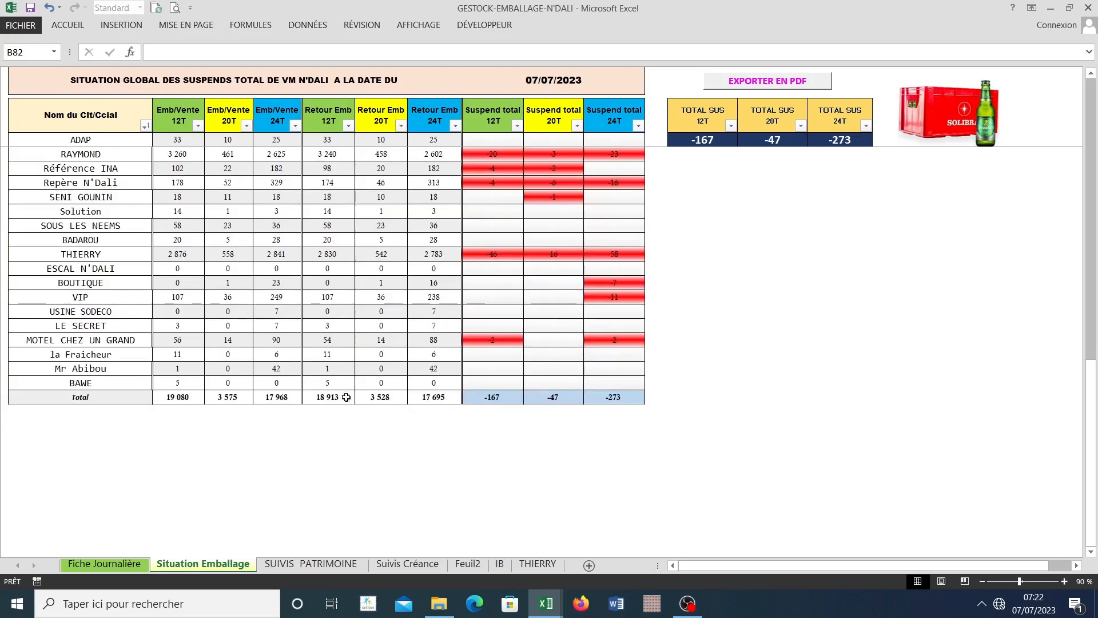
left_click(80, 383)
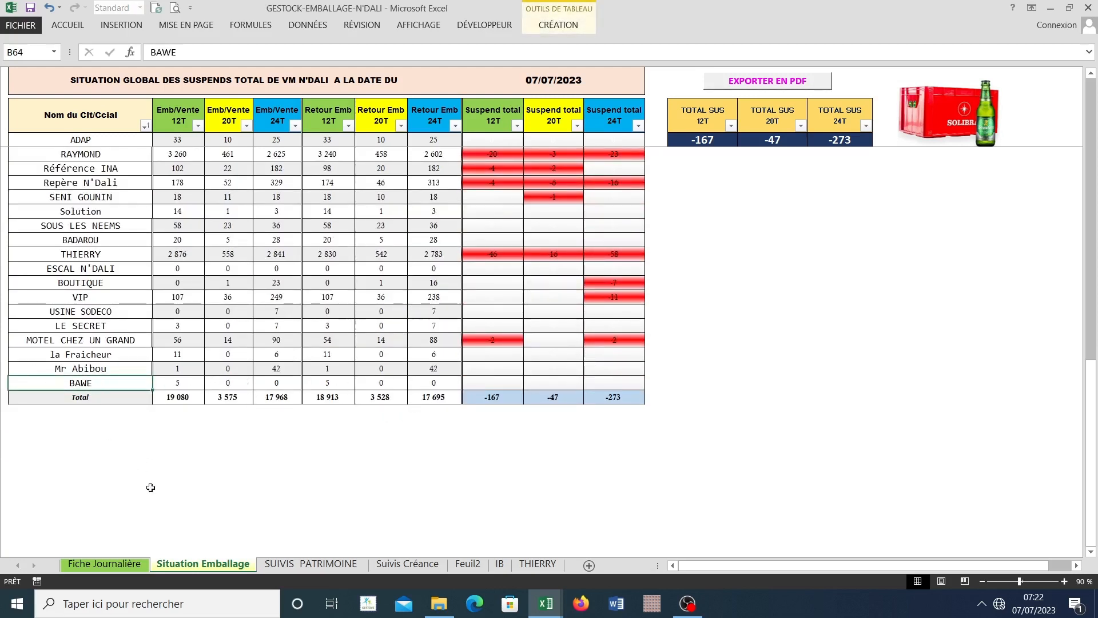
Step: On the Fiche Journalière sheet, enter the name of the last Situation Emballage client in C962
left_click(115, 566)
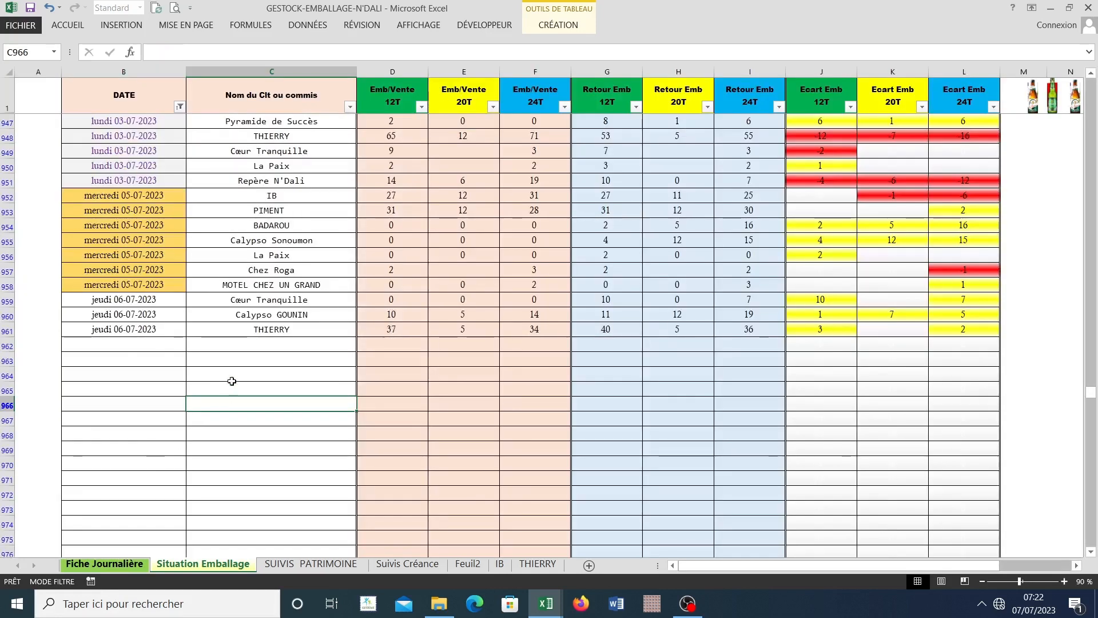
left_click(263, 343)
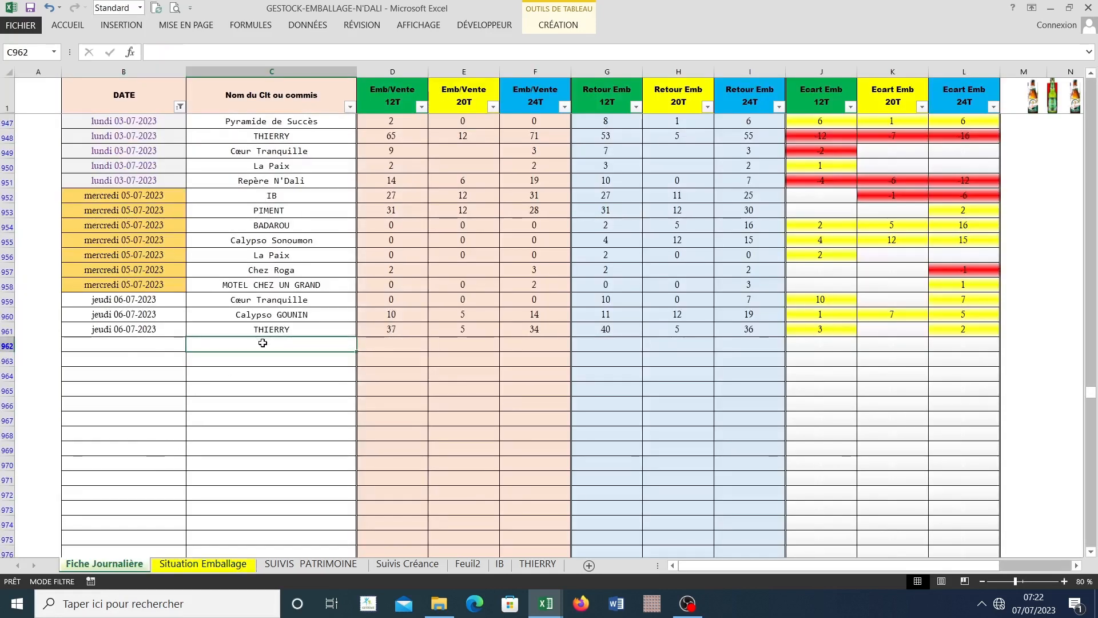
type("BAWE")
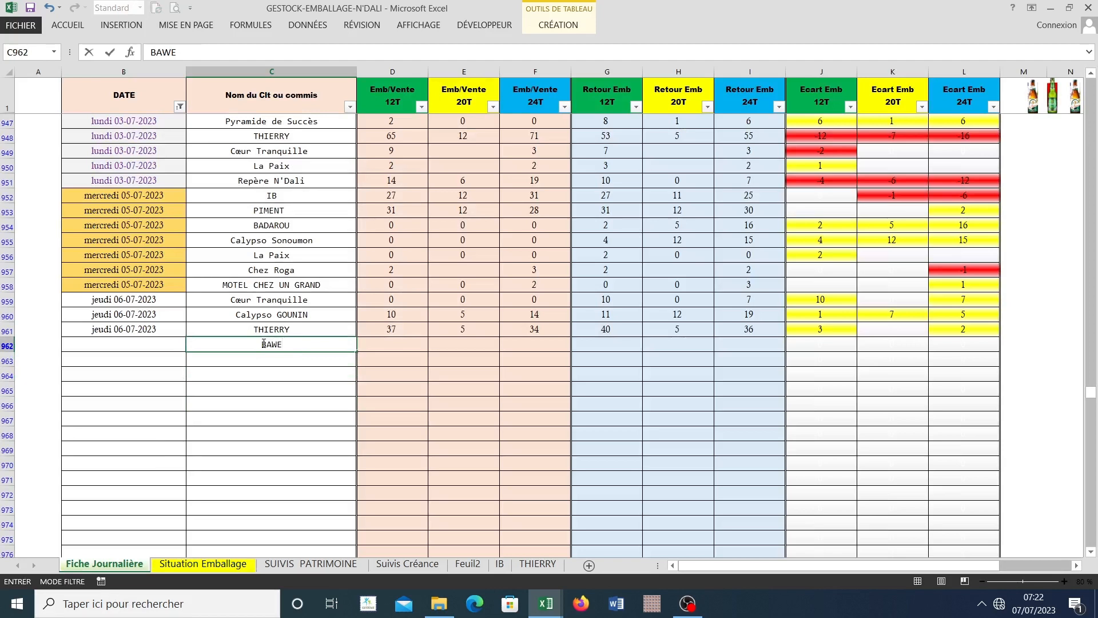
key("Tab")
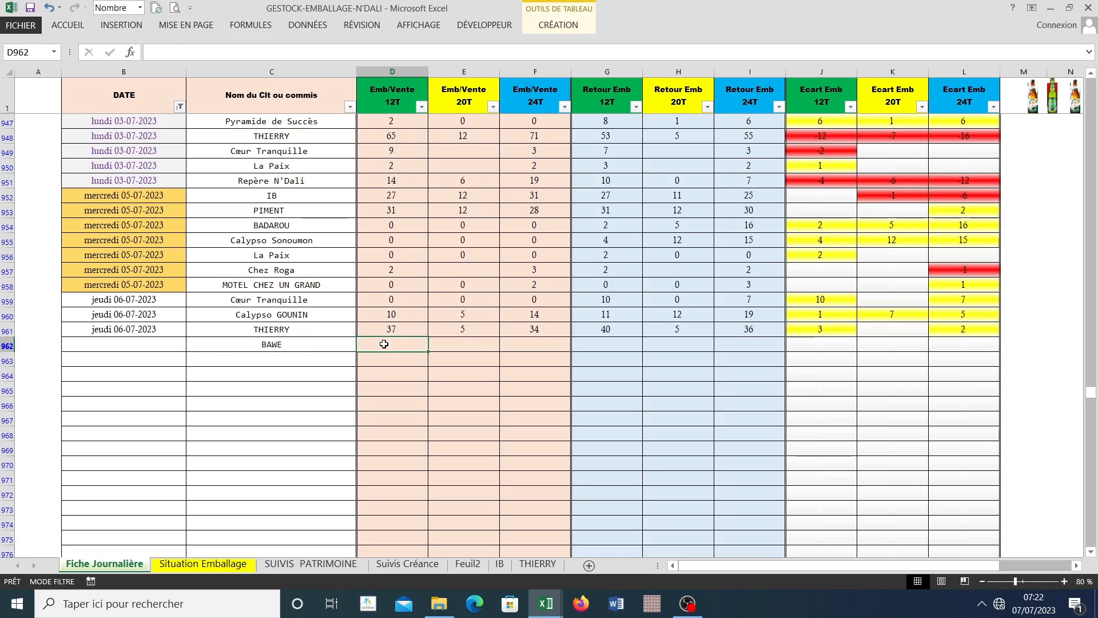
Step: Enter 1 for each of the 12T, 20T and 24T Emb/Vente quantities in row 962
type("1")
key("Tab")
type("1")
key("Tab")
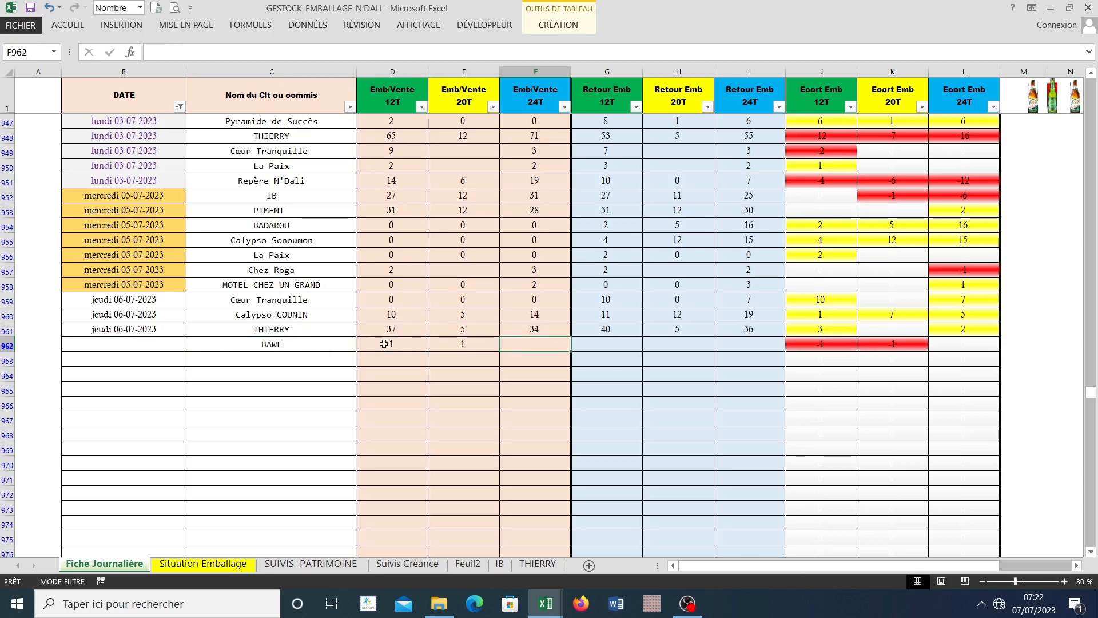
type("1")
key("Tab")
Step: Enter 0 for each of the 12T, 20T and 24T Retour Emb quantities in row 962
type("0")
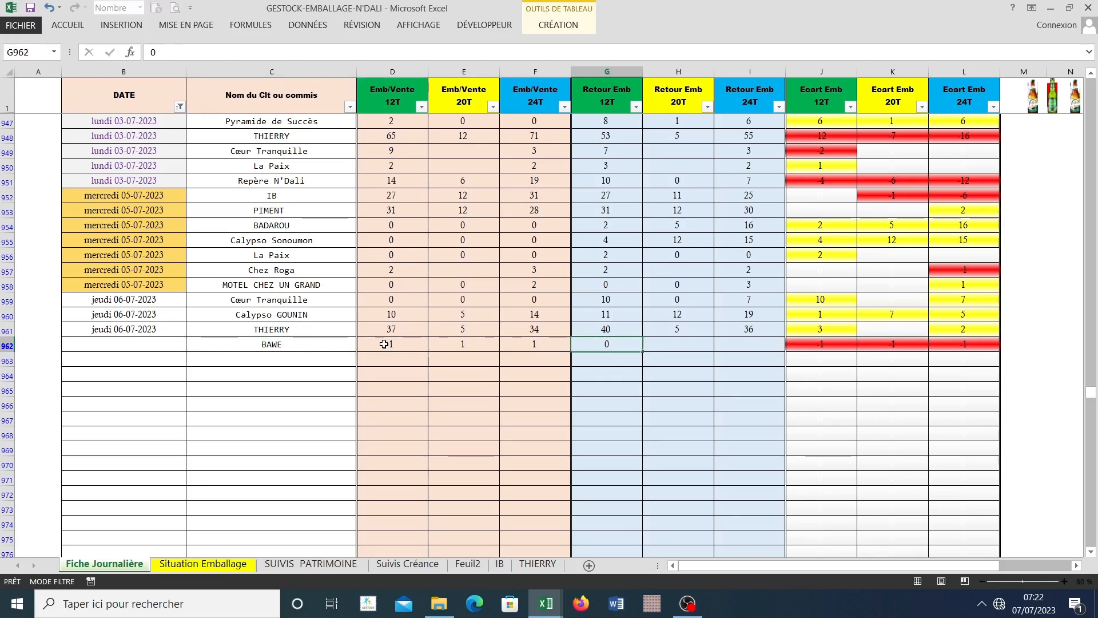
key("Tab")
type("0")
key("Tab")
type("0")
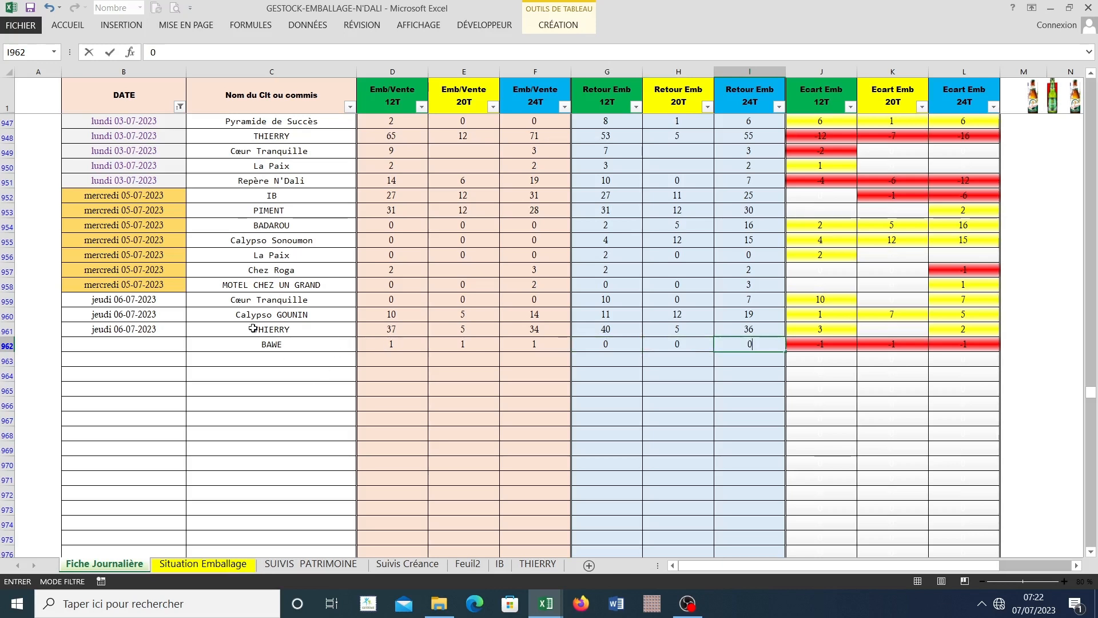
Step: Set the date in B962 to 07/07/2023 using the calendar picker
left_click(164, 339)
left_click(195, 342)
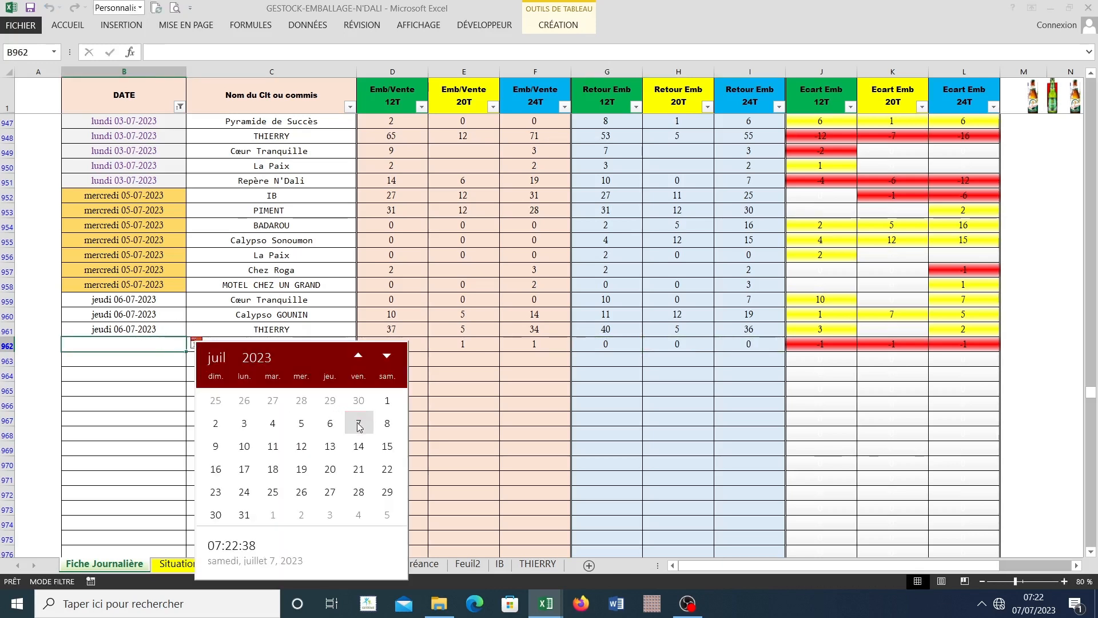
left_click(359, 424)
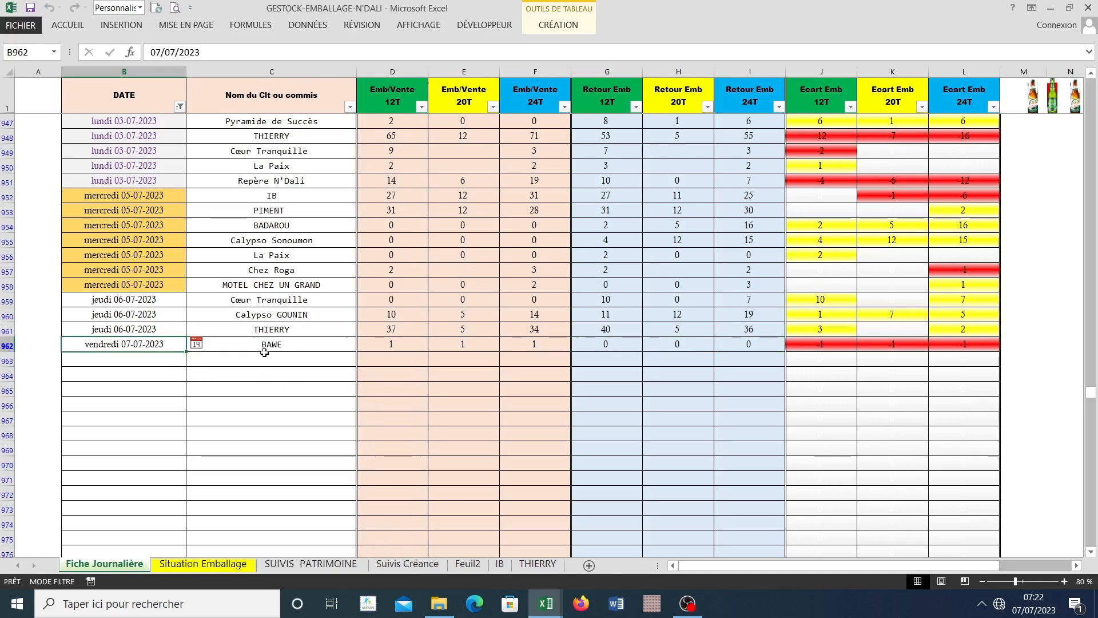
Step: Set the date in B963 to 19/07/2023 using the calendar picker
left_click(147, 360)
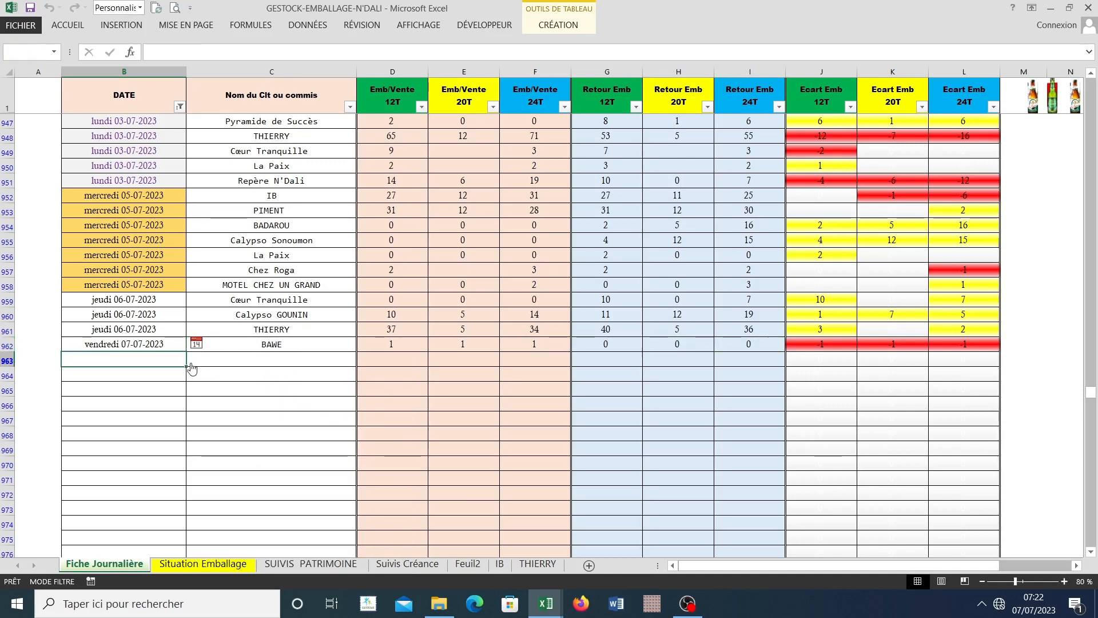
left_click(197, 360)
left_click(175, 341)
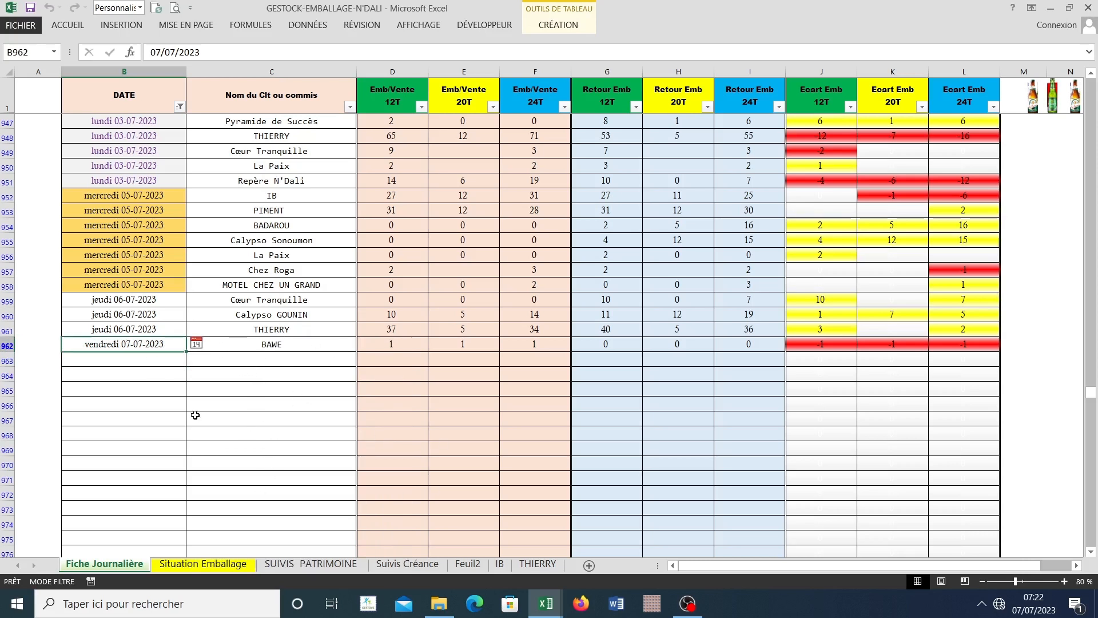
left_click(171, 365)
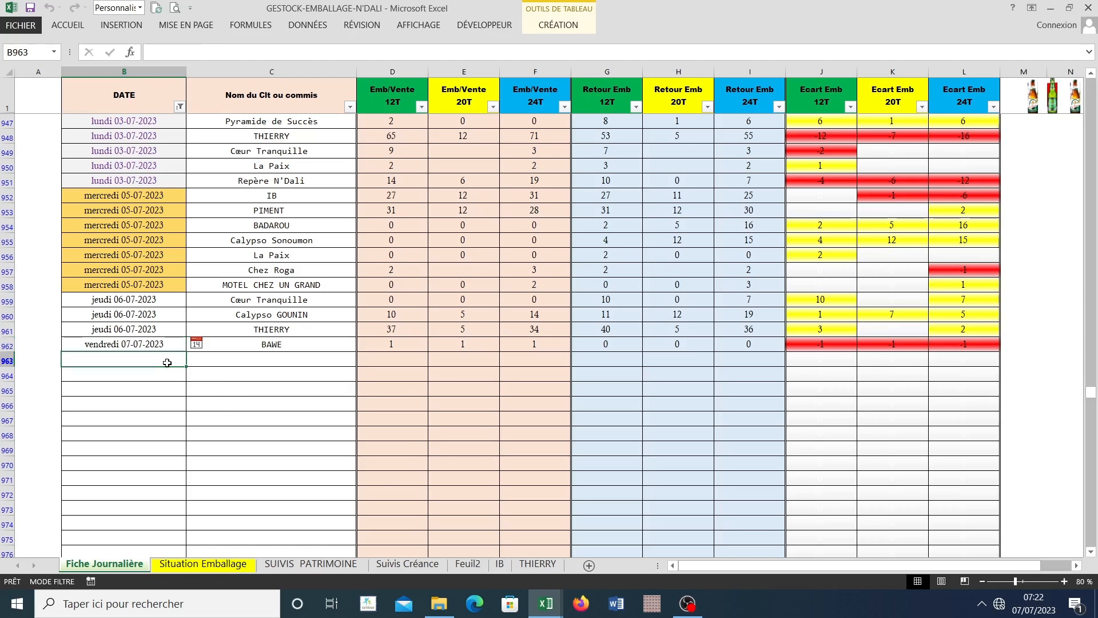
left_click(196, 359)
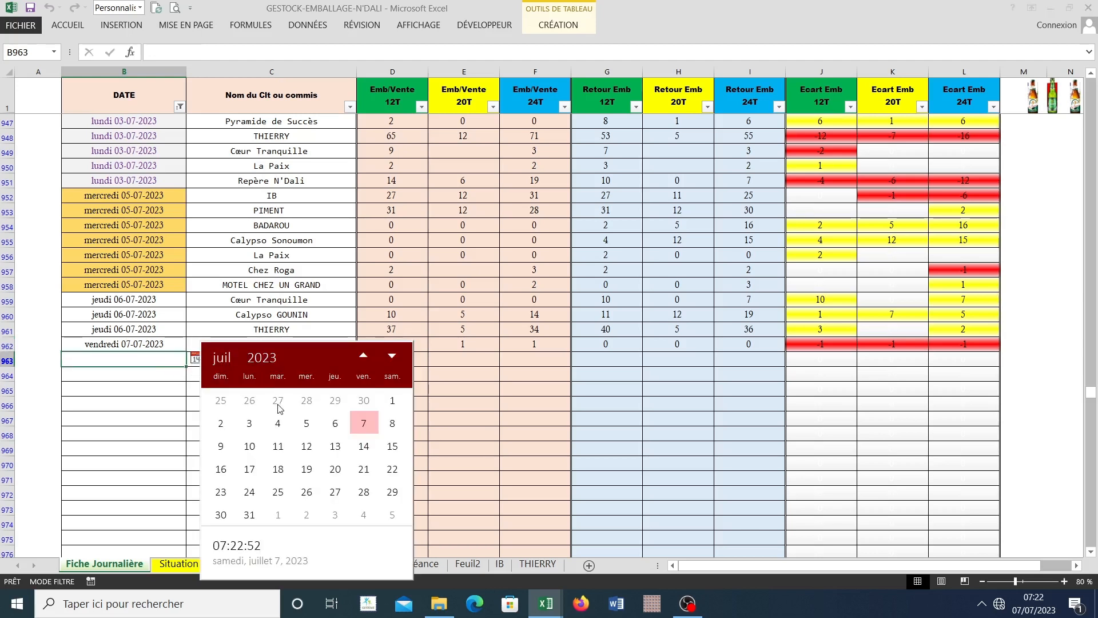
left_click(307, 469)
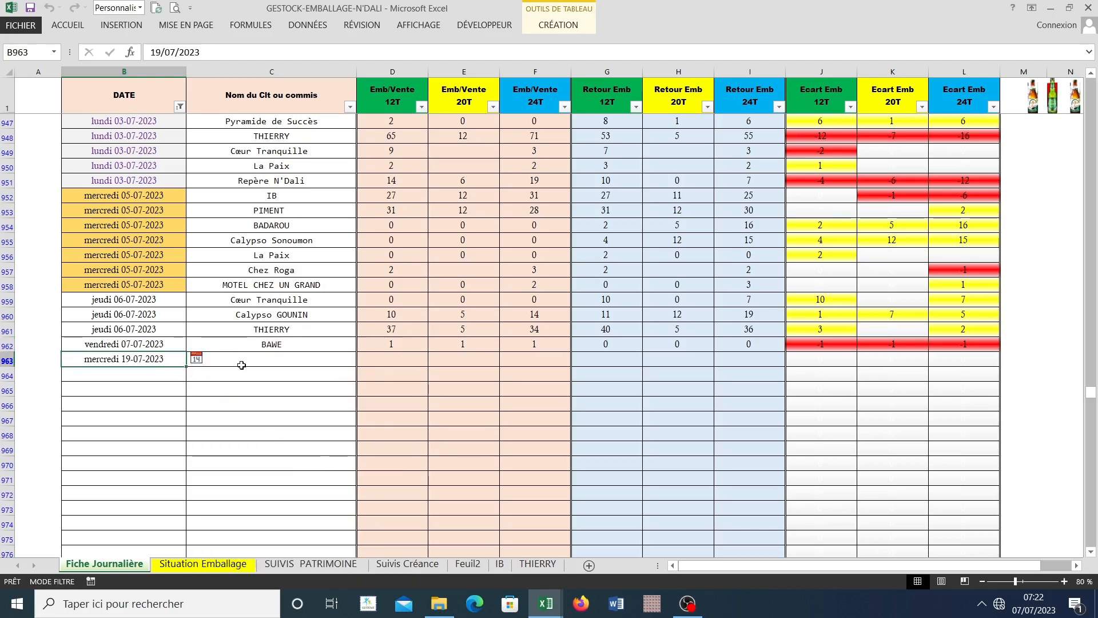
Step: Enter the same client name as in row 962 in C963
left_click(243, 361)
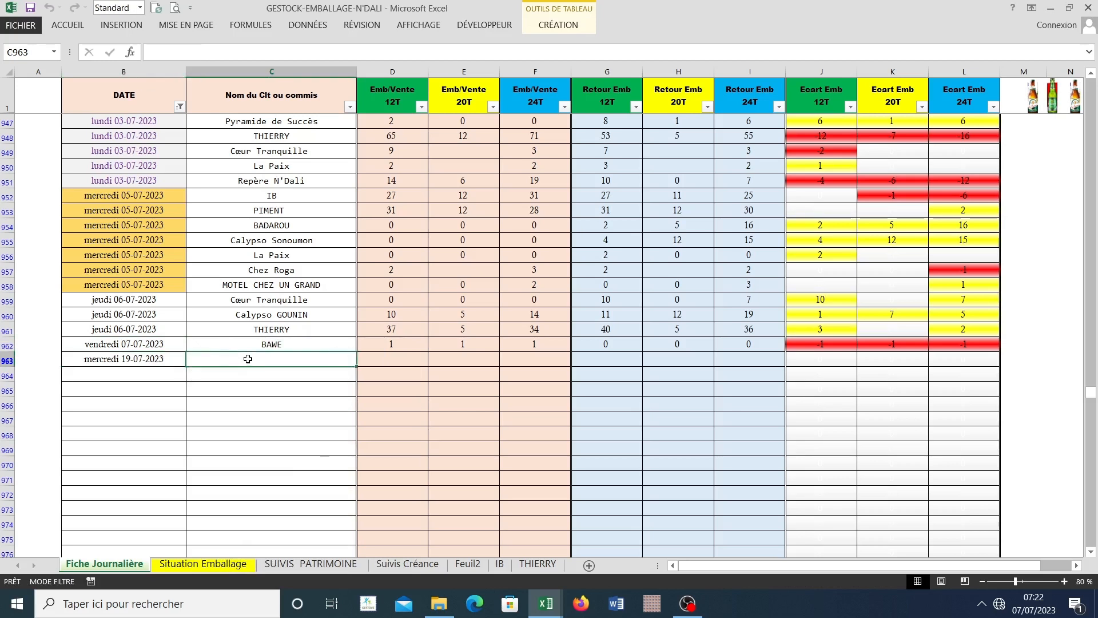
type("BAWE")
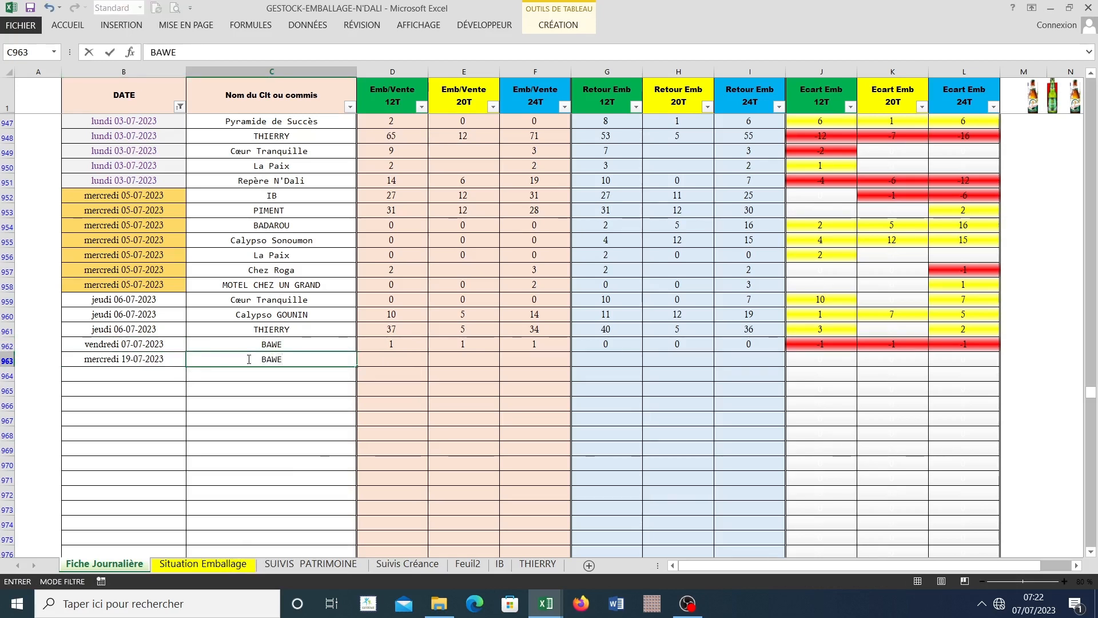
key("Tab")
Step: Enter 2 for each of the 12T, 20T and 24T Emb/Vente quantities in row 963
type("2")
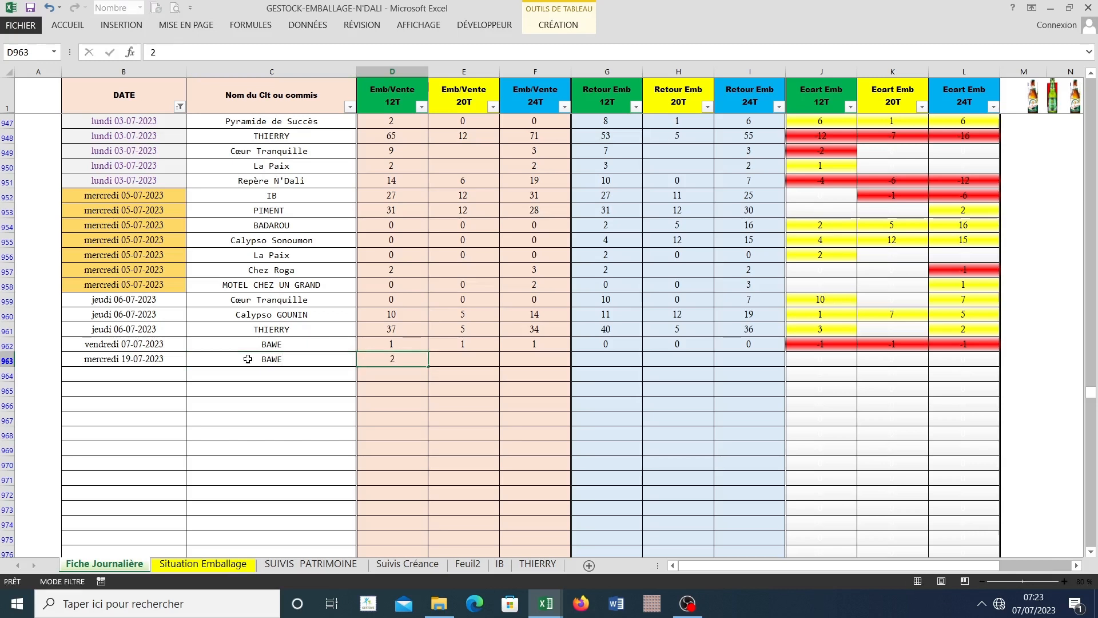
key("Tab")
type("2")
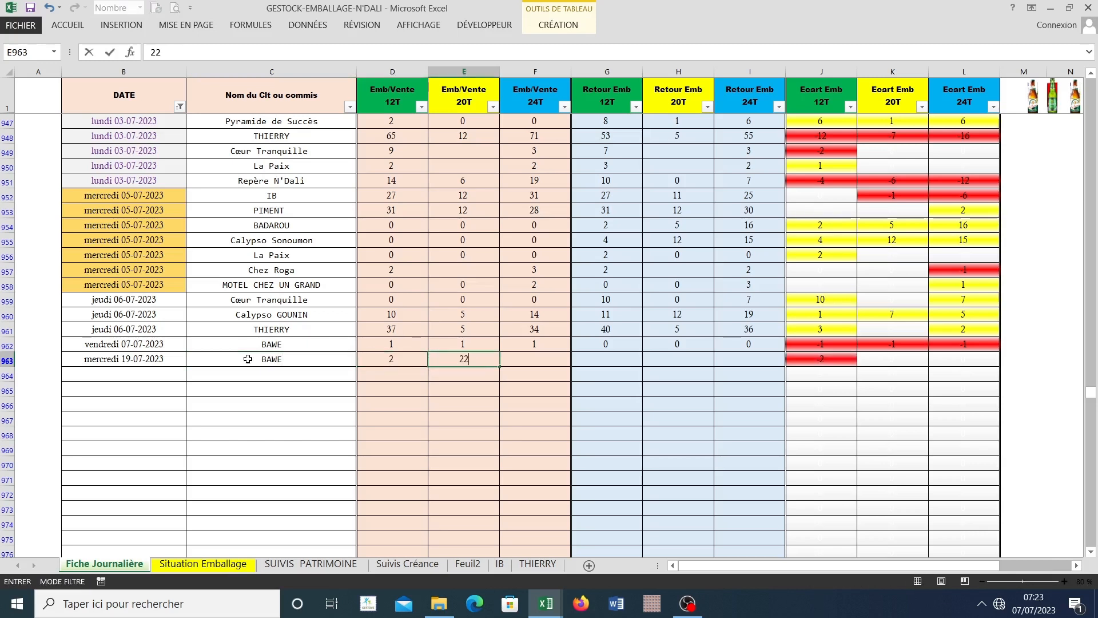
key("Tab")
type("2")
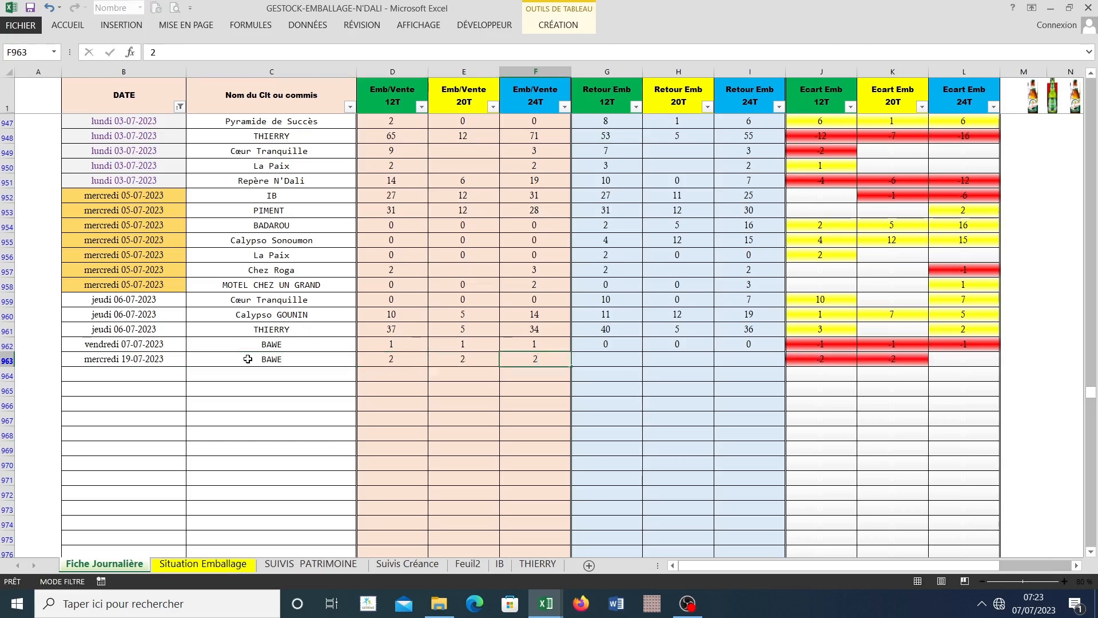
key("Tab")
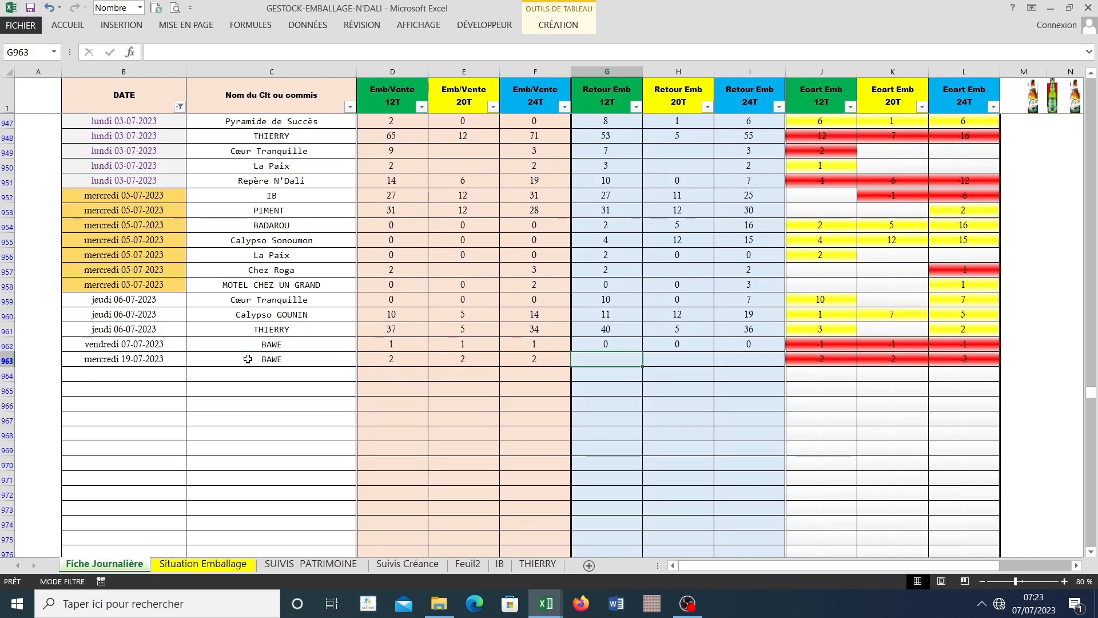
Step: Enter 3 for each of the 12T, 20T and 24T Retour Emb quantities in row 963
type("3")
key("Tab")
type("3")
key("Tab")
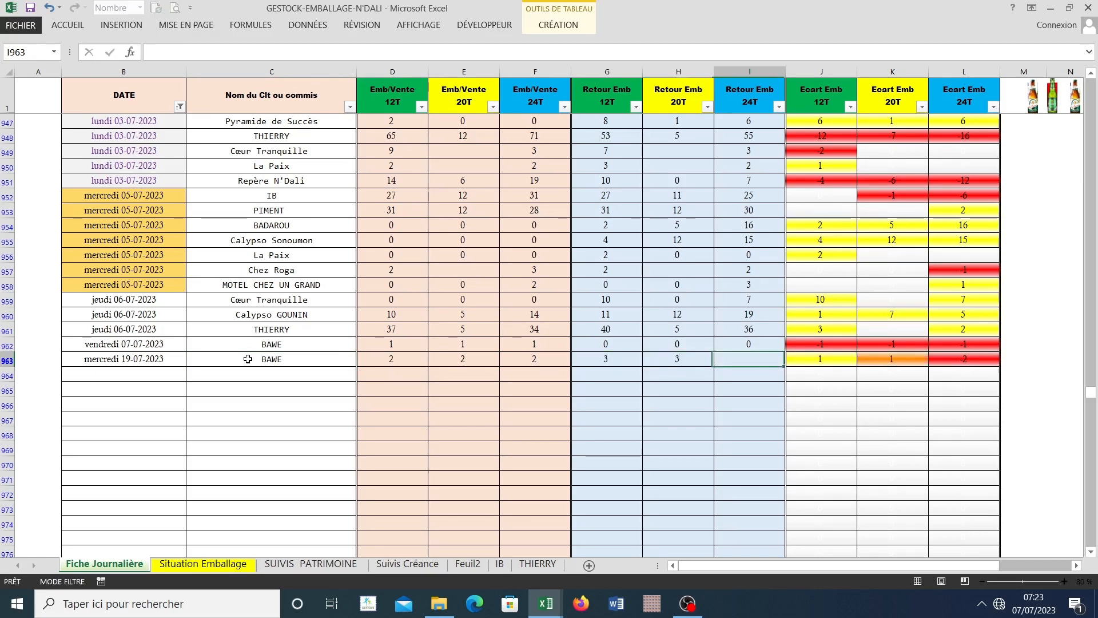
type("3")
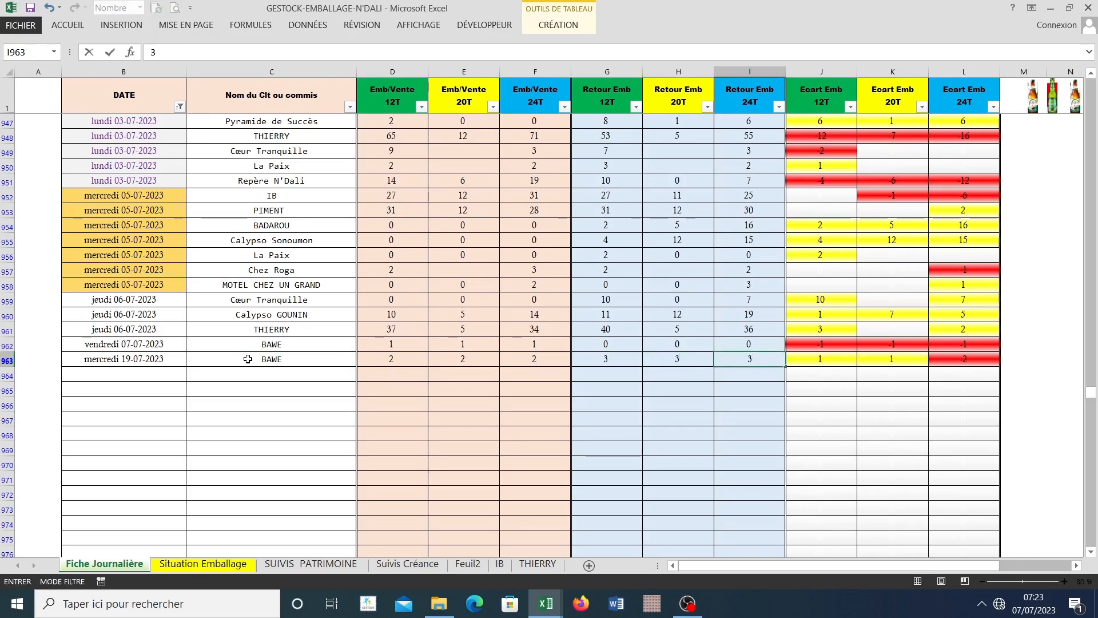
key("Tab")
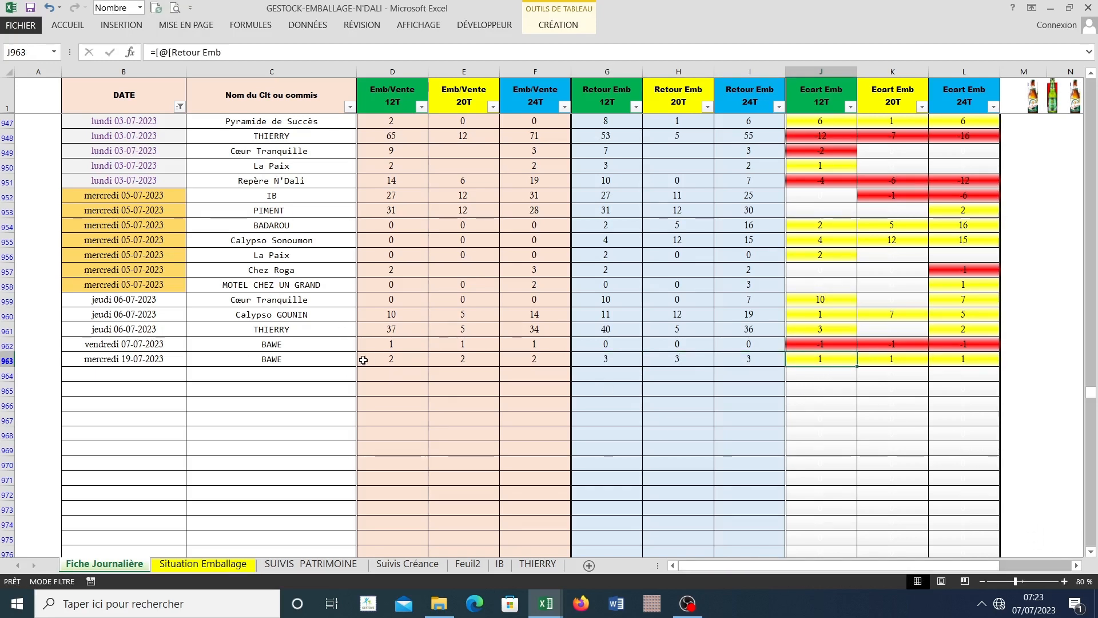
Step: Clear all sale and return quantities in D963:I963, keeping the row's date and client name
left_click_drag(280, 360, 712, 360)
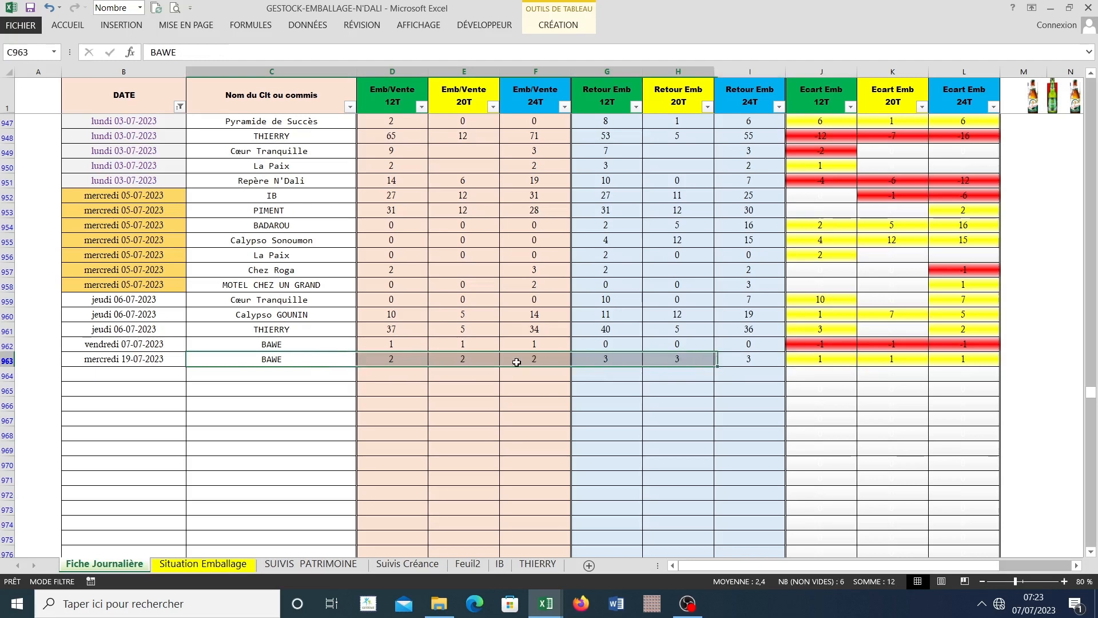
left_click(378, 360)
left_click_drag(379, 360, 758, 359)
key("Delete")
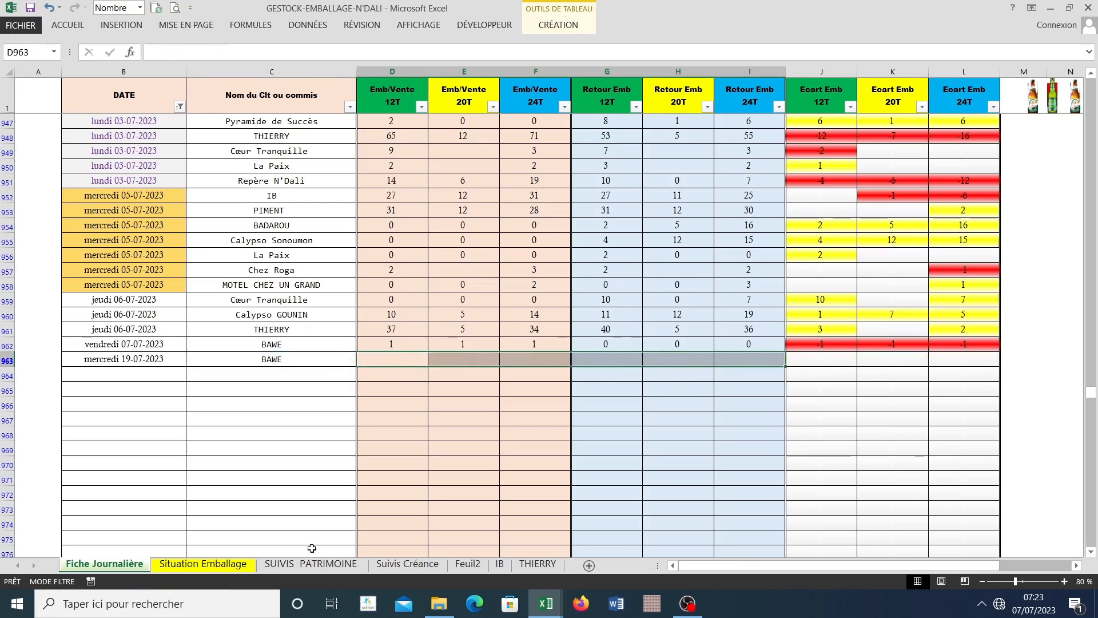
left_click(373, 444)
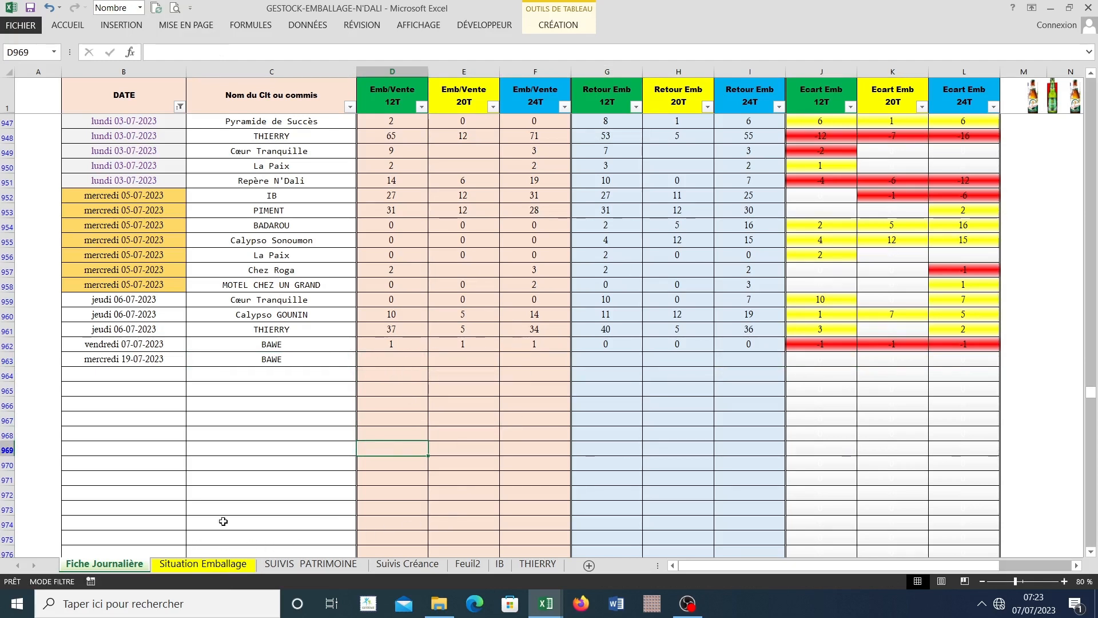
Step: Review the last client's suspend totals on the Situation Emballage sheet and return to Fiche Journalière
left_click(195, 568)
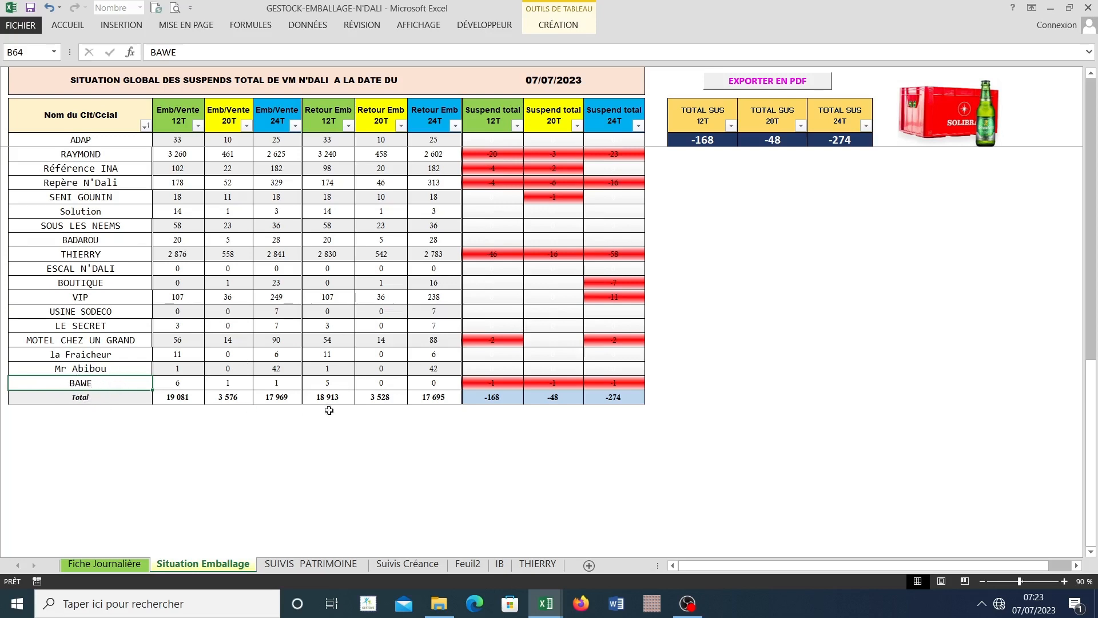
left_click(122, 565)
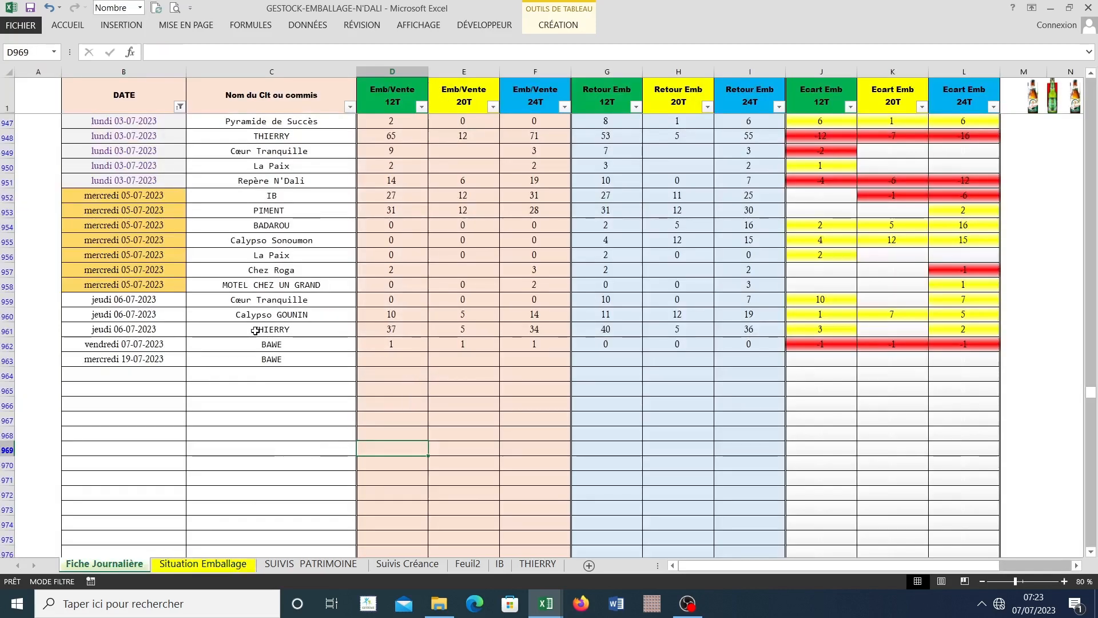
Step: Undo the clearing of the sale and return quantities in D963:I963
key("ctrl+z")
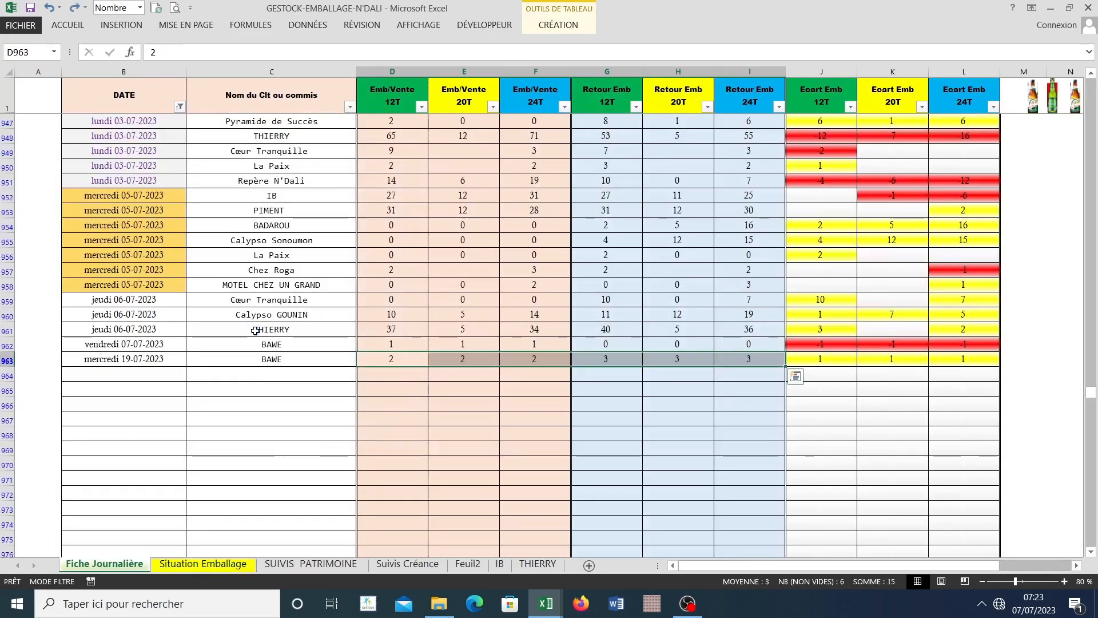
left_click(567, 418)
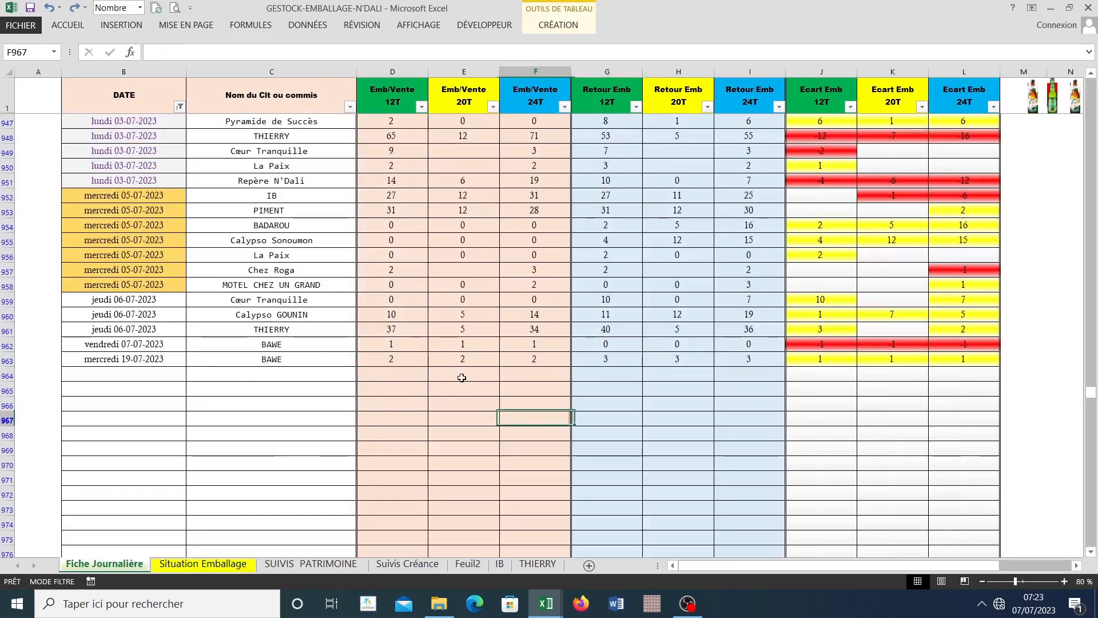
Step: Review the Emb/Vente and Retour Emb quantities in row 963 together with the resulting Ecart Emb 12T, 20T and 24T values
left_click(387, 360)
left_click_drag(387, 360, 735, 348)
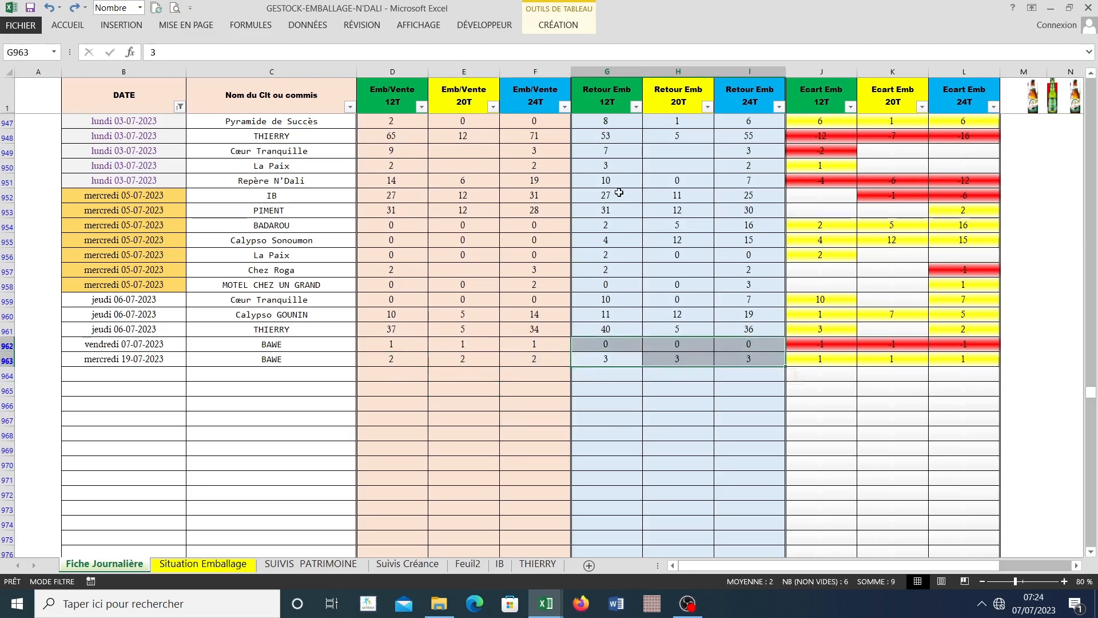
left_click(824, 358)
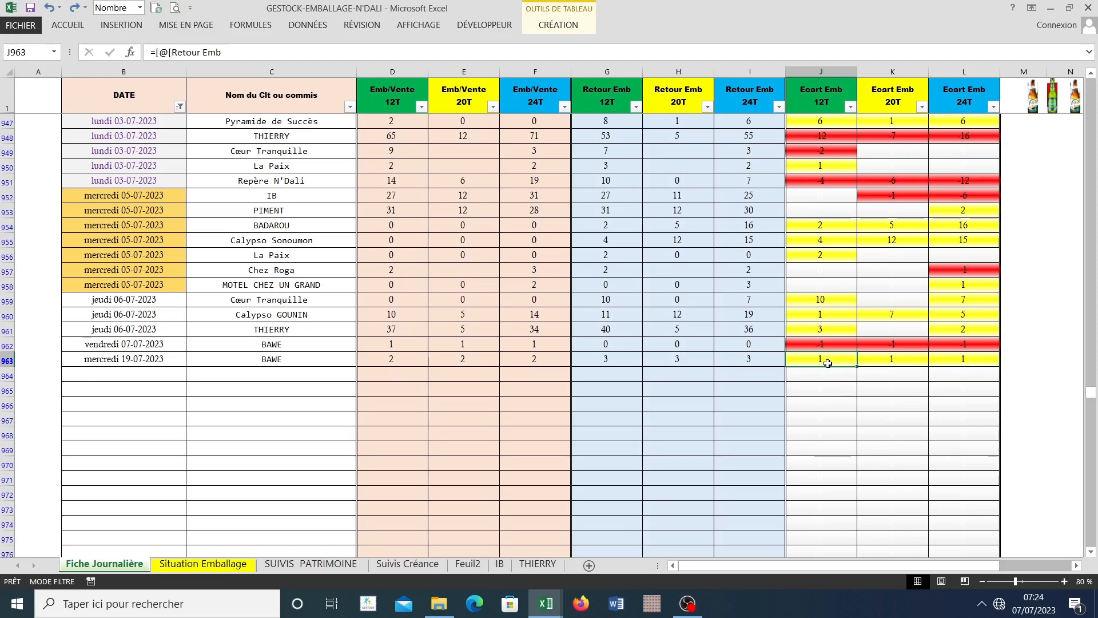
left_click_drag(828, 363, 963, 365)
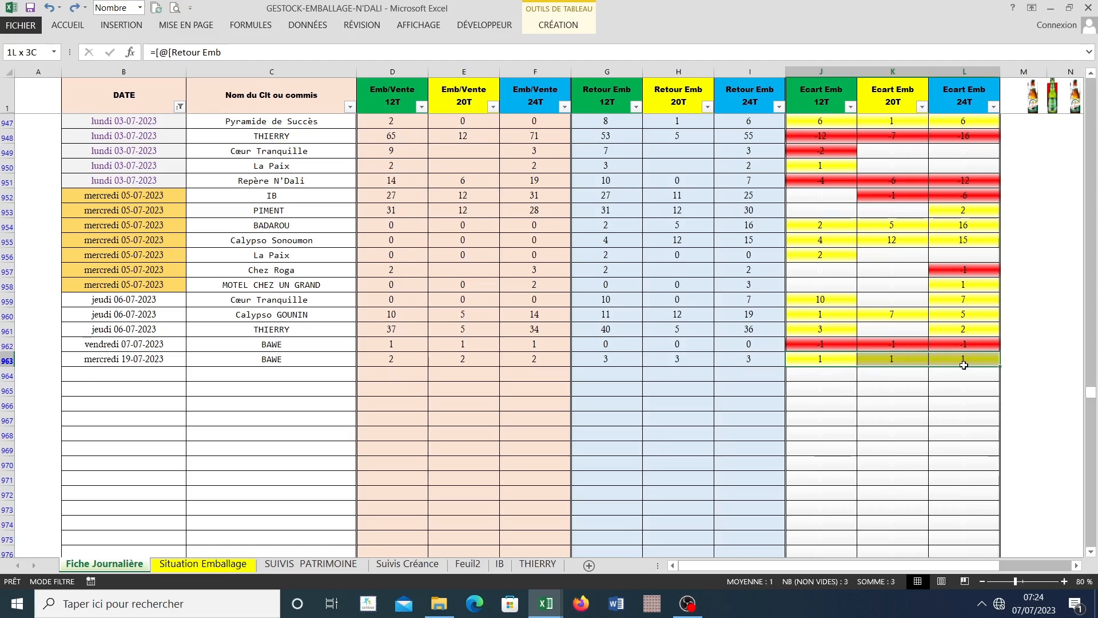
left_click(709, 432)
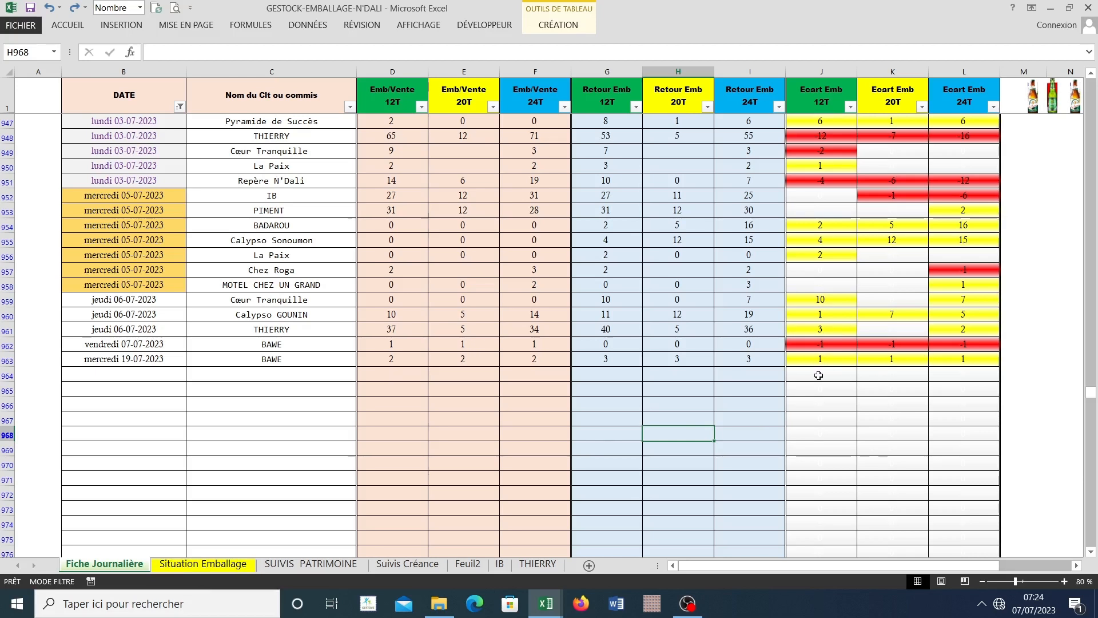
left_click_drag(816, 362, 948, 362)
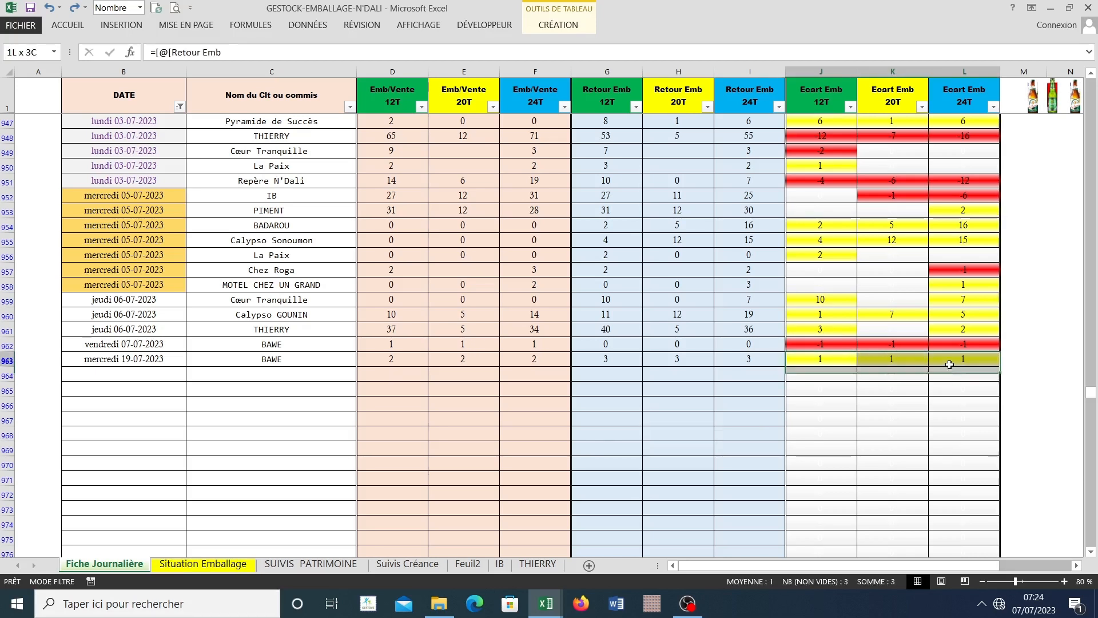
left_click_drag(949, 360, 949, 360)
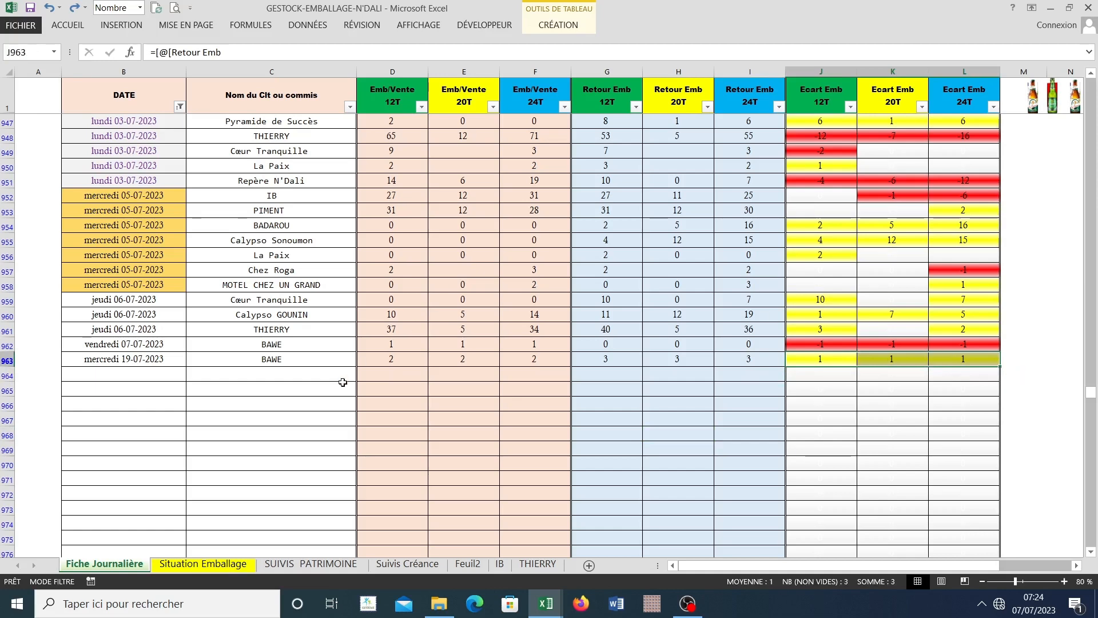
Step: Examine the clients' suspend totals and the global totals on Situation Emballage, comparing them with the entries on Fiche Journalière
left_click(223, 565)
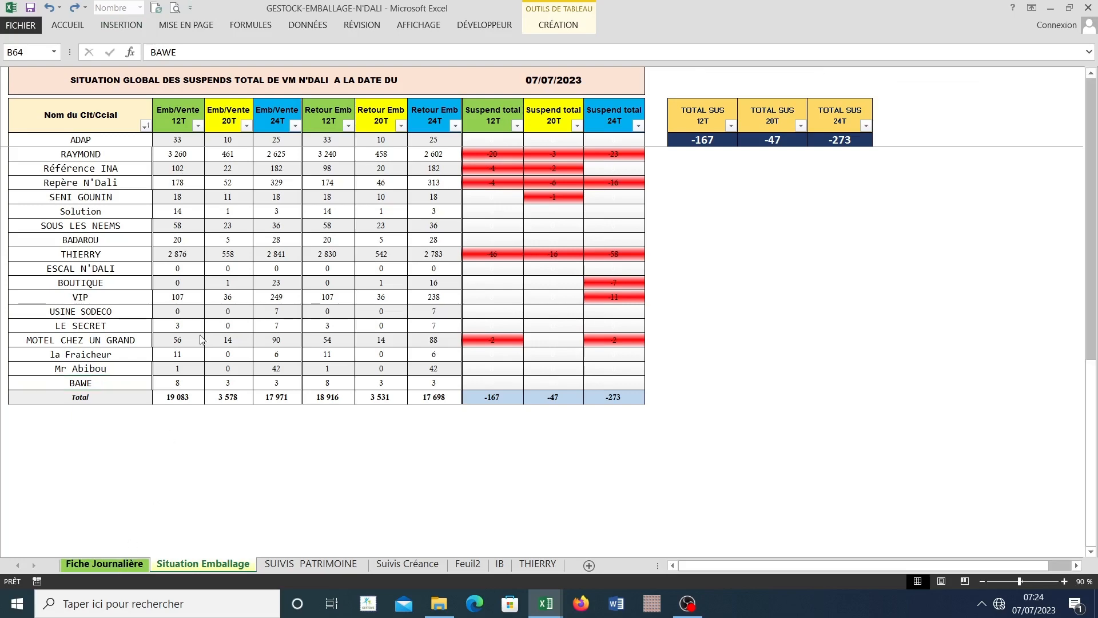
left_click(114, 569)
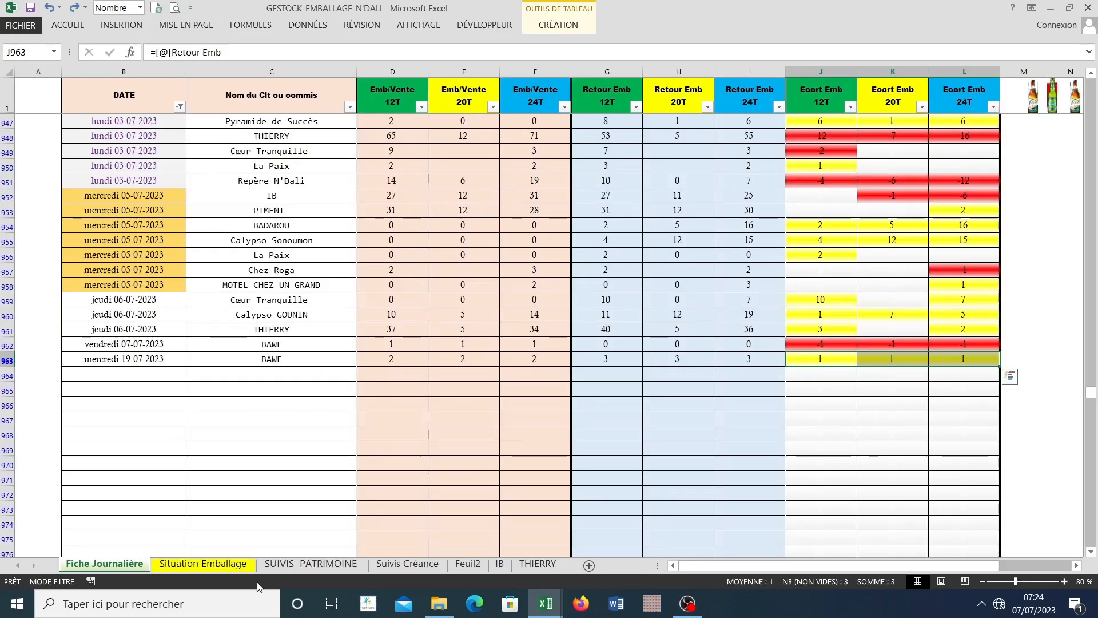
left_click(203, 564)
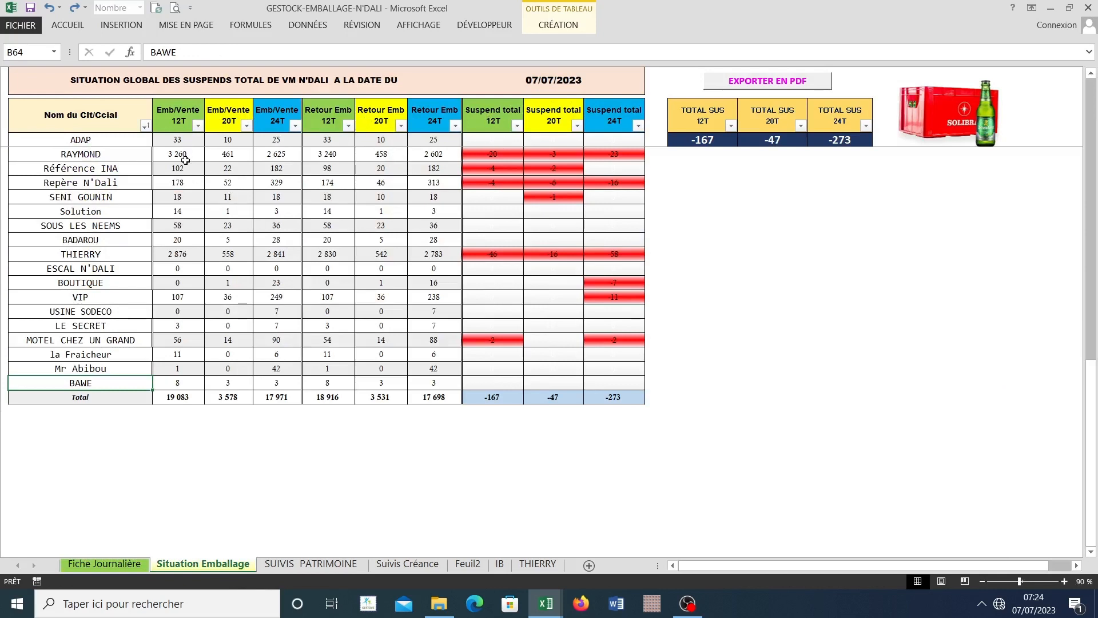
left_click(110, 567)
left_click(225, 563)
scroll(204, 159, "up", 3)
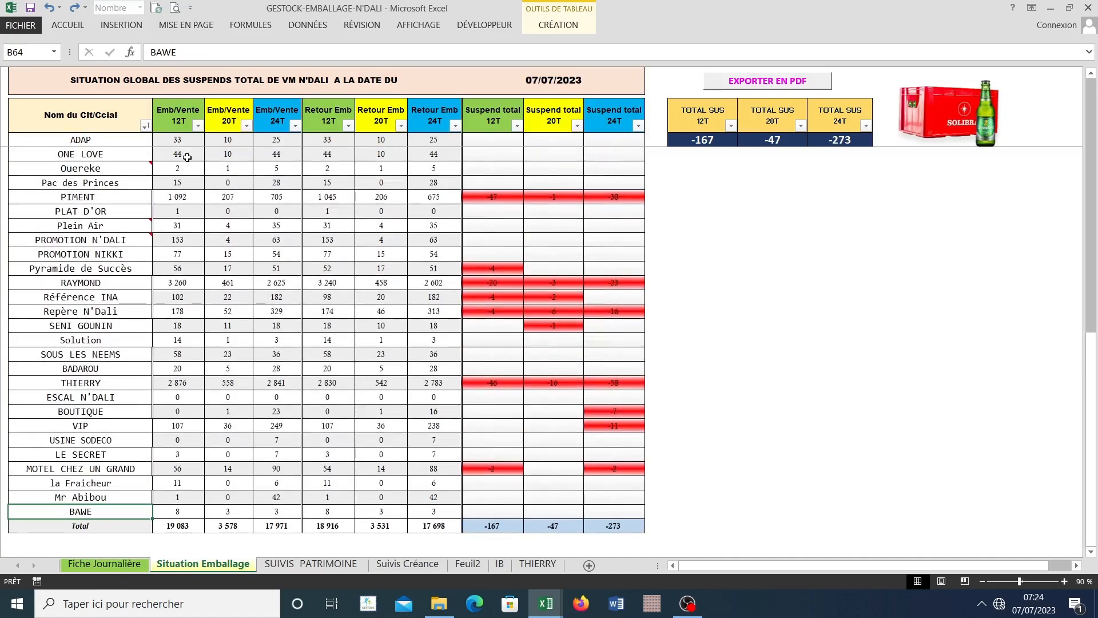
scroll(186, 161, "up", 2)
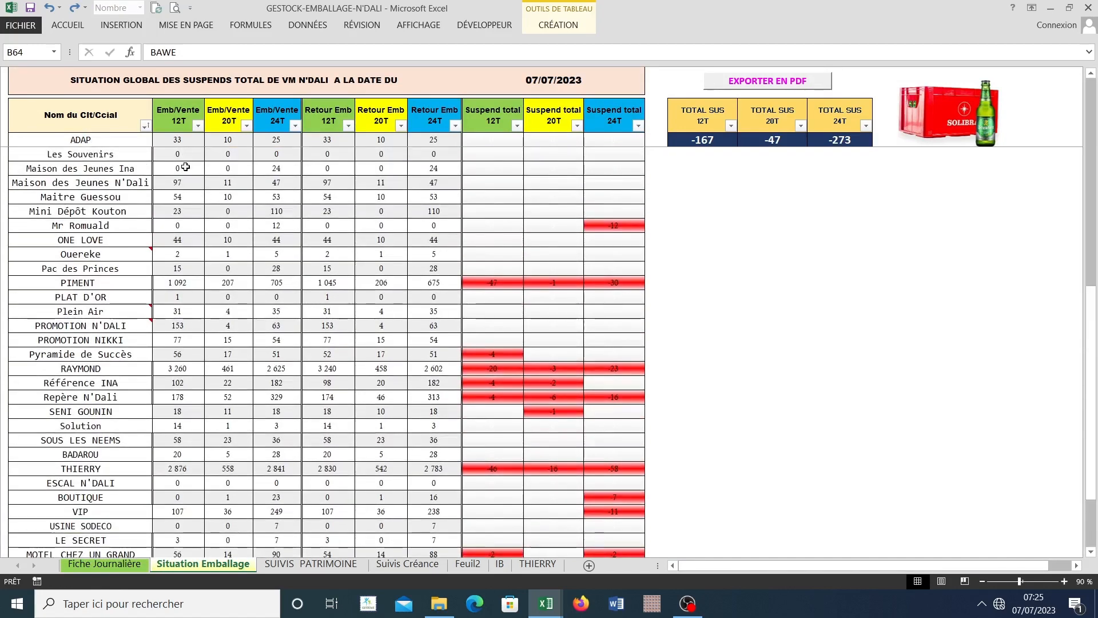
scroll(186, 167, "down", 3)
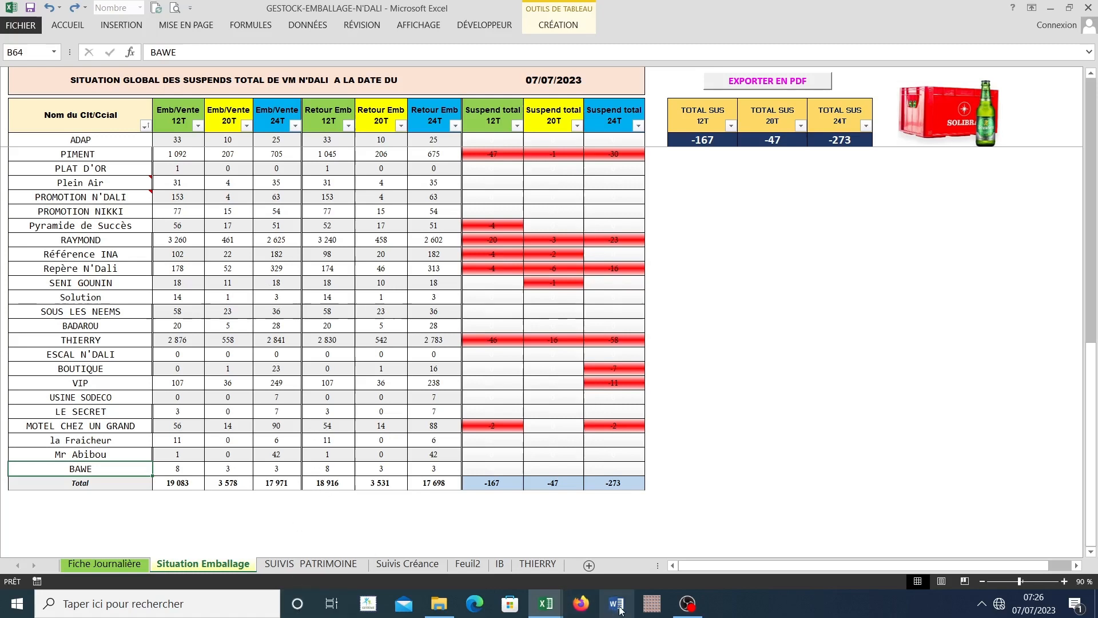
Step: Switch to the SUIVIS SUSPEND workbook and add a blank worksheet after FICHE JOURNALIERE, returning to that daily sheet
mouse_move(546, 606)
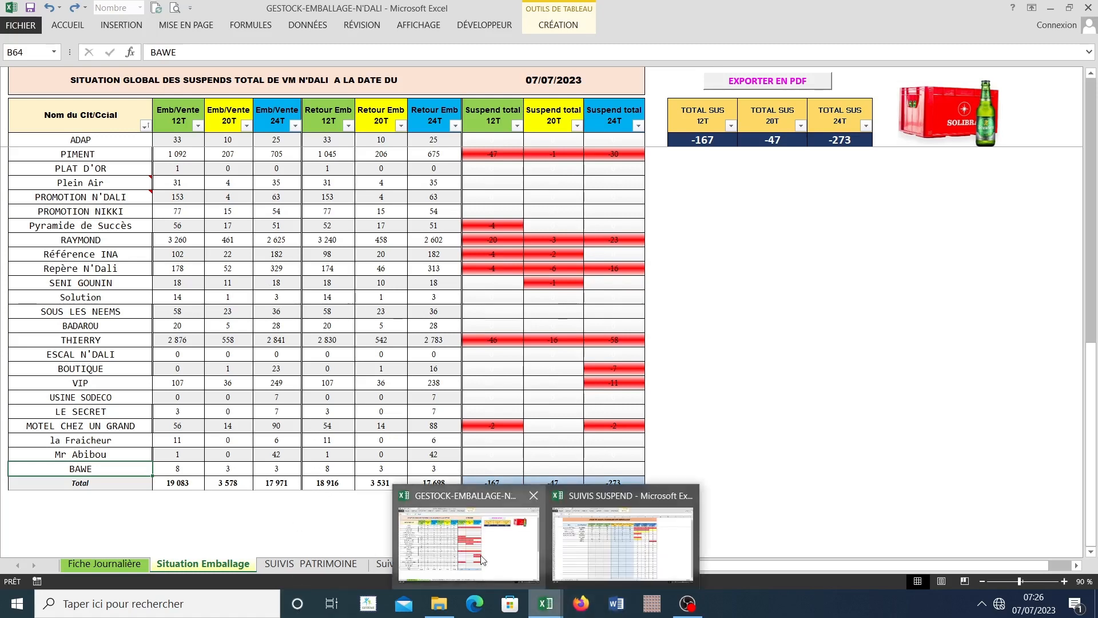
left_click(605, 540)
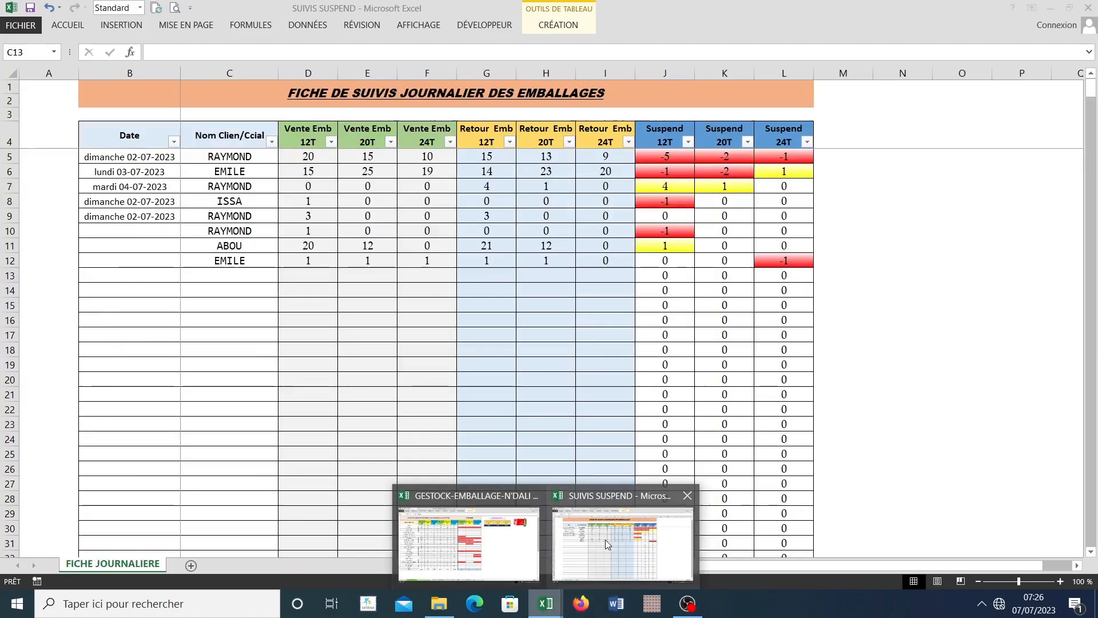
left_click(351, 380)
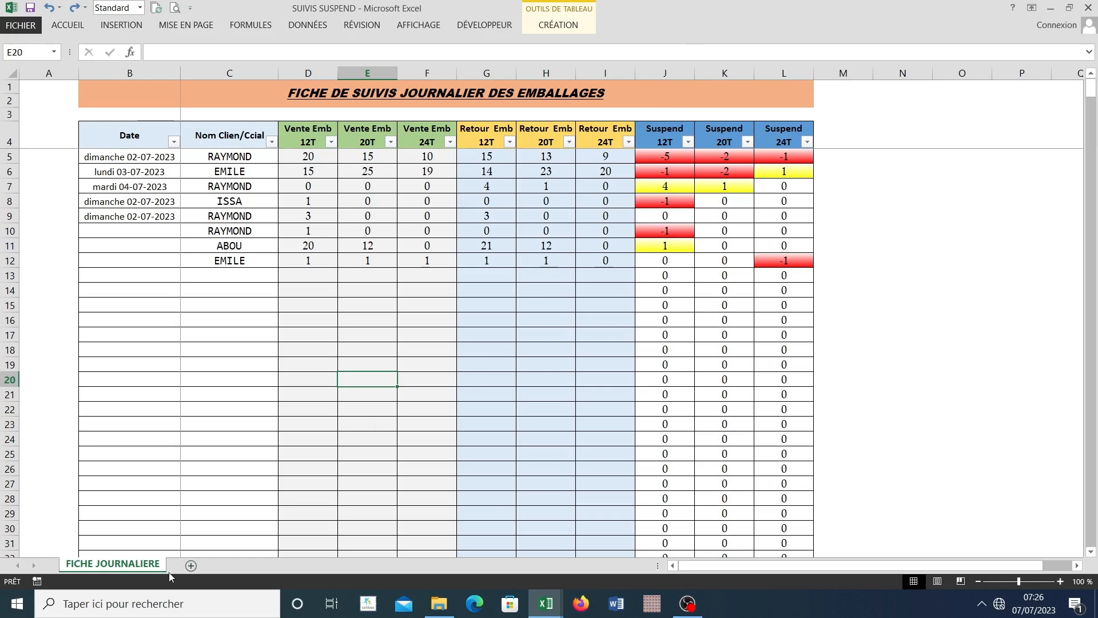
left_click(189, 567)
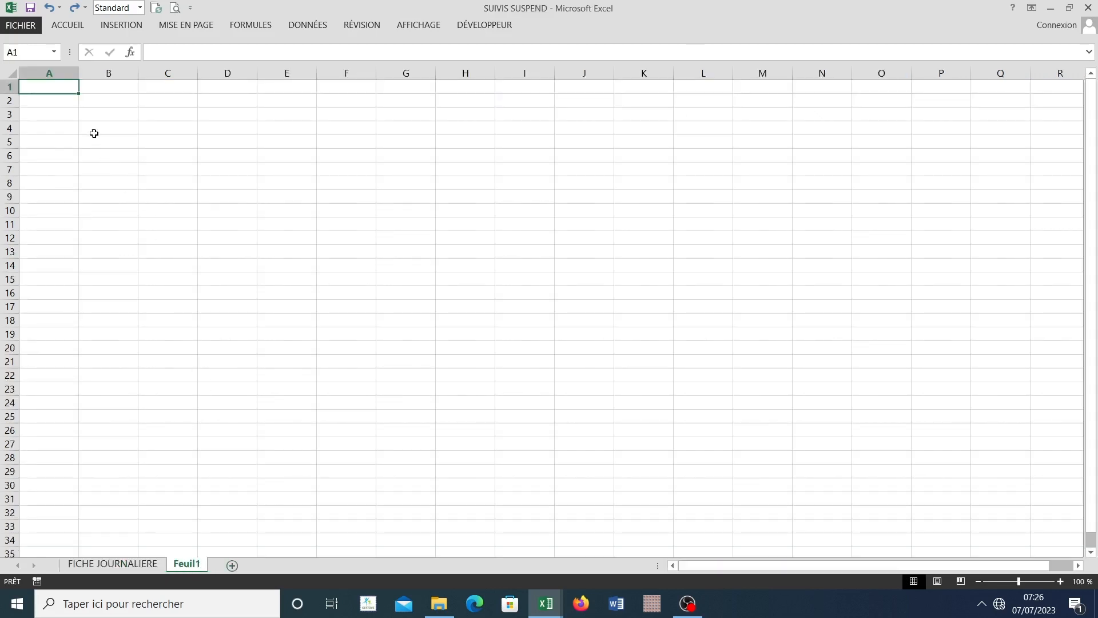
left_click(118, 568)
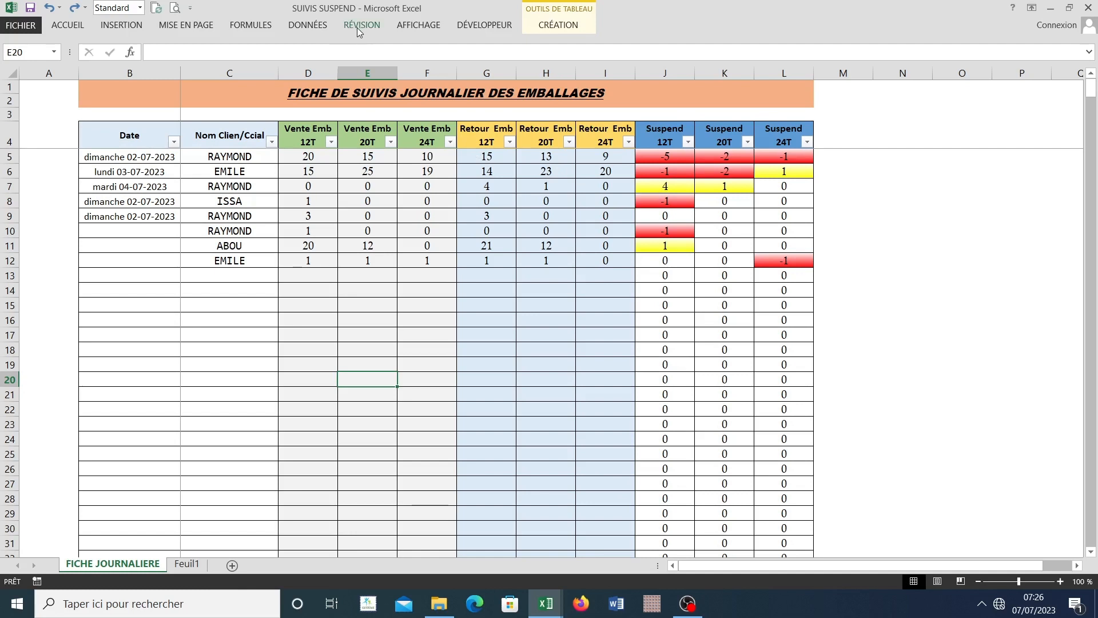
left_click(509, 332)
left_click(599, 301)
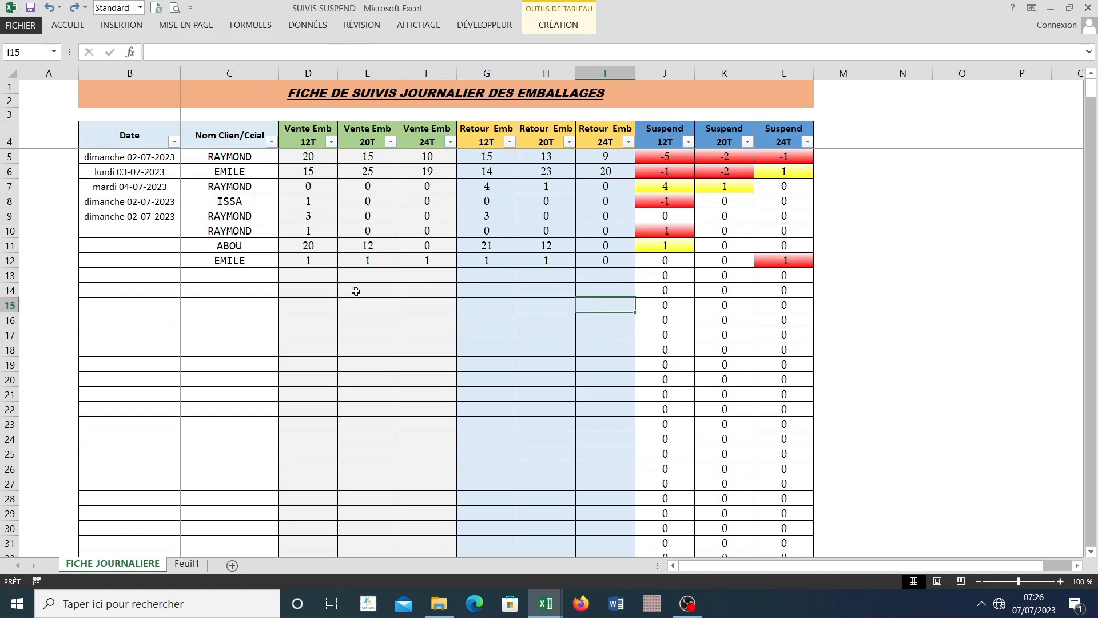
left_click(358, 291)
left_click(472, 290)
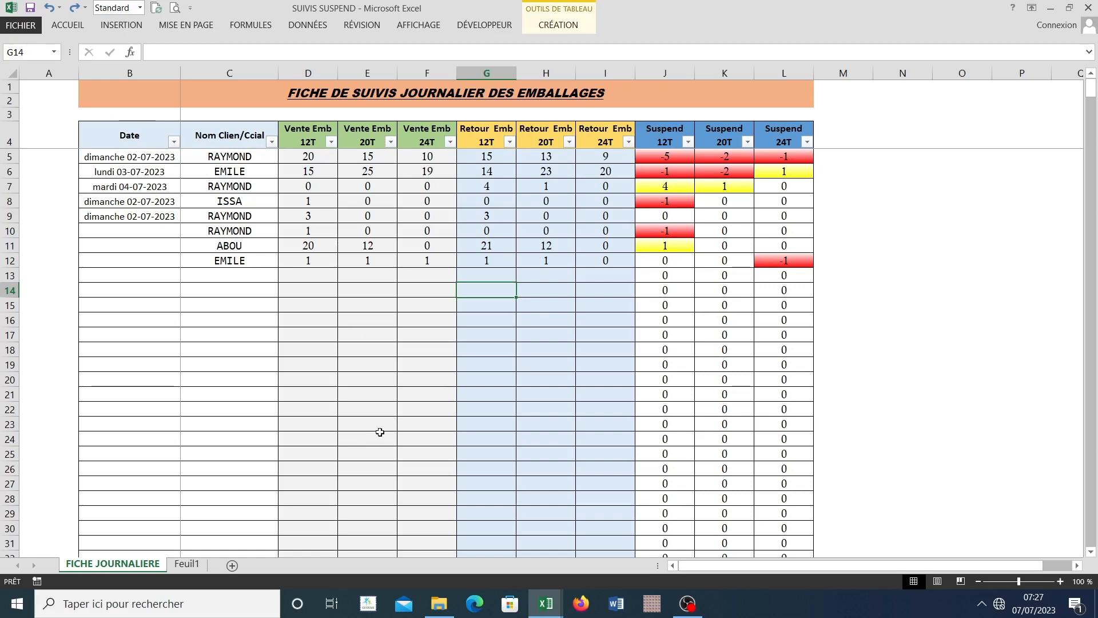
left_click(598, 287)
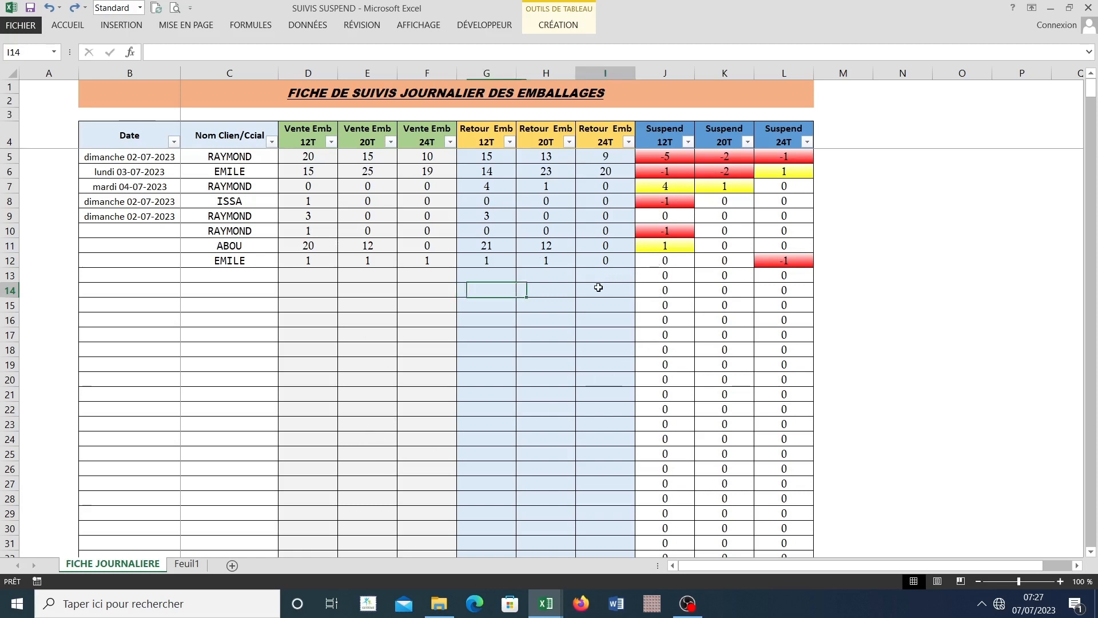
left_click(622, 277)
left_click(606, 289)
left_click(622, 278)
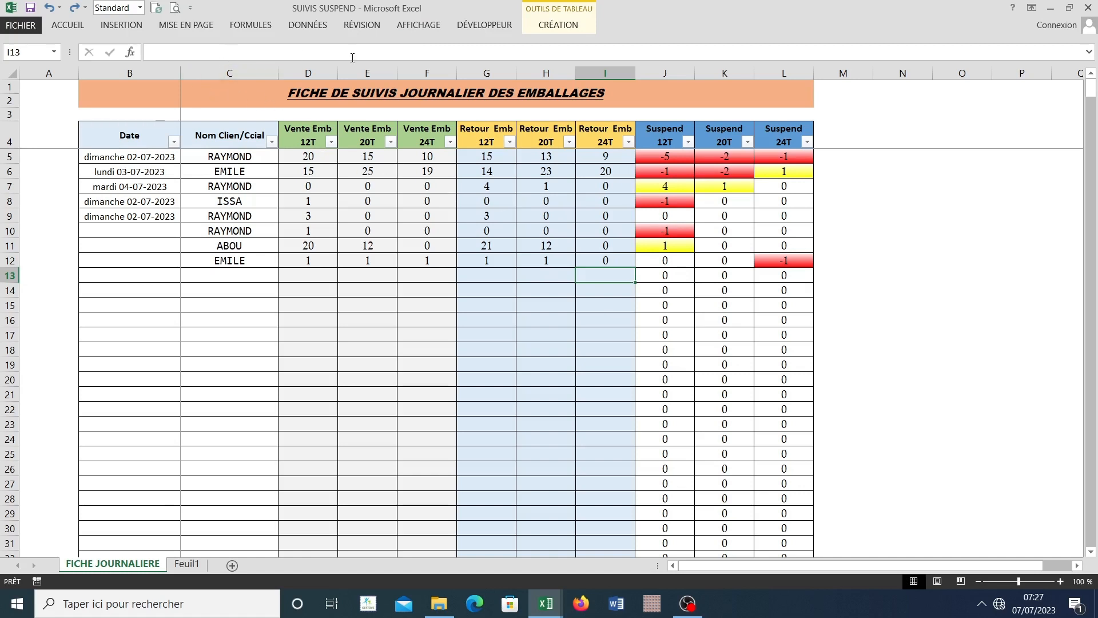
Step: Remove the protection from the FICHE JOURNALIERE sheet and select cell J16 in the Suspend 12T column
left_click(357, 31)
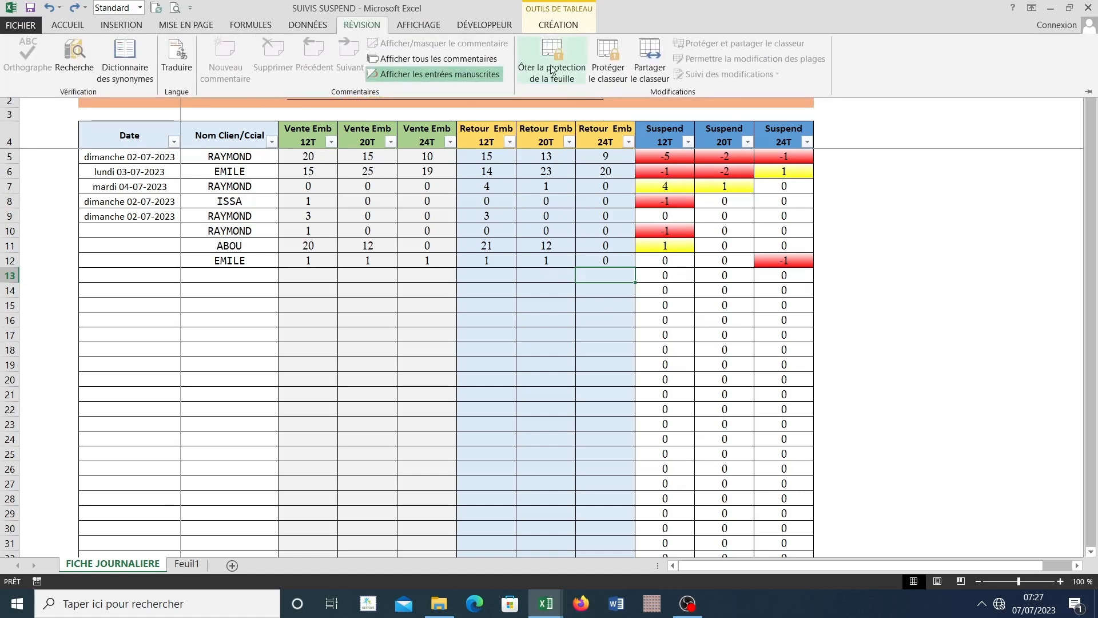
left_click(688, 246)
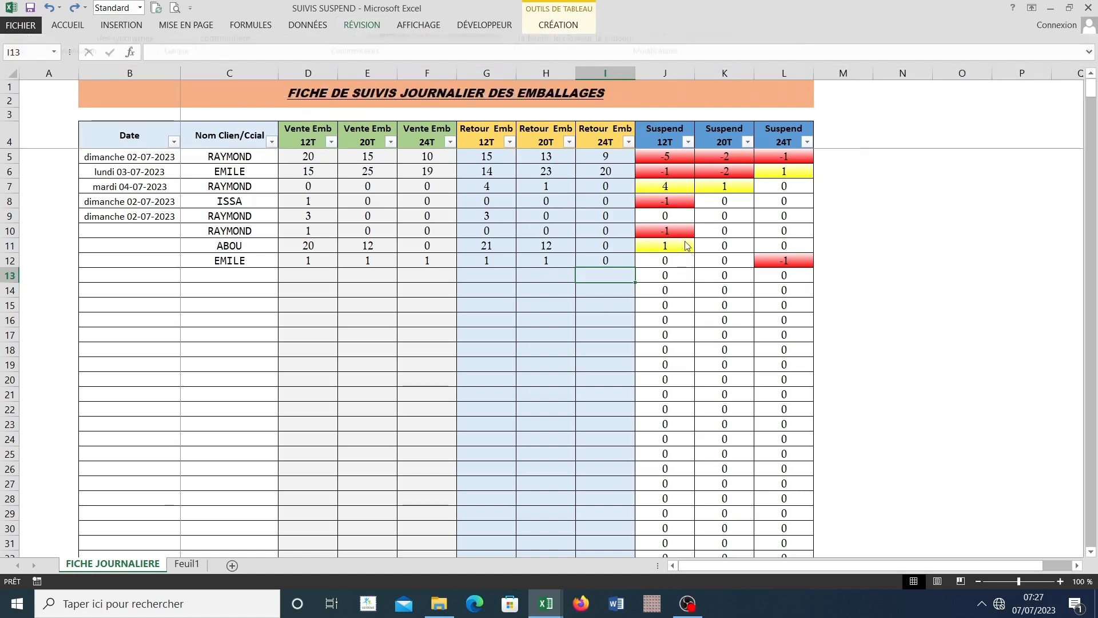
left_click(681, 274)
key("Down")
key("Down")
key("Down")
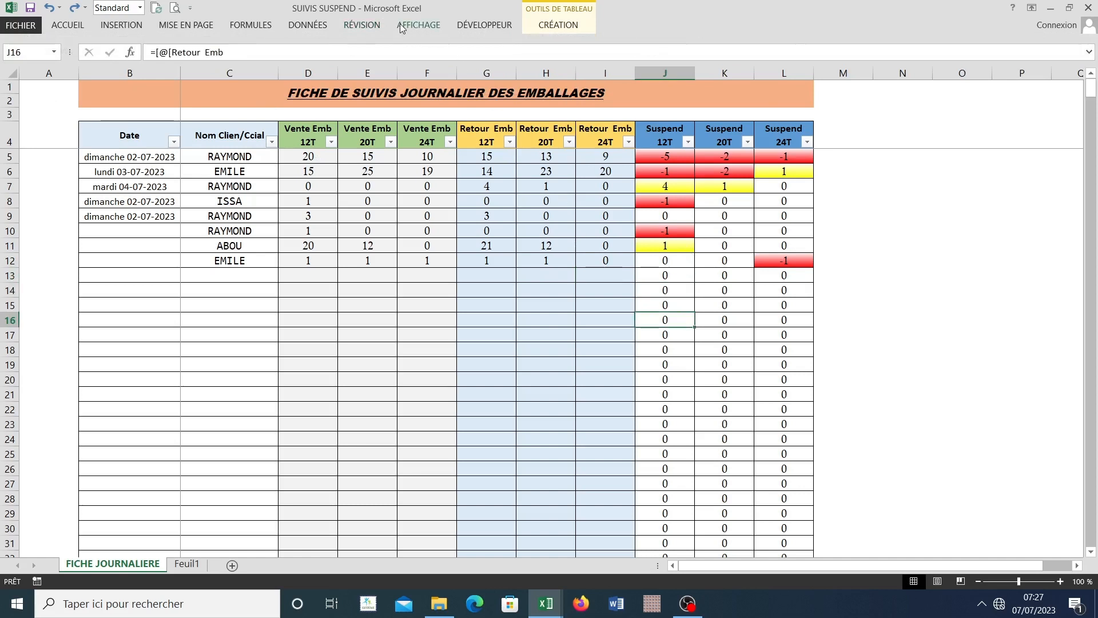
Step: Check cell selection across the unprotected sheet, including row 9, the range J5:L14 and the Suspend and Retour Emb headers
left_click_drag(645, 154, 657, 166)
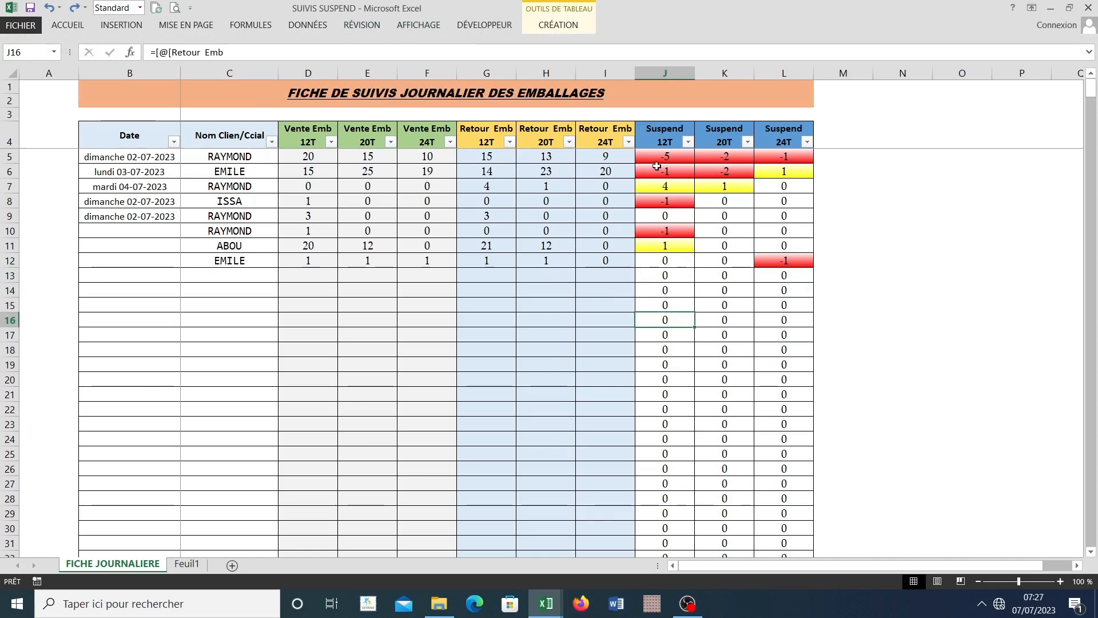
left_click(559, 221)
left_click(430, 220)
left_click(547, 216)
left_click(432, 217)
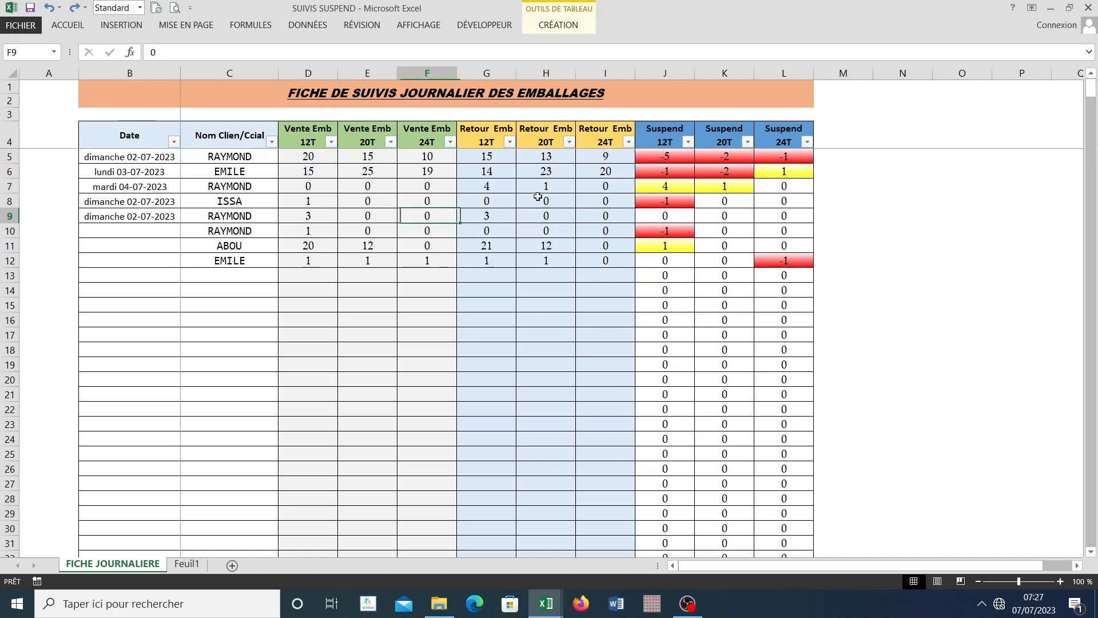
left_click_drag(658, 162, 823, 307)
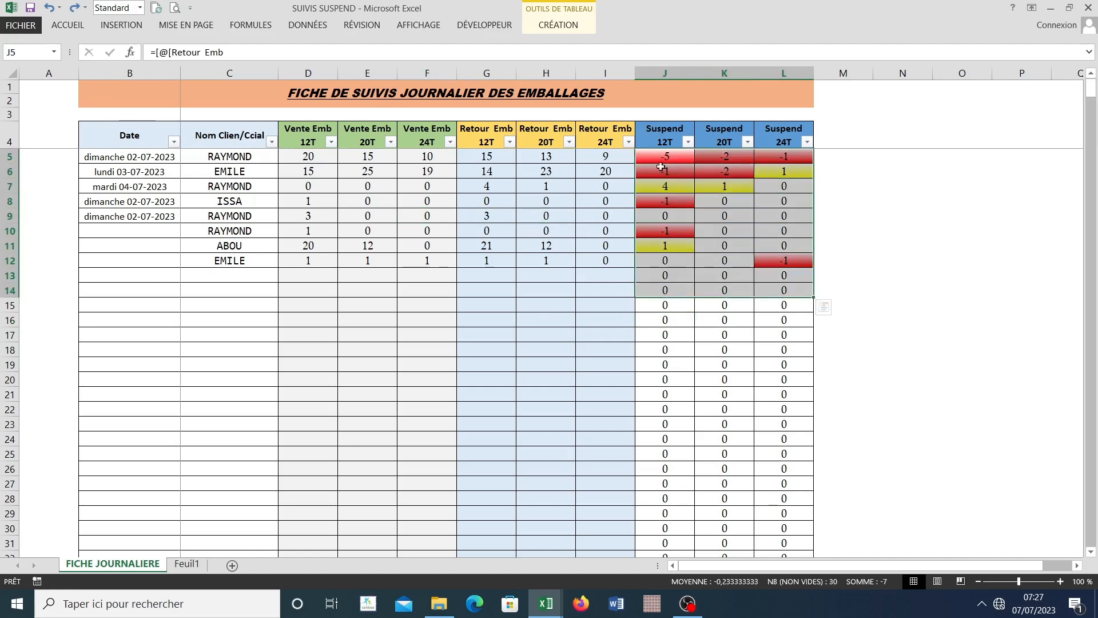
left_click(655, 126)
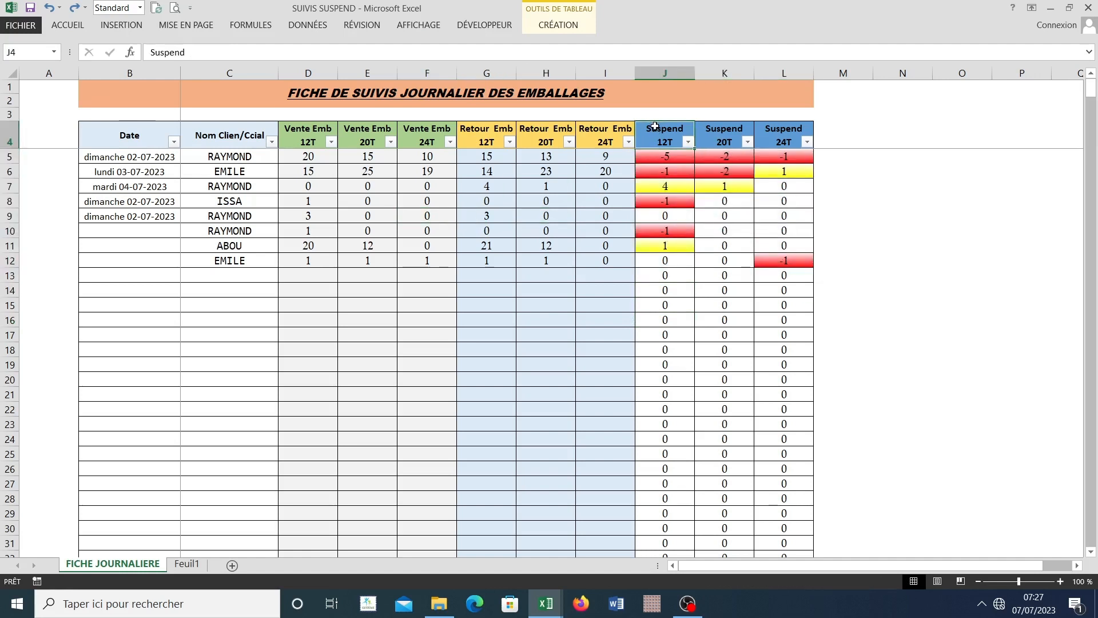
left_click(659, 171)
left_click(664, 132)
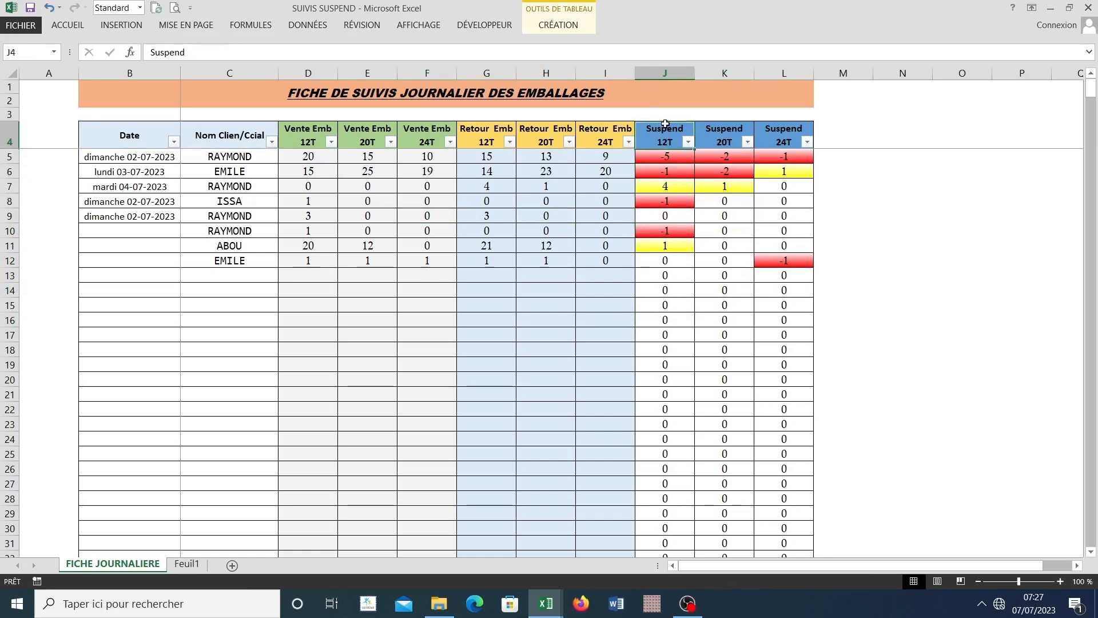
left_click(594, 122)
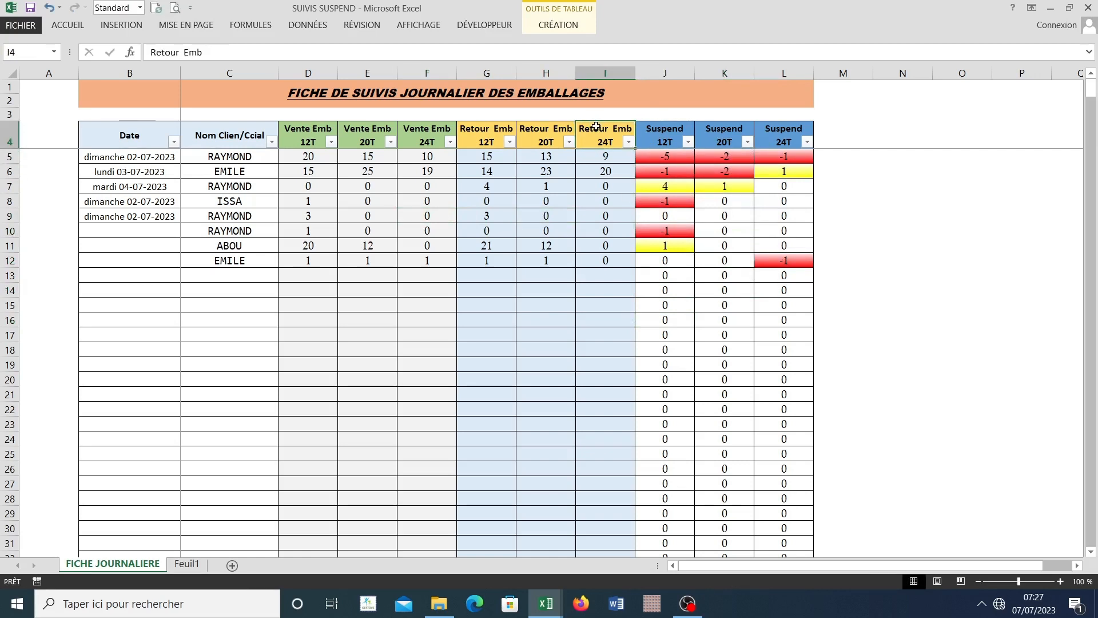
left_click(661, 124)
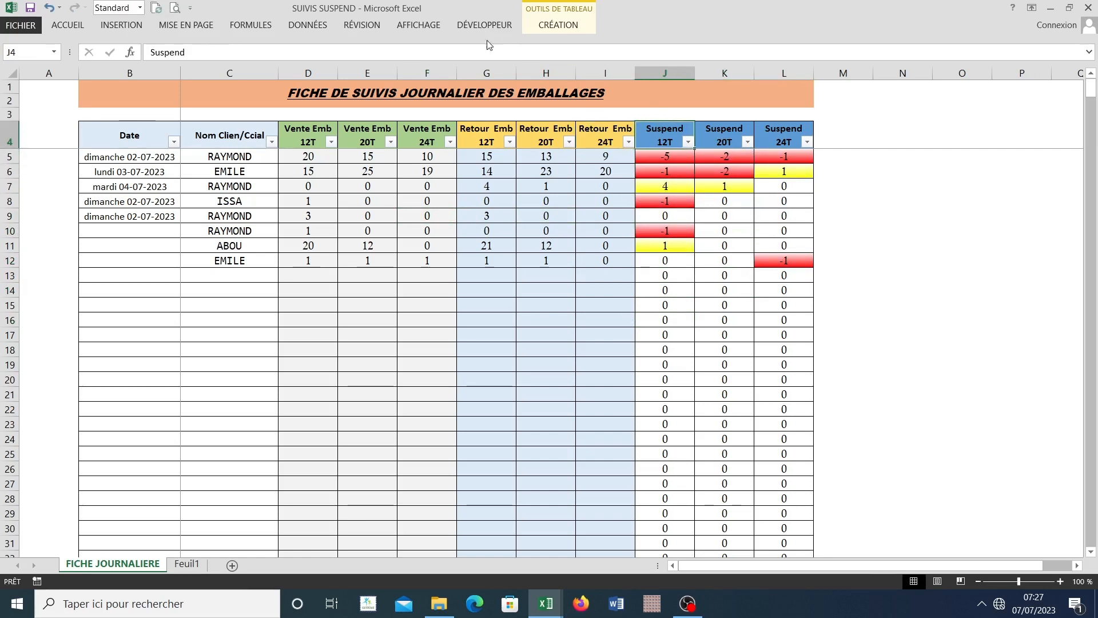
Step: Try to protect the FICHE JOURNALIERE sheet without a password, allowing users to select locked cells
left_click(362, 25)
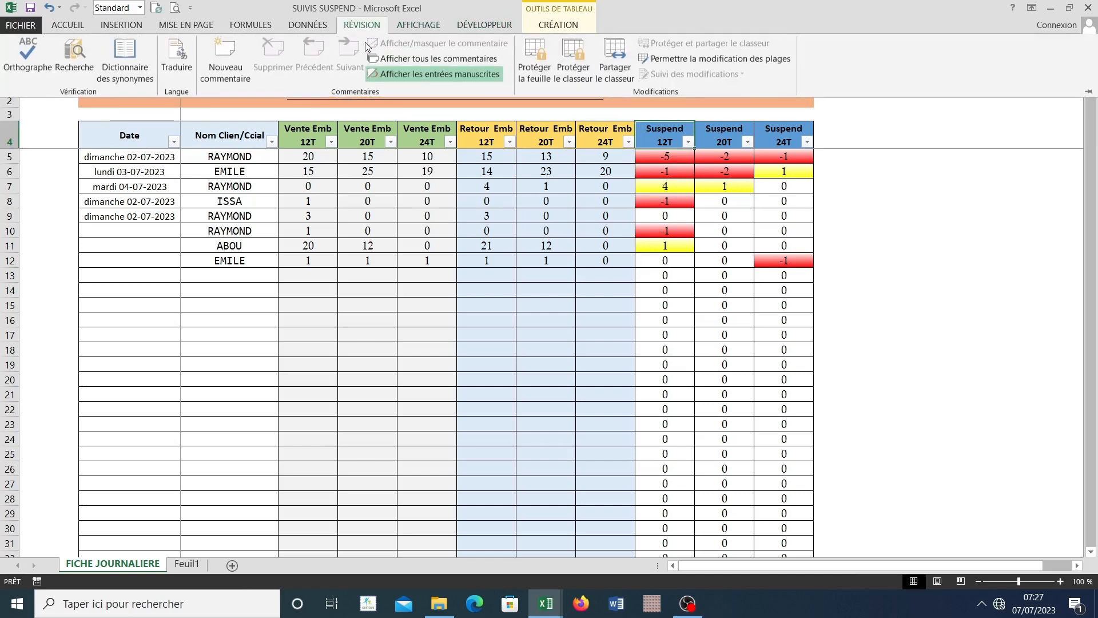
left_click(532, 70)
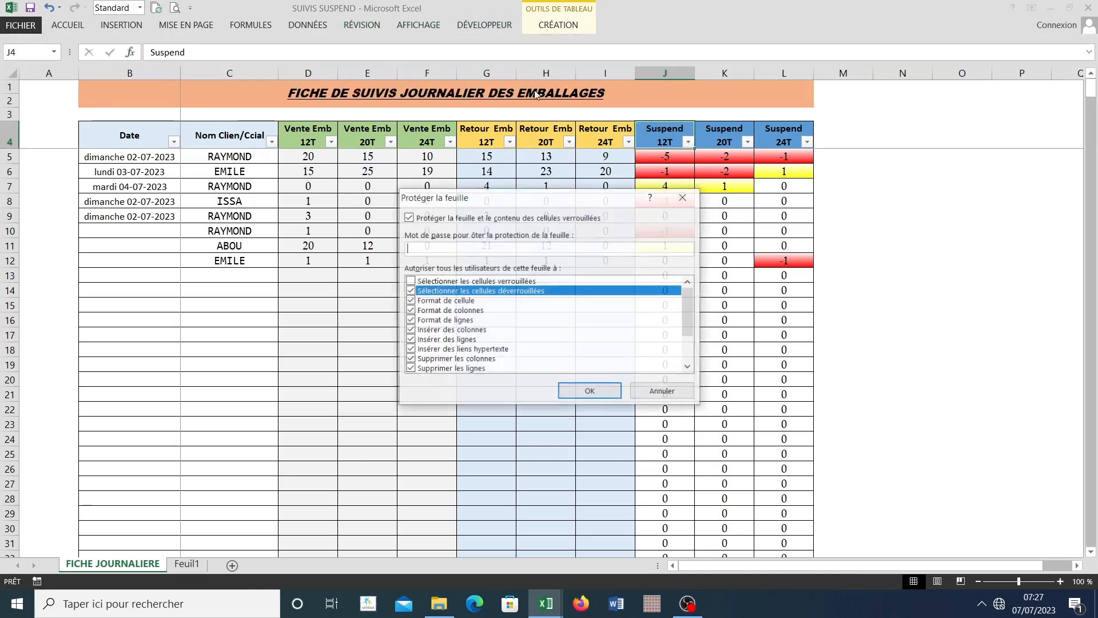
left_click(410, 281)
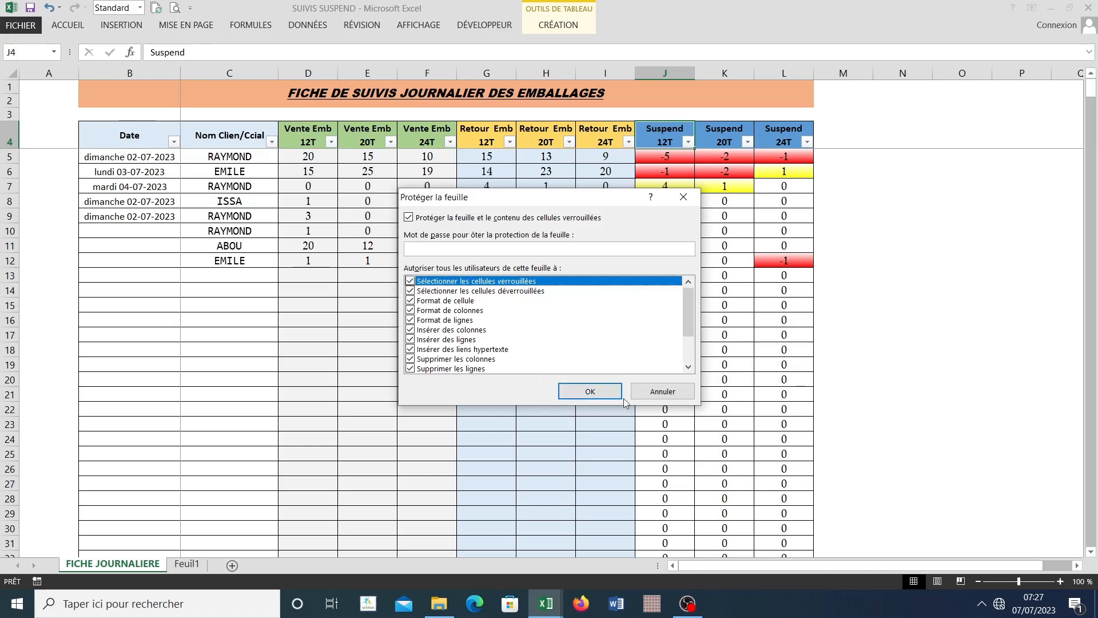
left_click(593, 391)
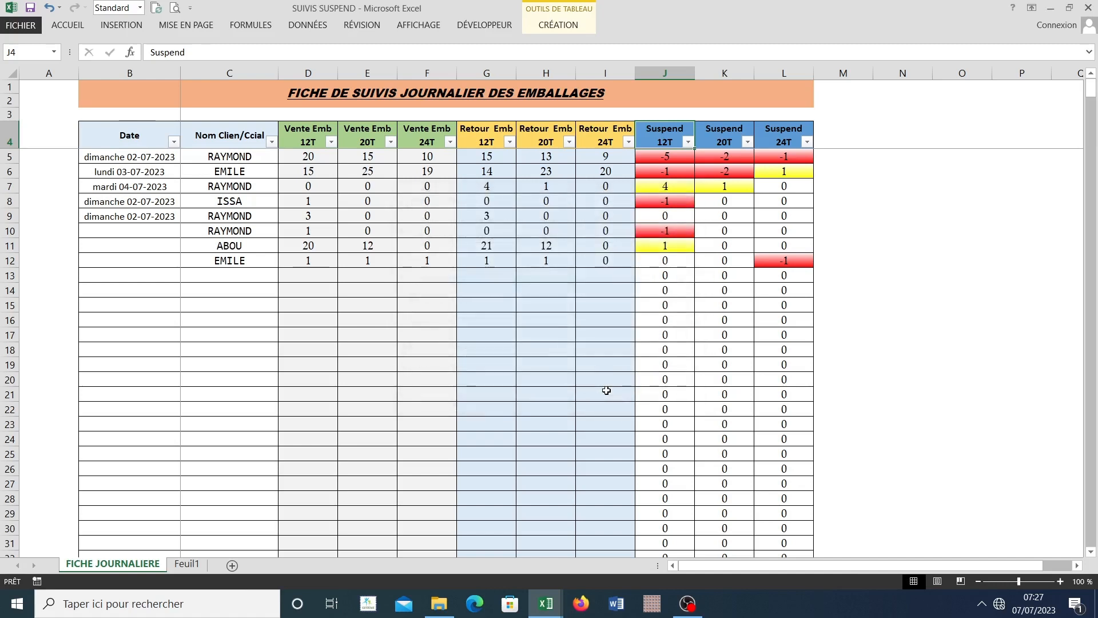
left_click(361, 25)
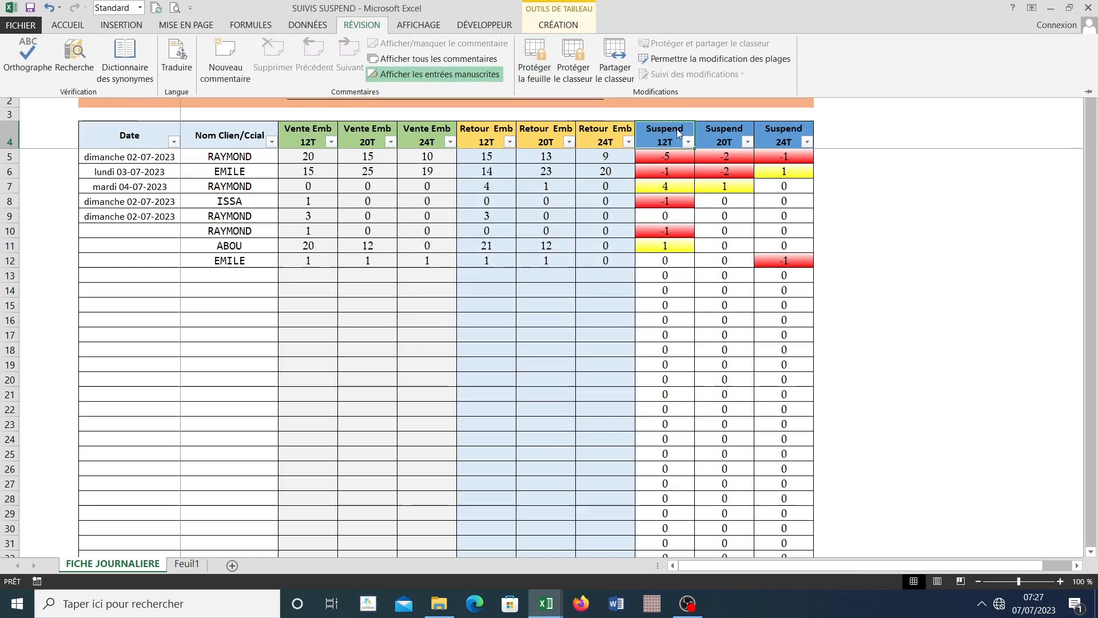
Step: Check data selection in the Retour Emb 24T, Suspend 12T and Suspend 20T columns and across the whole table body
left_click(602, 123)
left_click(603, 121)
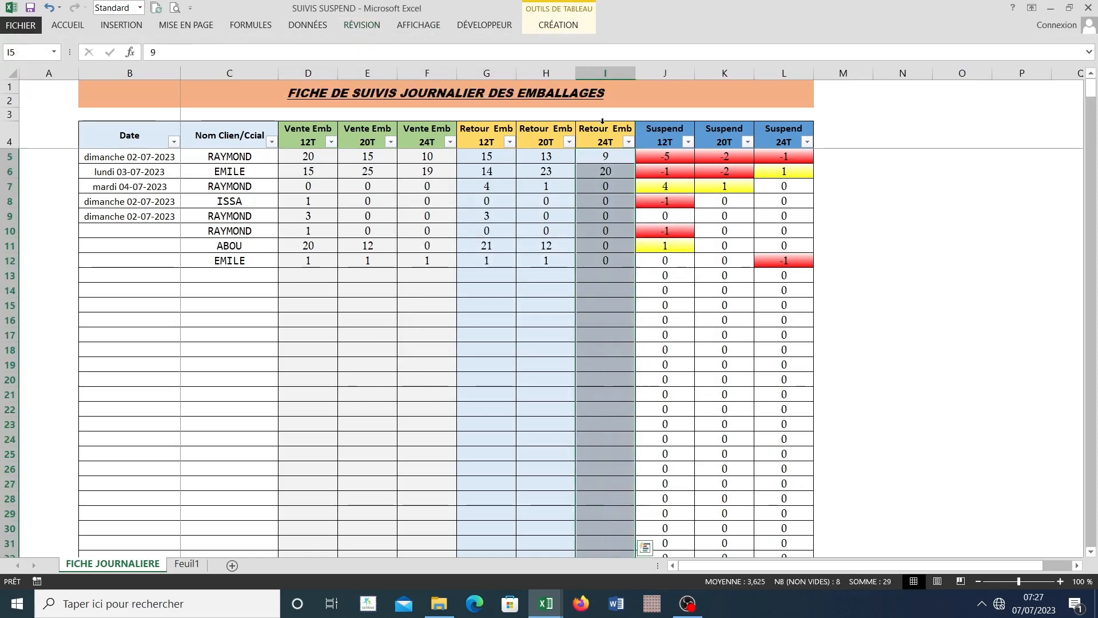
left_click(657, 122)
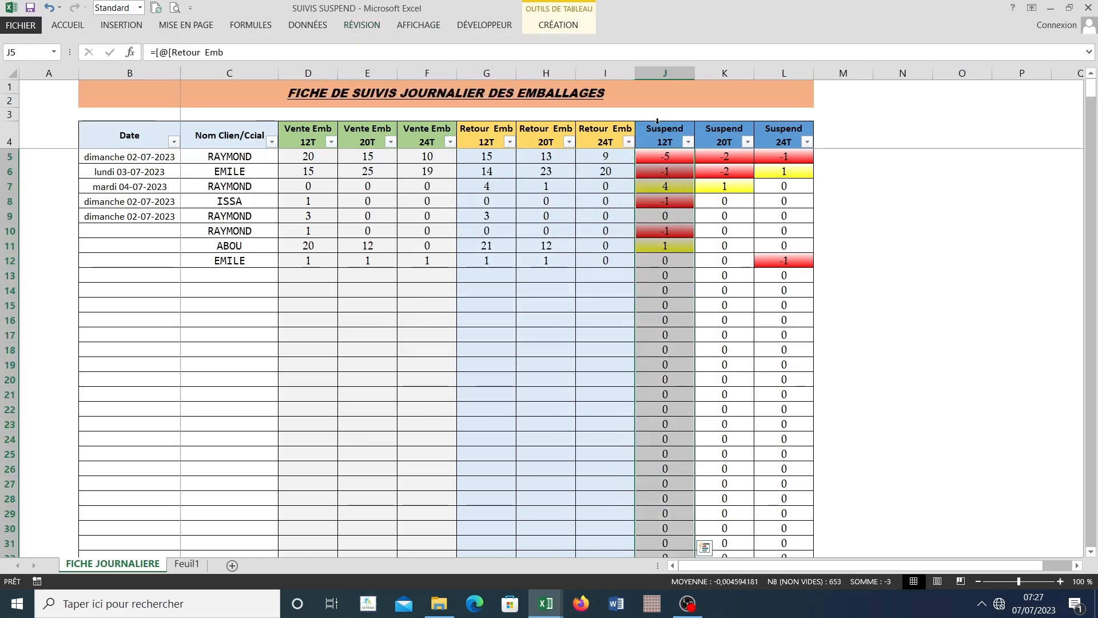
left_click(717, 121)
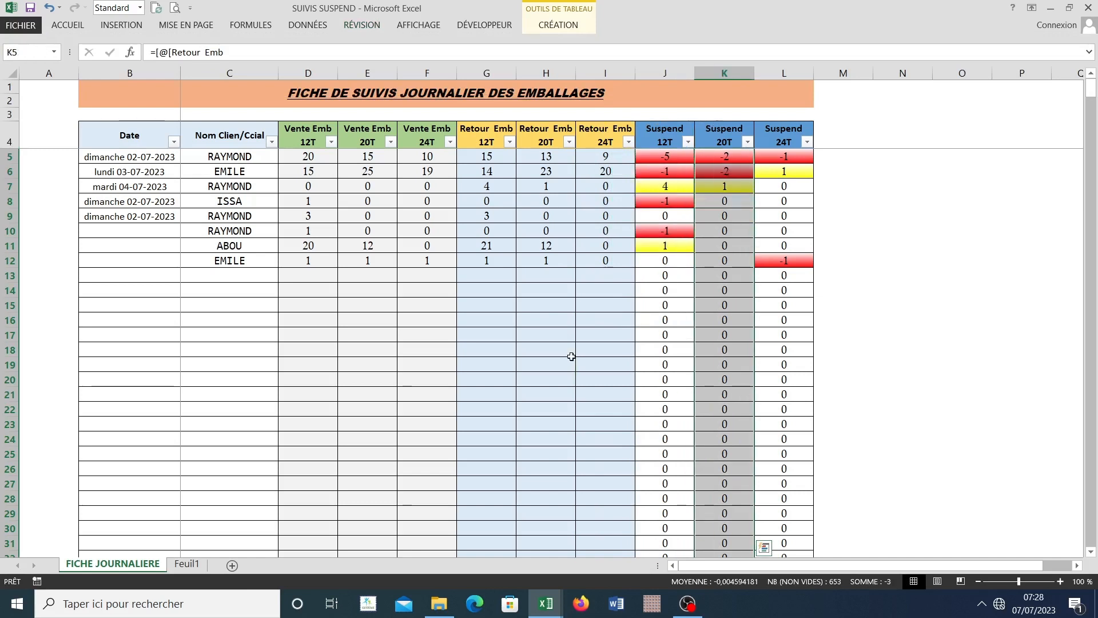
left_click(175, 448)
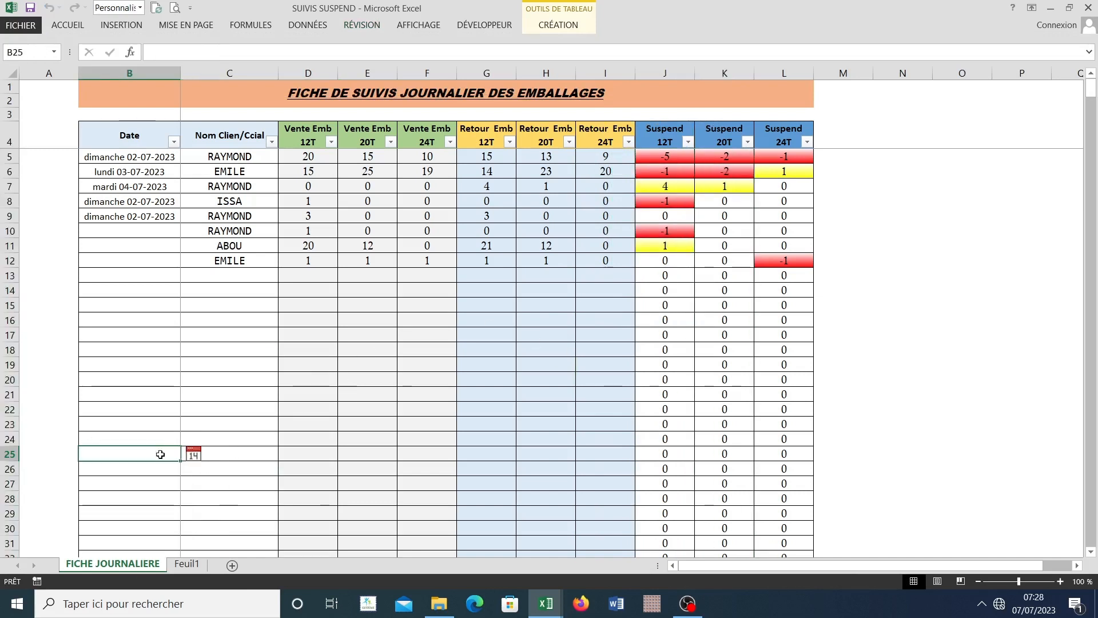
left_click(82, 122)
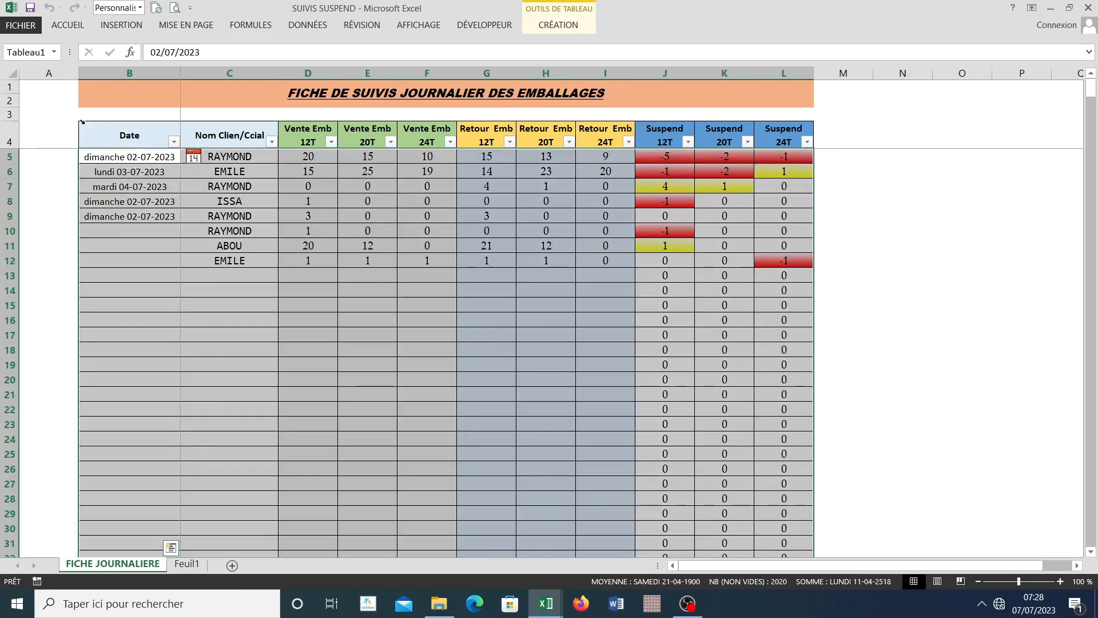
Step: Copy the entire FICHE JOURNALIERE table including its header row and paste it at cell C5 of Feuil1
left_click(186, 563)
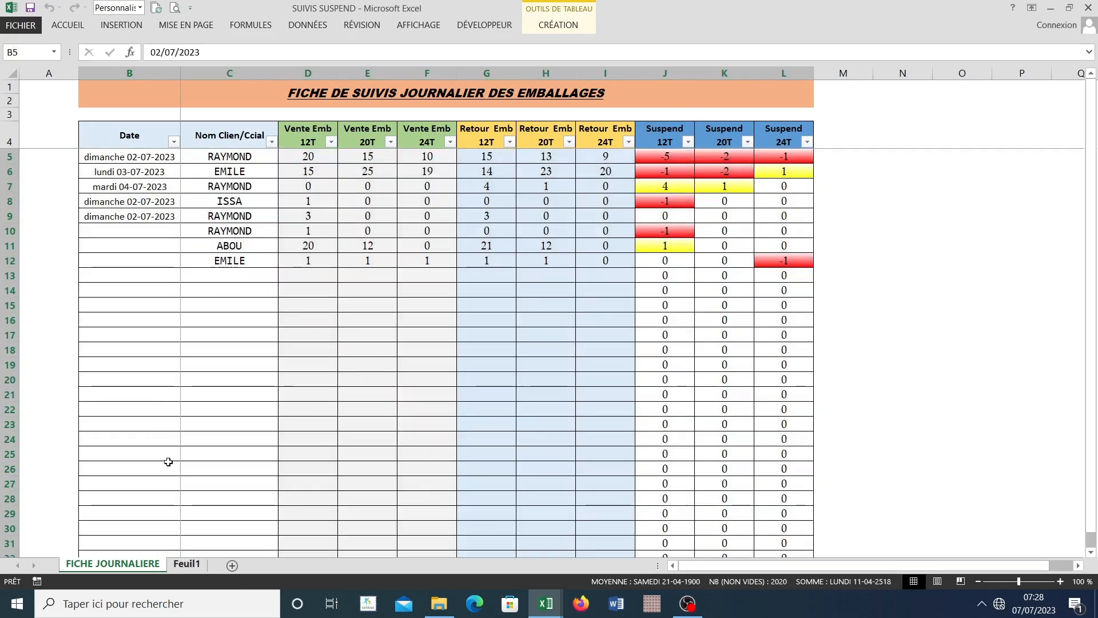
left_click(140, 145)
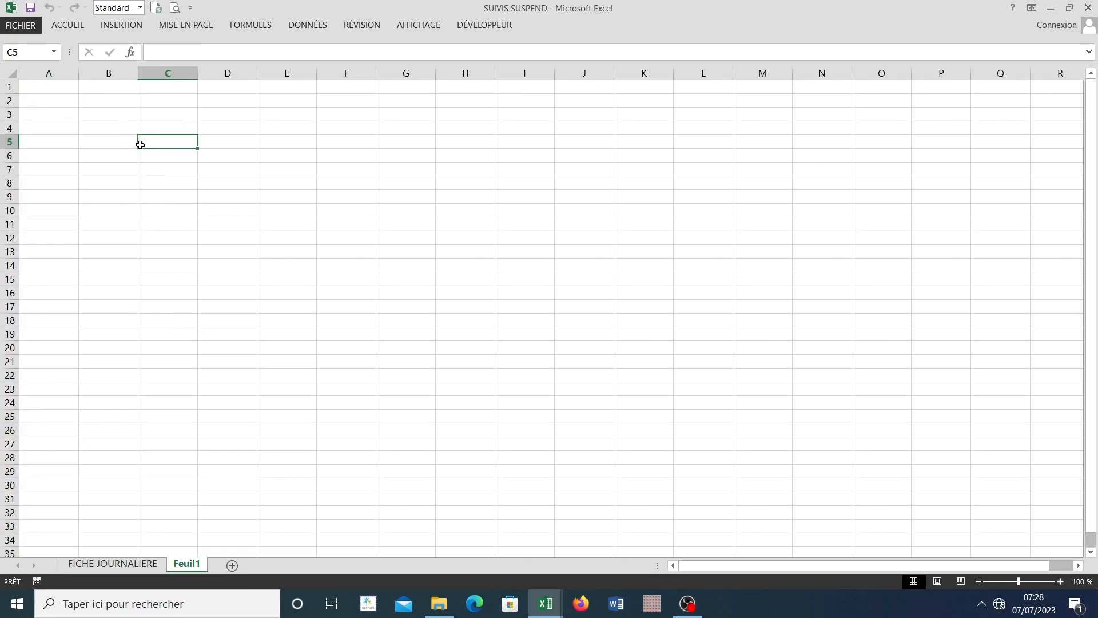
left_click(129, 565)
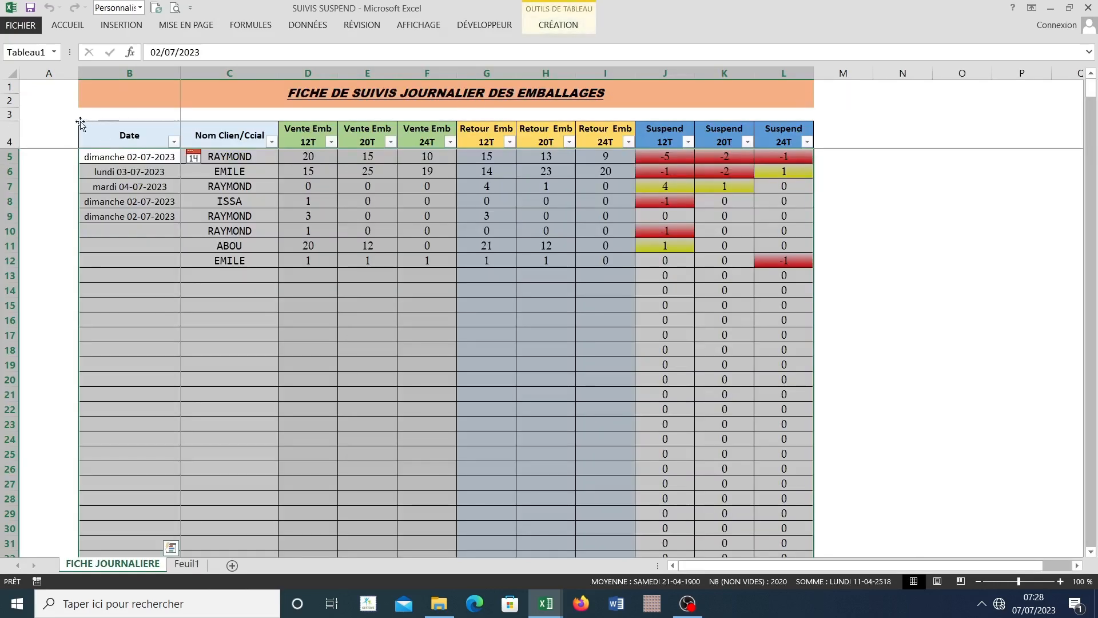
left_click(77, 123)
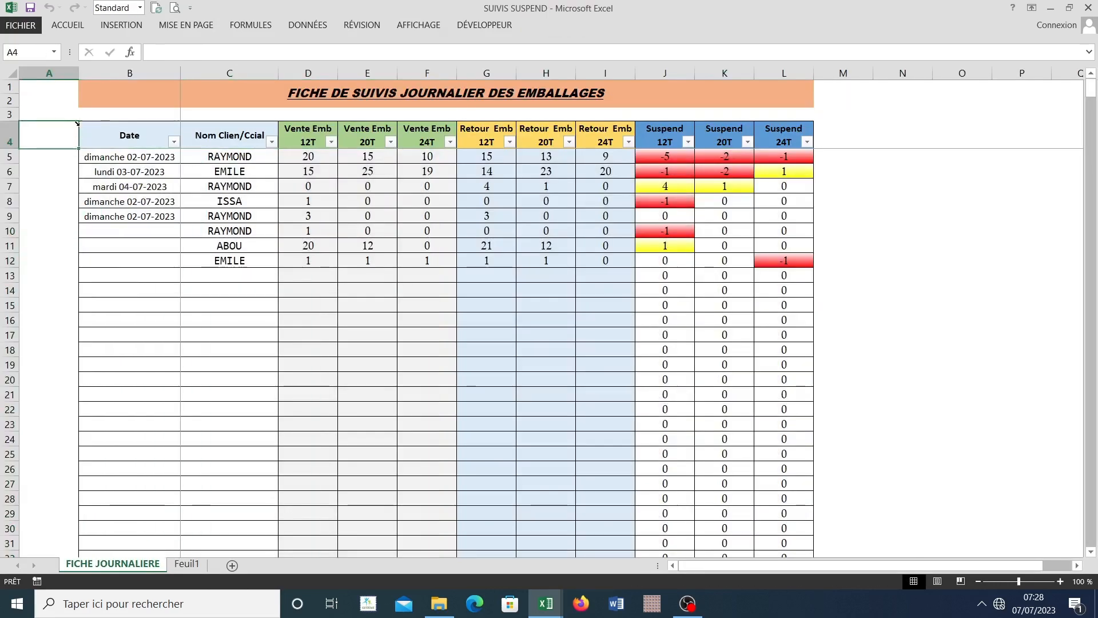
left_click(78, 123)
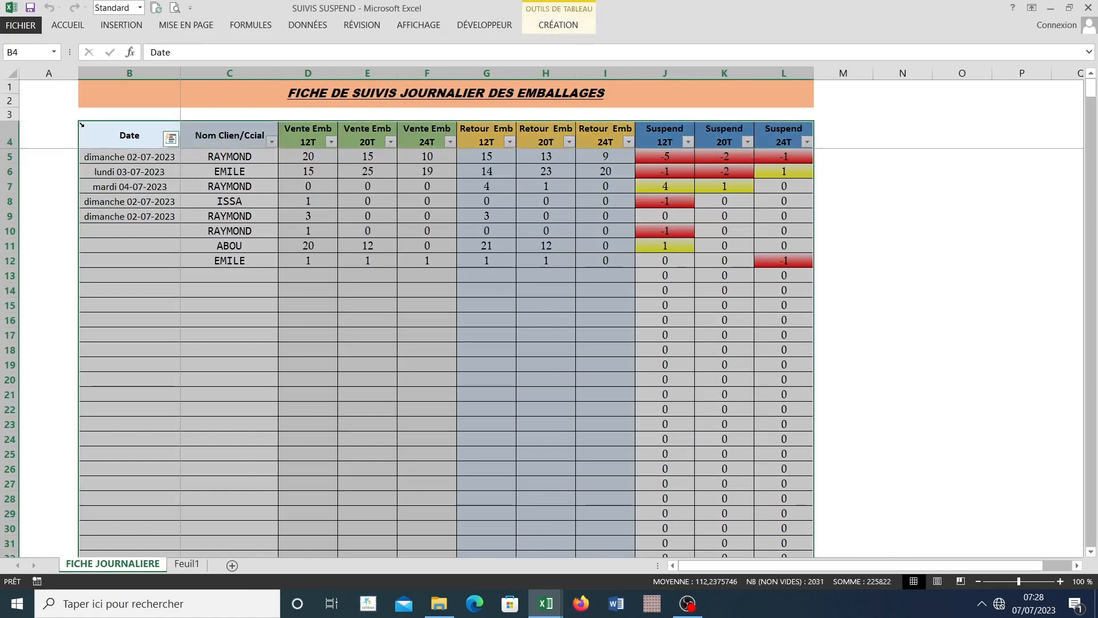
key("ctrl+c")
key("ctrl+q")
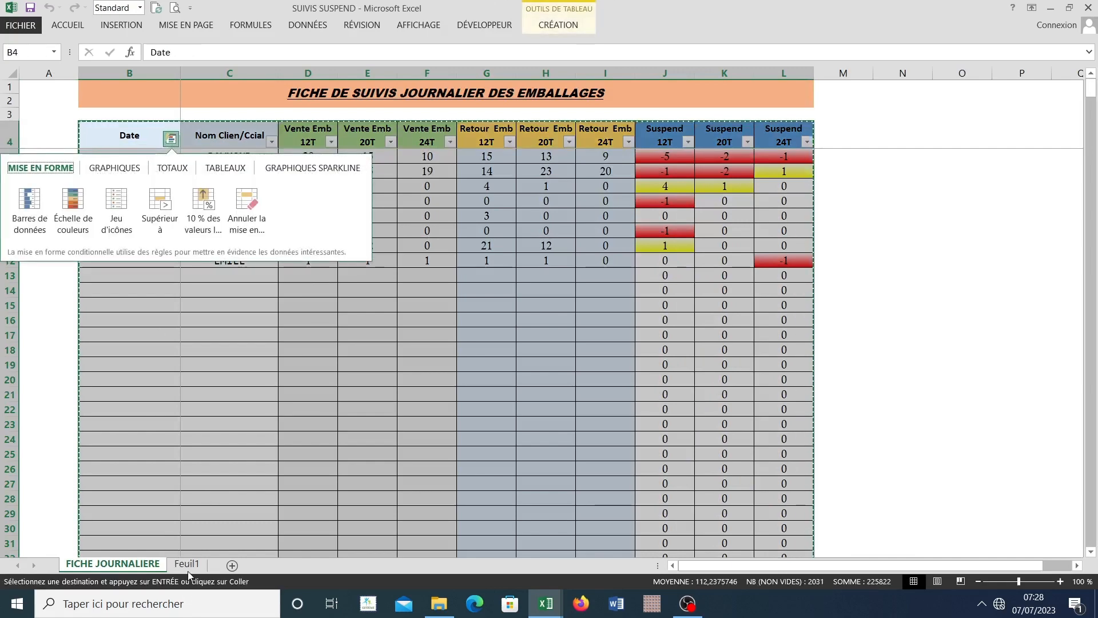
left_click(188, 566)
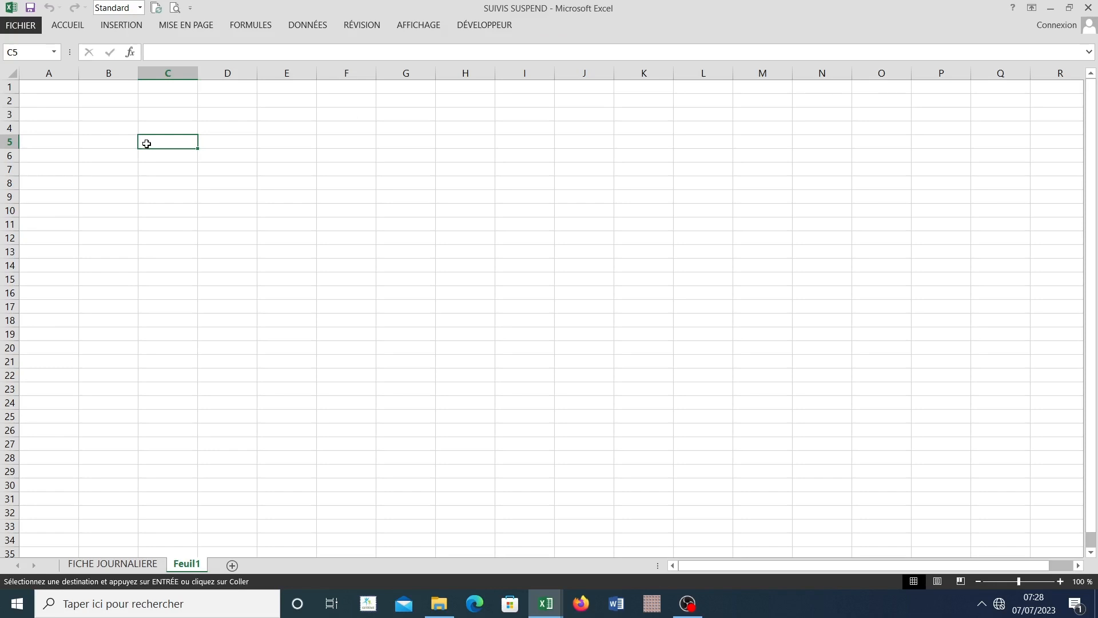
key("ctrl+v")
left_click(457, 333)
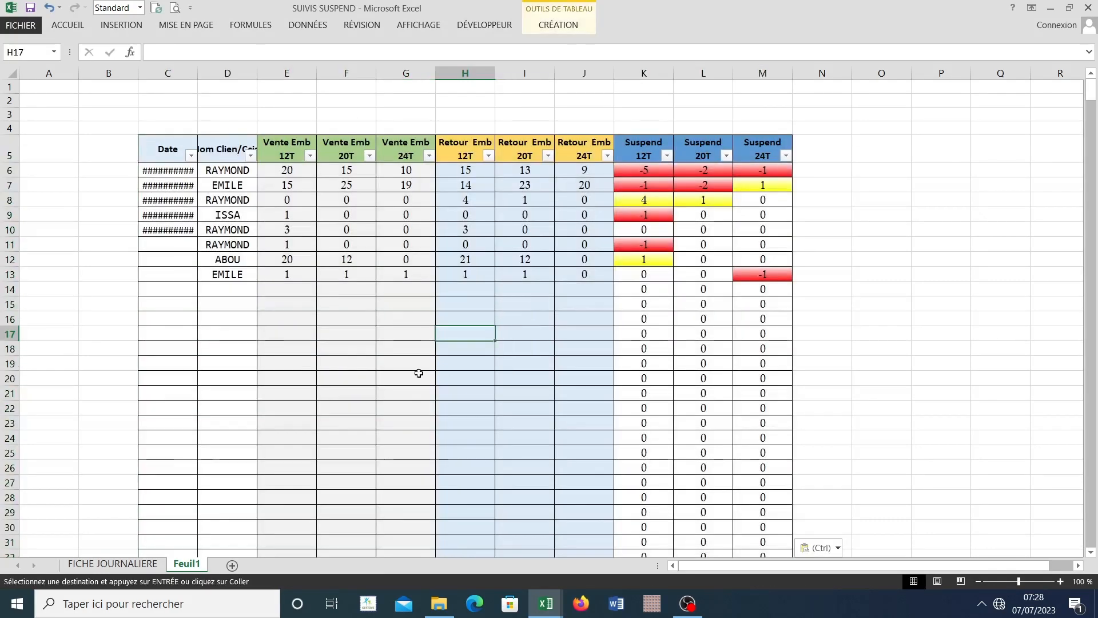
left_click(313, 375)
left_click(702, 337)
left_click(647, 395)
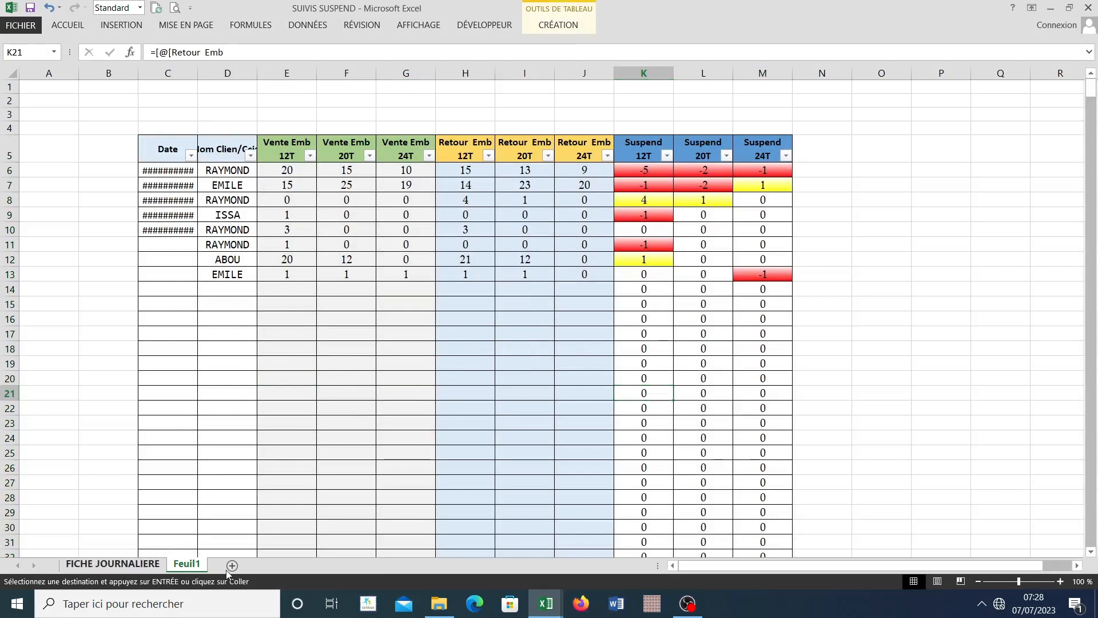
Step: Cancel the pending copy selection on FICHE JOURNALIERE and duplicate that whole sheet after Feuil1
left_click(120, 565)
left_click(229, 364)
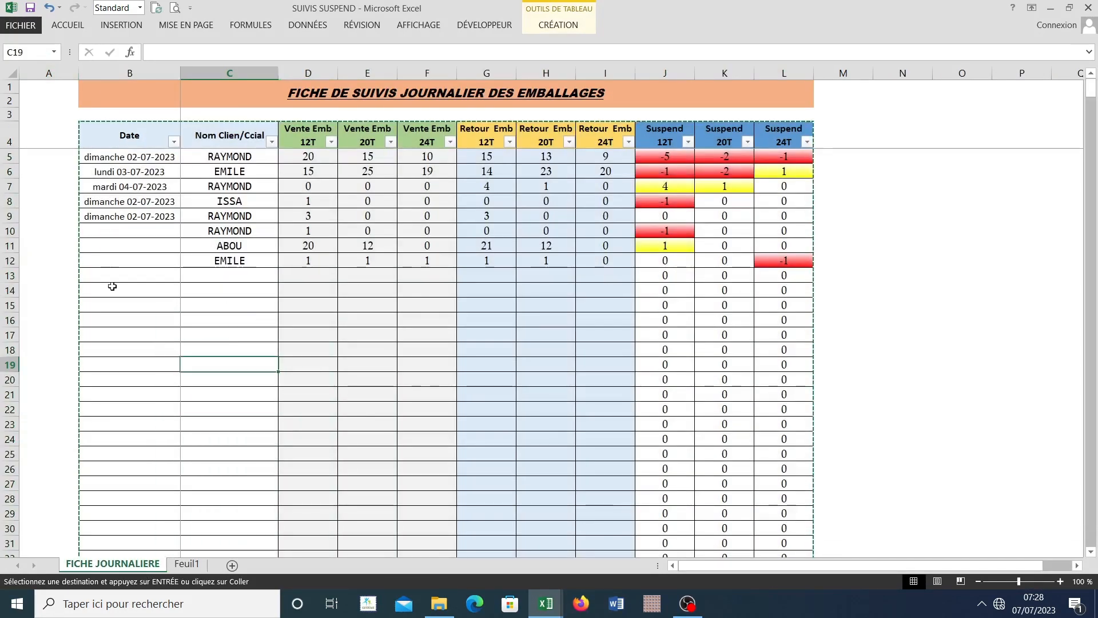
key("Escape")
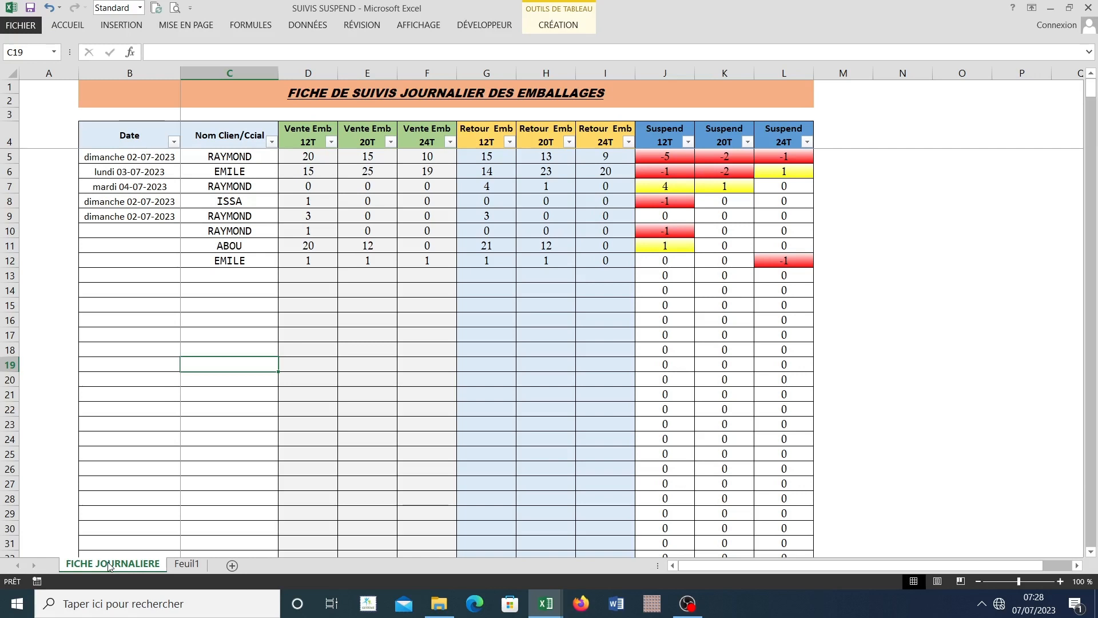
left_click_drag(108, 565, 207, 560)
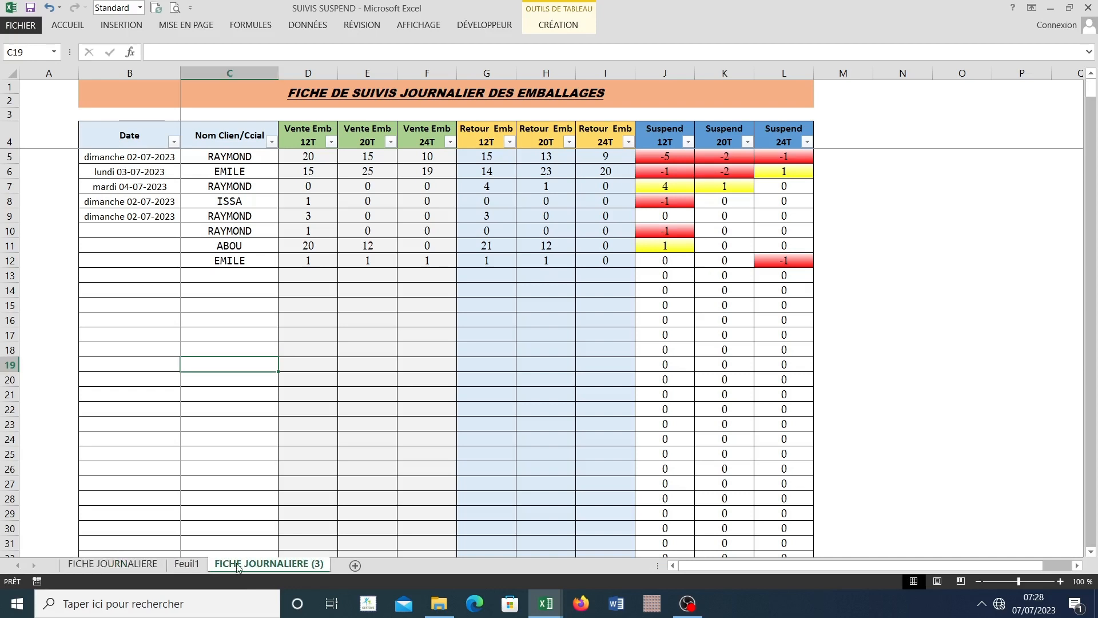
Step: Compare the pasted table on Feuil1 with the duplicated daily sheet, and delete the Feuil1 sheet
left_click(186, 564)
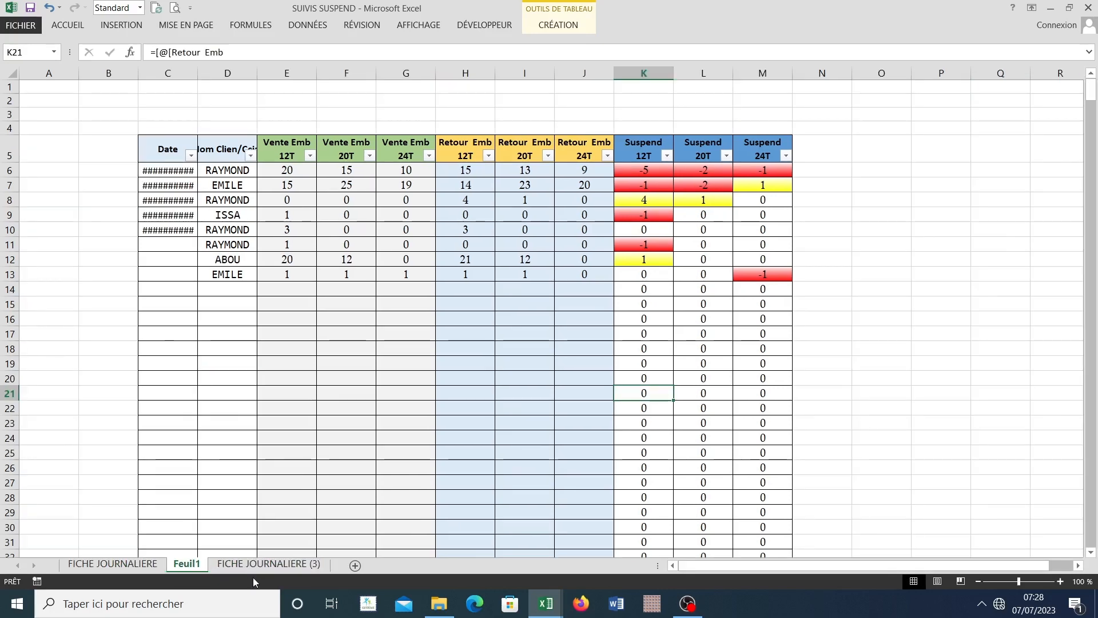
left_click(255, 566)
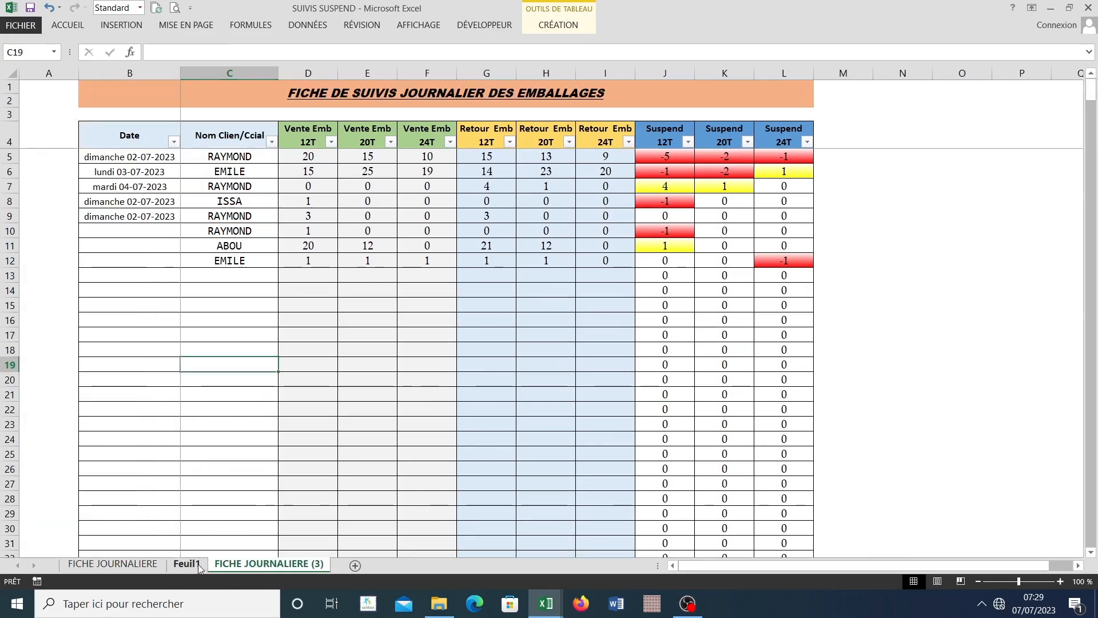
left_click(198, 564)
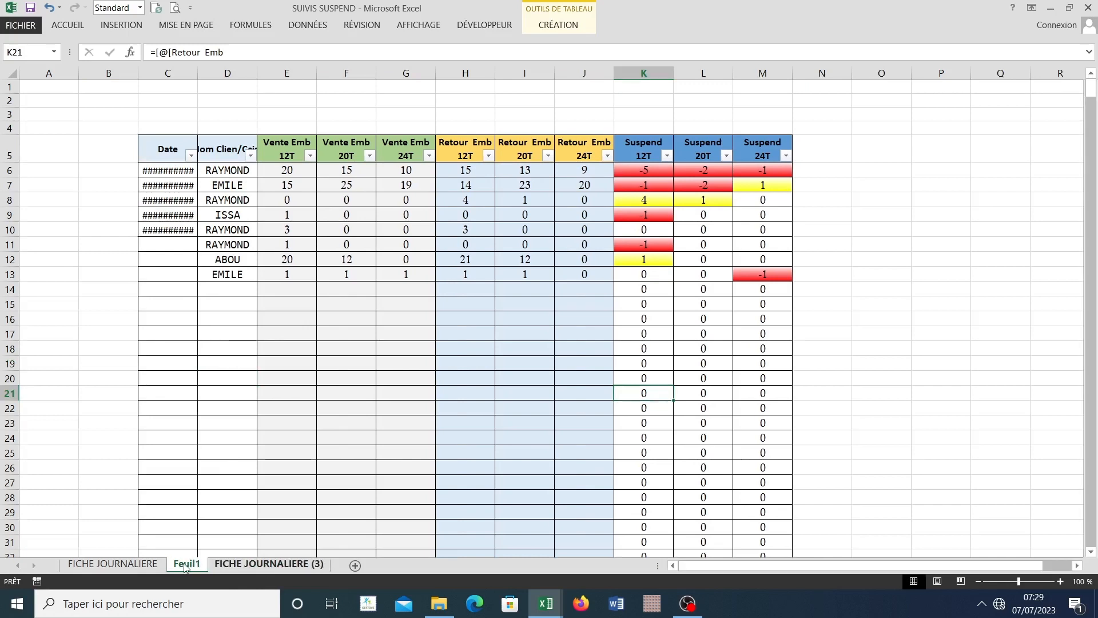
left_click(261, 566)
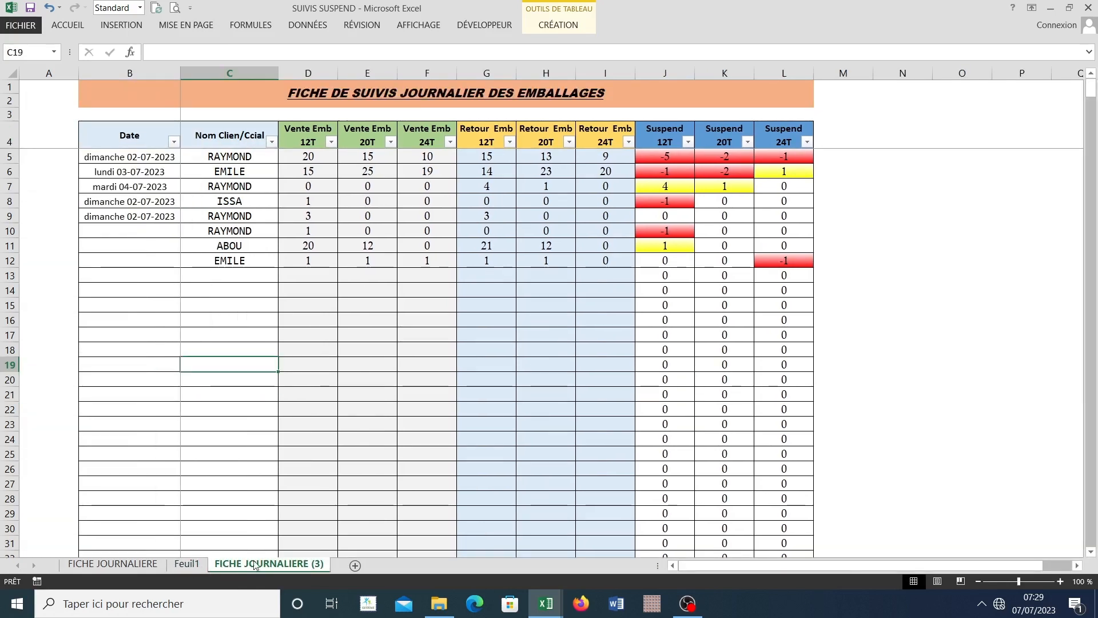
right_click(195, 568)
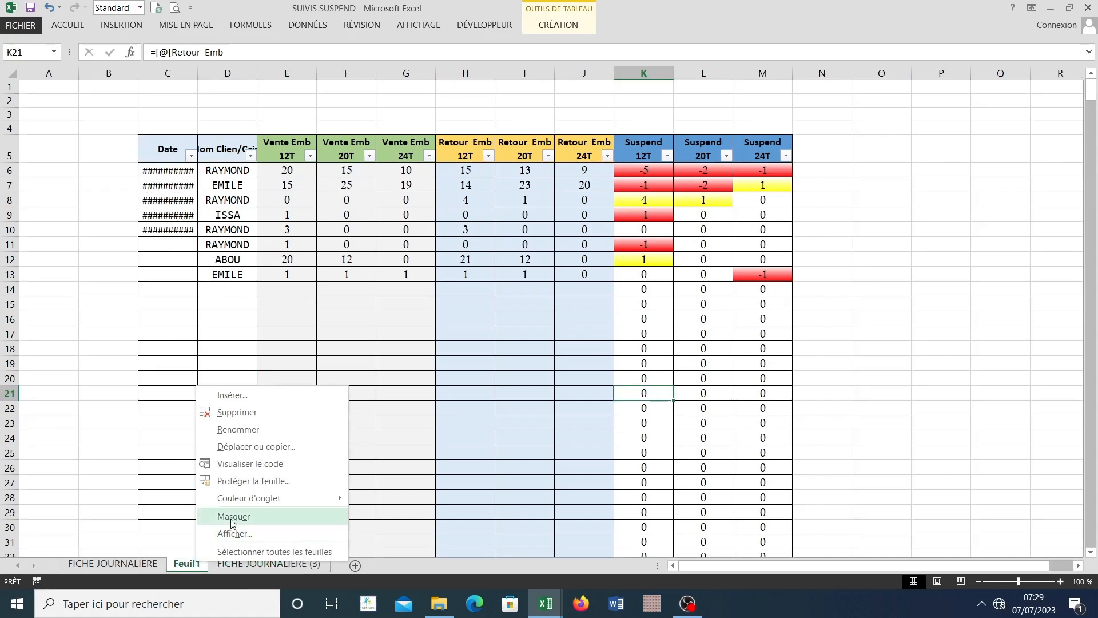
left_click(232, 419)
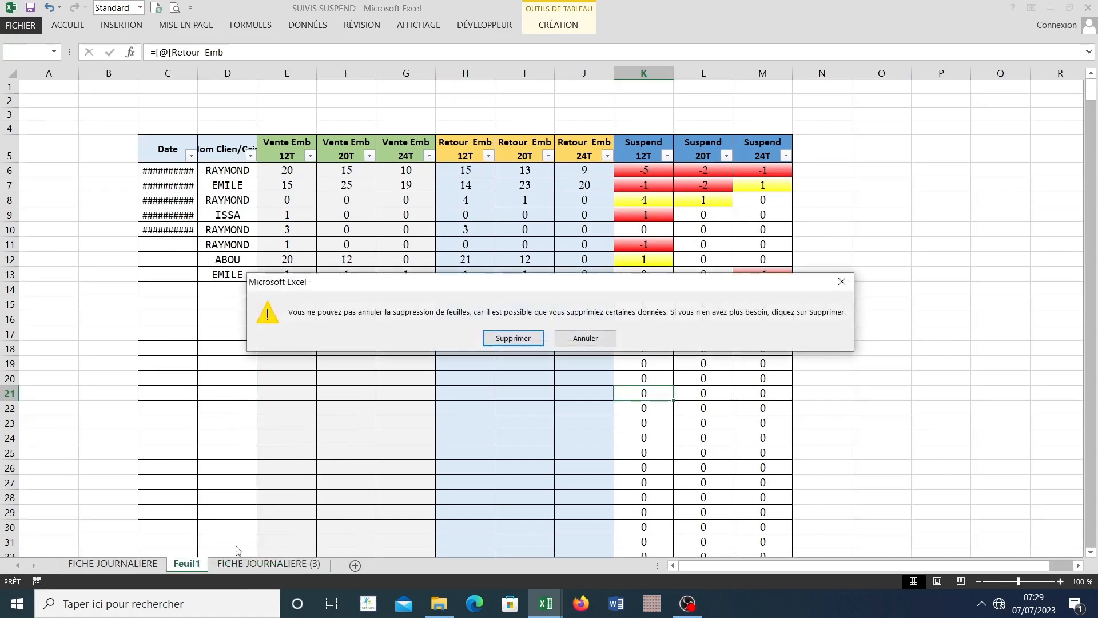
left_click(492, 337)
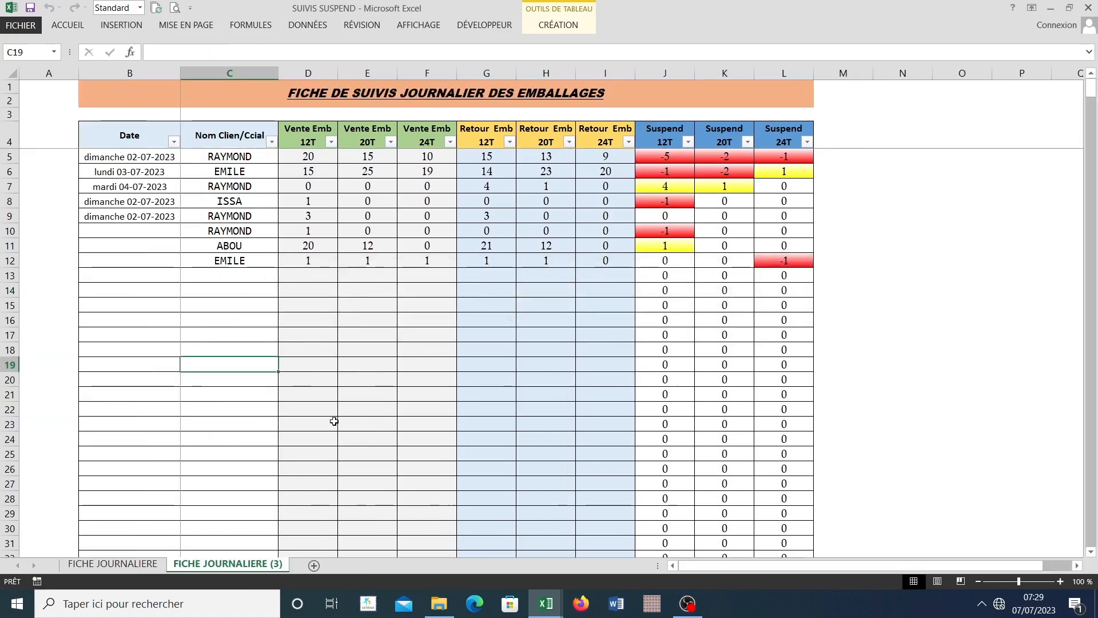
Step: On the duplicated sheet, delete the Date column and the six Vente Emb and Retour Emb columns
left_click(327, 424)
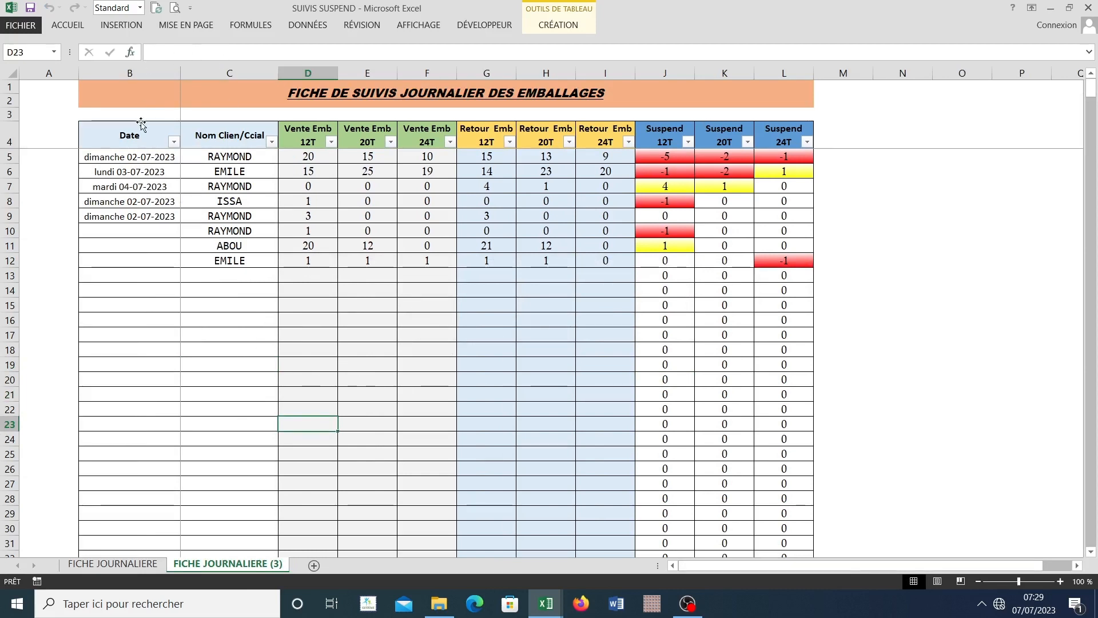
left_click(140, 75)
right_click(139, 75)
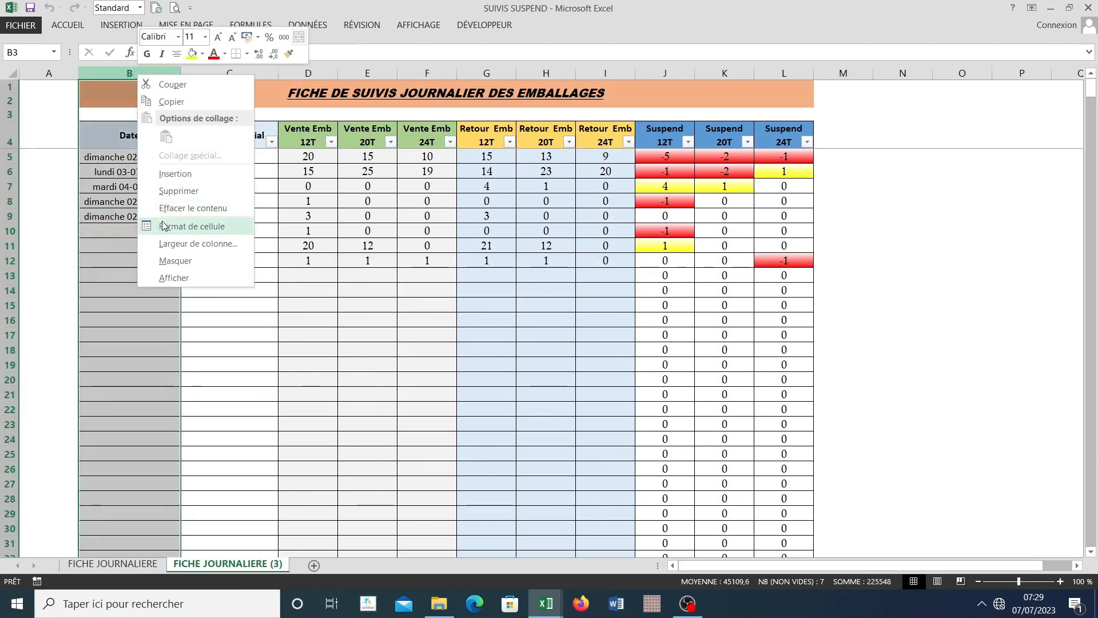
left_click(171, 195)
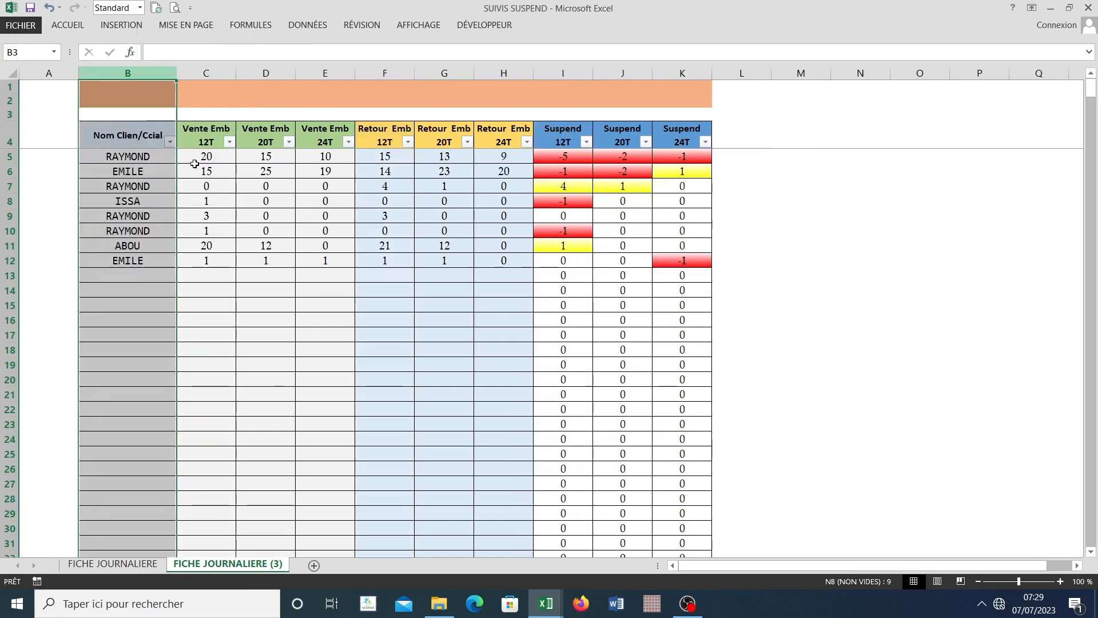
left_click_drag(207, 73, 503, 82)
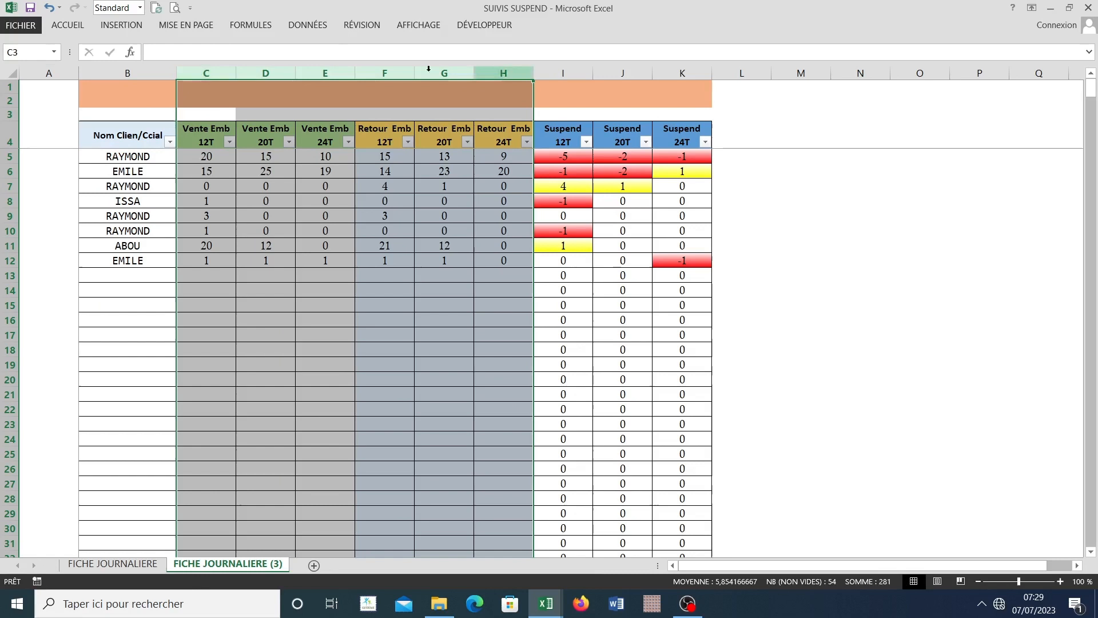
right_click(260, 73)
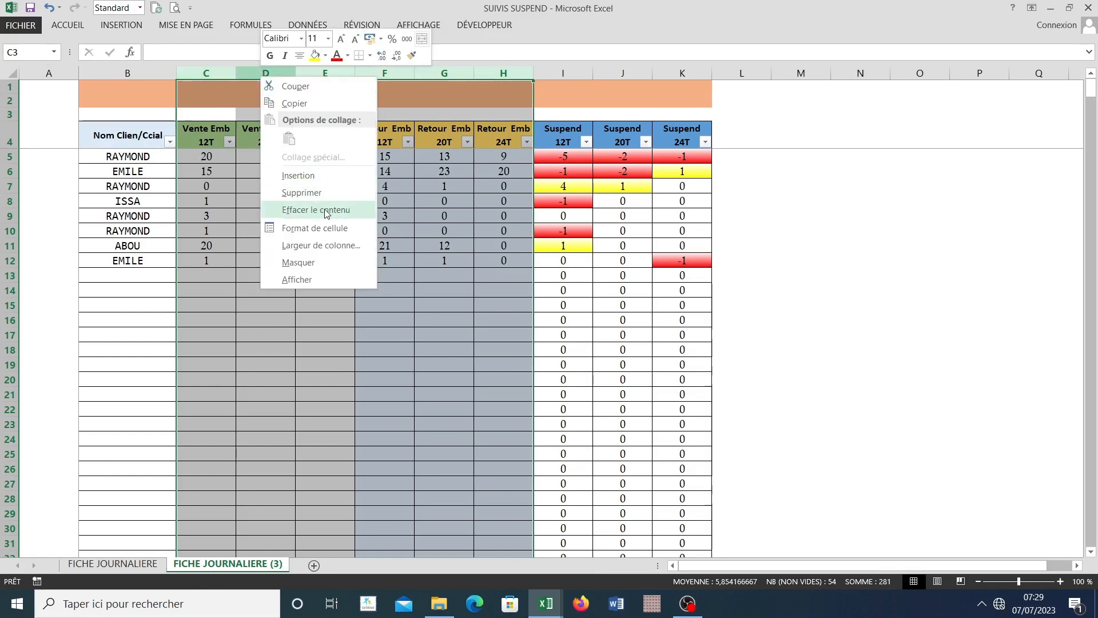
left_click(308, 194)
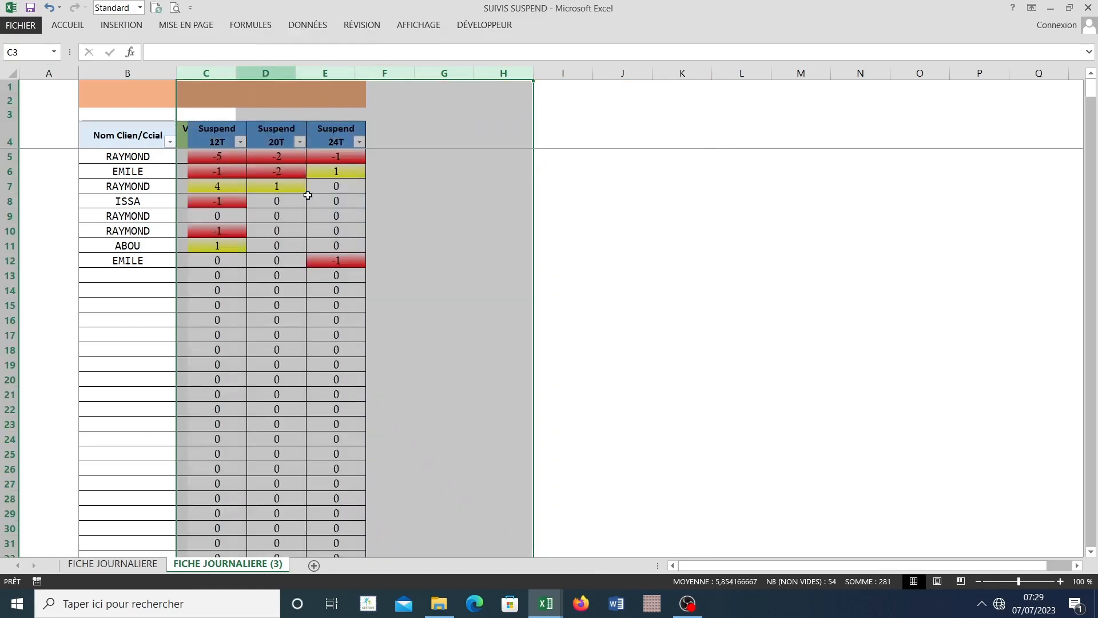
Step: Clear the contents and the formatting of all data cells in the Suspend 12T, 20T and 24T columns
left_click(212, 167)
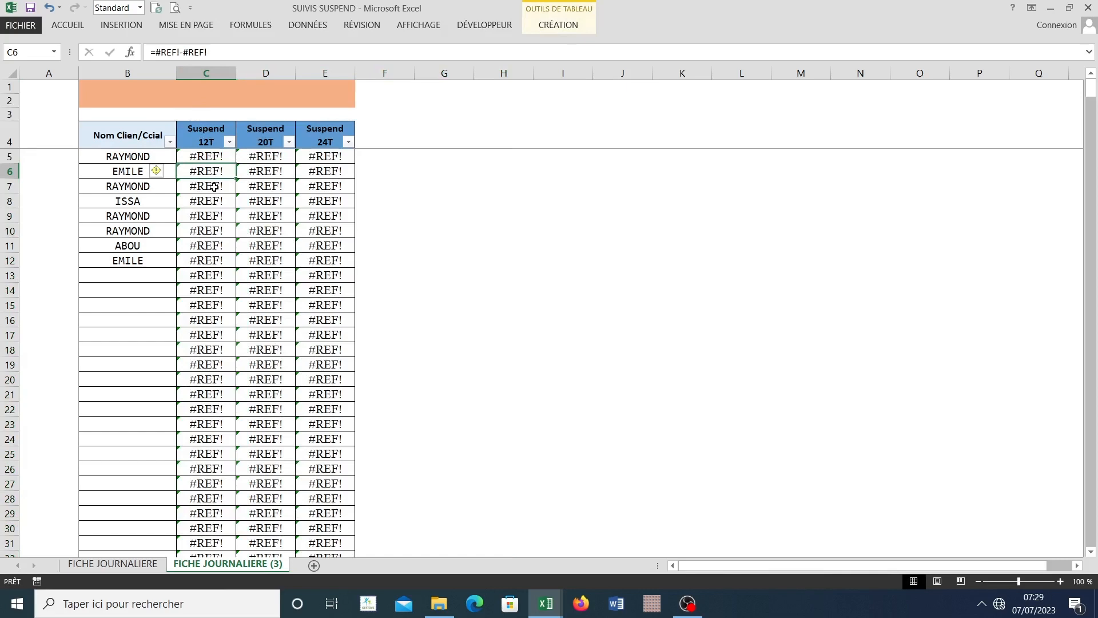
left_click(201, 125)
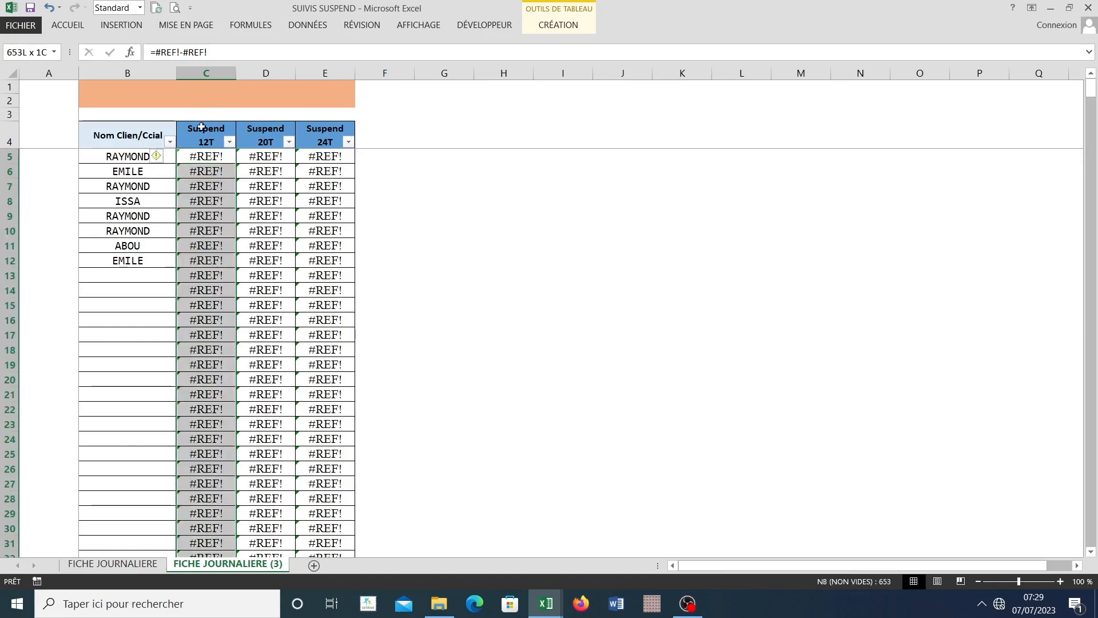
left_click_drag(235, 136, 313, 145)
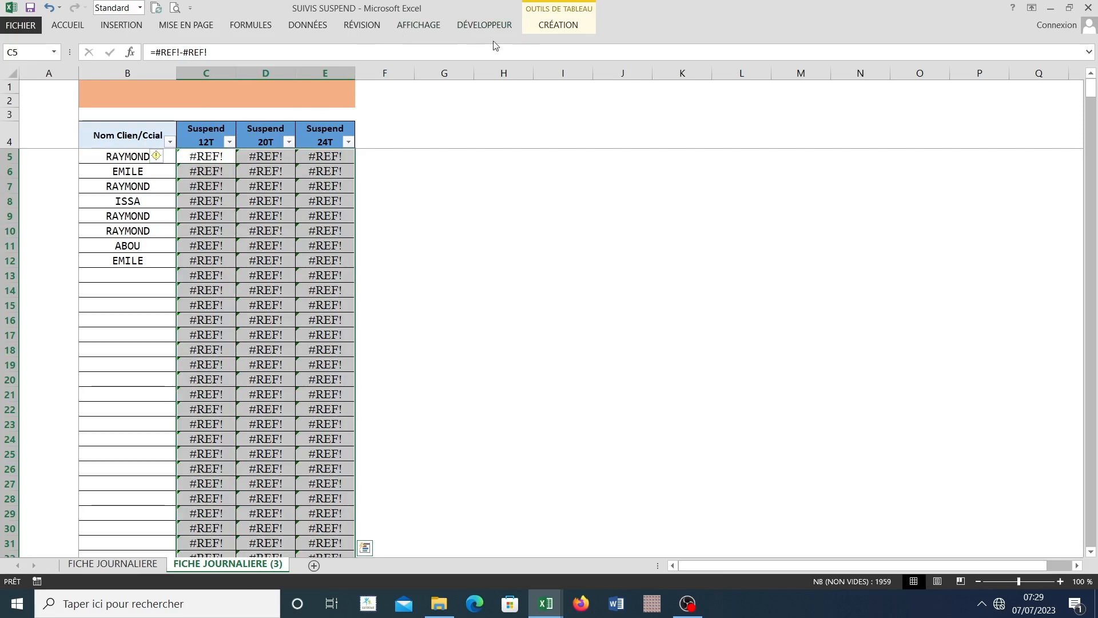
left_click(67, 25)
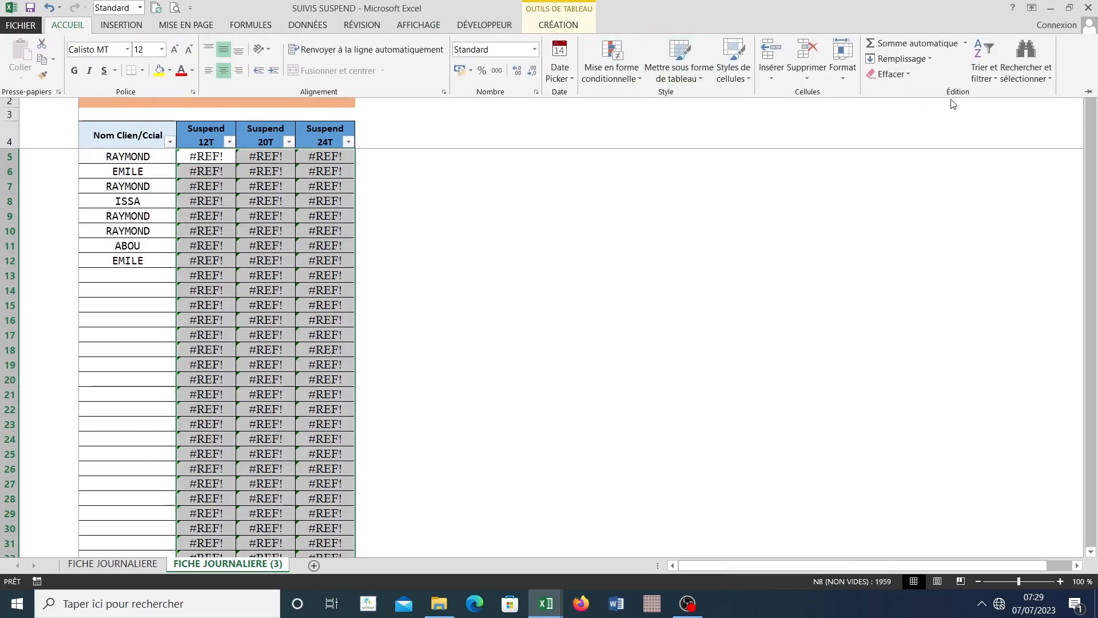
left_click(905, 78)
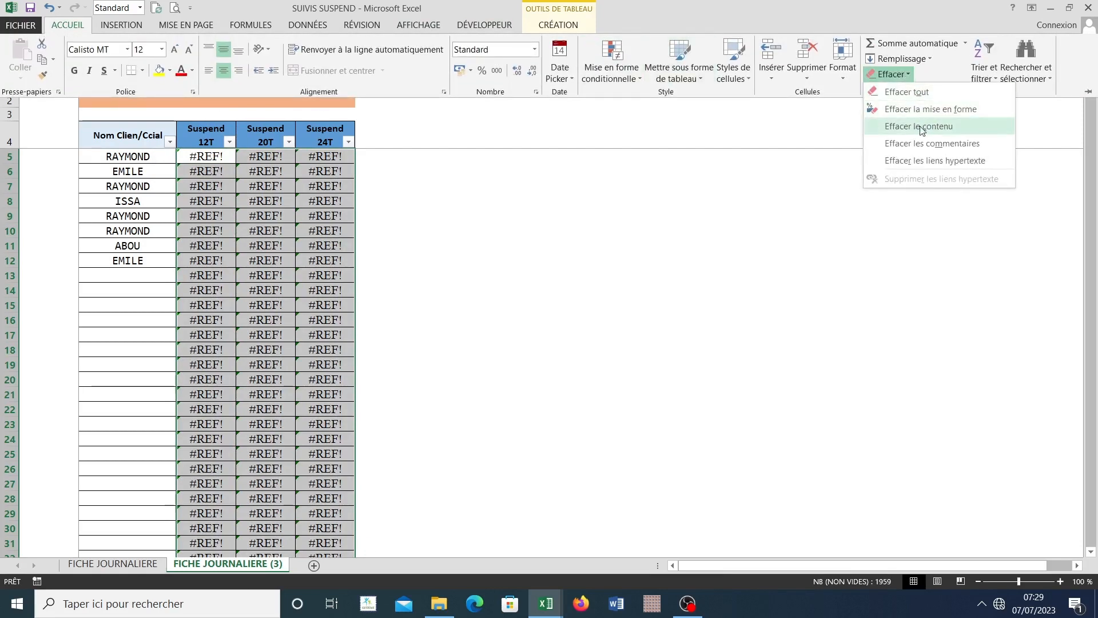
left_click(920, 93)
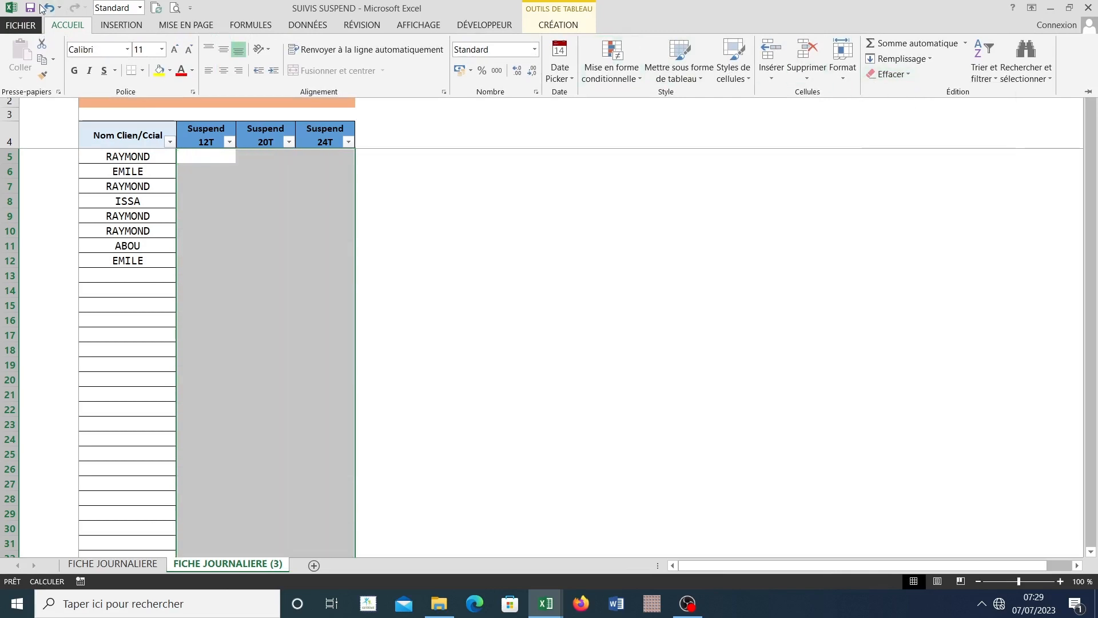
left_click(48, 8)
left_click(903, 74)
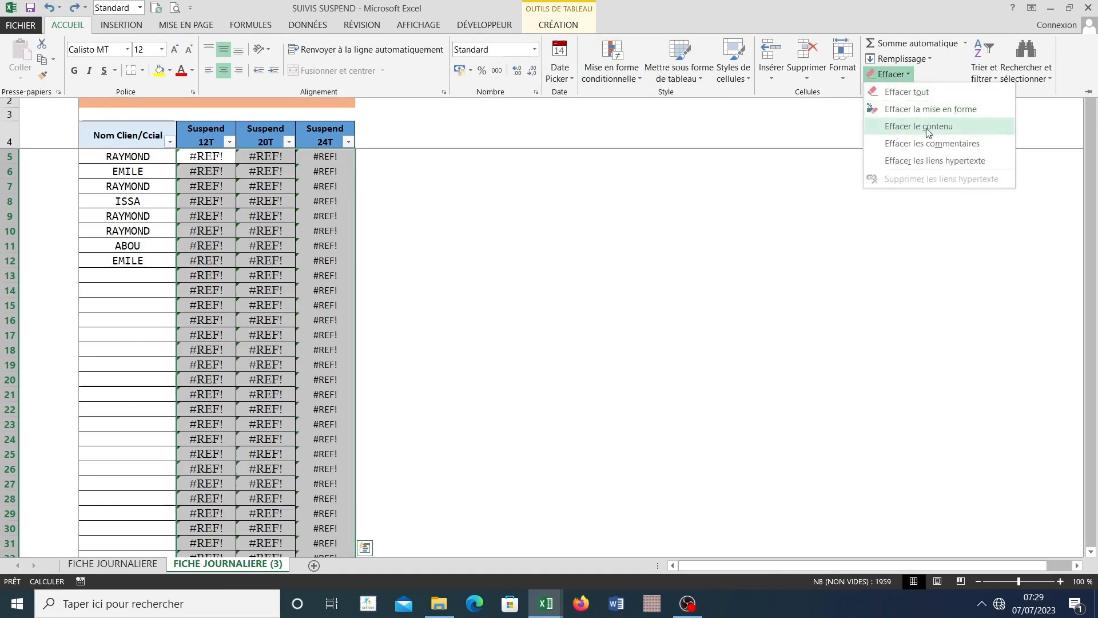
left_click(927, 131)
left_click(903, 74)
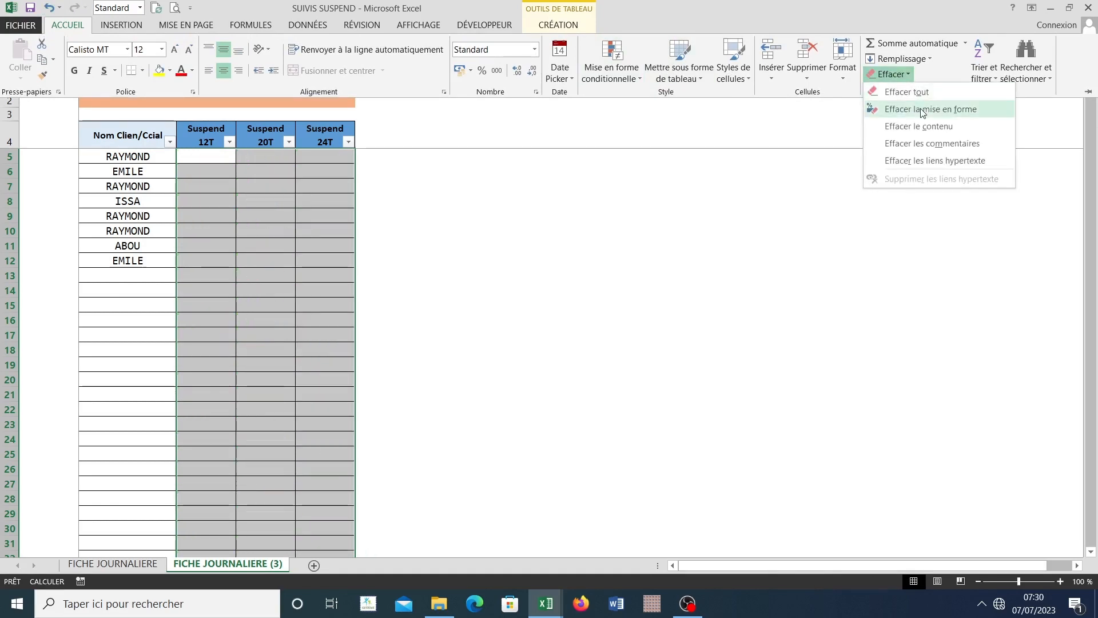
left_click(931, 111)
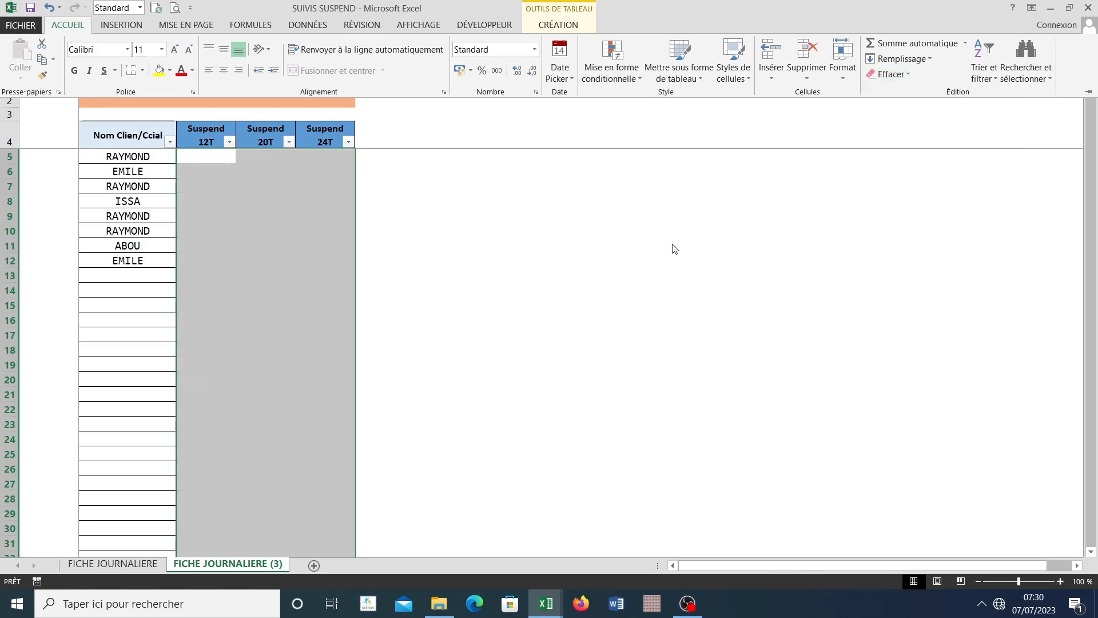
Step: Apply all borders to the cleared data cells of the three Suspend columns
left_click(143, 75)
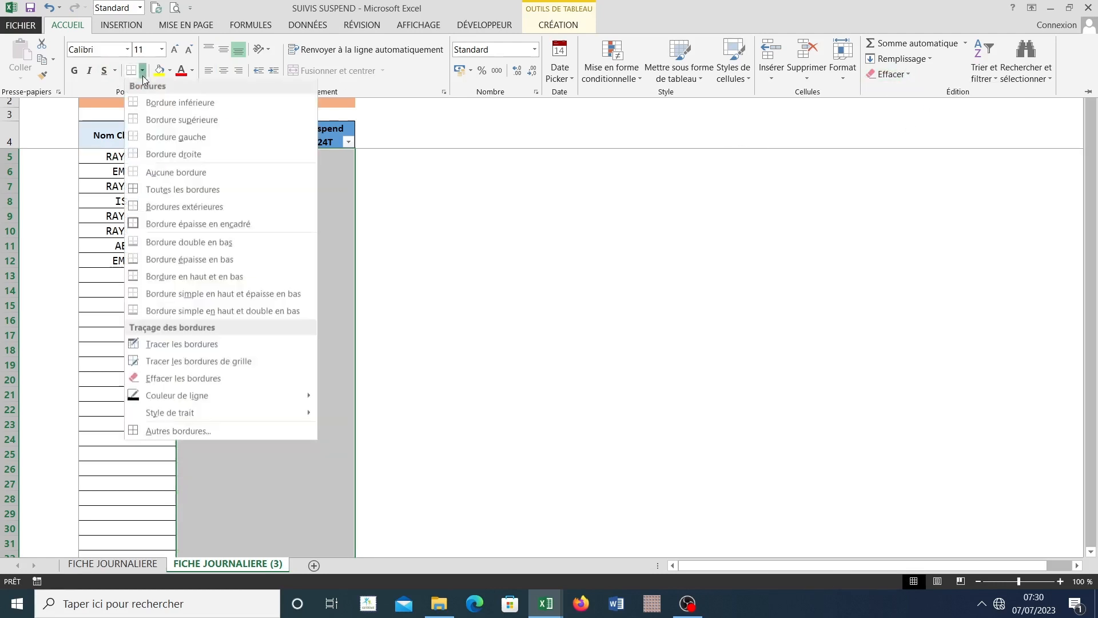
left_click(165, 195)
left_click(279, 289)
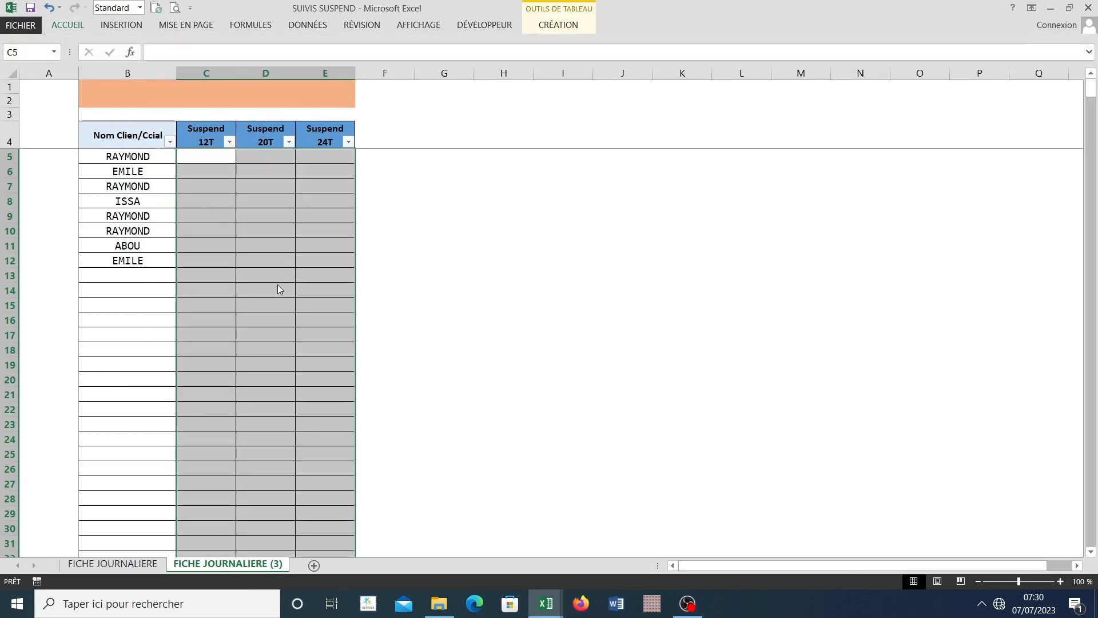
Step: Delete the surplus table rows 25 to 657 so the table ends at row 24
scroll(279, 289, "down", 2)
left_click(277, 288)
scroll(238, 400, "down", 1)
scroll(238, 401, "down", 20)
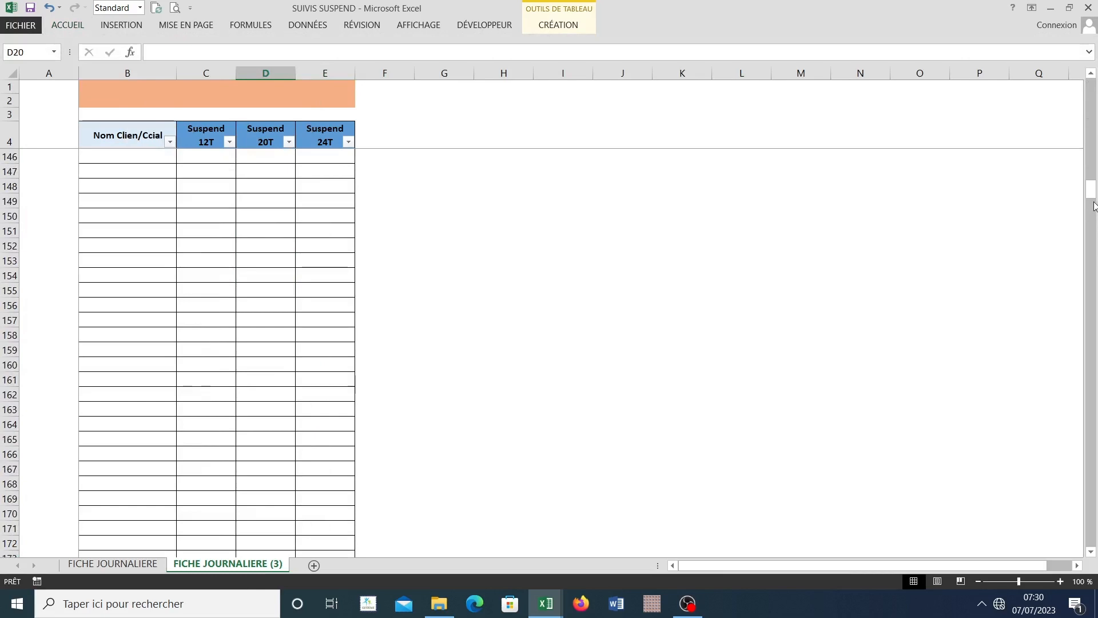
left_click_drag(1091, 189, 1093, 541)
scroll(96, 422, "down", 12)
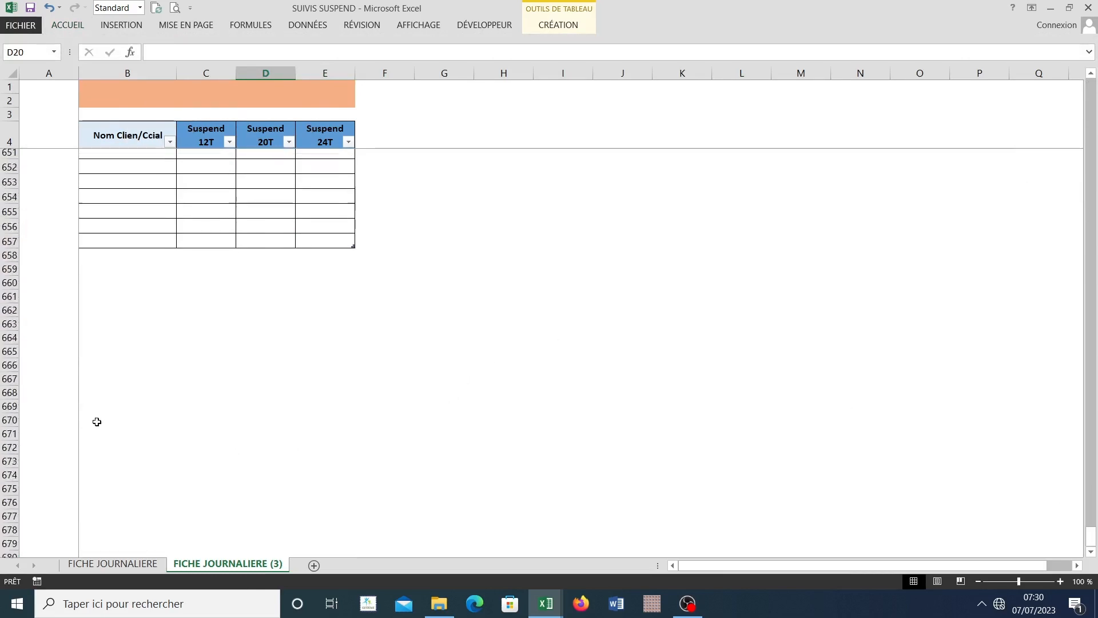
scroll(57, 371, "up", 9)
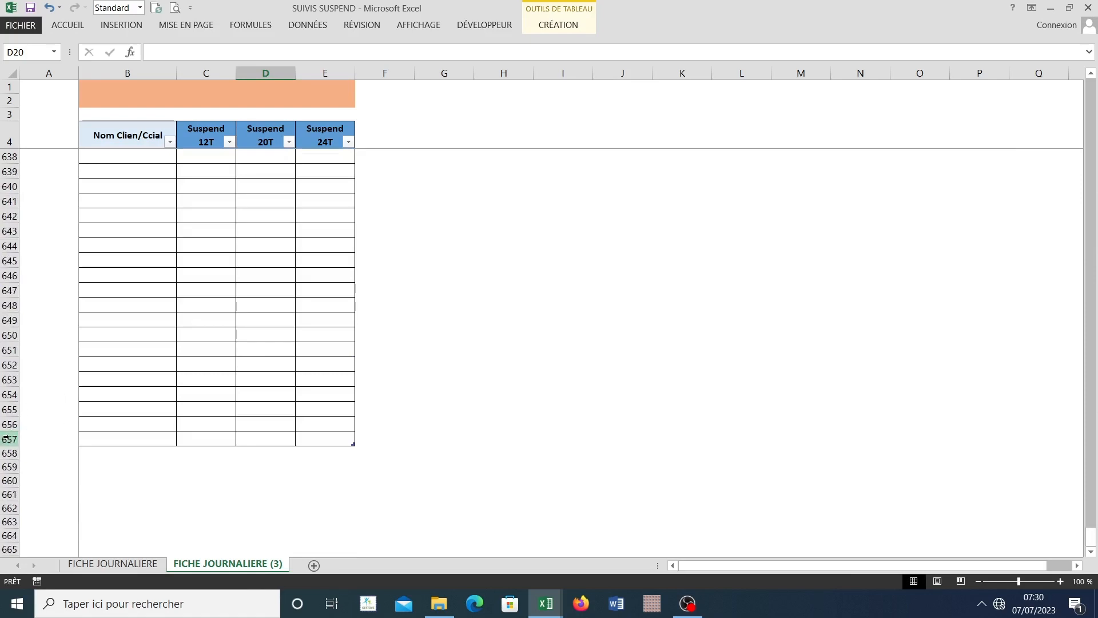
mouse_move(6, 439)
left_mouse_down()
mouse_move(1, 25)
mouse_move(2, 482)
mouse_move(3, 452)
left_mouse_up()
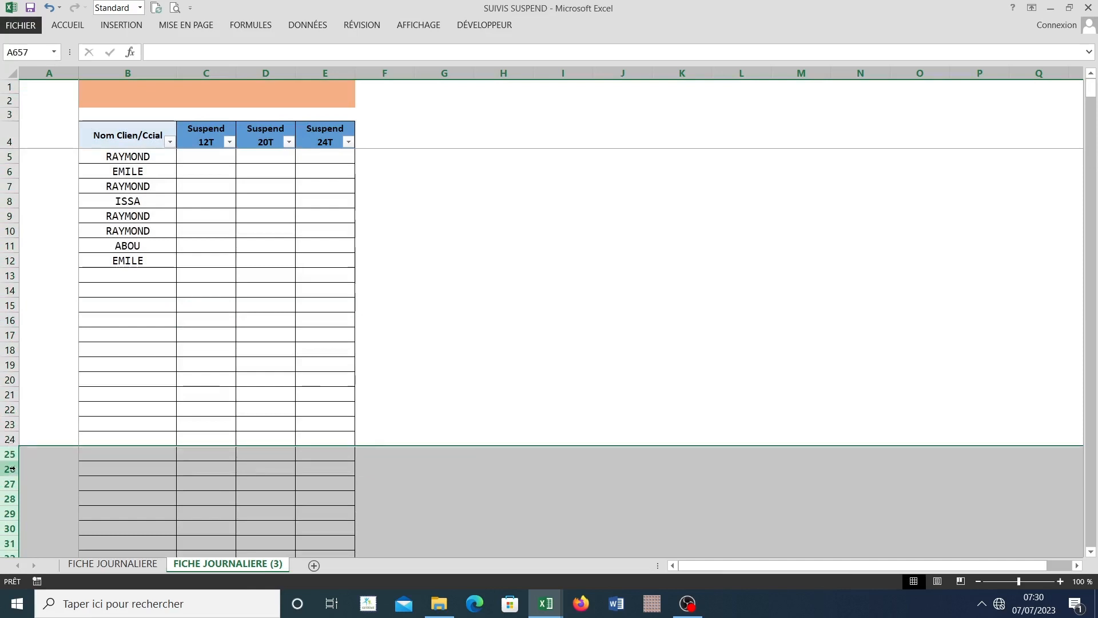
right_click(13, 472)
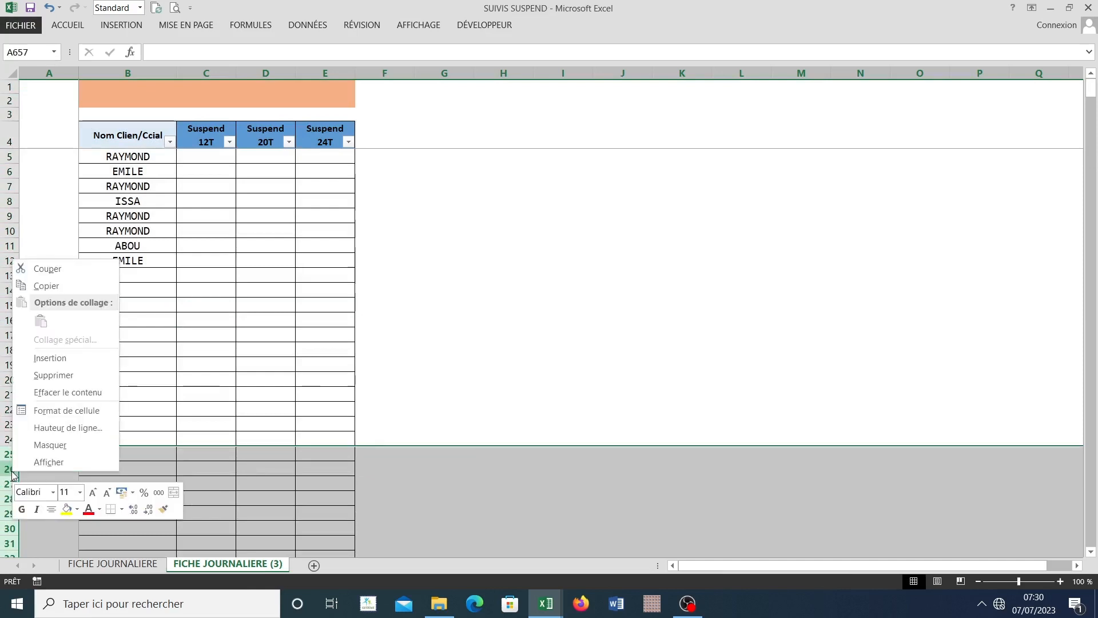
left_click(54, 375)
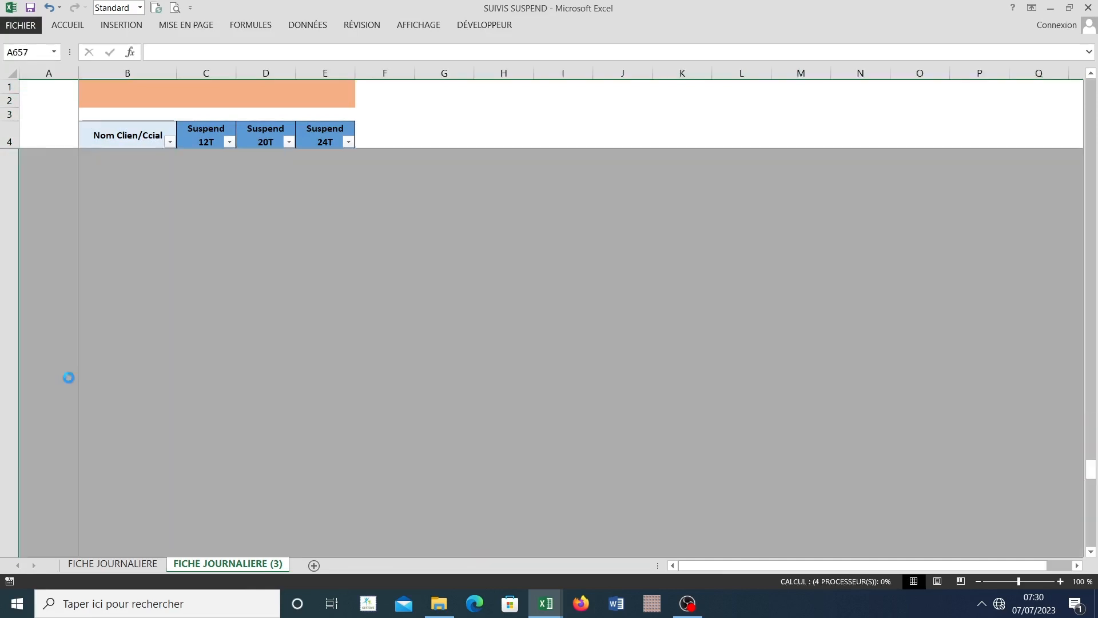
scroll(275, 314, "up", 20)
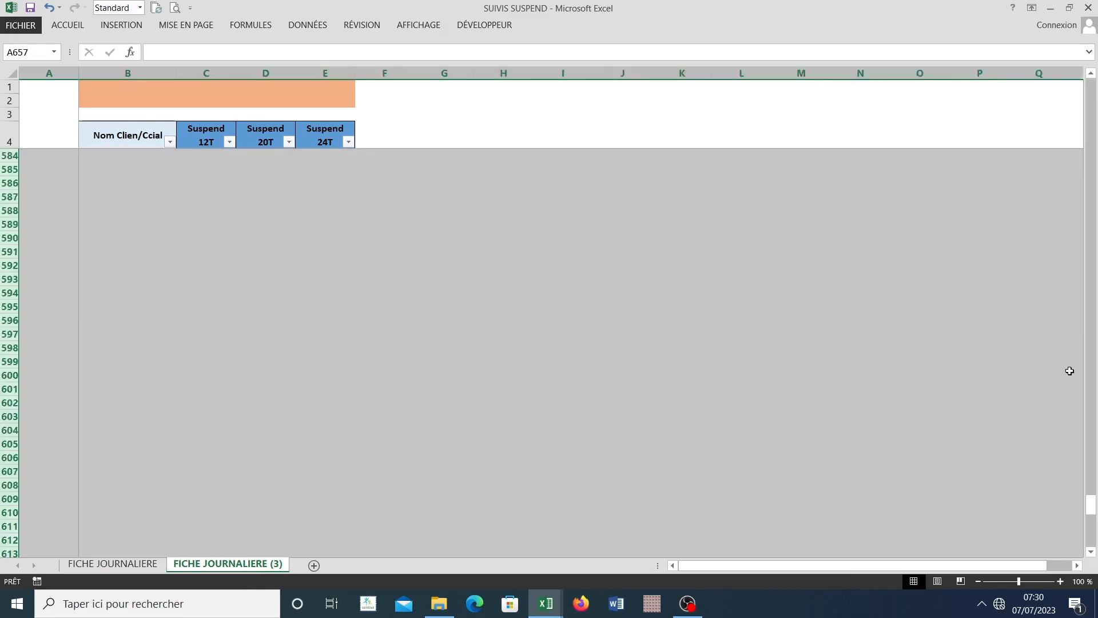
left_click_drag(1095, 504, 1092, 91)
left_click(681, 231)
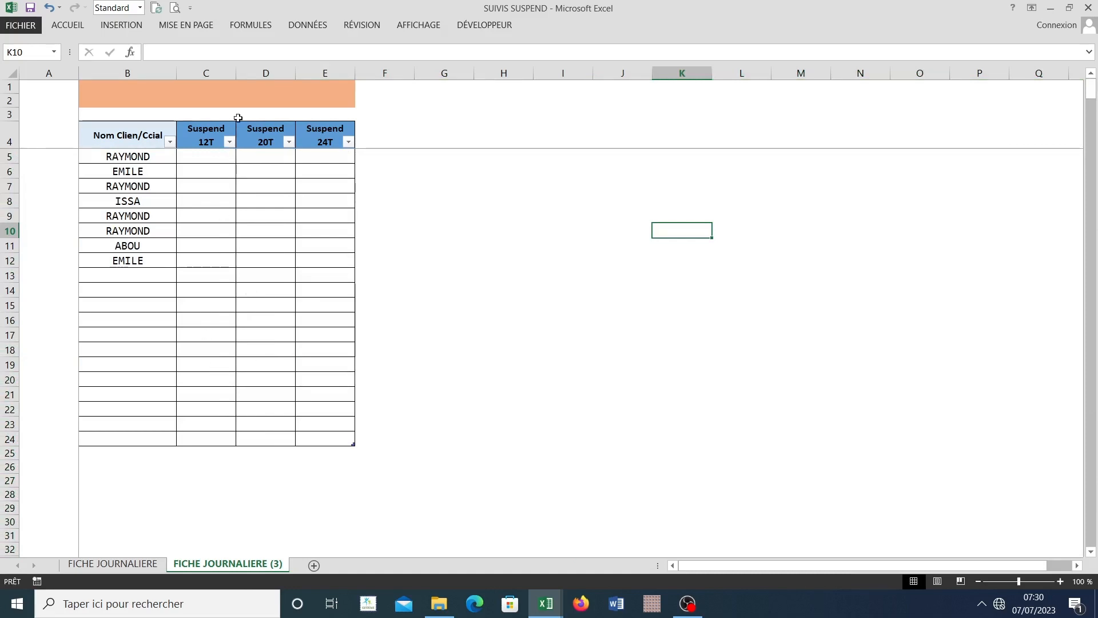
Step: Widen the three Suspend columns C, D and E of the shortened table equally
left_click_drag(233, 75, 400, 75)
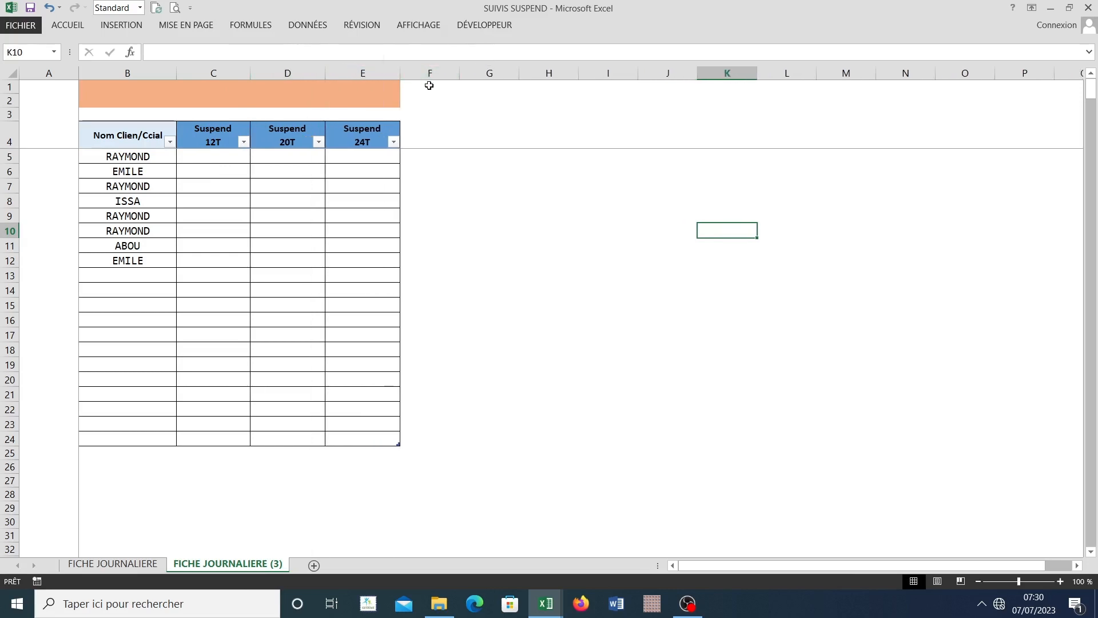
left_click(254, 176)
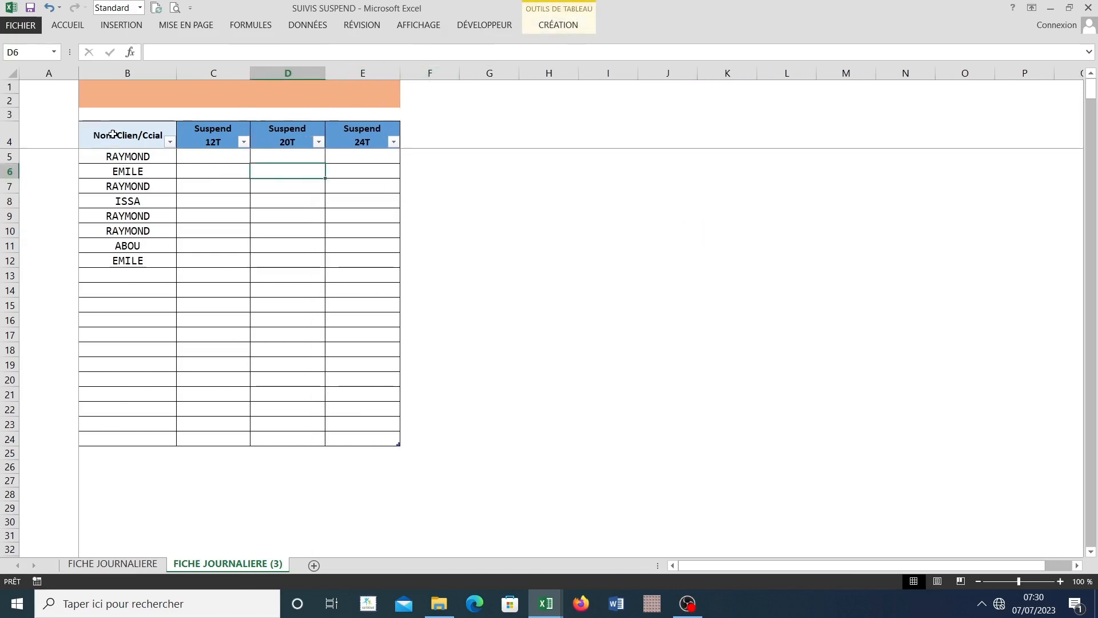
left_click(114, 155)
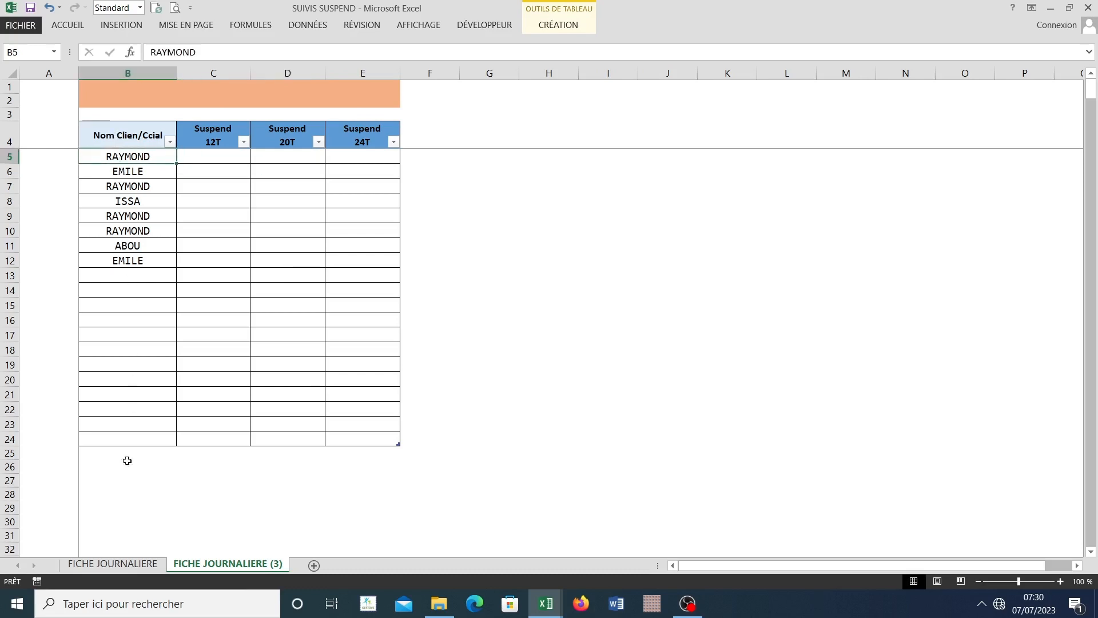
Step: Compare the client column with FICHE JOURNALIERE, and clear the client names in B7:B12 of the duplicated sheet
left_click(97, 566)
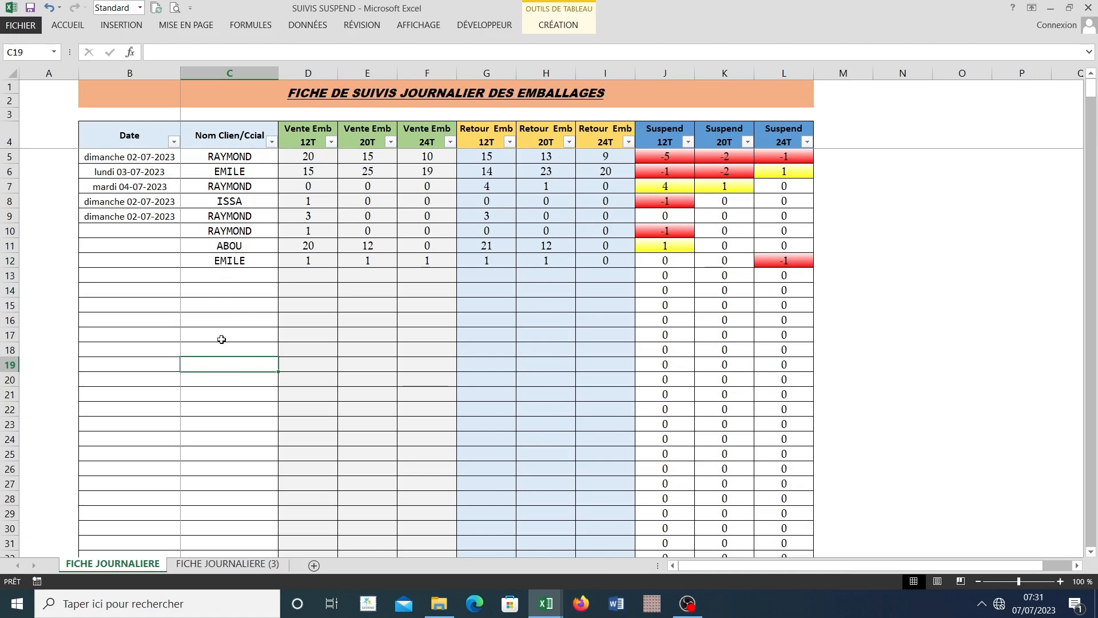
left_click(209, 565)
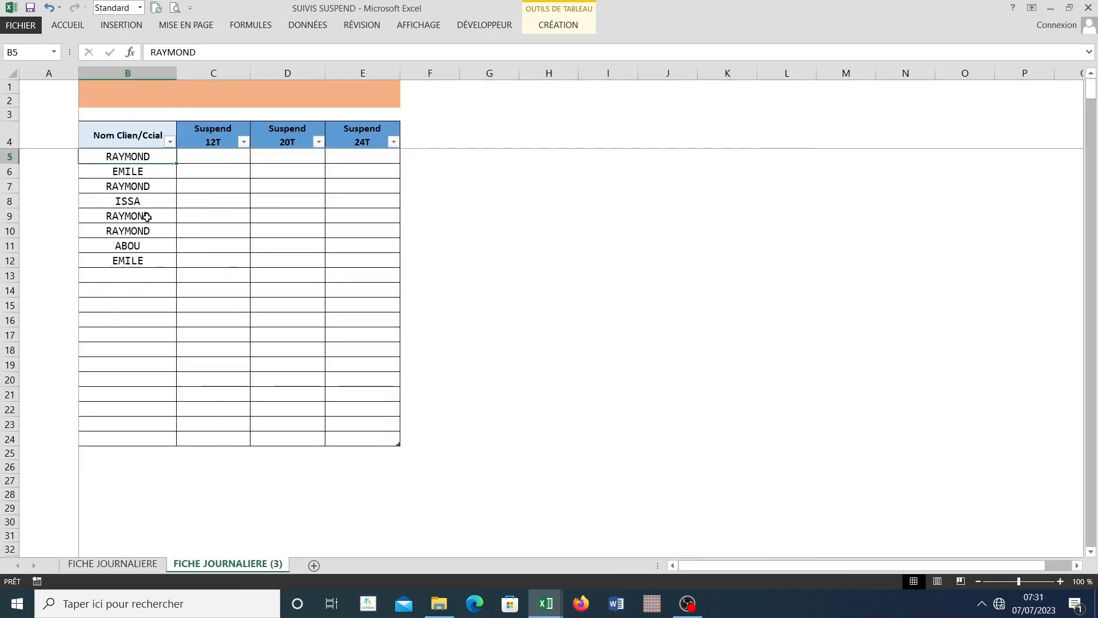
left_click(139, 275)
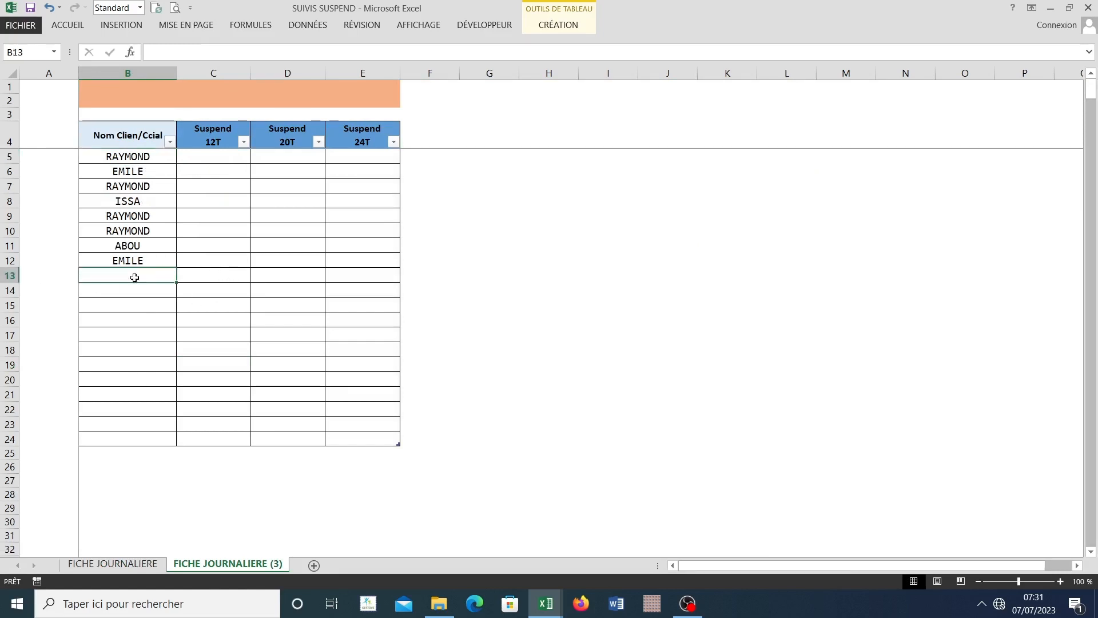
left_click(130, 158)
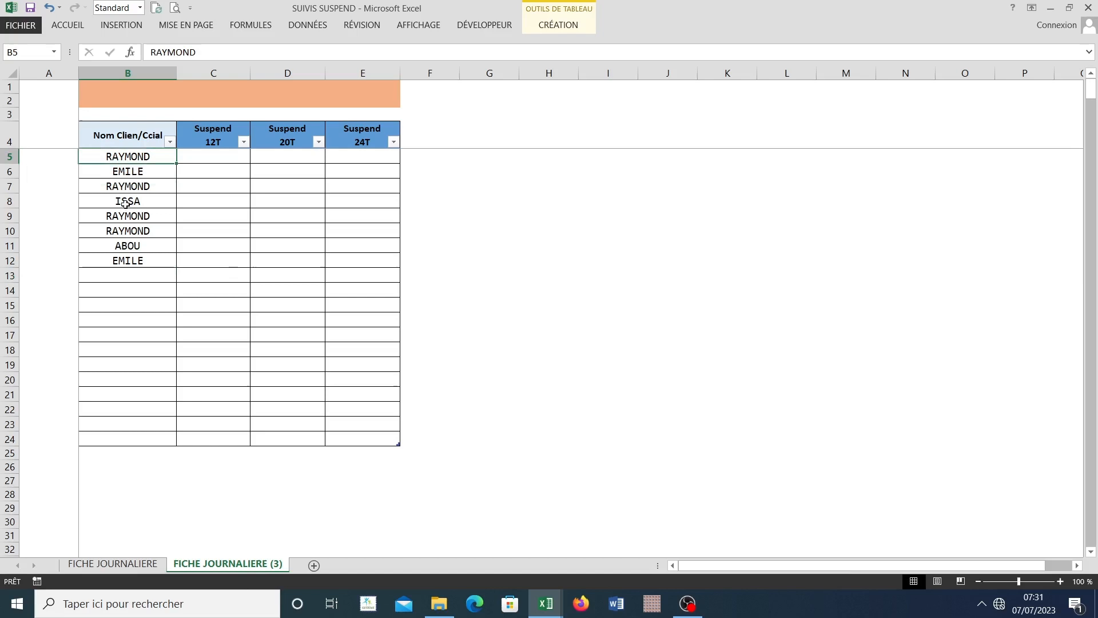
left_click(120, 274)
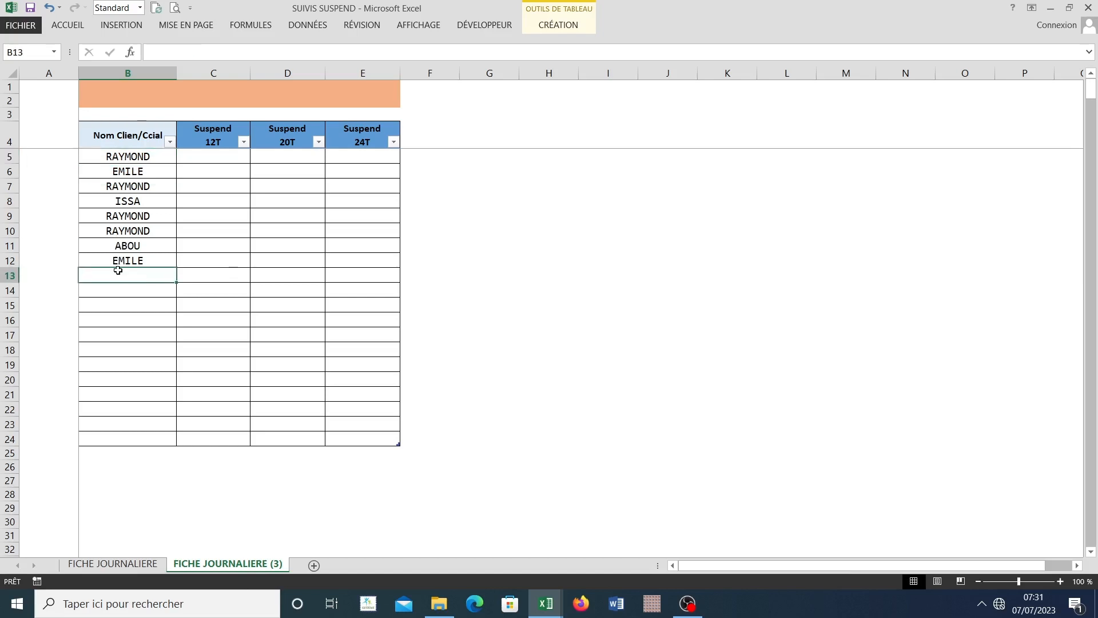
left_click_drag(121, 218, 125, 184)
left_click(108, 228)
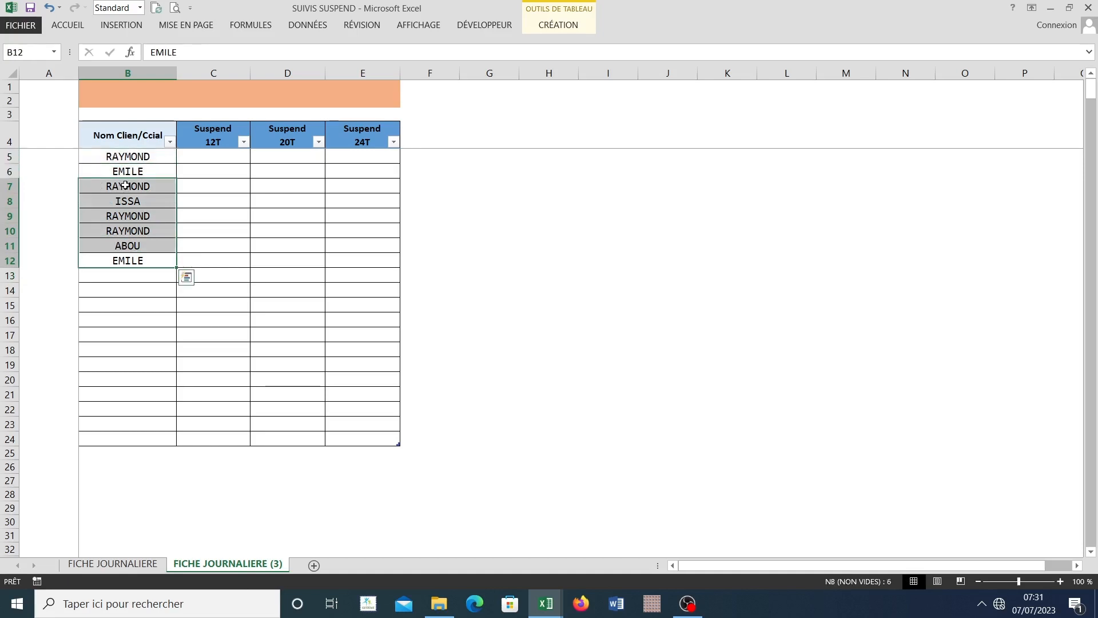
key("Delete")
left_click(133, 216)
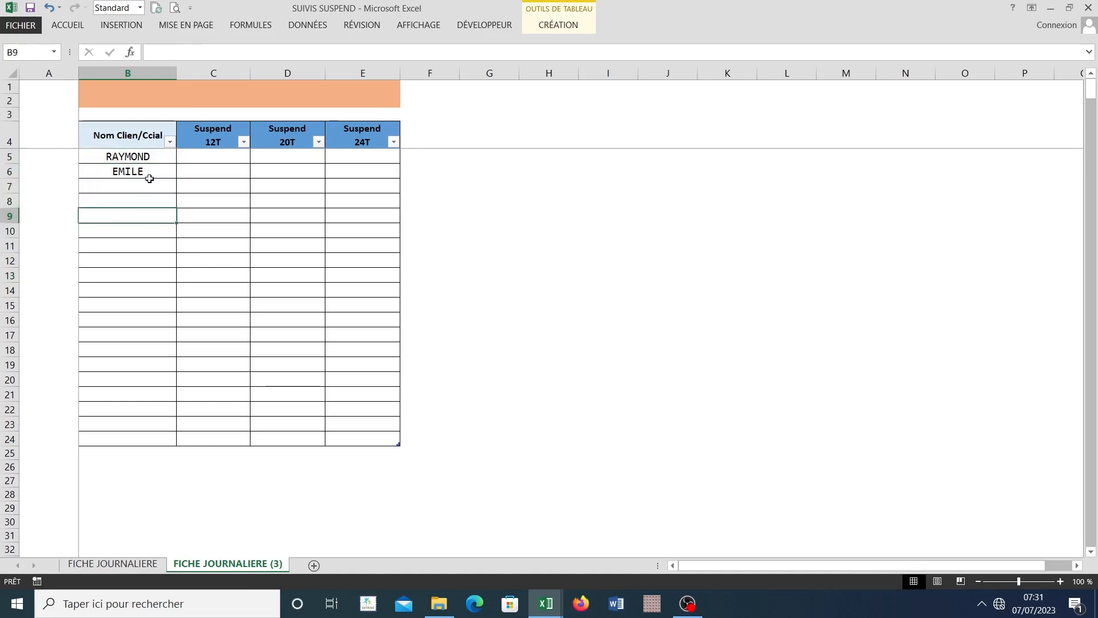
Step: Widen columns C, D and E slightly more, one after another, keeping their widths about equal
left_click(220, 185)
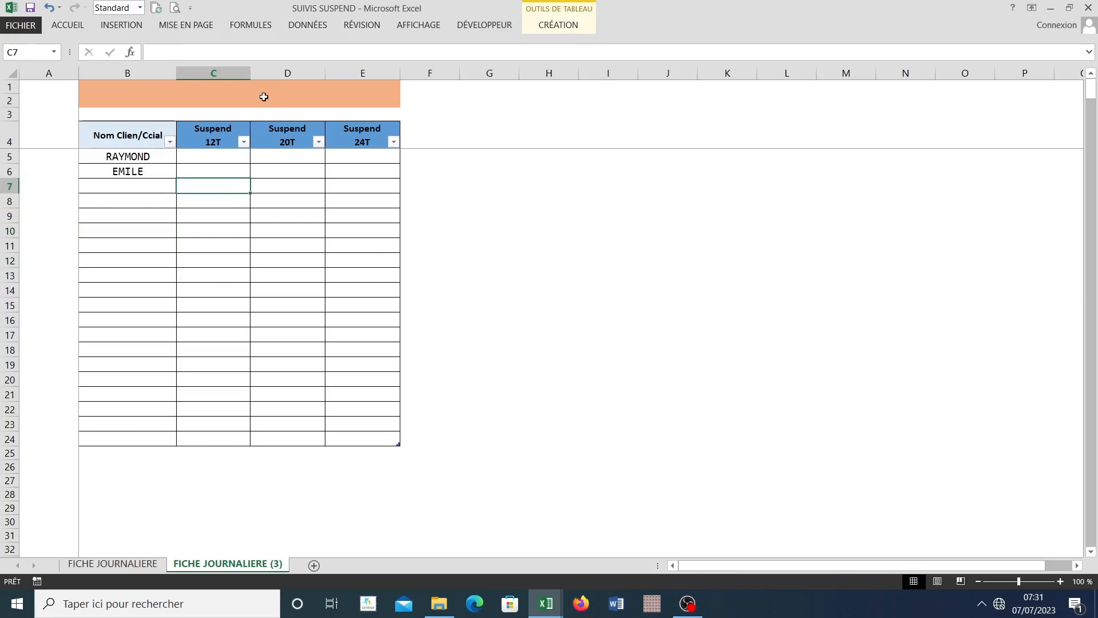
left_click_drag(250, 74, 255, 73)
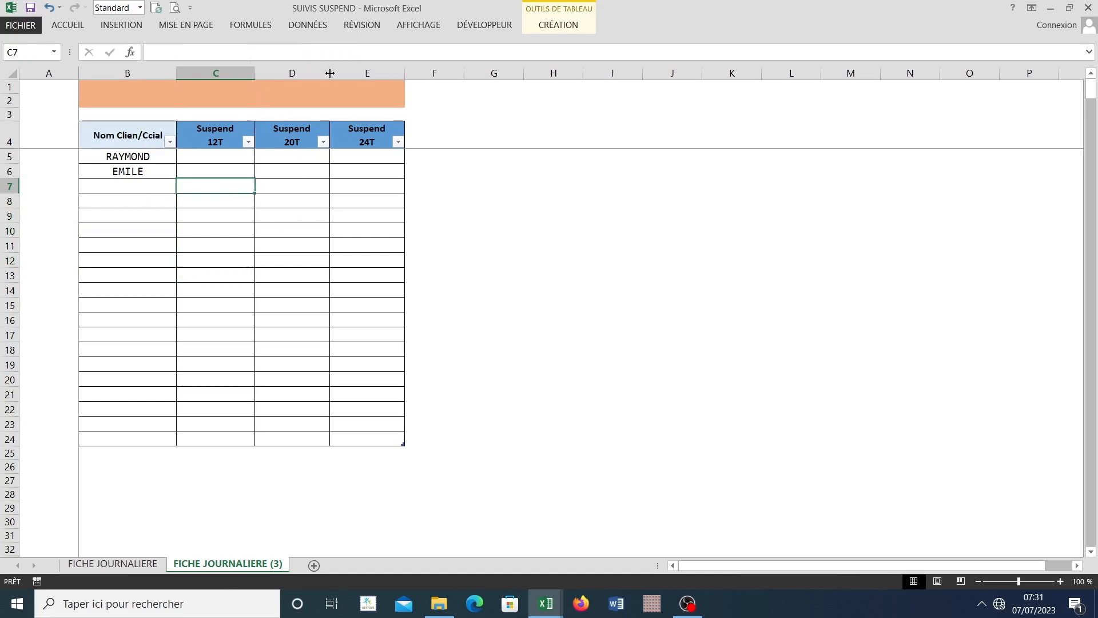
left_click_drag(333, 74, 335, 73)
left_click_drag(406, 73, 412, 73)
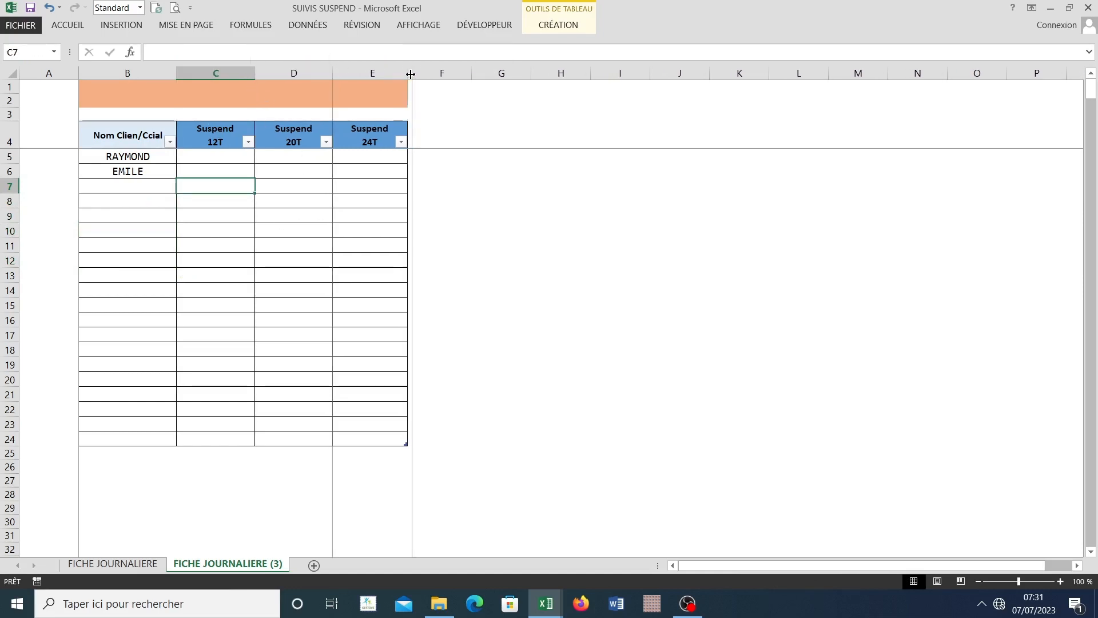
Step: Select C5 under Suspend 12T, examine the source suspend figures on FICHE JOURNALIERE, and return to the duplicated sheet
left_click(196, 156)
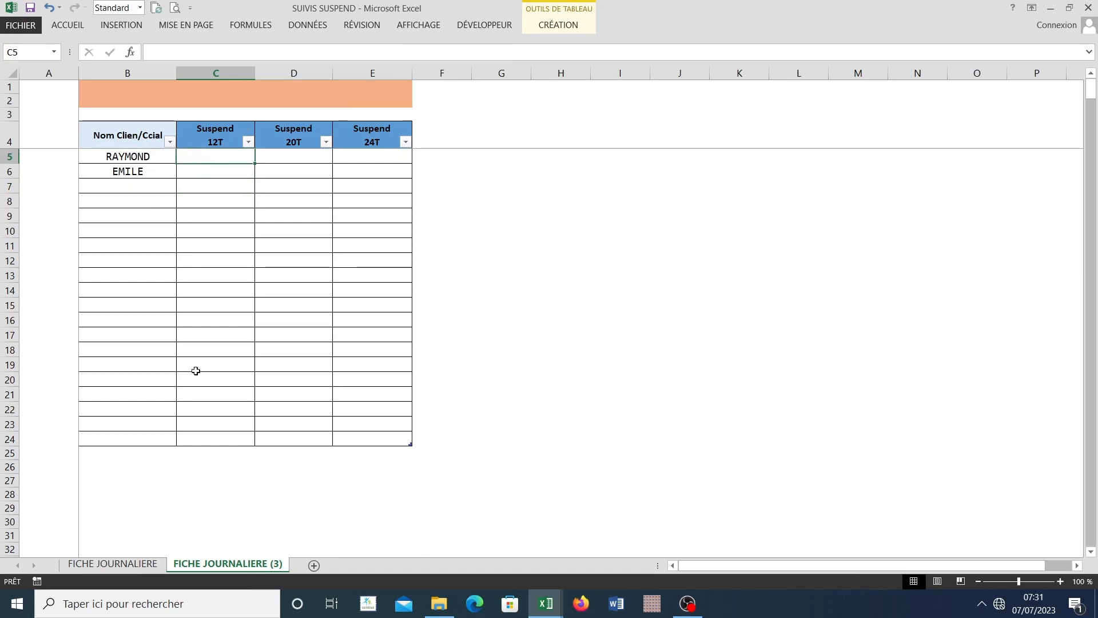
left_click(110, 564)
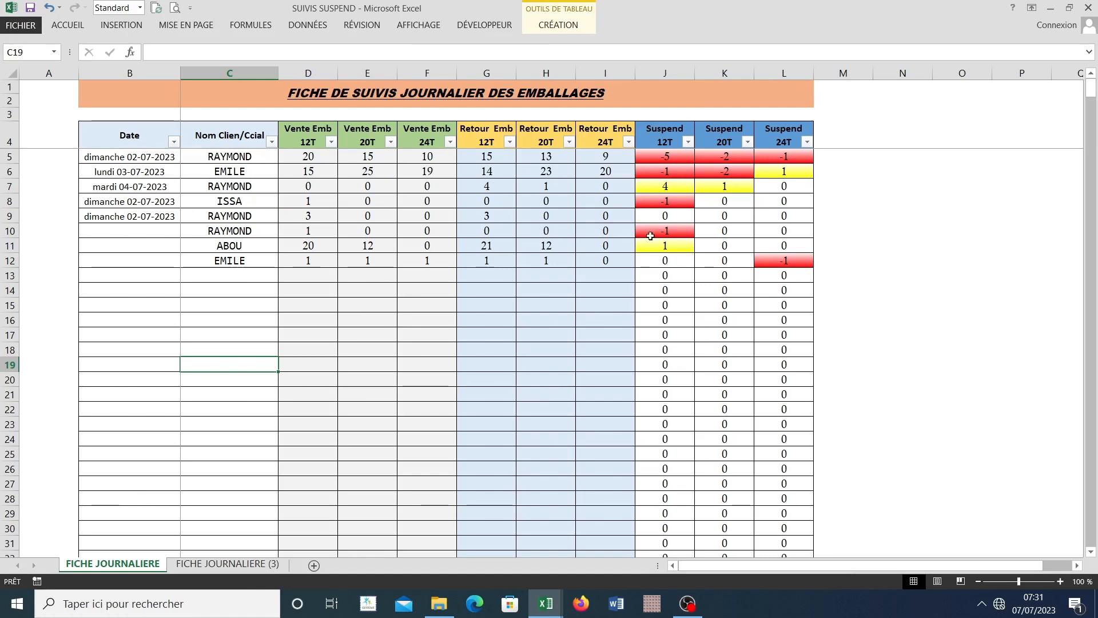
key("ctrl+Page_Down")
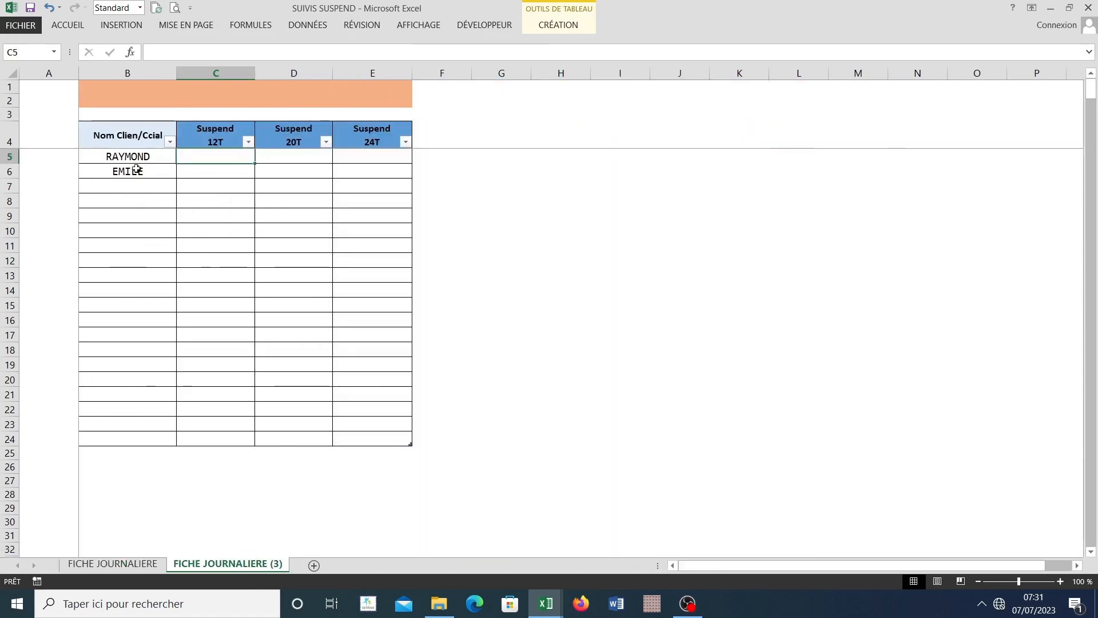
Step: Examine the Suspend 12T figures in J5:J11 on FICHE JOURNALIERE and return to the duplicated sheet
left_click(133, 158)
key("ctrl+Page_Up")
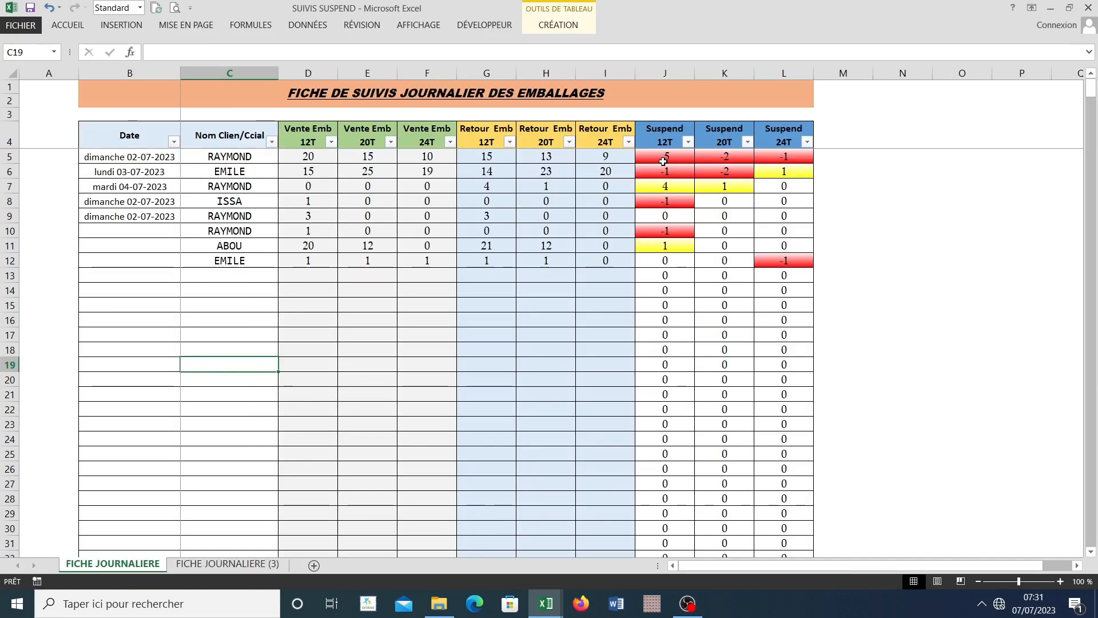
left_click_drag(665, 156, 659, 248)
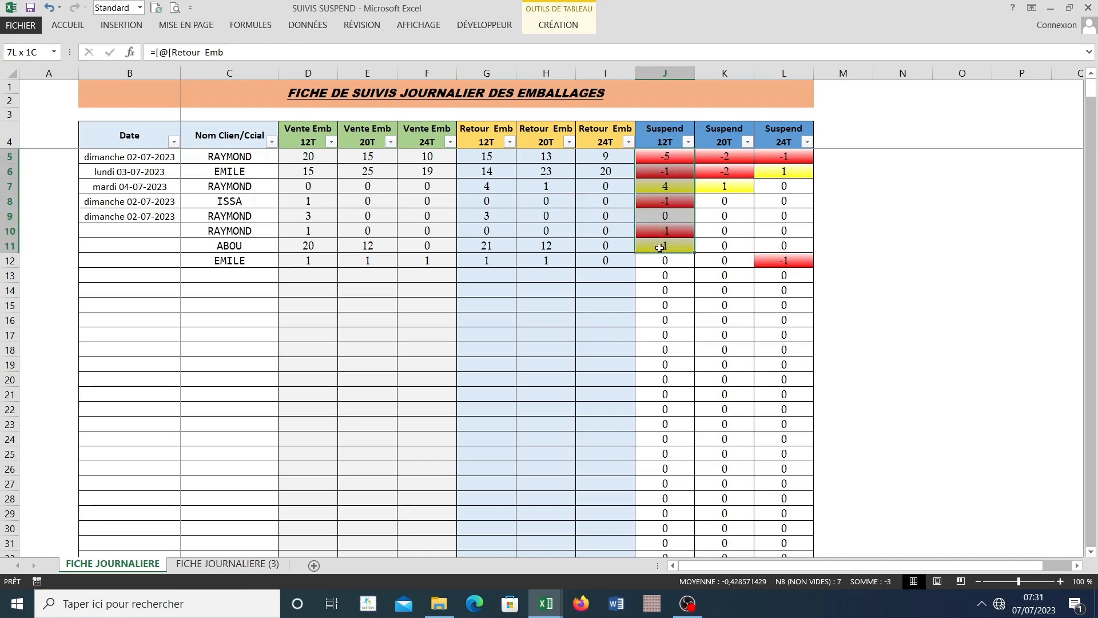
left_click(677, 161)
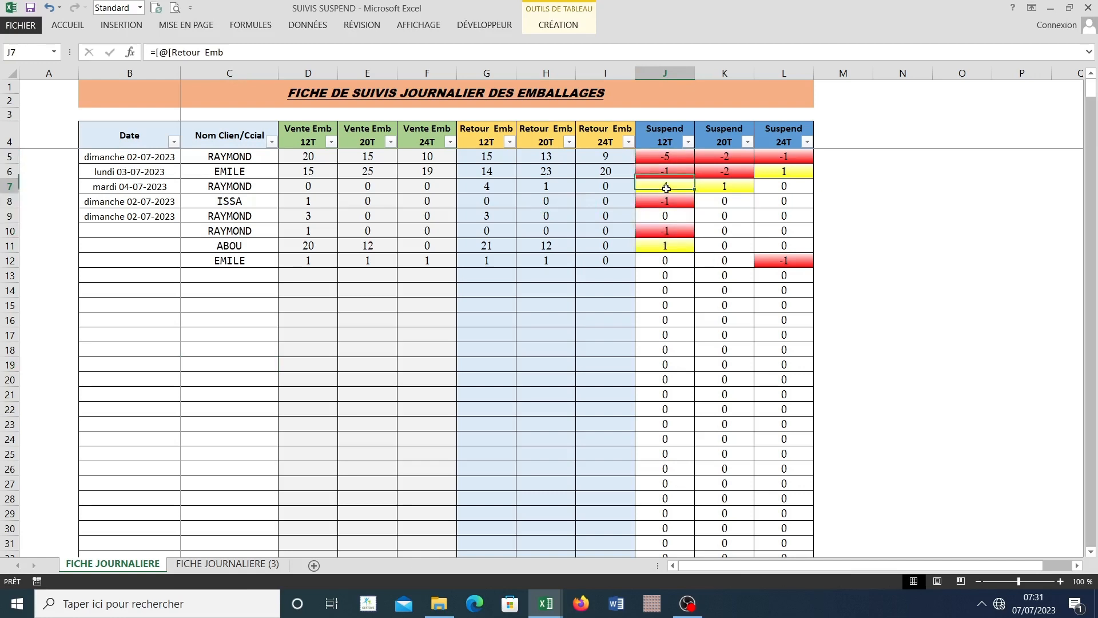
left_click_drag(680, 159, 668, 246)
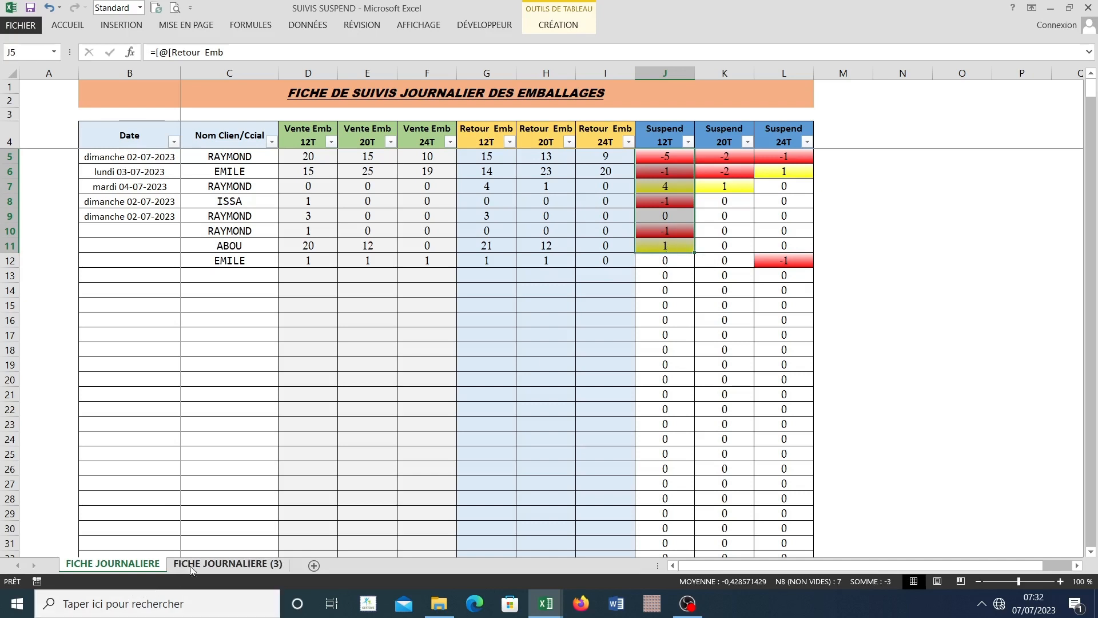
left_click(228, 564)
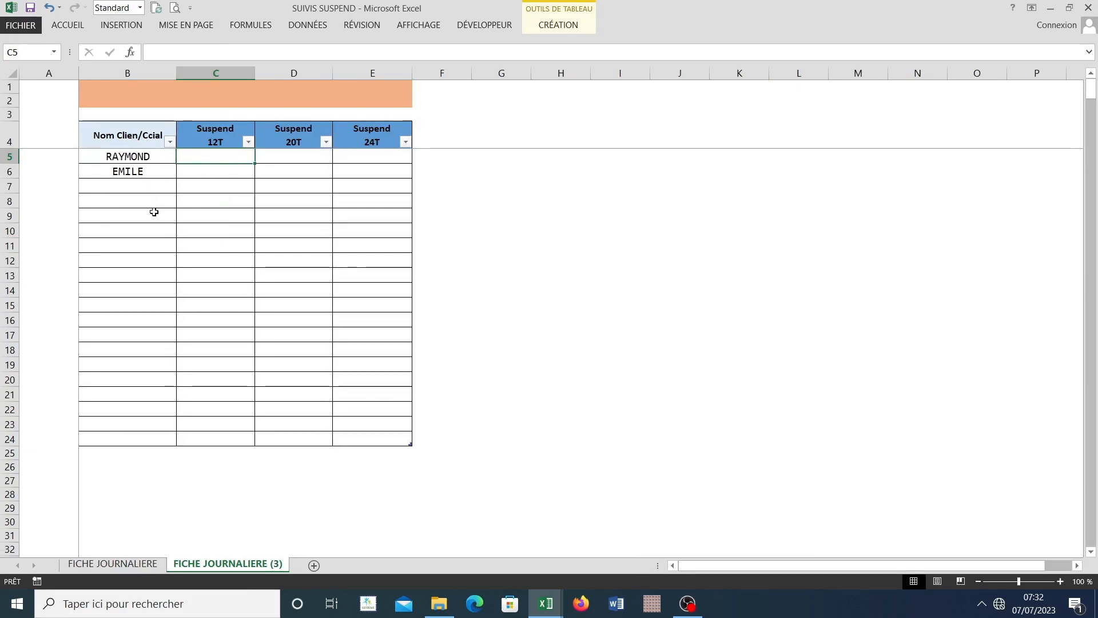
Step: Examine the Suspend 12T entries of the client named in B5 on FICHE JOURNALIERE, rows 5, 7, 9 and 10, and return to the duplicated sheet
left_click(131, 157)
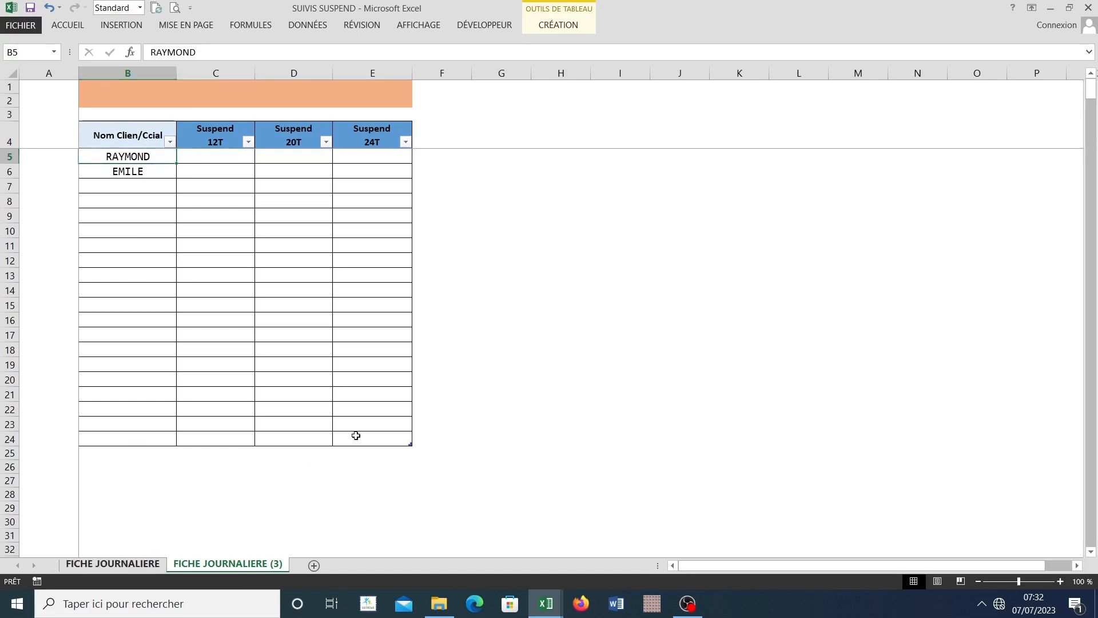
key("ctrl+Page_Up")
left_click(676, 157)
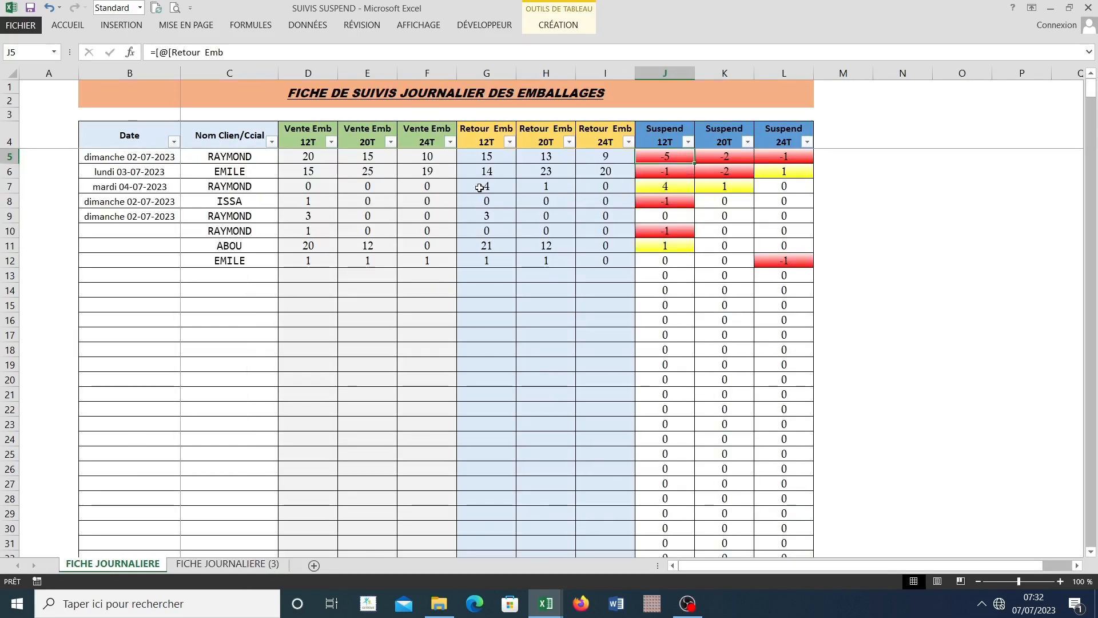
left_click(646, 189)
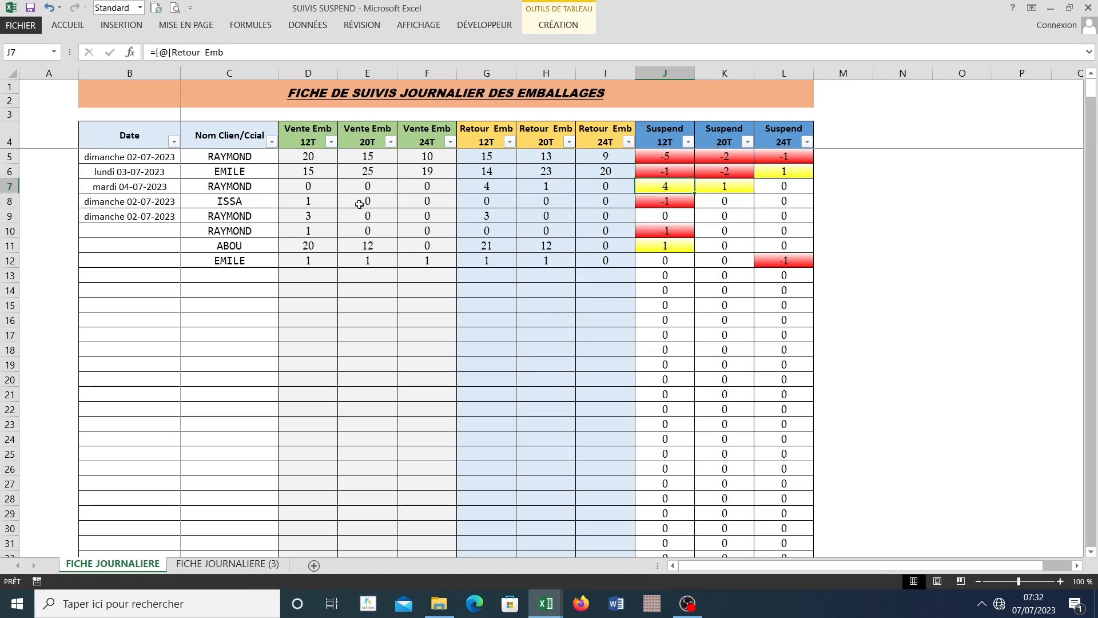
left_click(666, 218)
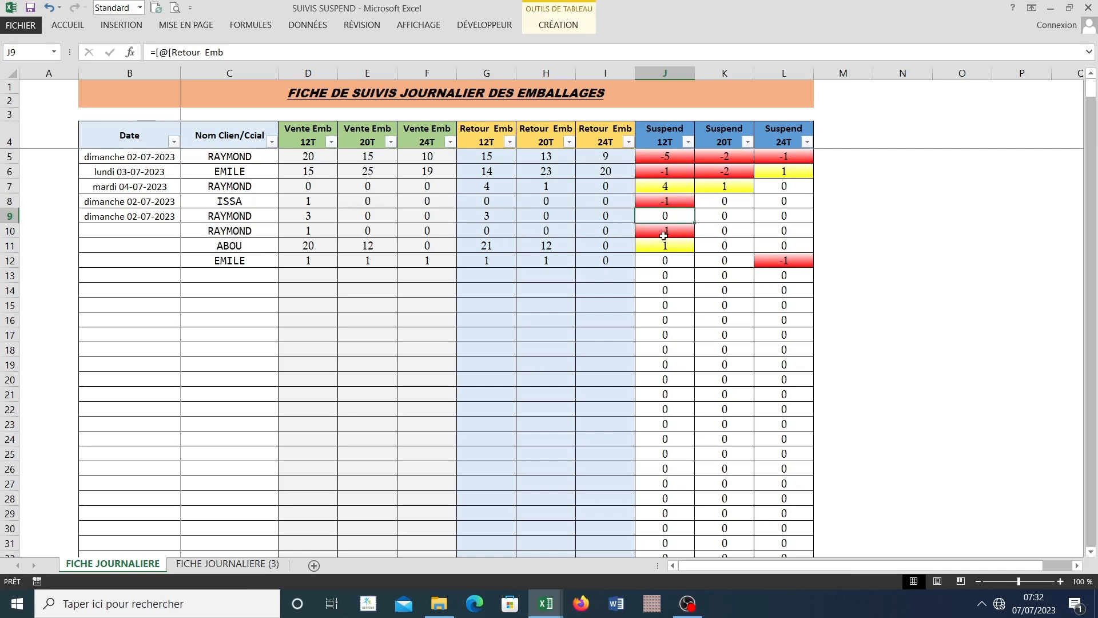
left_click(667, 235)
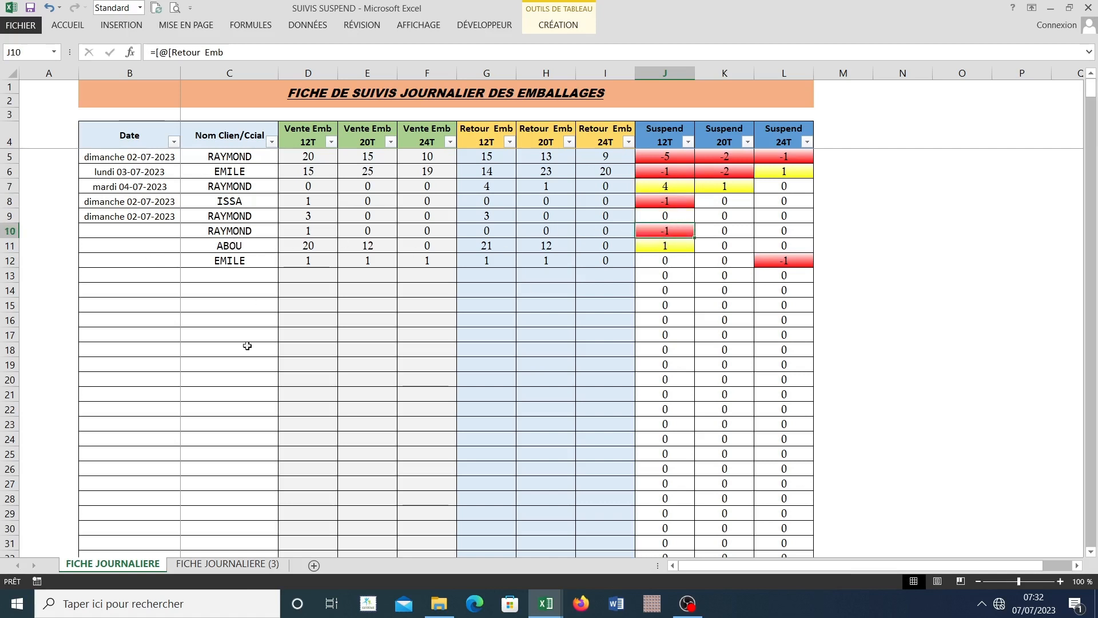
left_click(227, 564)
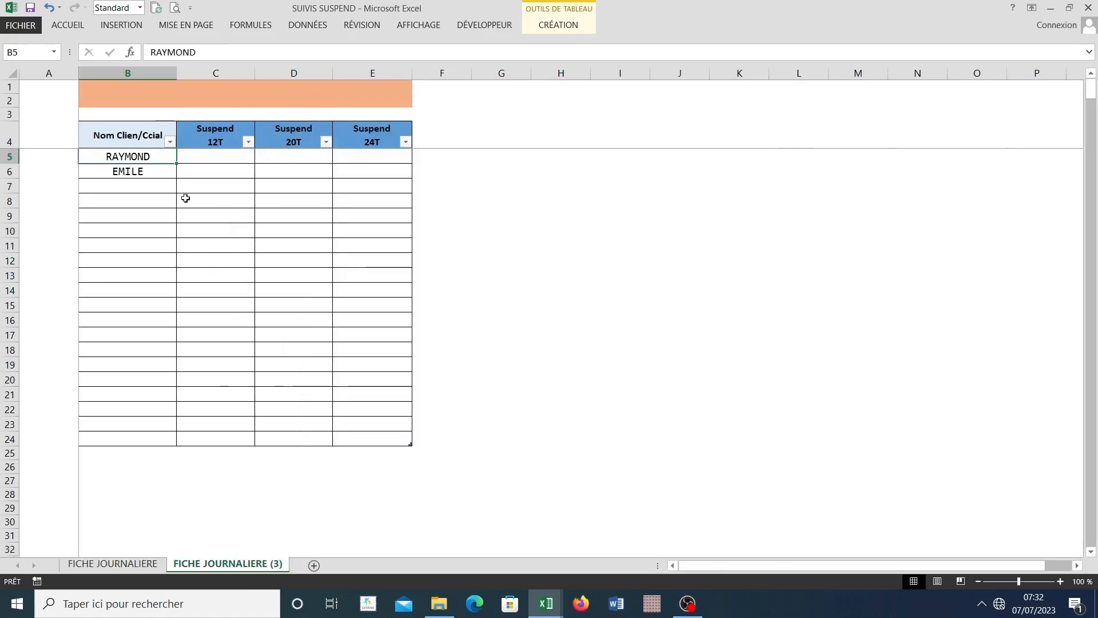
left_click(212, 157)
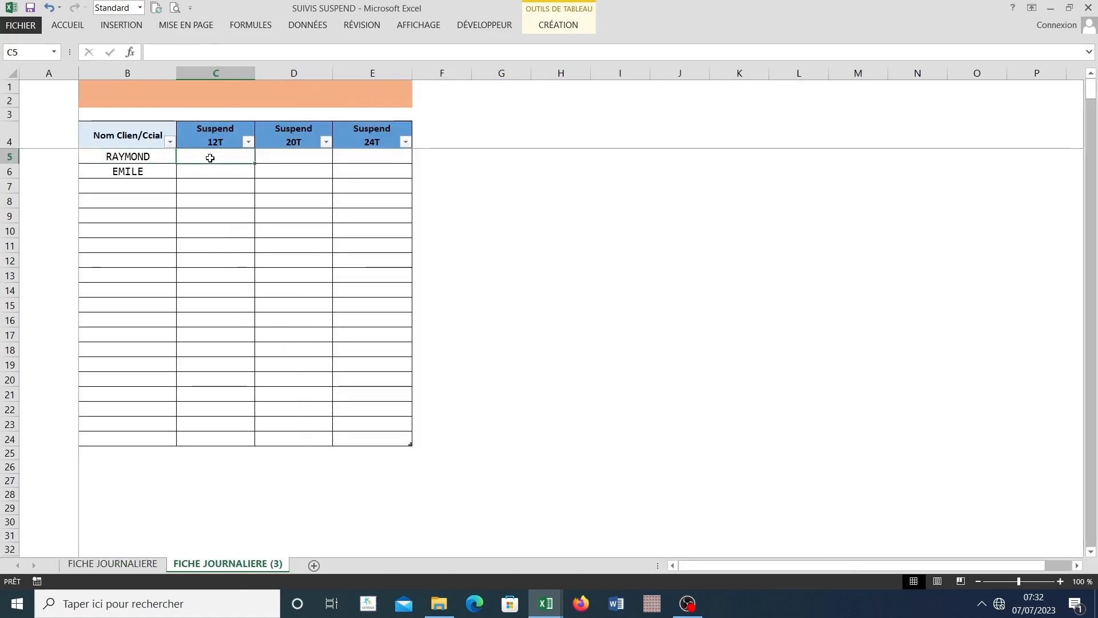
double_click(207, 158)
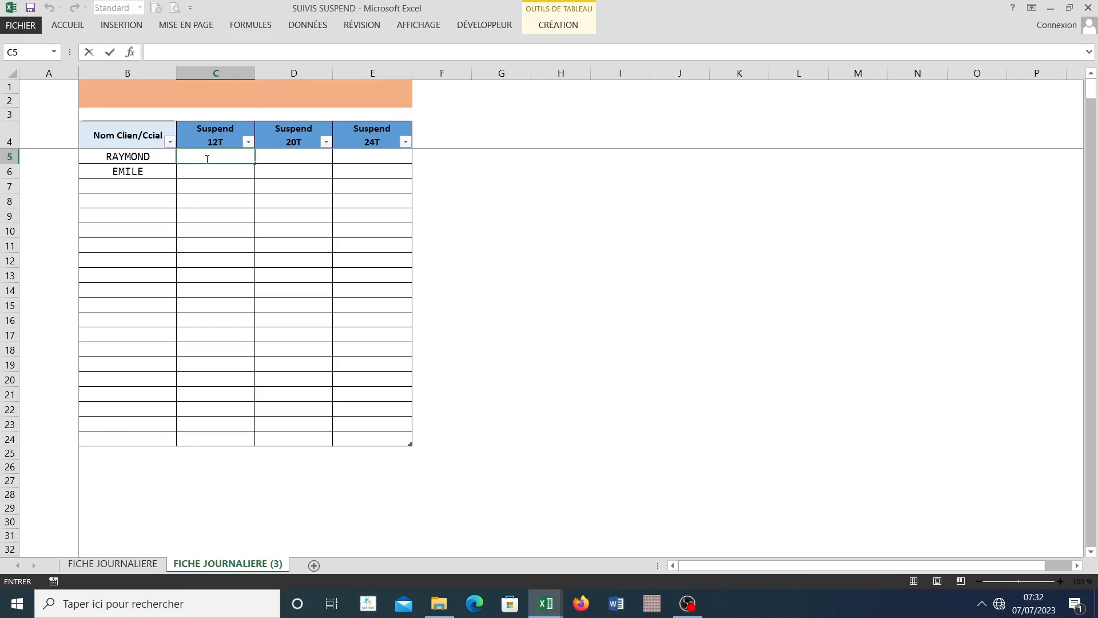
left_click(200, 199)
left_click(122, 185)
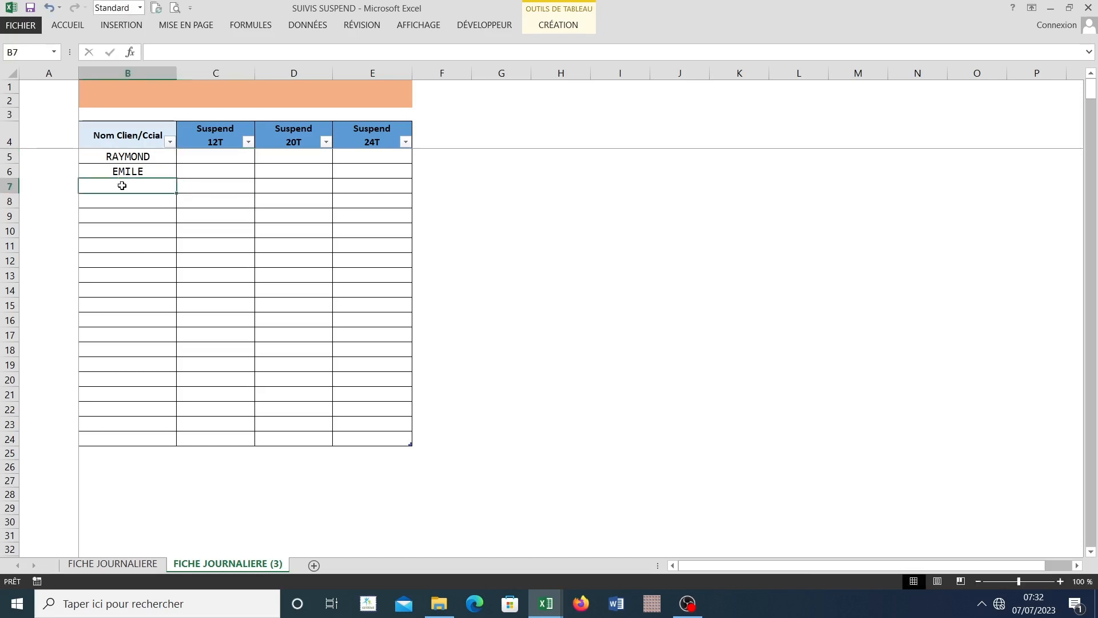
left_click(127, 199)
left_click_drag(227, 193, 203, 409)
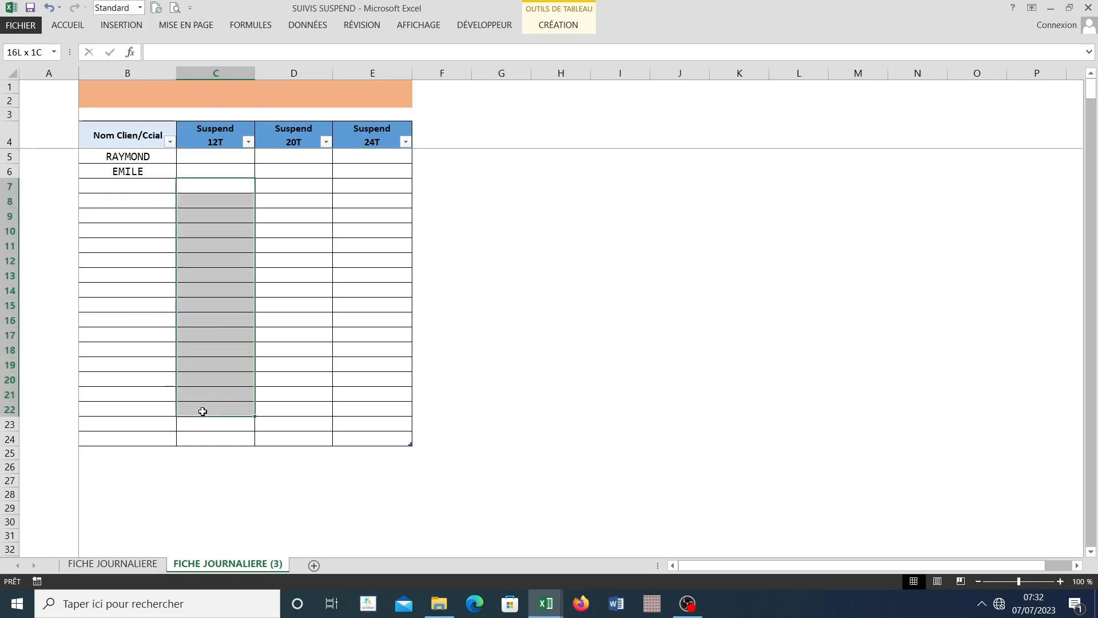
left_click(133, 241)
left_click(123, 184)
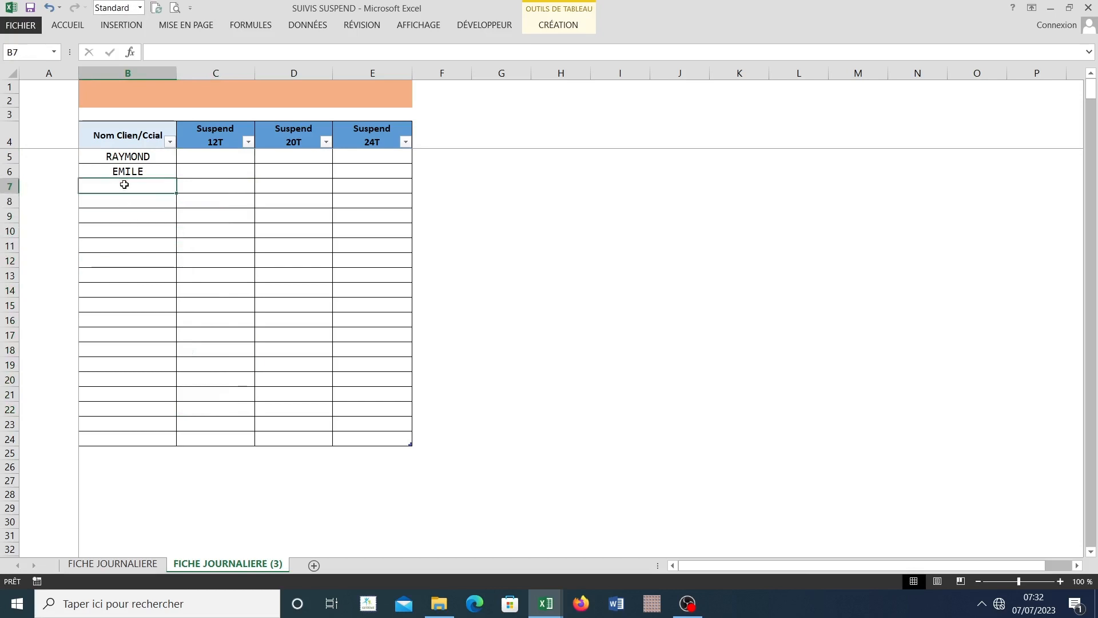
left_click(209, 189)
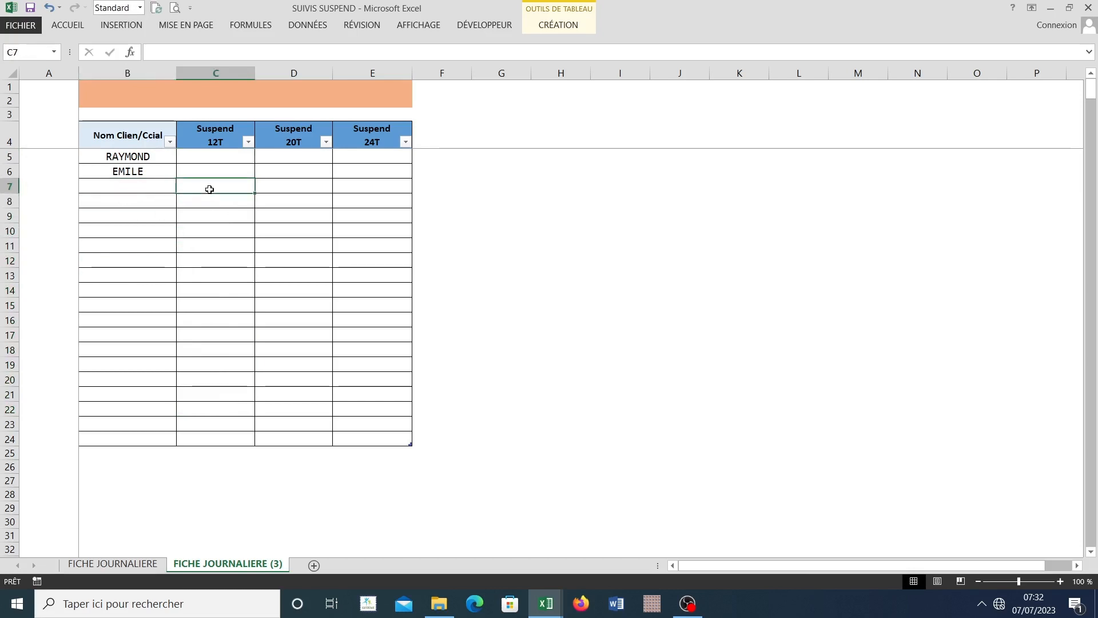
left_click(225, 405)
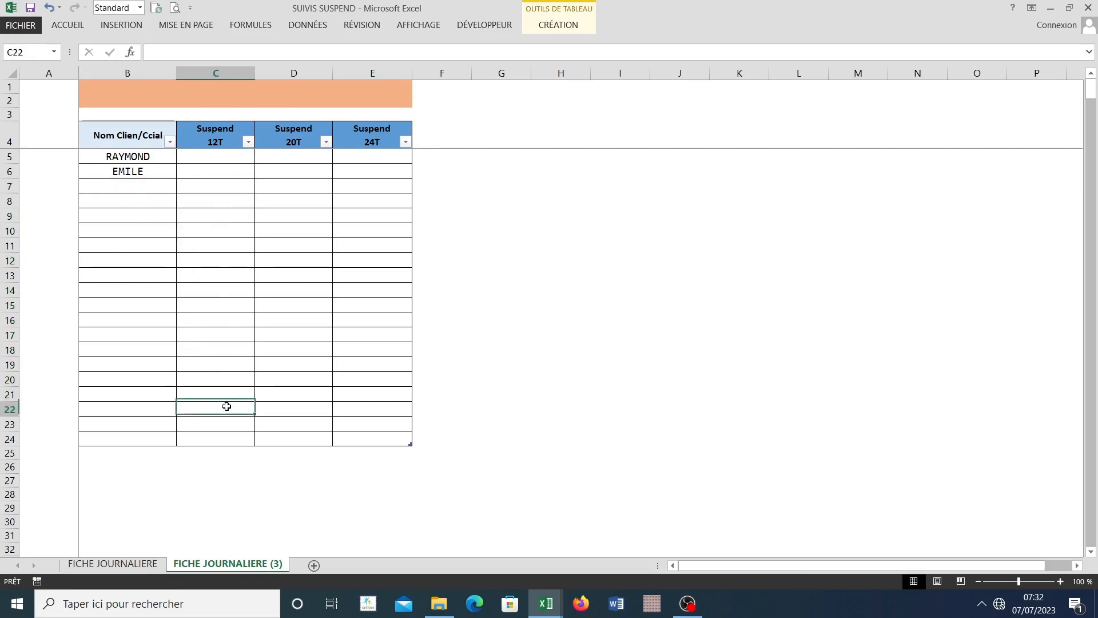
Step: Start a formula with the SI function in cell C5 under Suspend 12T
left_click(199, 158)
type("+")
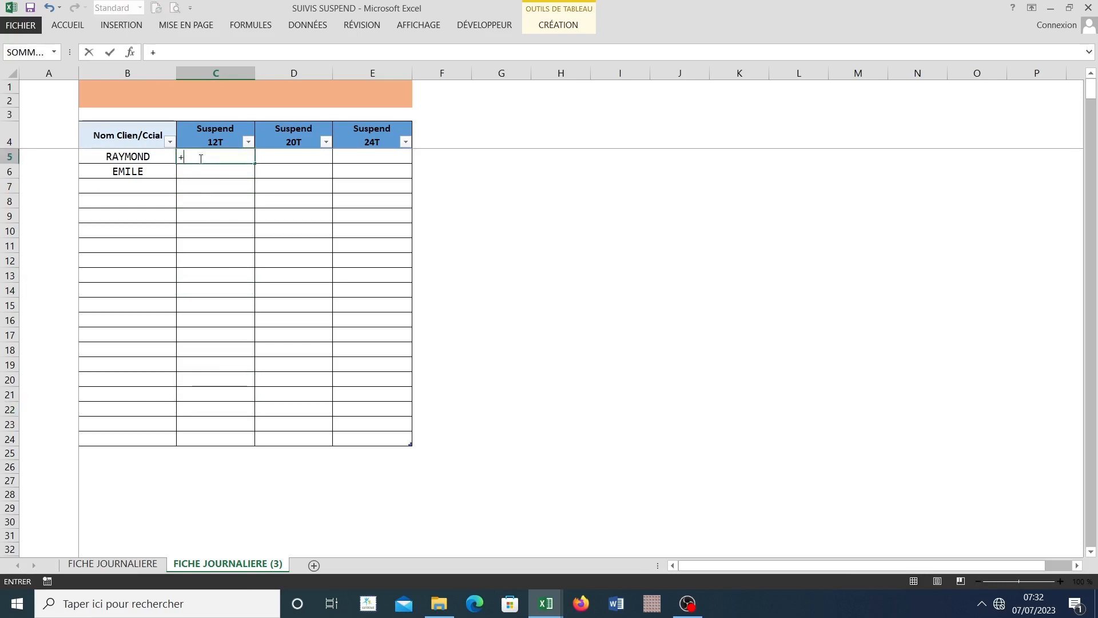
key("BackSpace")
type("=si")
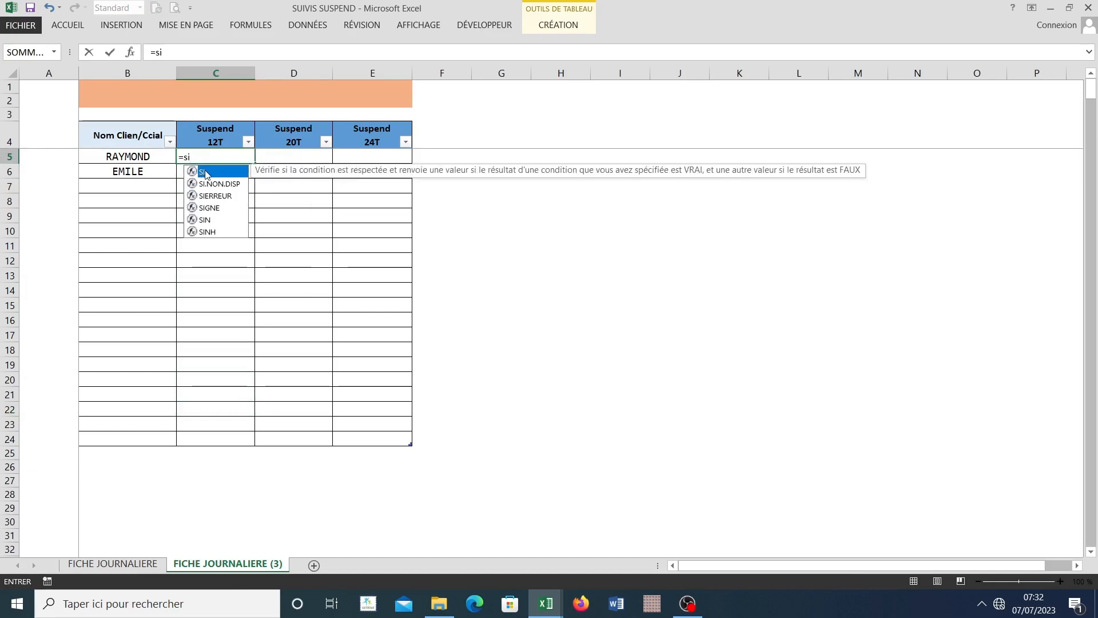
double_click(205, 172)
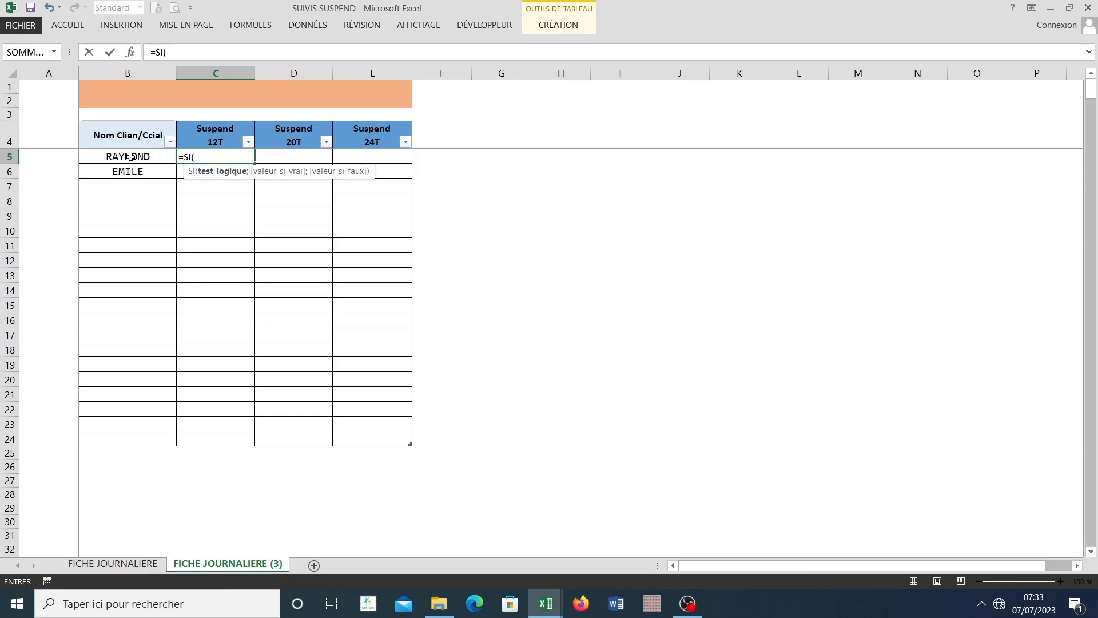
Step: Set the SI test to [@[Nom Clien/Ccial]]="" and return 0 when the client name is empty
left_click(131, 156)
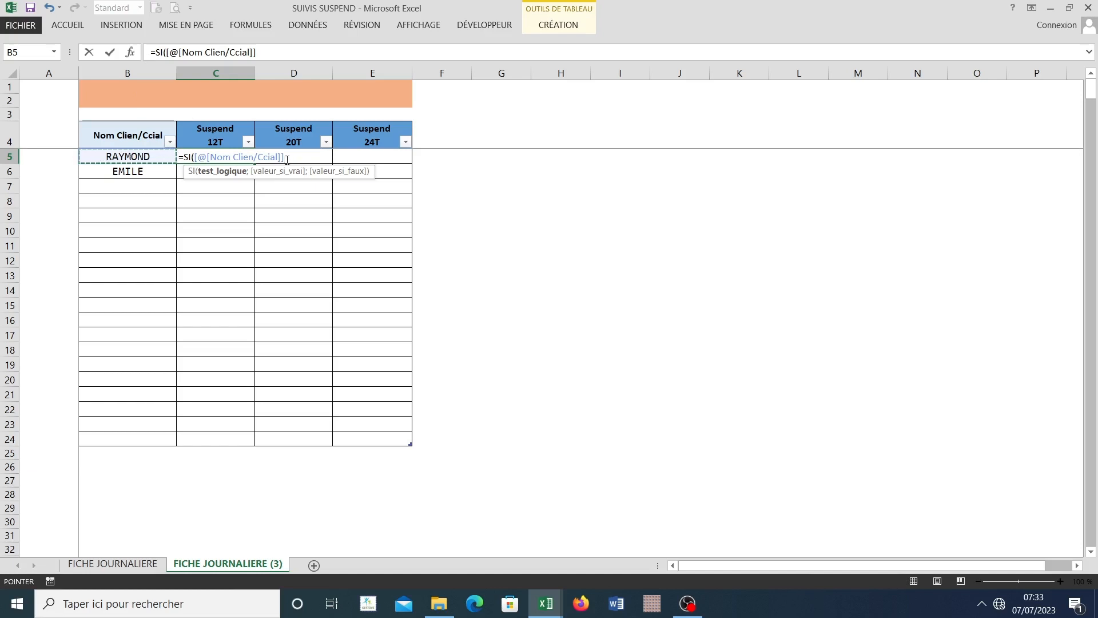
type("=")
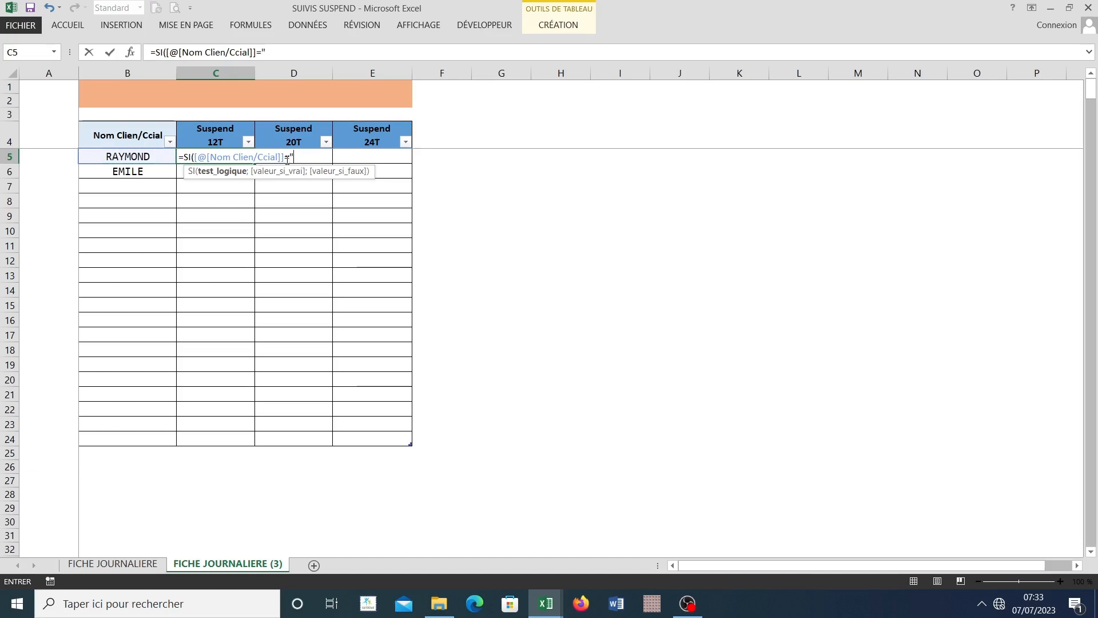
type("\"\";0")
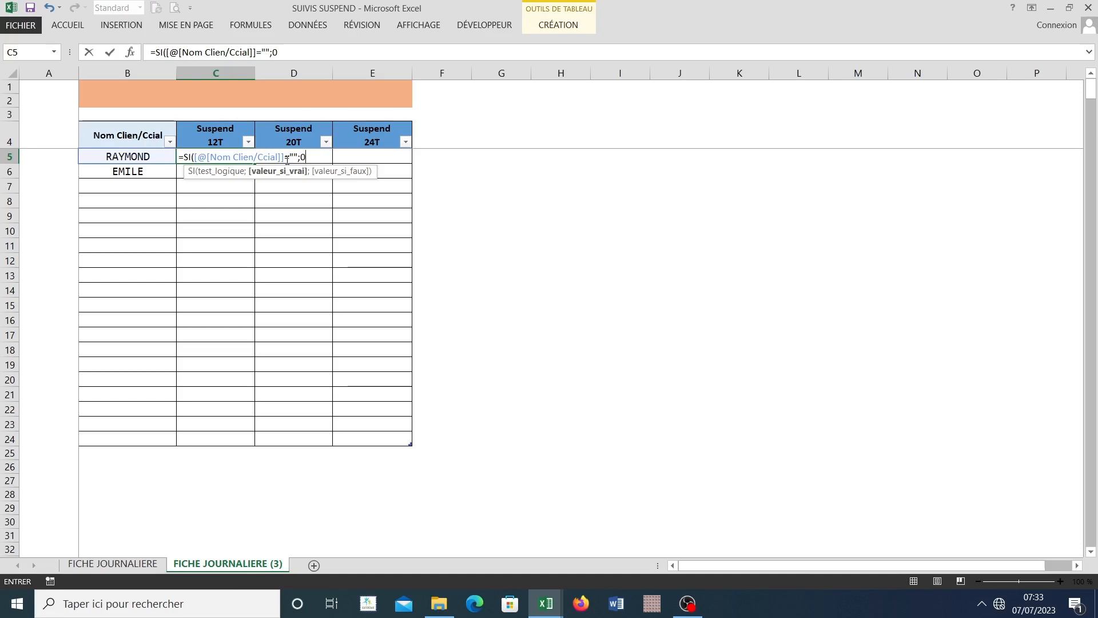
type(",")
type(";")
type("so")
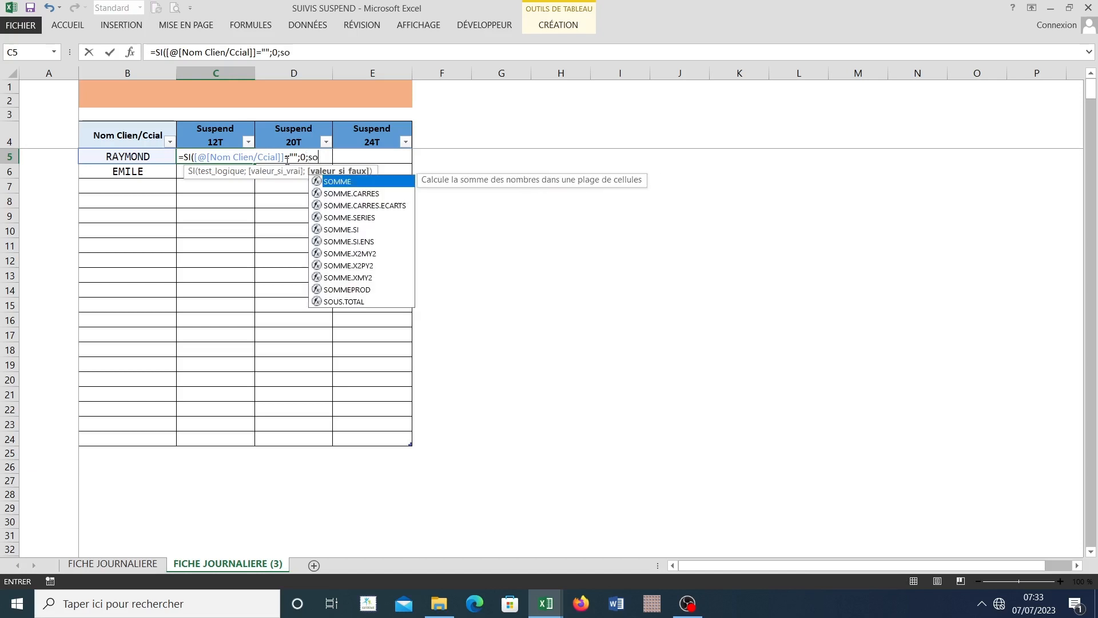
type("mm")
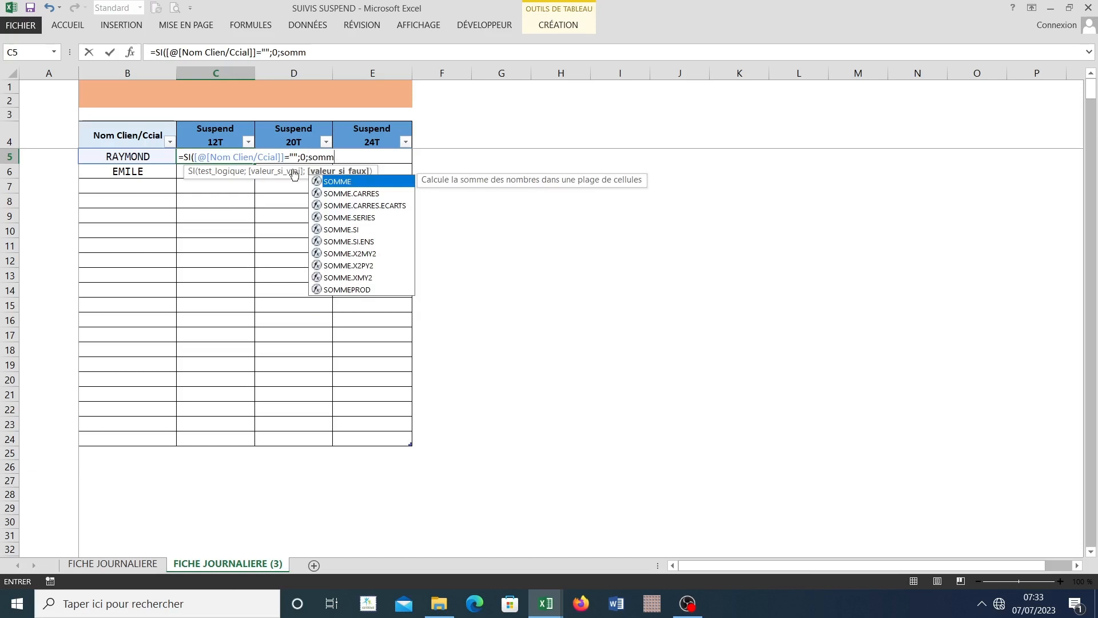
Step: Nest SOMME.SI as the value-if-false argument and open its function arguments dialog
double_click(354, 230)
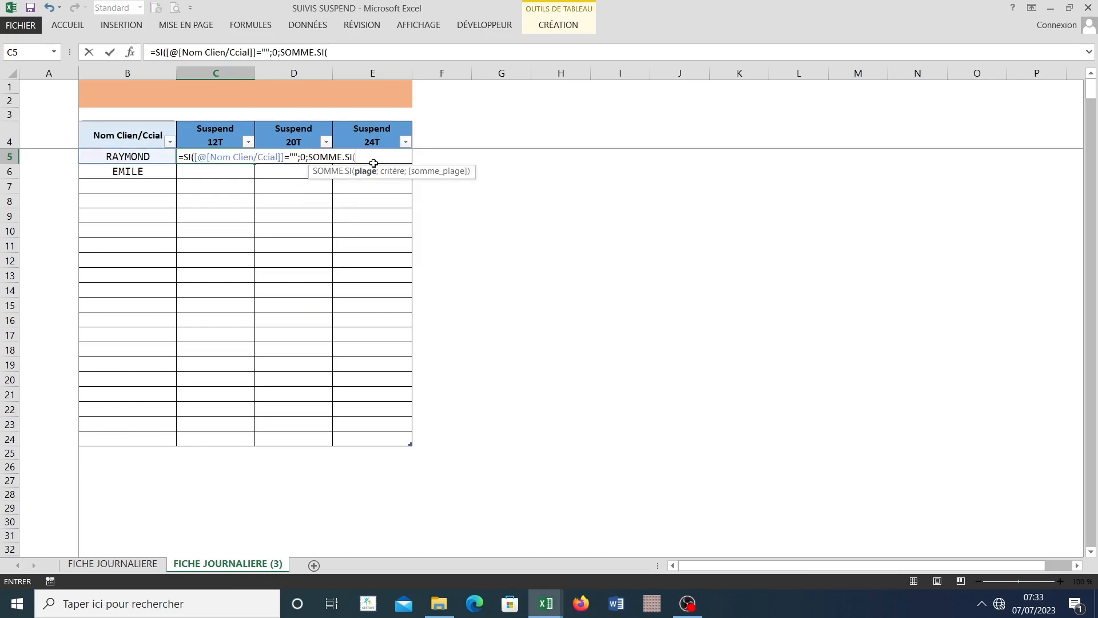
left_click(130, 52)
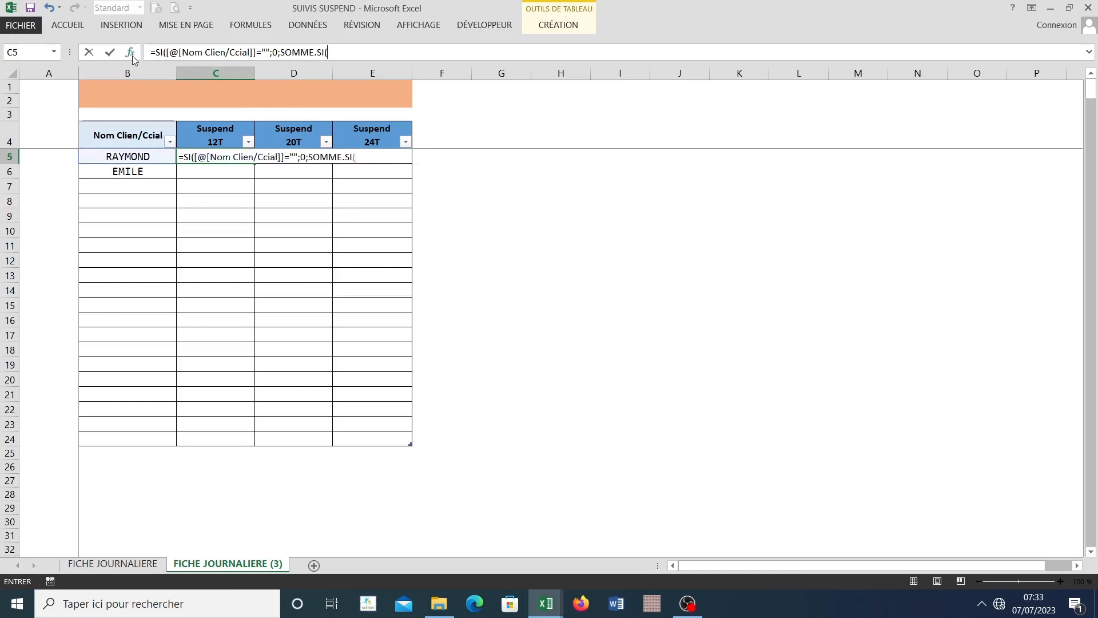
Step: Set the SOMME.SI range to Tableau1 from Nom Clien/Ccial to Suspend 24T on FICHE JOURNALIERE, and the criterion to [@[Nom Clien/Ccial]]
left_click_drag(474, 203, 490, 145)
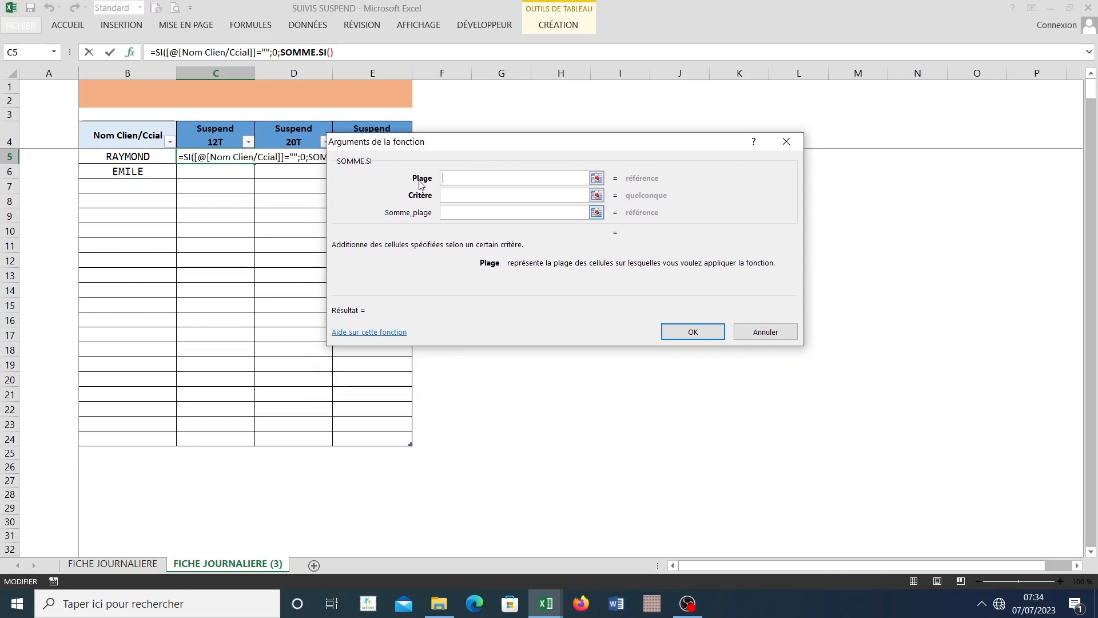
left_click_drag(421, 153, 430, 128)
left_click(111, 566)
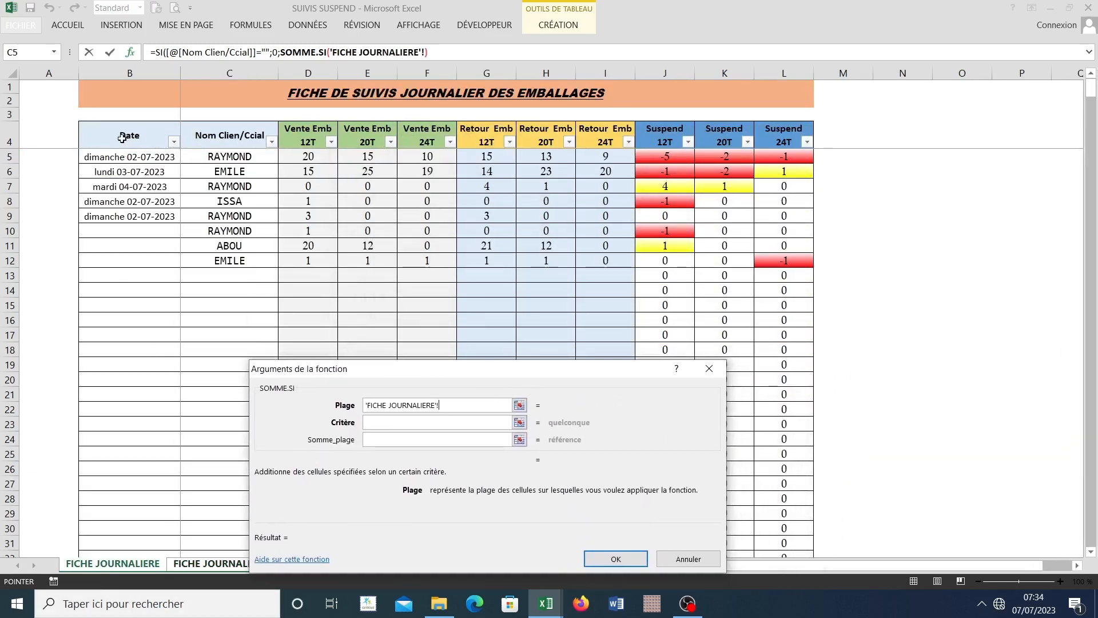
left_click_drag(183, 120, 794, 152)
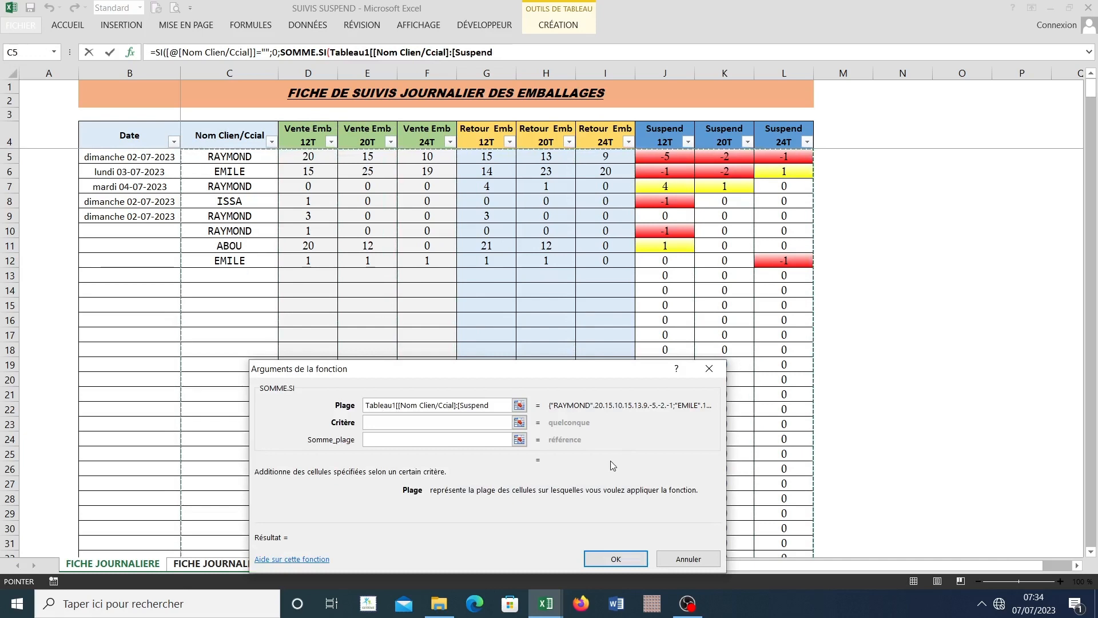
left_click(388, 424)
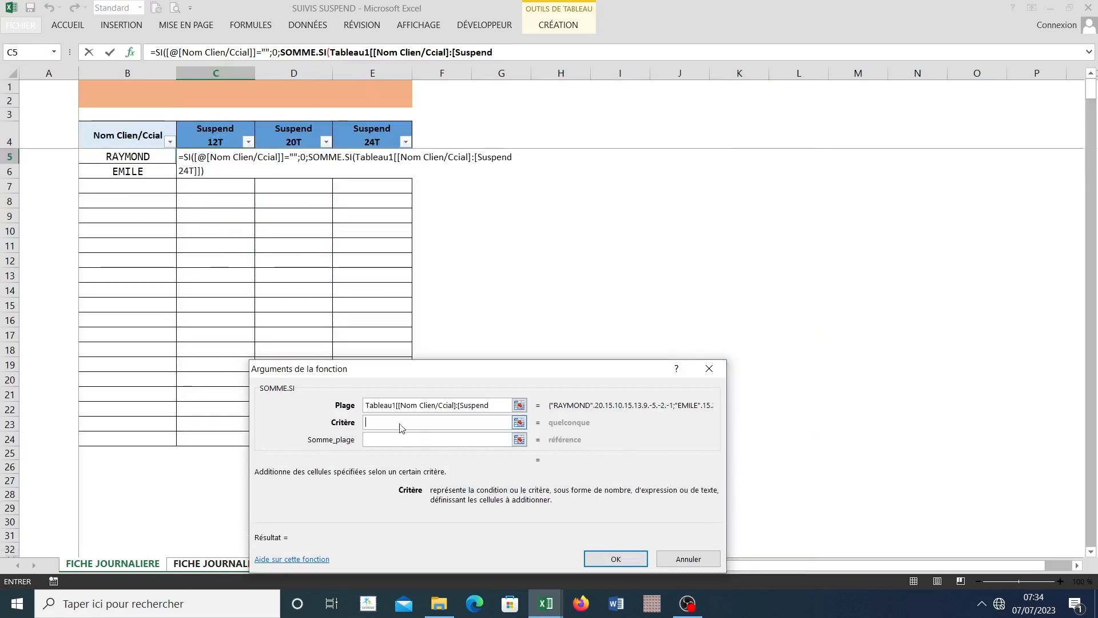
left_click(132, 156)
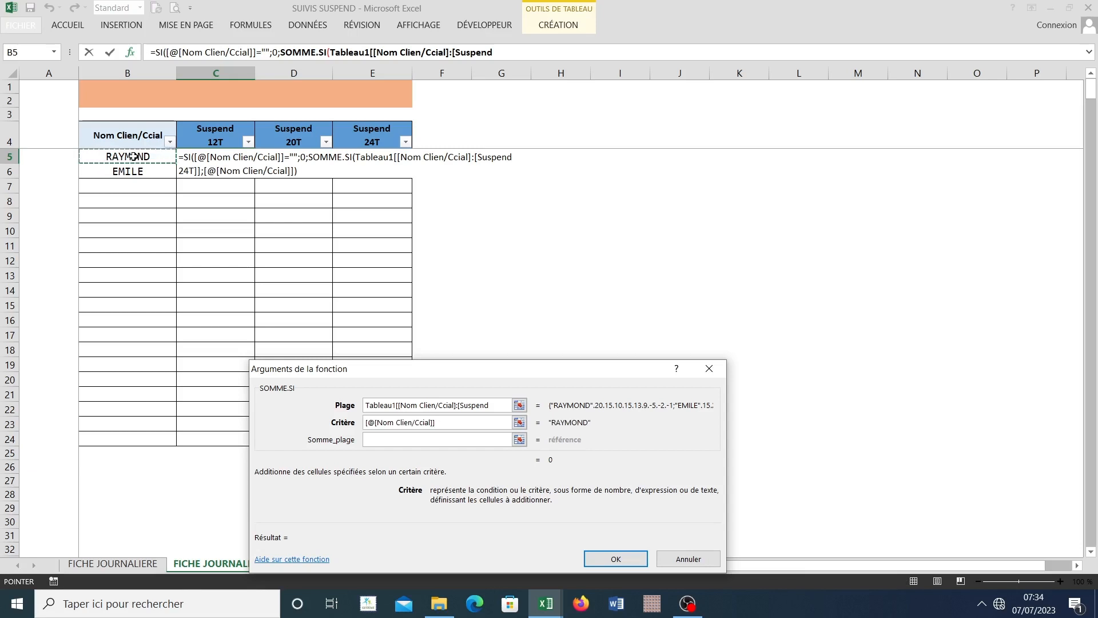
Step: Set the SOMME.SI sum range to the Suspend 12T column of Tableau1 on FICHE JOURNALIERE and validate the function arguments
left_click(406, 439)
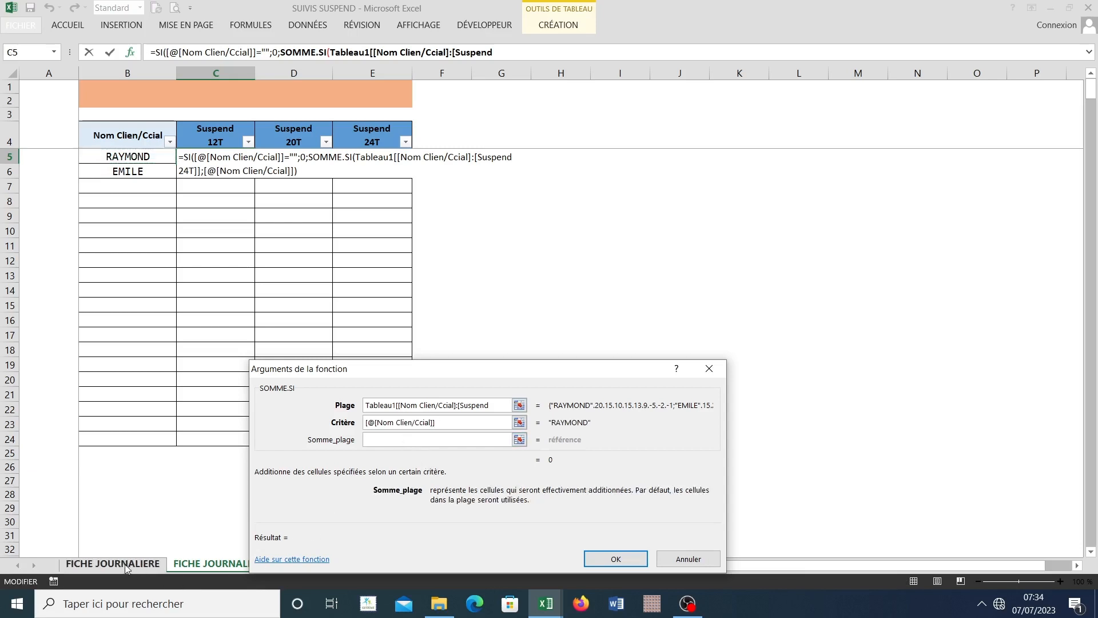
left_click_drag(318, 375, 479, 228)
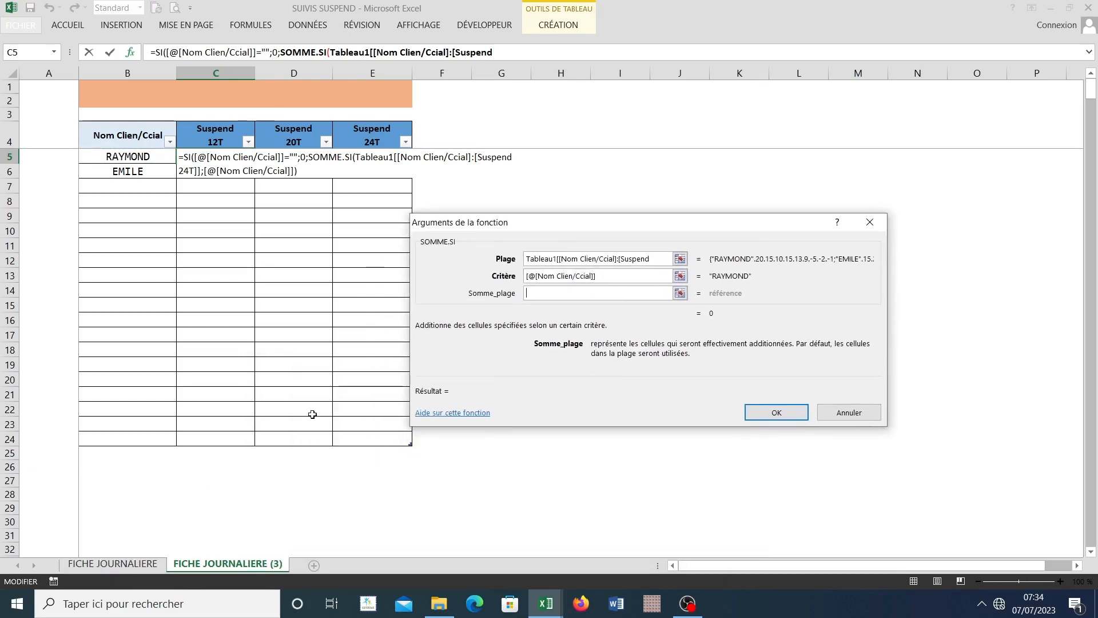
left_click(120, 566)
left_click_drag(483, 235, 330, 274)
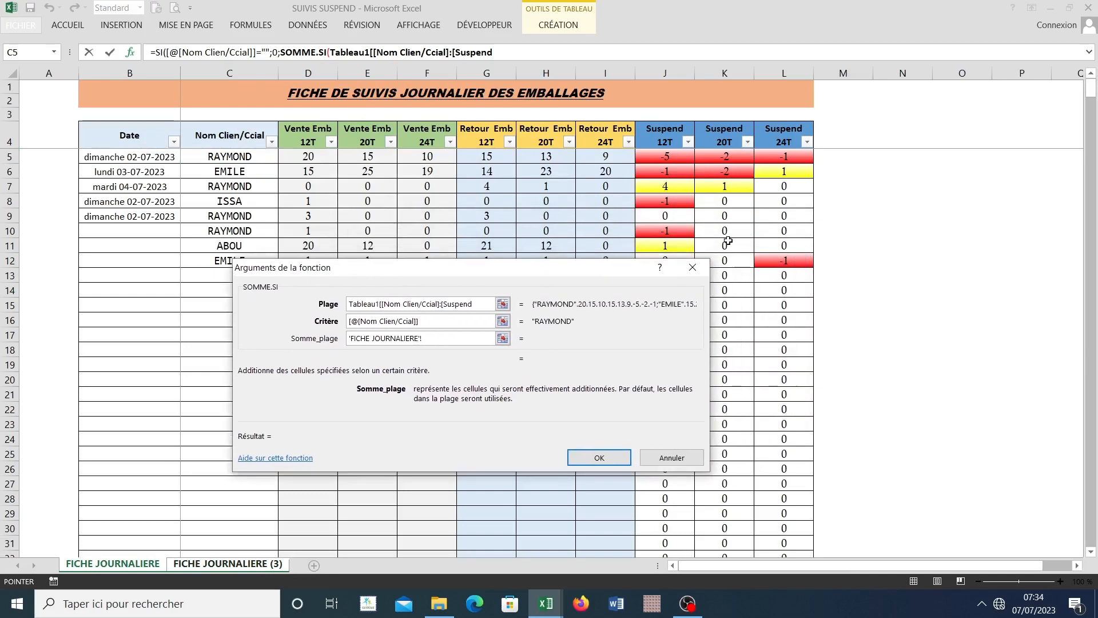
left_click_drag(617, 272, 452, 224)
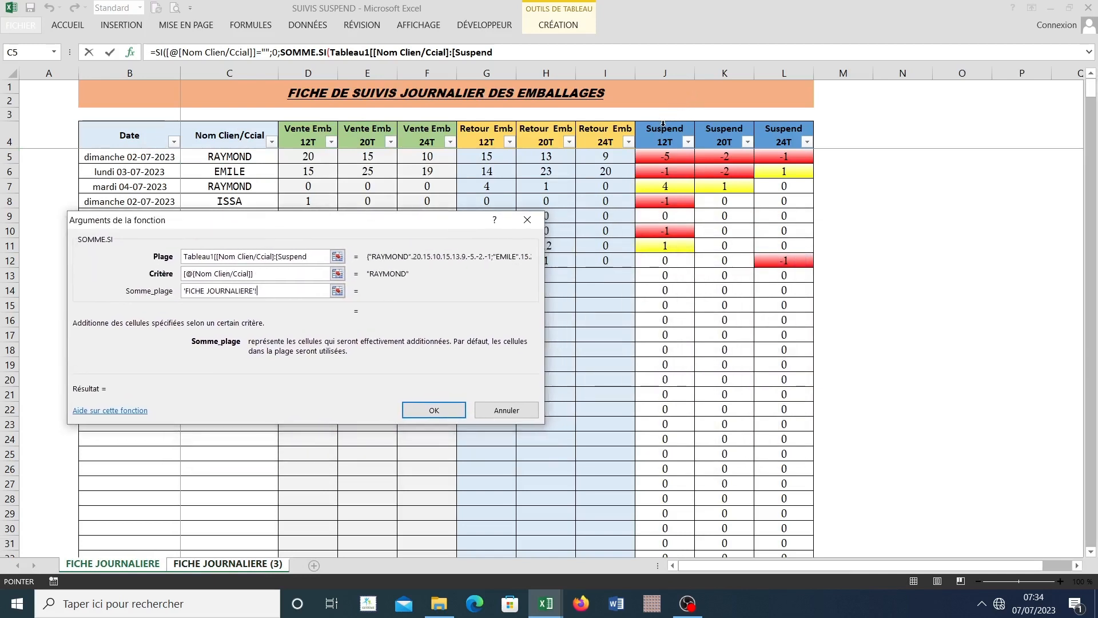
left_click(664, 124)
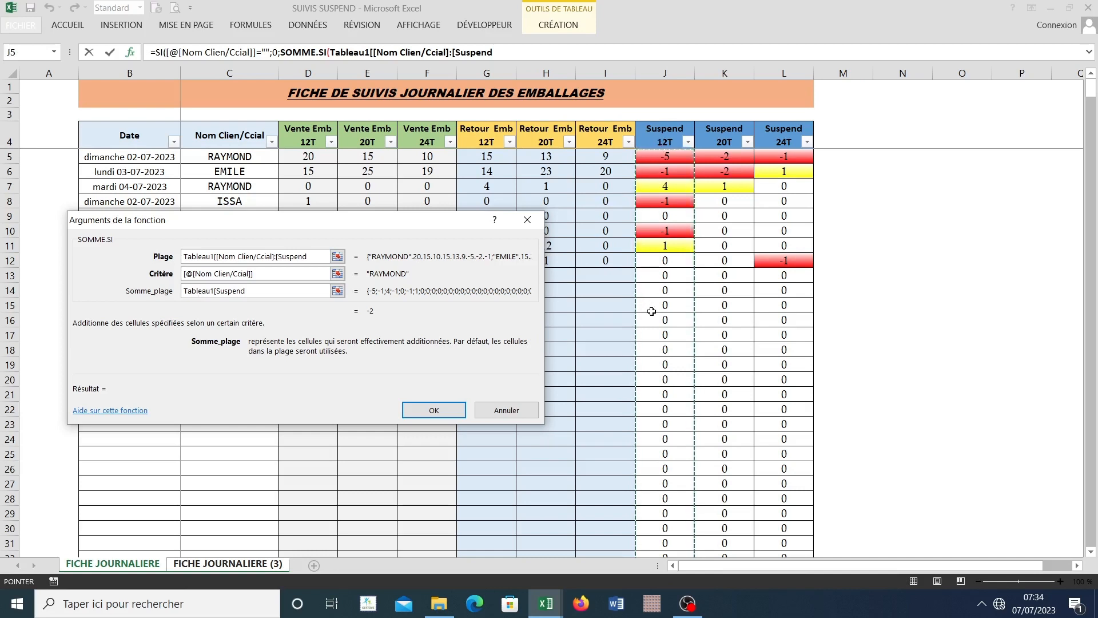
left_click(433, 410)
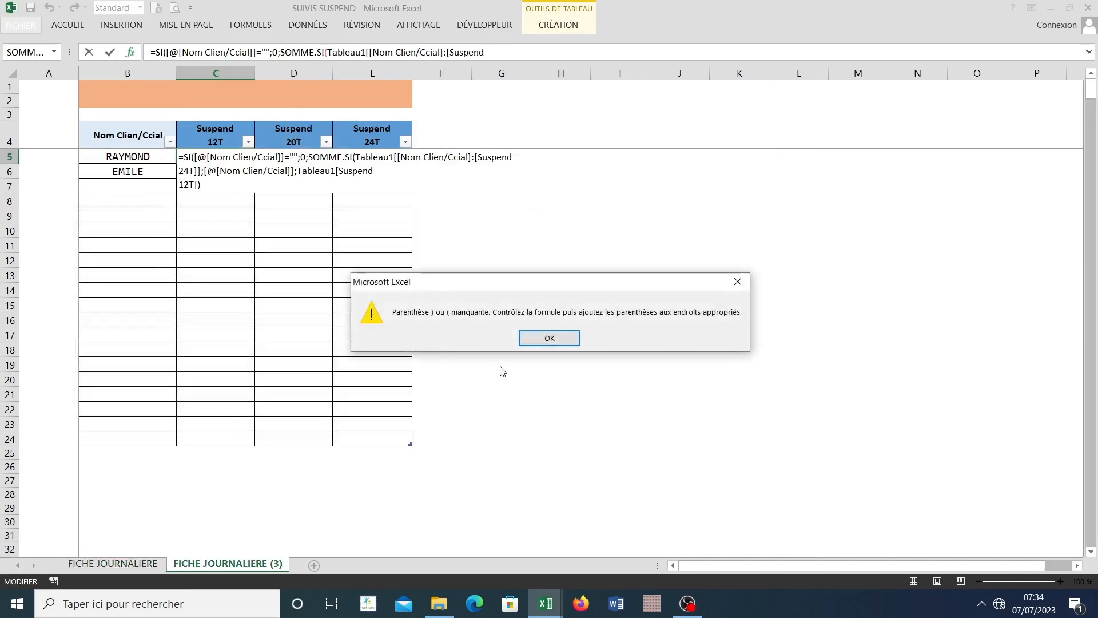
Step: Add the missing closing parenthesis at the end of the Suspend 12T formula and validate it in C5
left_click(537, 339)
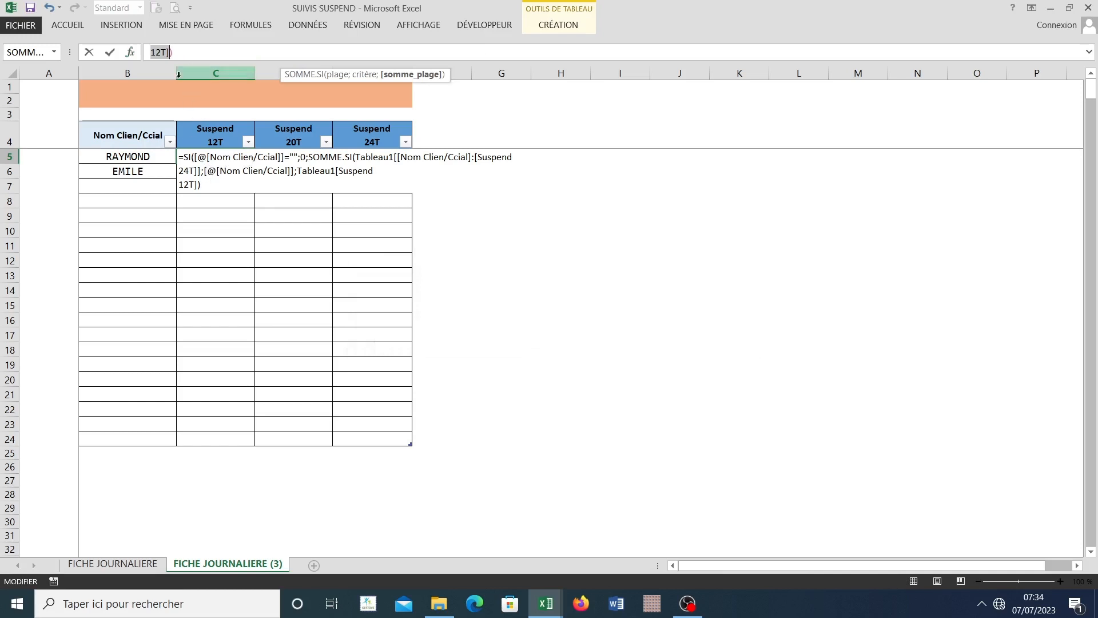
left_click(213, 187)
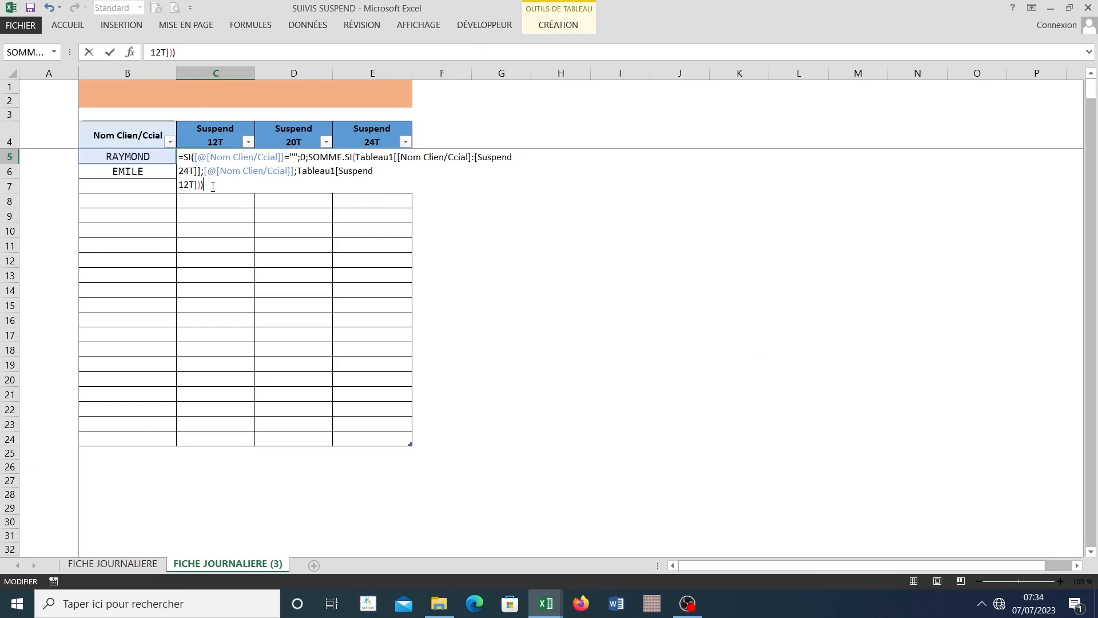
key("Return")
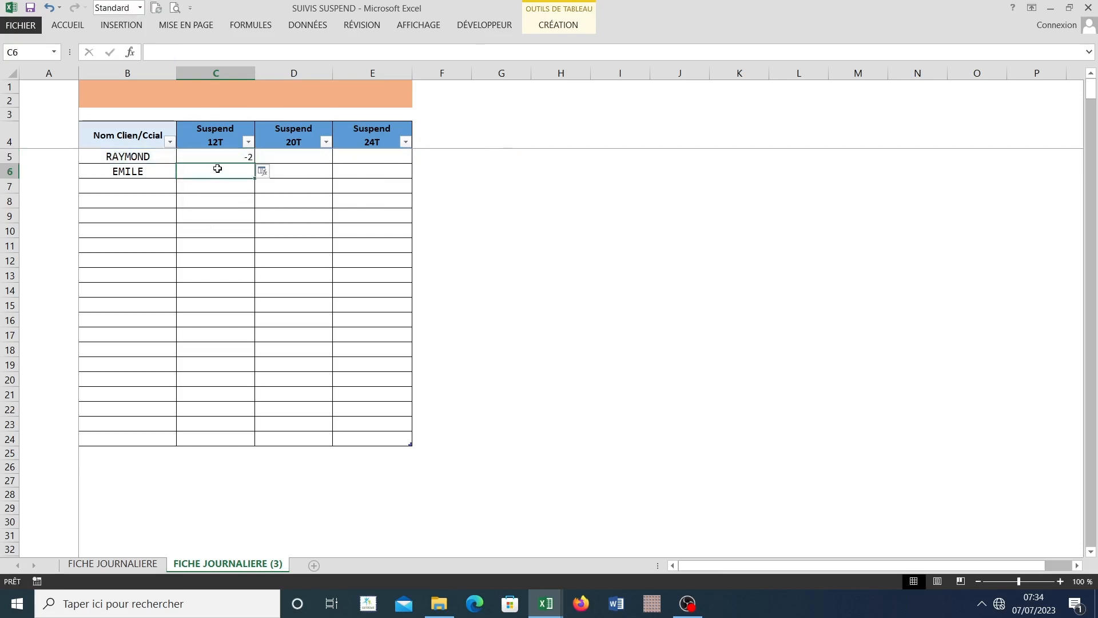
Step: Check the first client's Suspend 12T total in C5 against that client's individual rows on the FICHE JOURNALIERE sheet
left_click(219, 157)
left_click(222, 176)
left_click(226, 159)
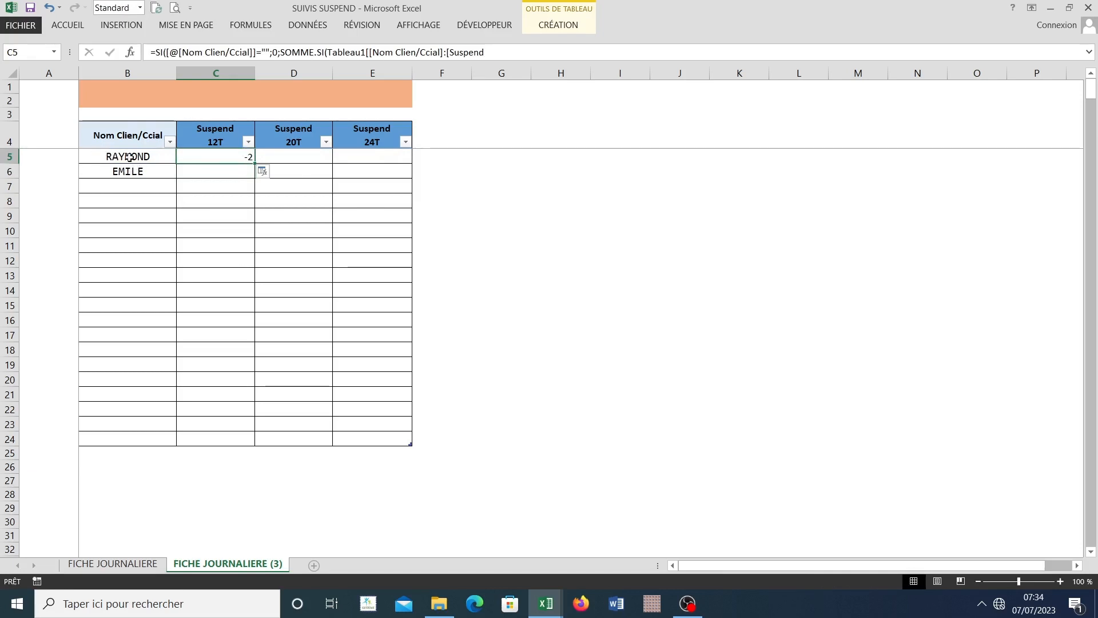
left_click(219, 173)
left_click(228, 159)
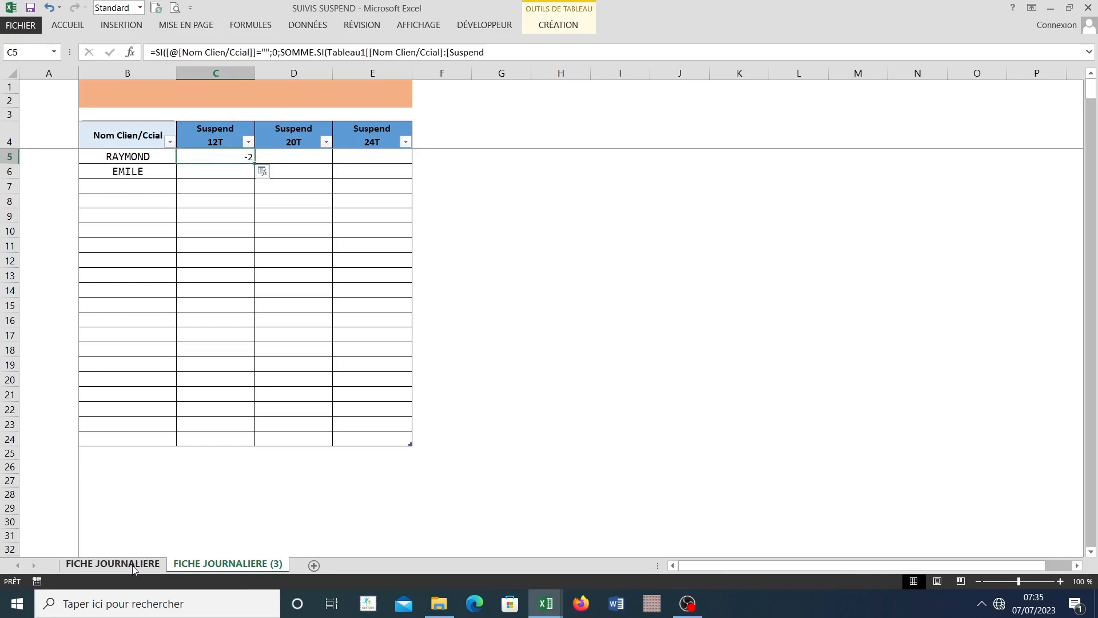
left_click(112, 563)
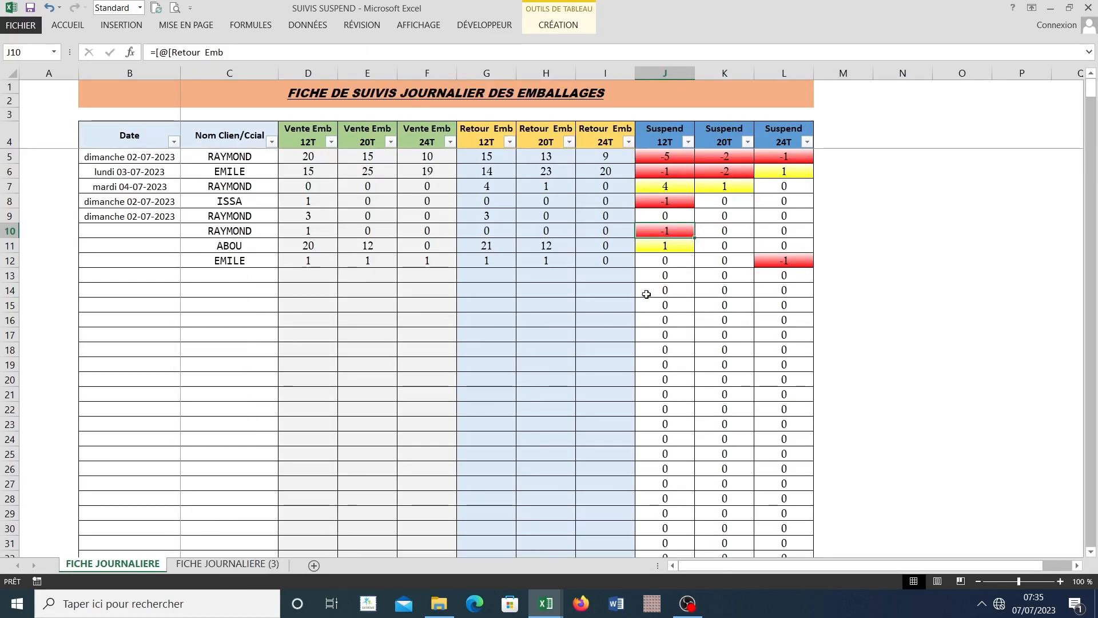
left_click(667, 157)
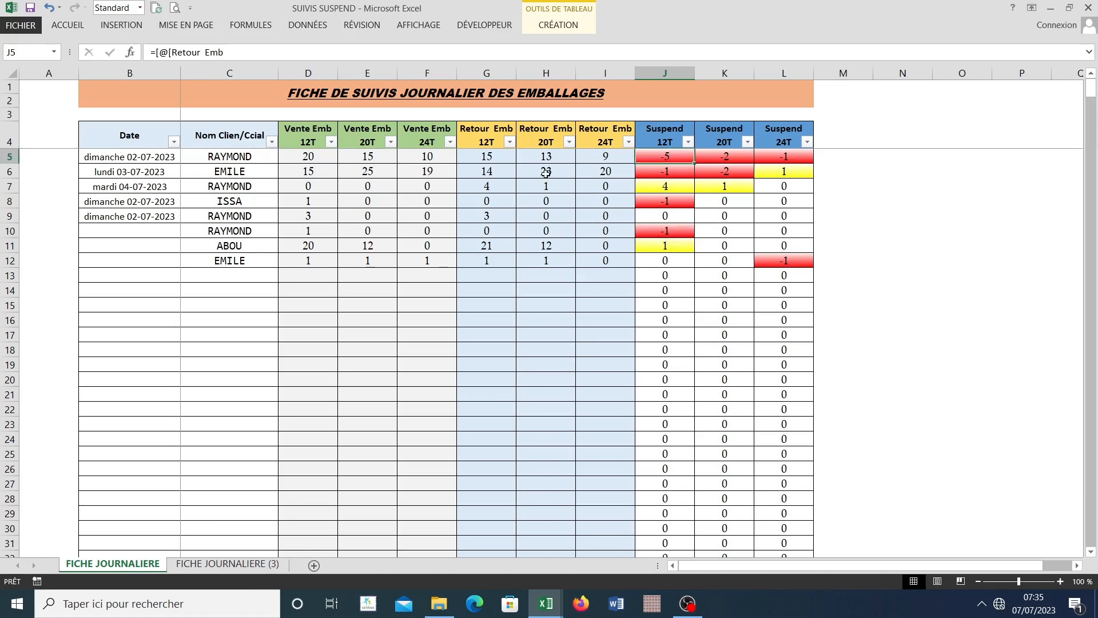
left_click(666, 187)
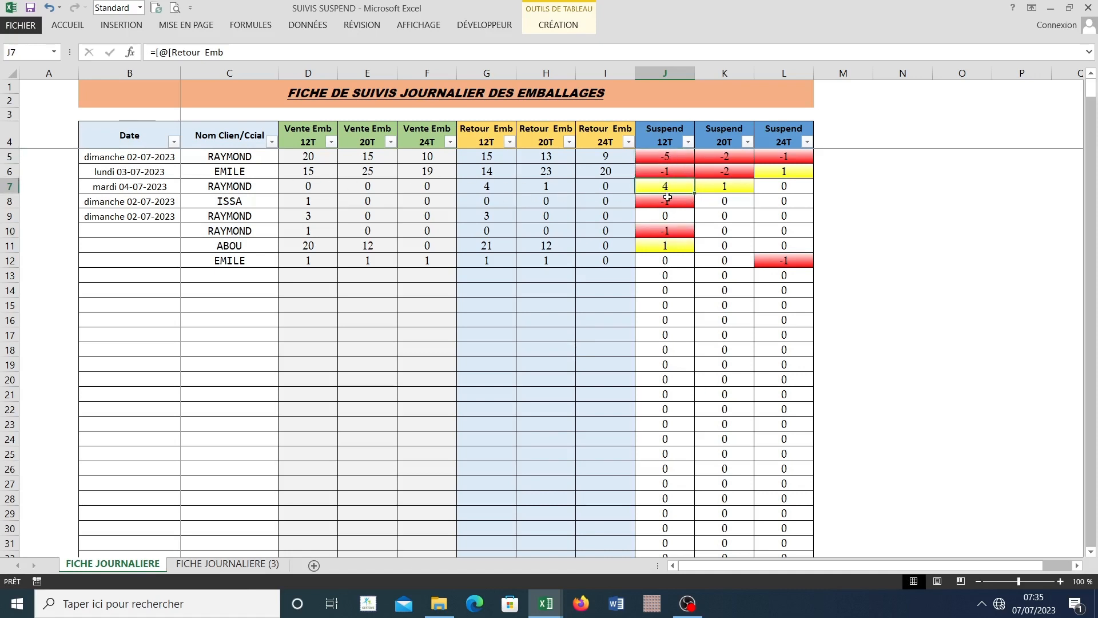
left_click_drag(247, 219, 796, 221)
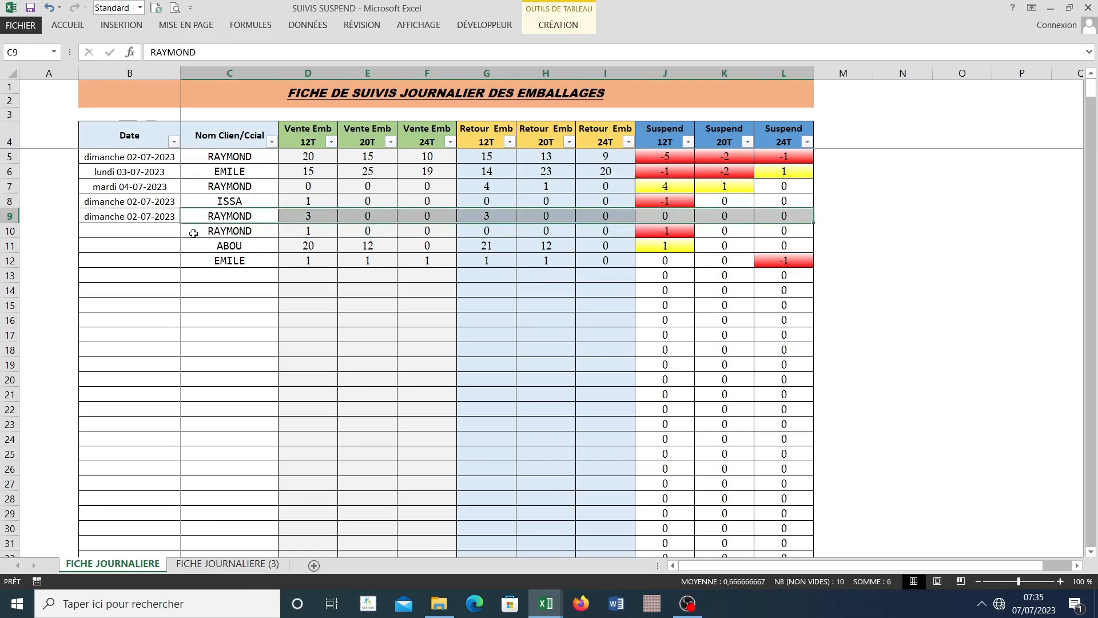
left_click_drag(193, 233, 667, 230)
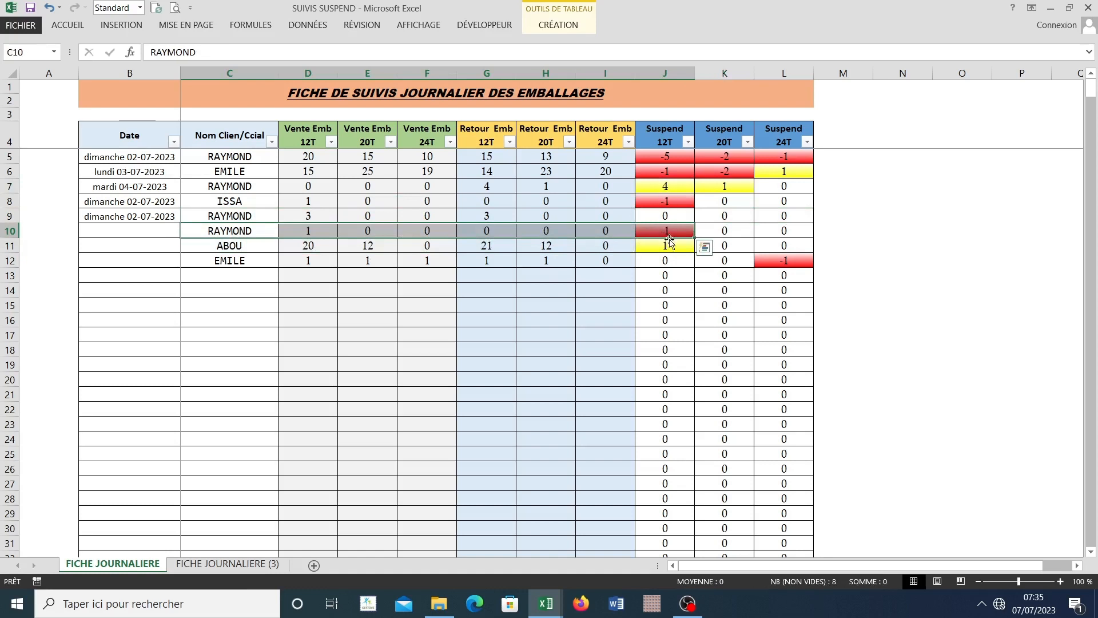
left_click(201, 566)
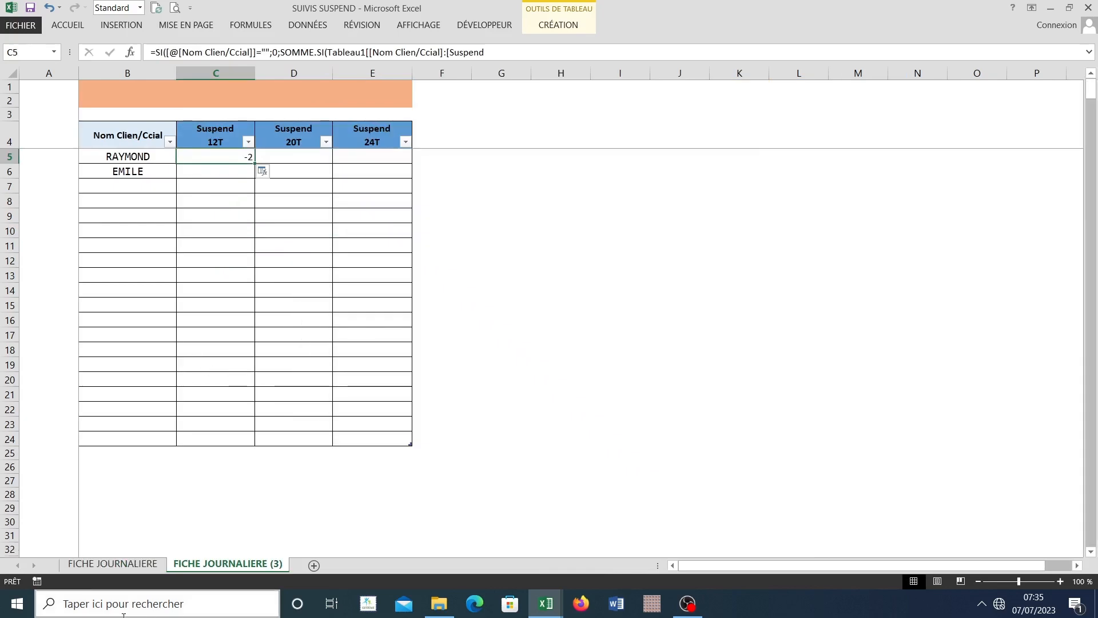
left_click(112, 564)
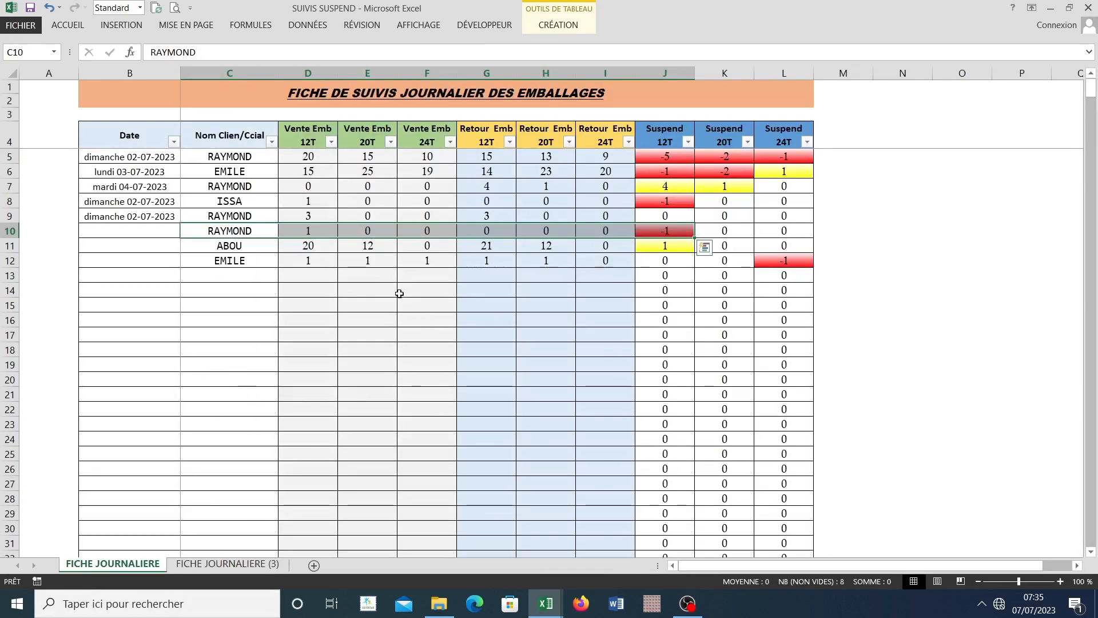
left_click(224, 566)
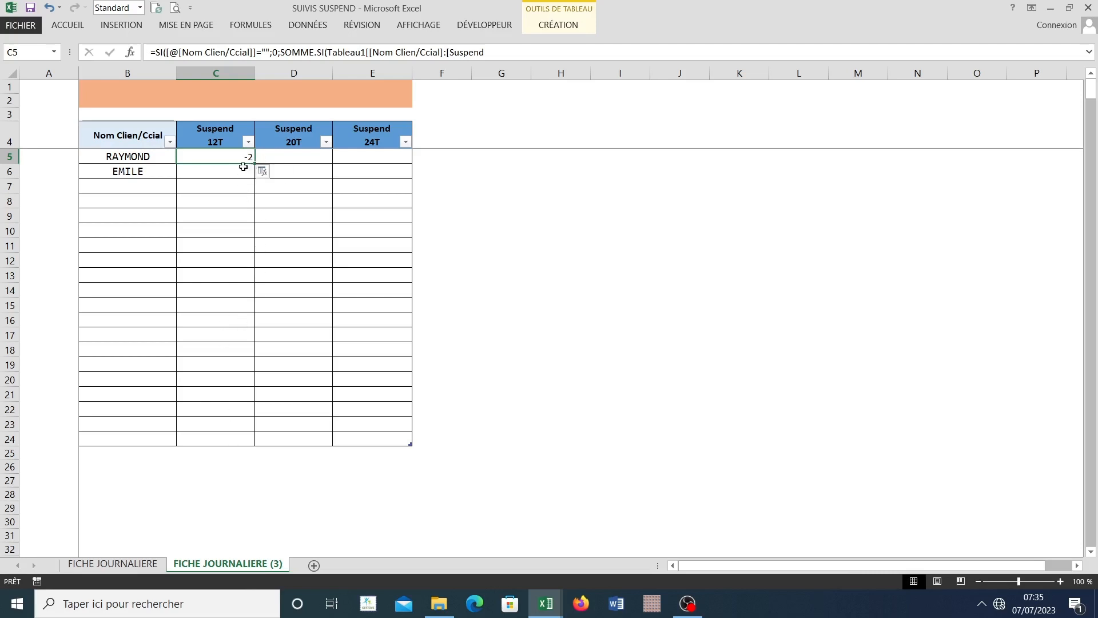
left_click(307, 231)
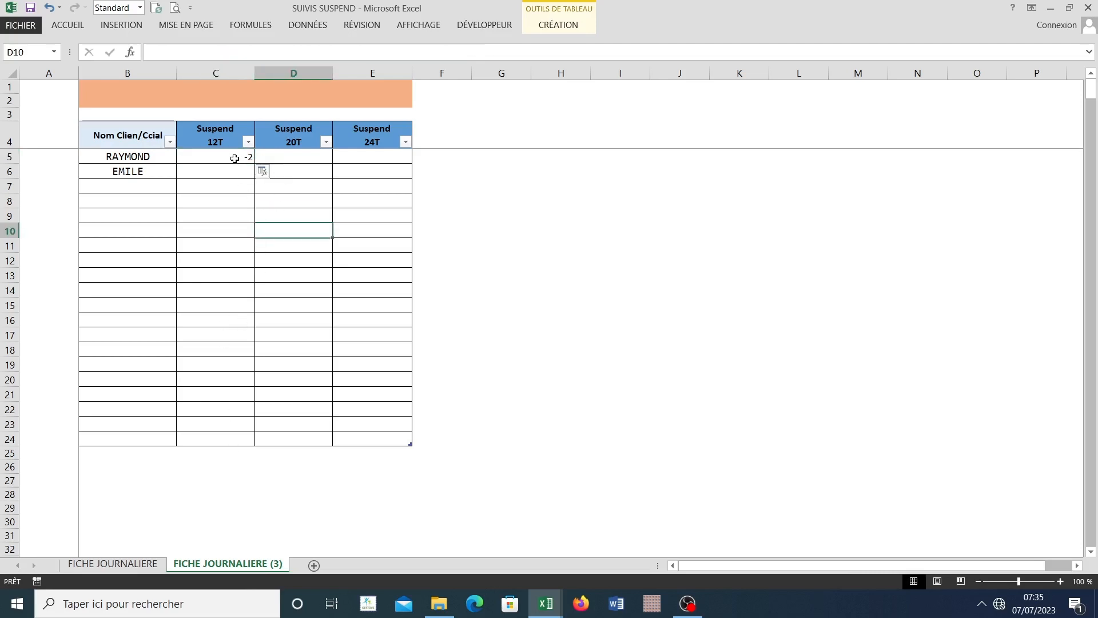
Step: Fill the C5 formula down the Suspend 12T column to row 24 and check the results beside the client names
left_click(234, 159)
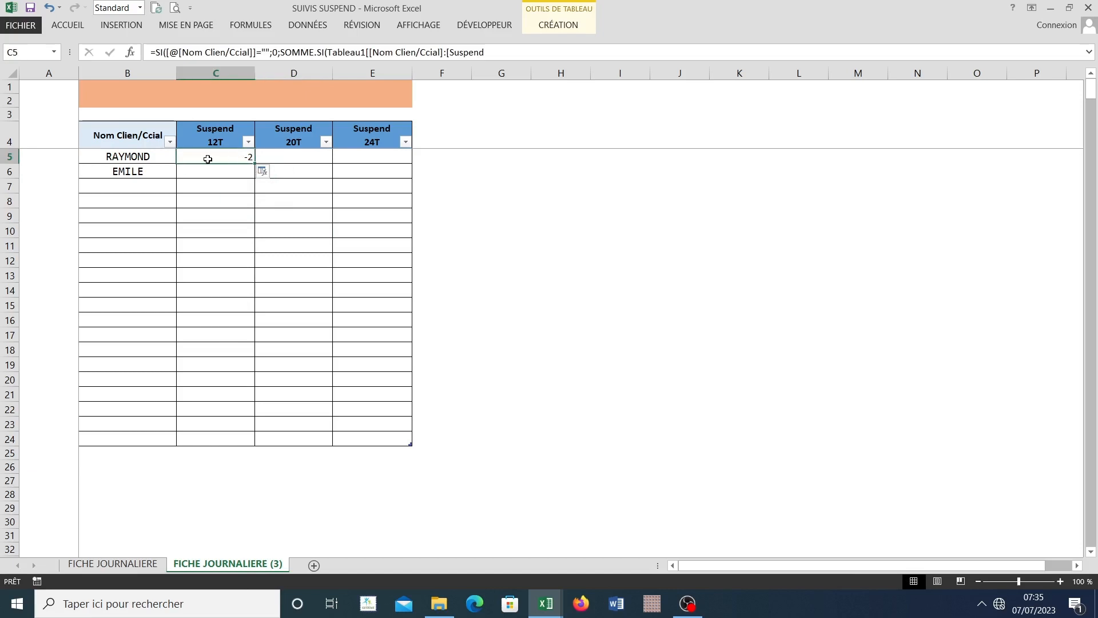
double_click(254, 164)
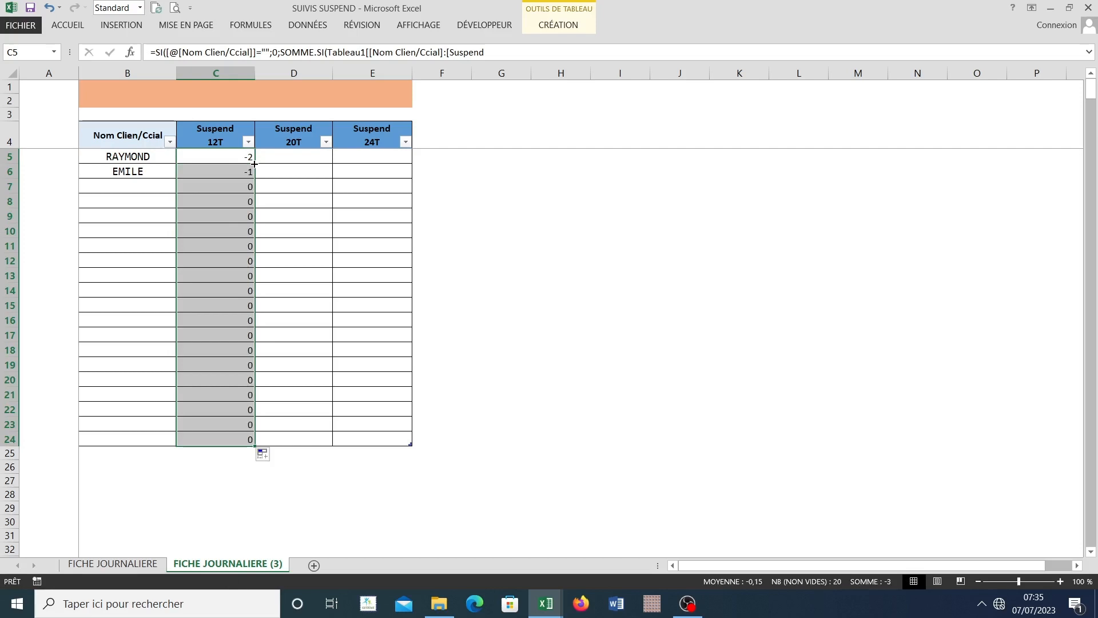
left_click(139, 181)
left_click(215, 173)
left_click(171, 226)
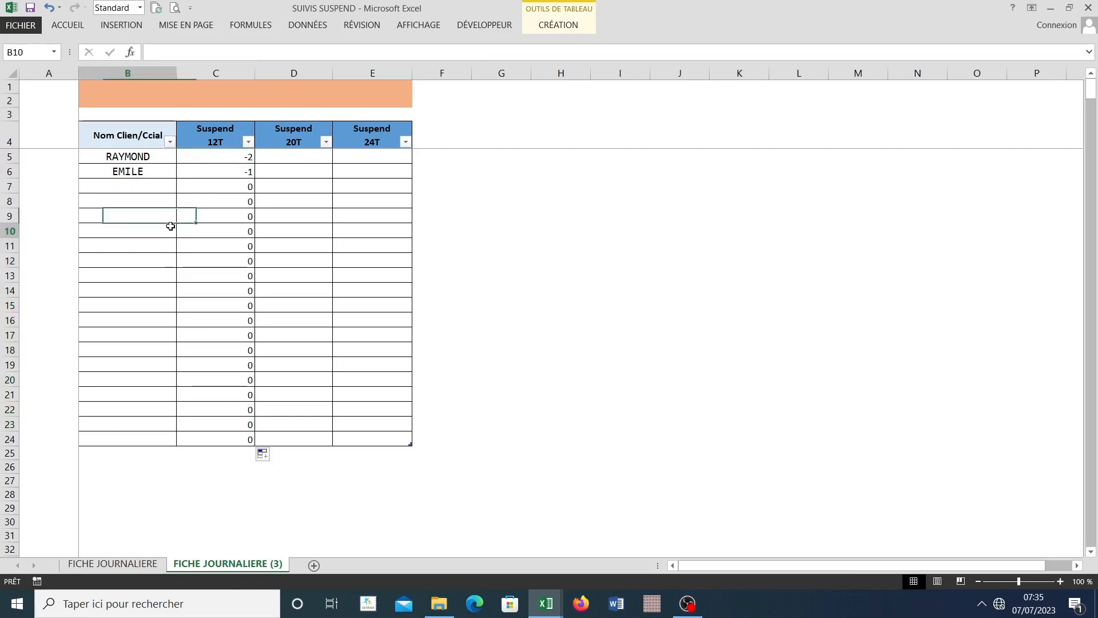
left_click(120, 217)
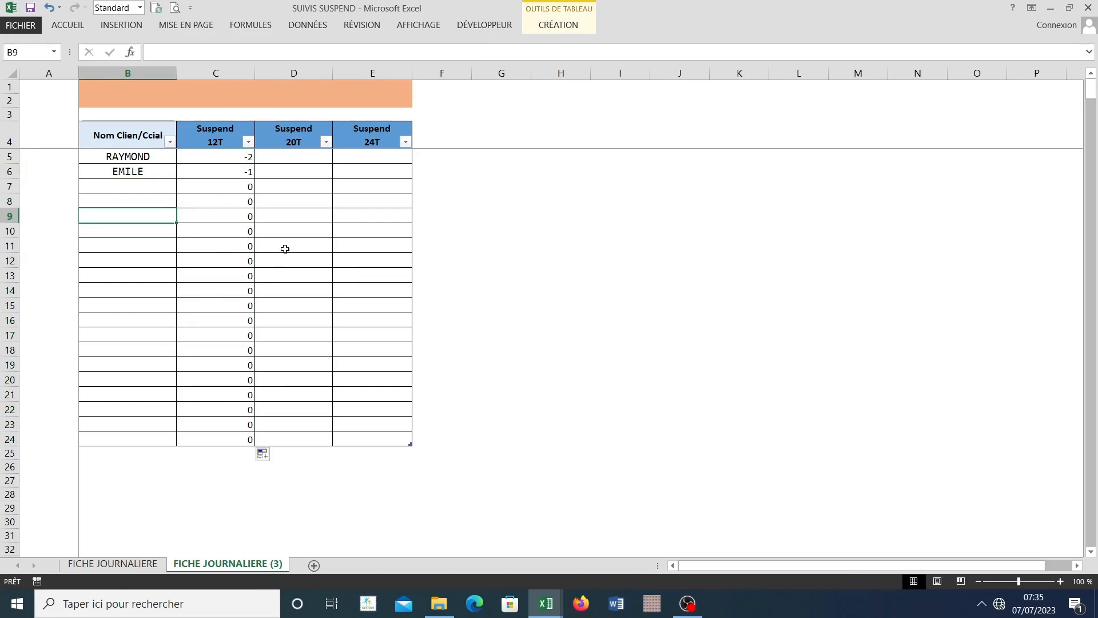
left_click(278, 157)
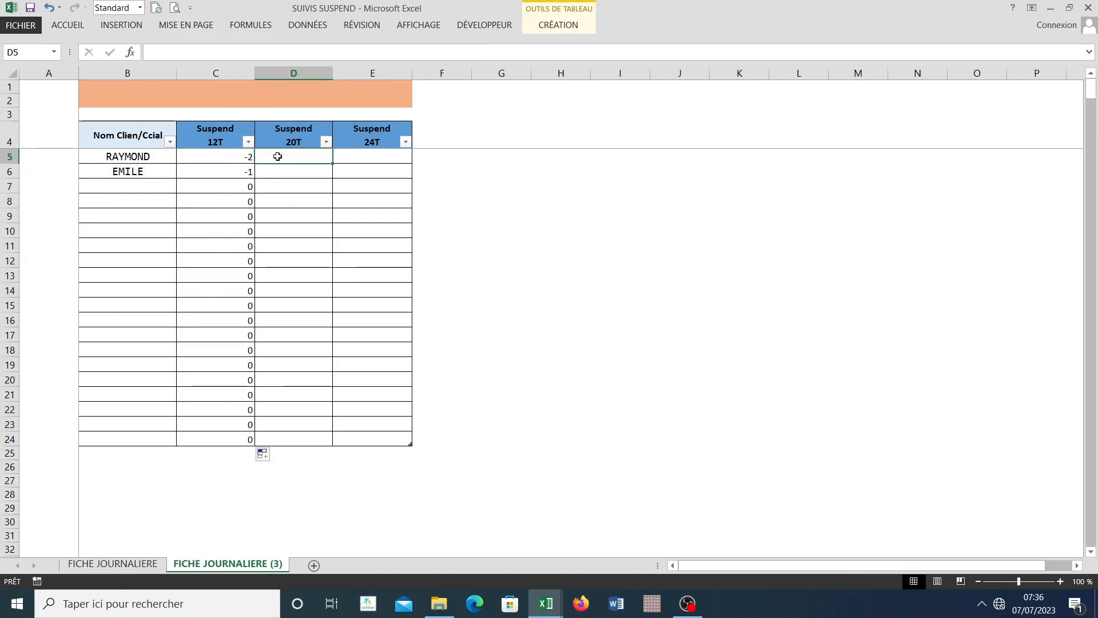
type("=")
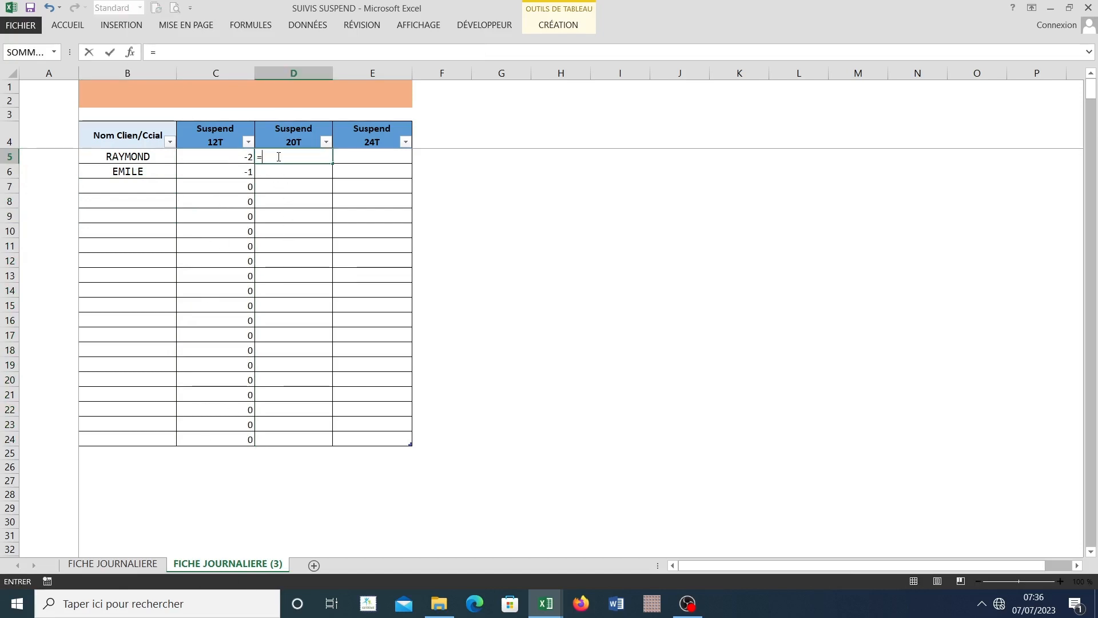
type("si")
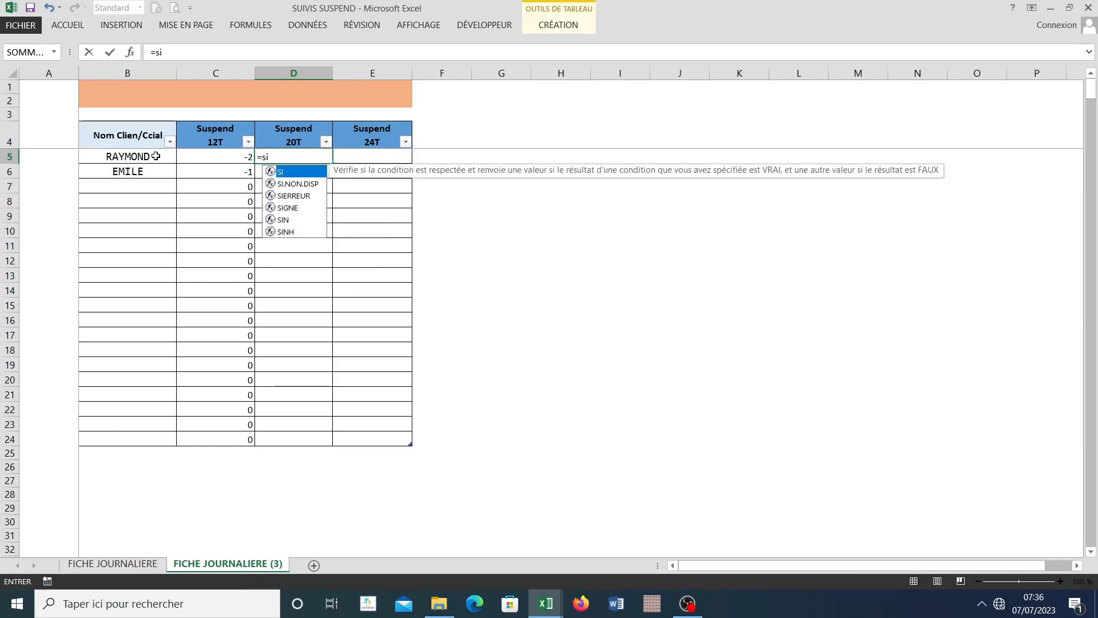
left_click(155, 156)
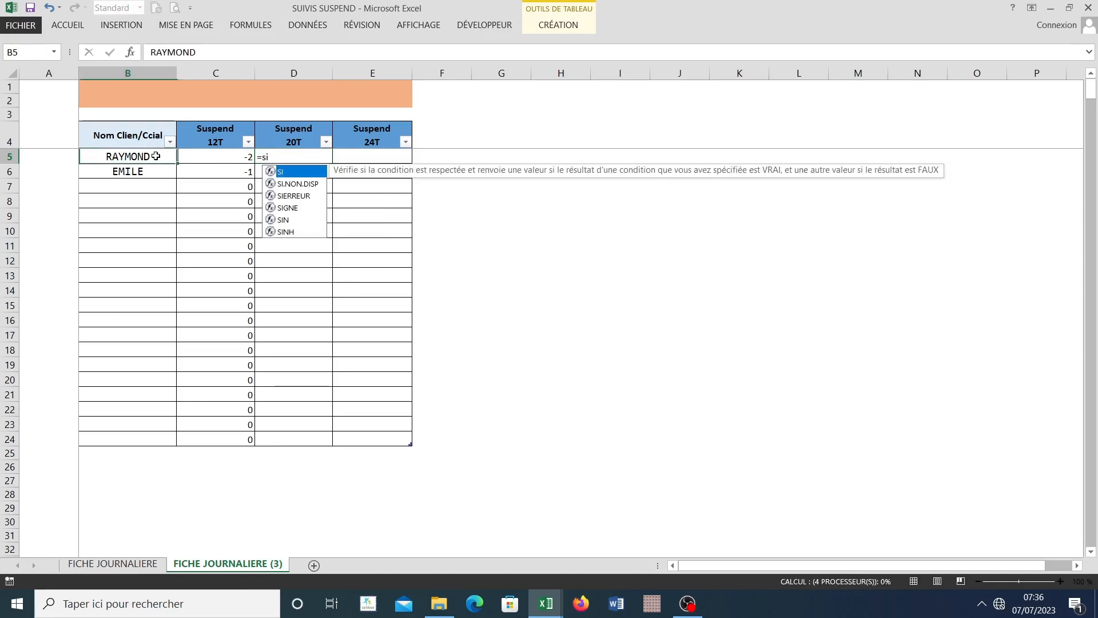
left_click(306, 156)
double_click(306, 156)
key("BackSpace")
key("BackSpace")
key("BackSpace")
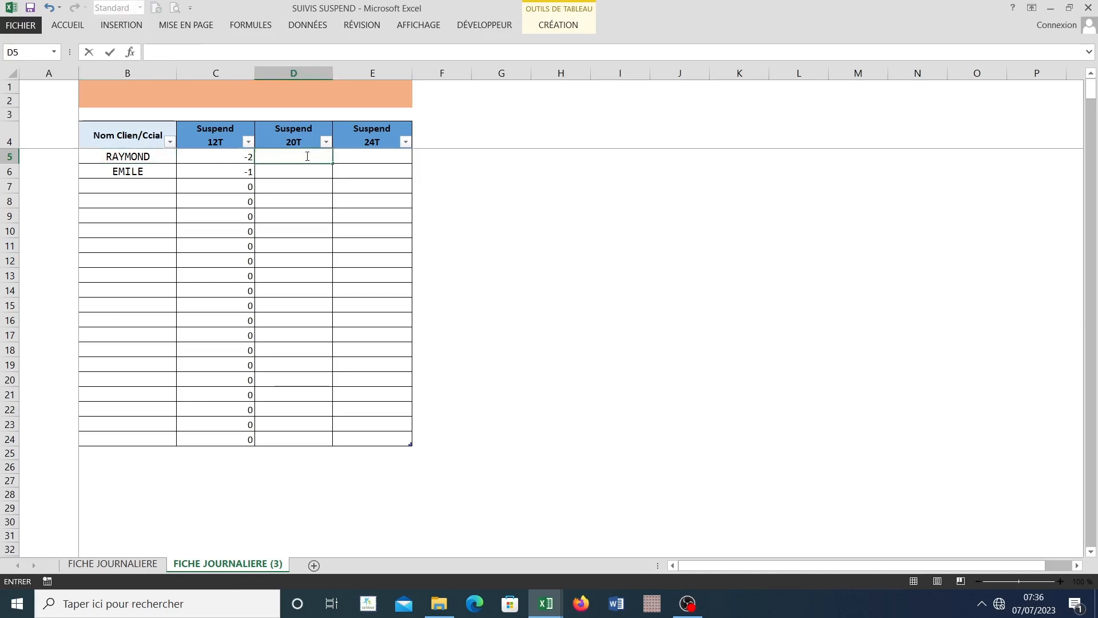
type(")")
key("BackSpace")
Step: Start an SI formula in D5 under Suspend 20T with the test [@[Nom Clien/Ccial]]="" and 0 as the value if true
type("=si")
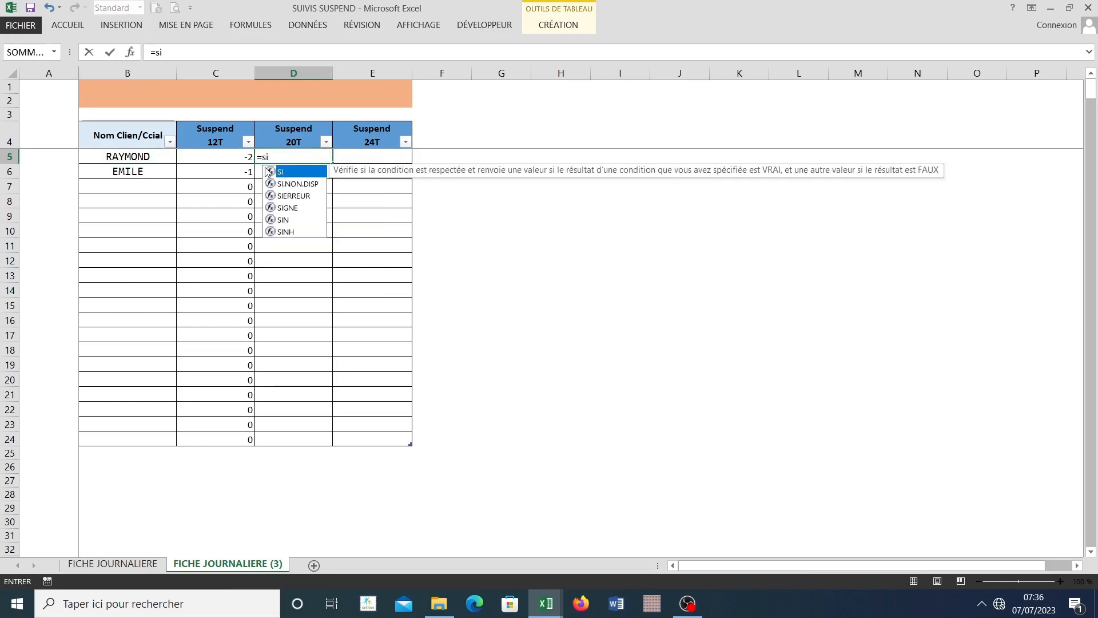
double_click(298, 172)
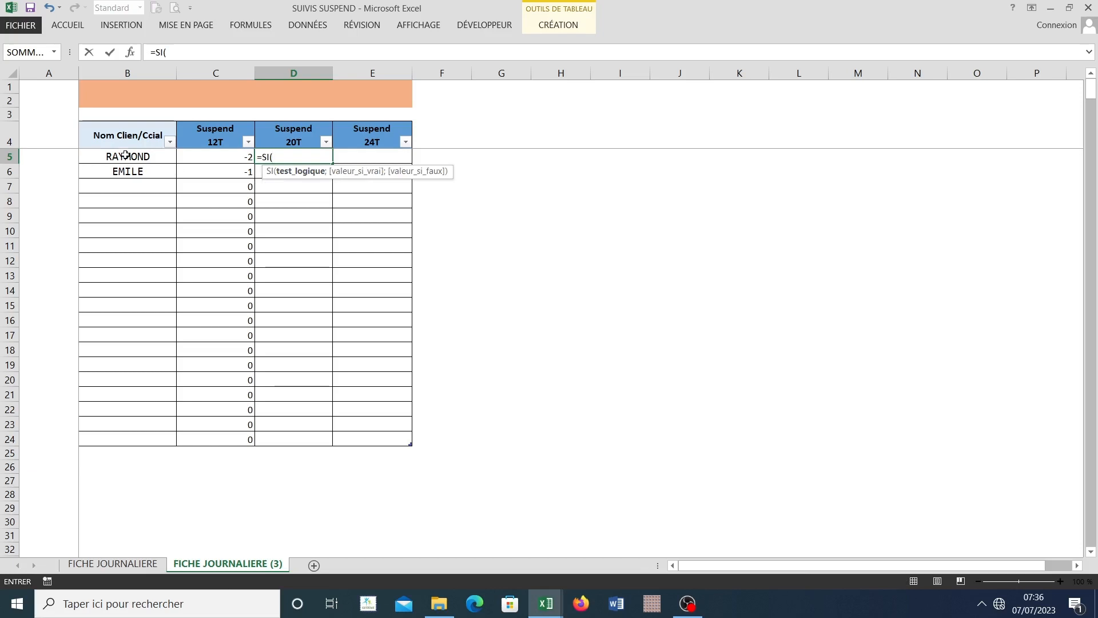
left_click(126, 158)
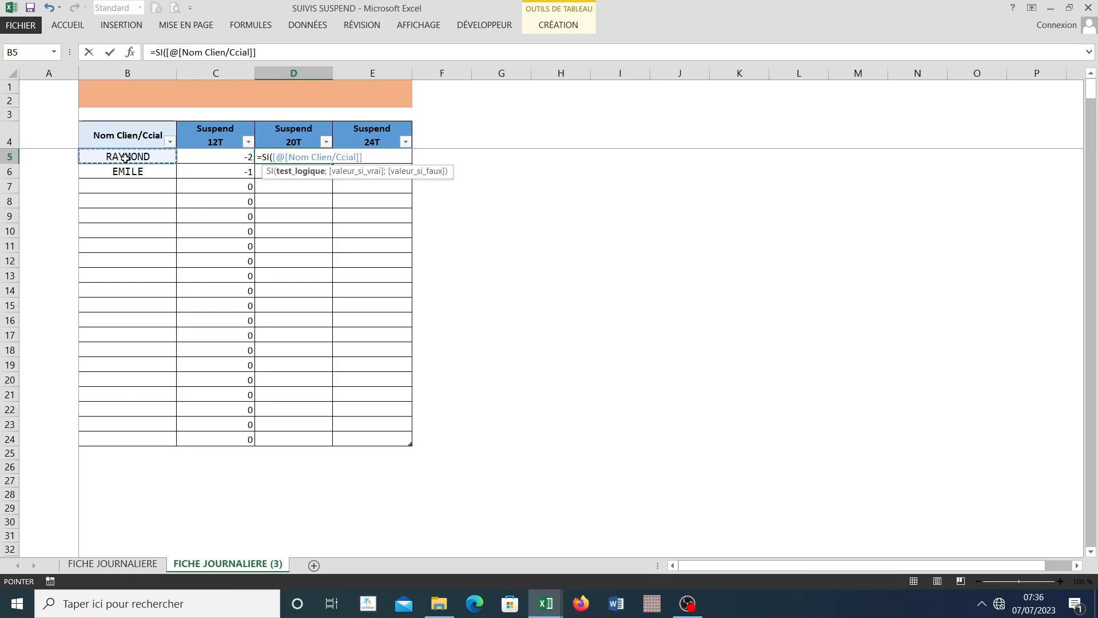
type(")")
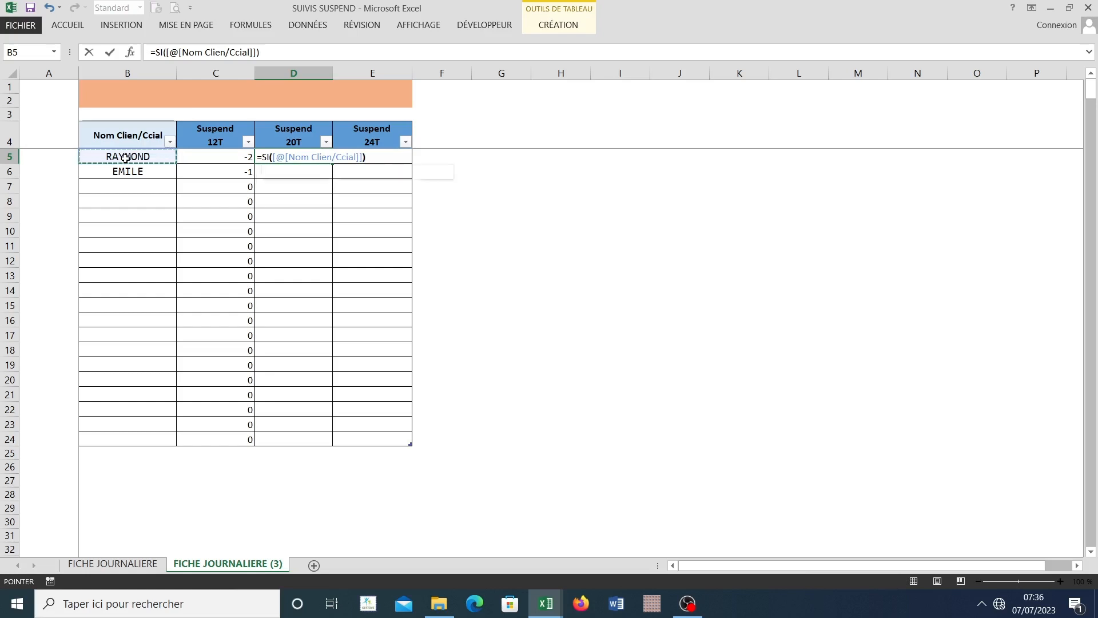
key("BackSpace")
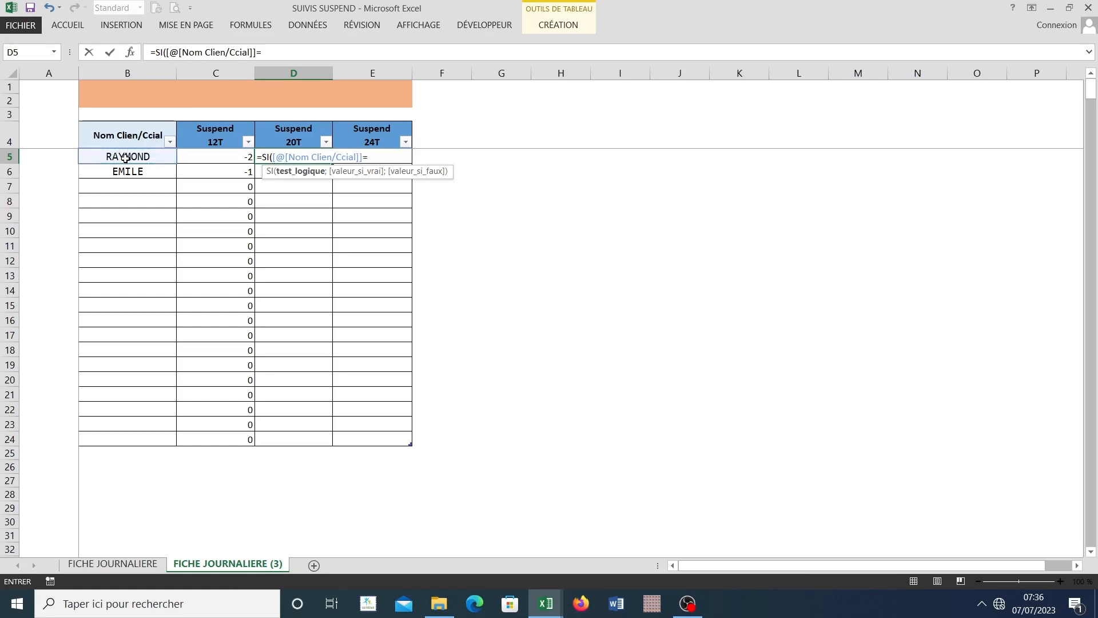
type("=\"\";")
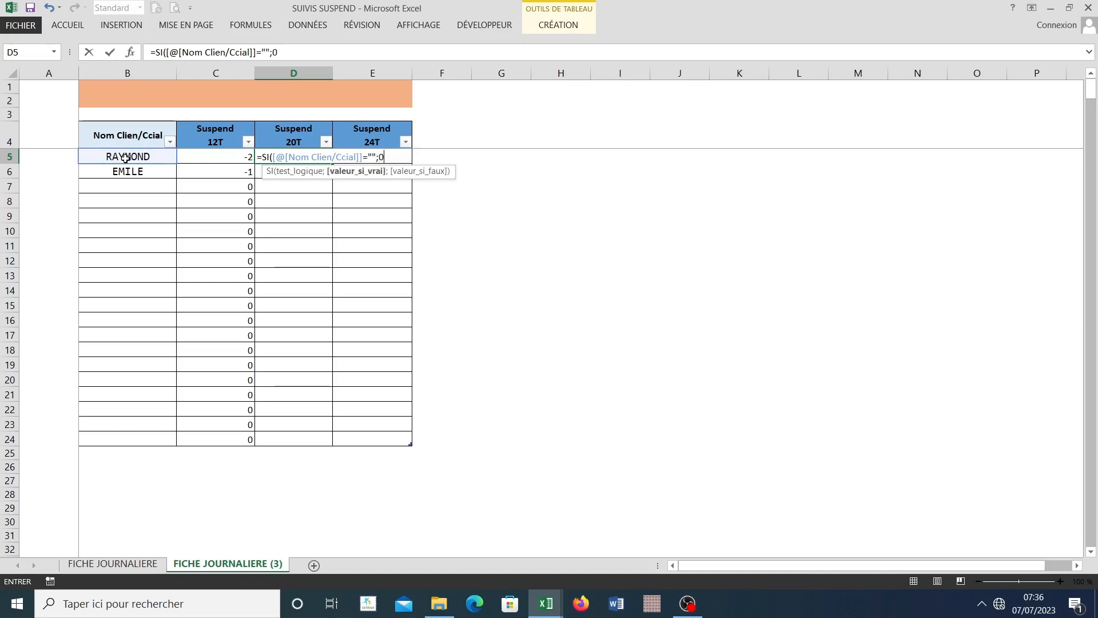
type("0;")
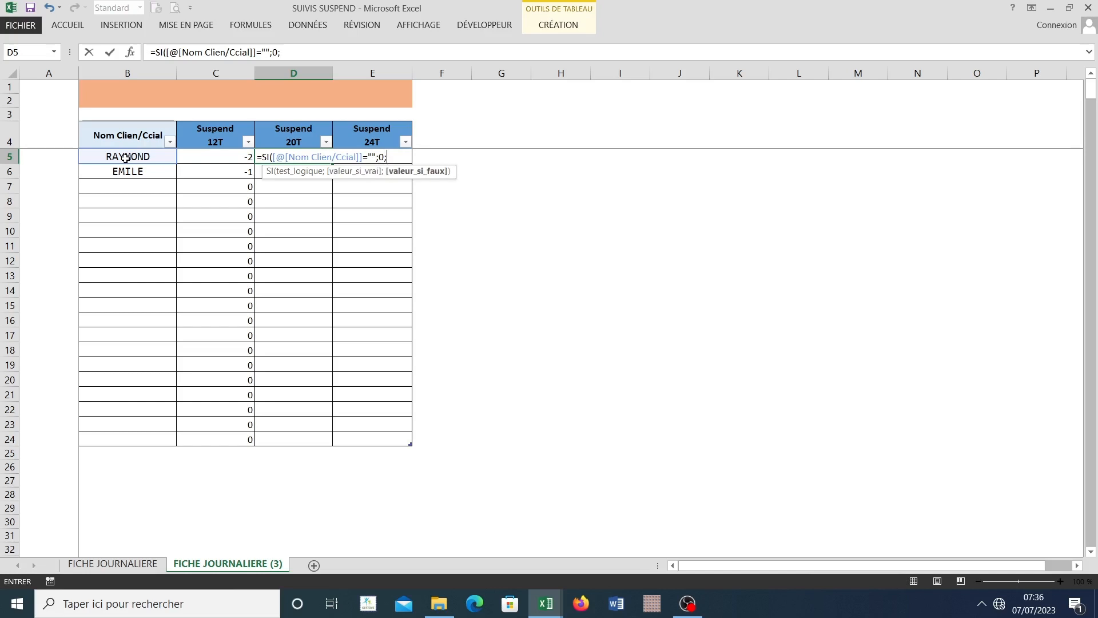
type("somm")
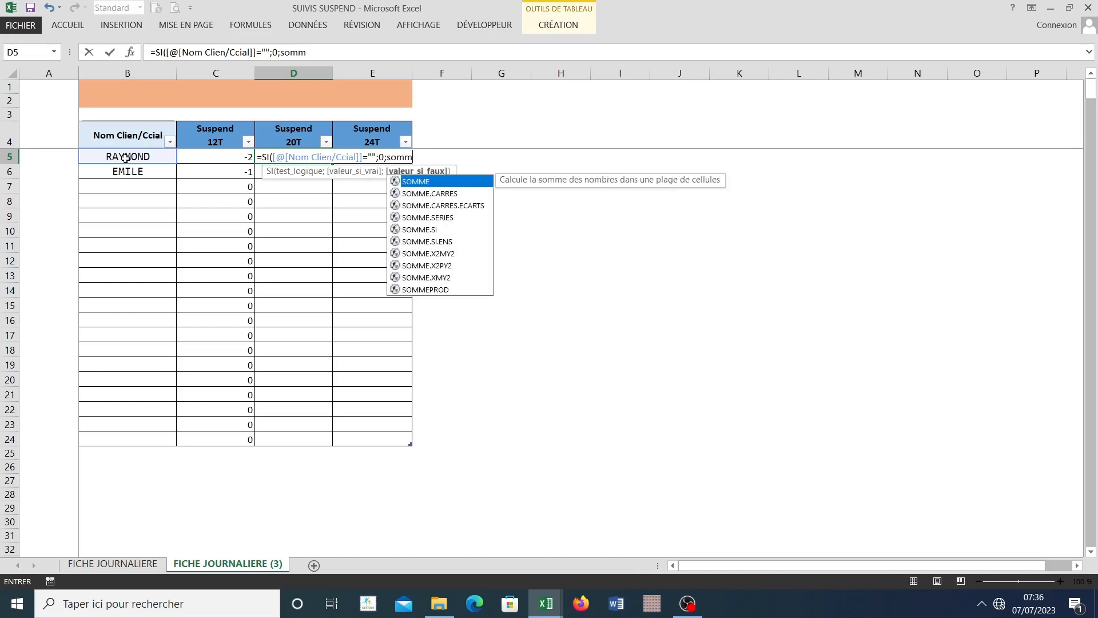
Step: Nest SOMME.SI as the value if false in D5, with FICHE JOURNALIERE's Nom Clien/Ccial to Suspend 24T columns as Plage
double_click(426, 230)
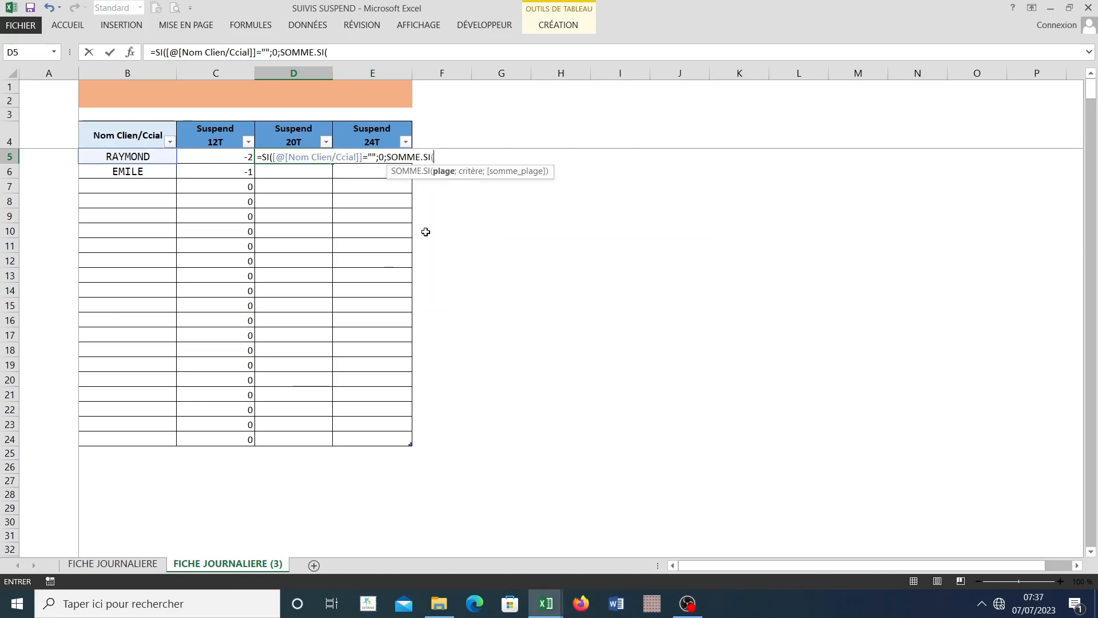
left_click(130, 52)
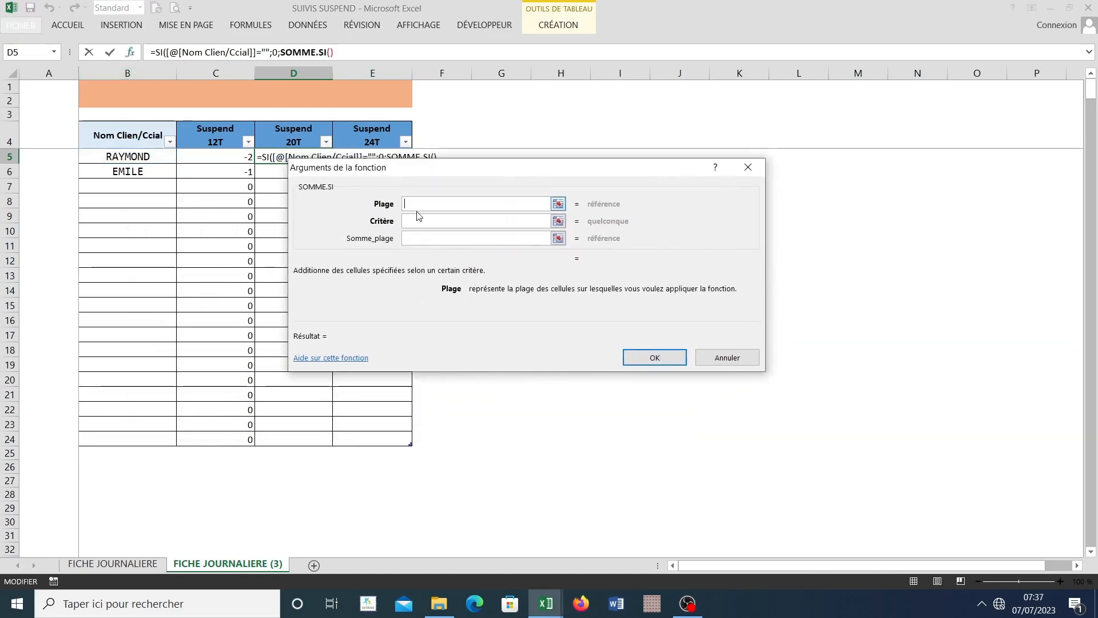
left_click(112, 563)
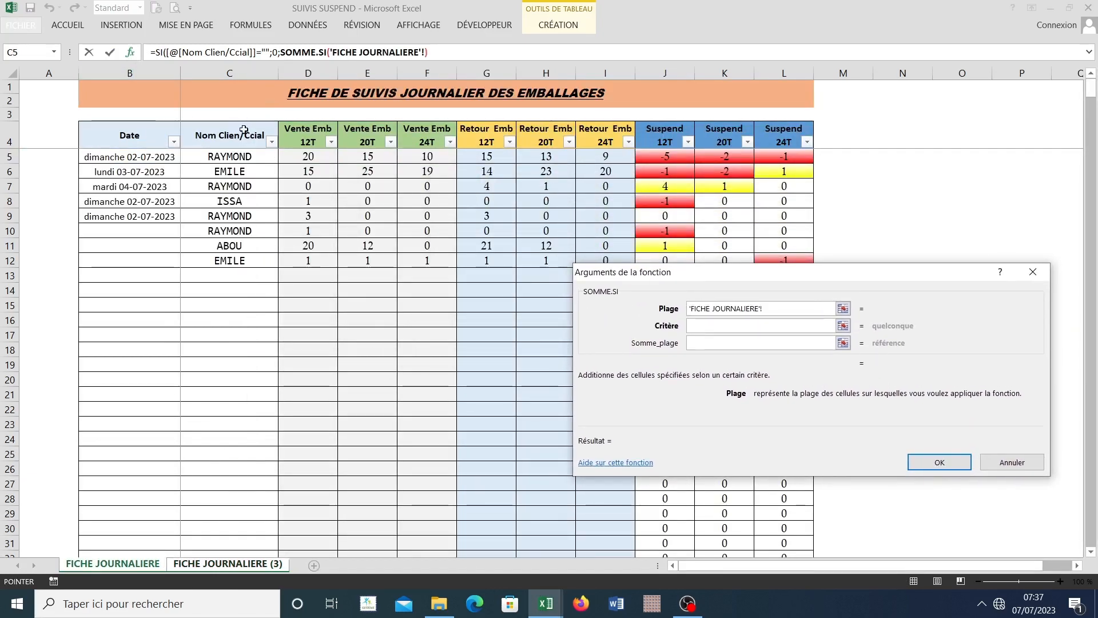
left_click_drag(244, 129, 709, 125)
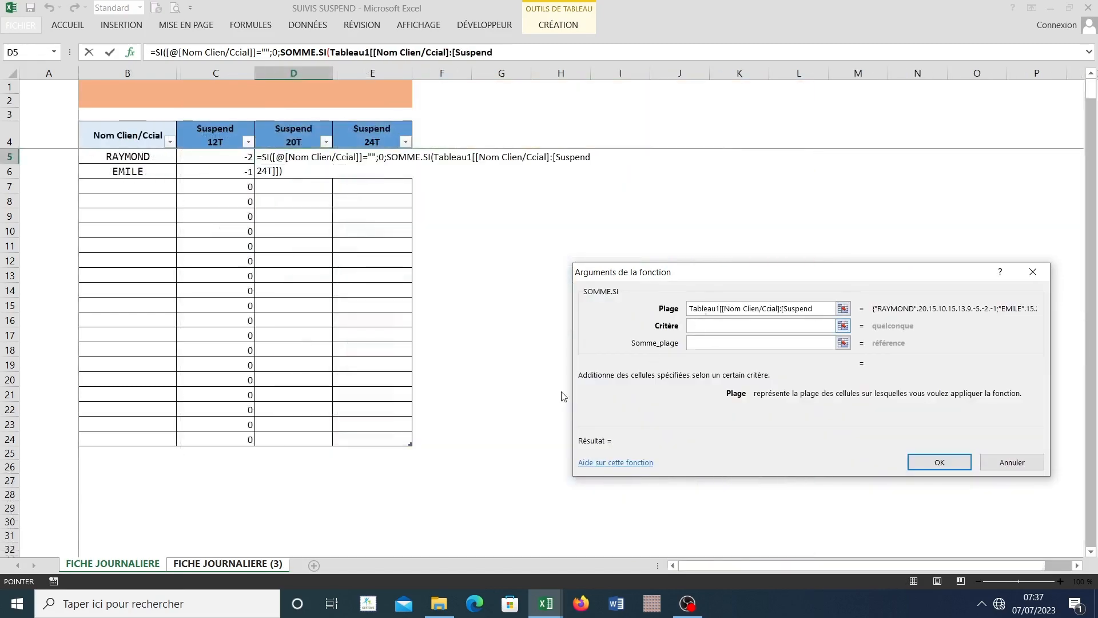
Step: Set the SOMME.SI Critère to the client name in B5 and Somme_plage to the Suspend 20T column of FICHE JOURNALIERE
key("Tab")
left_click(128, 156)
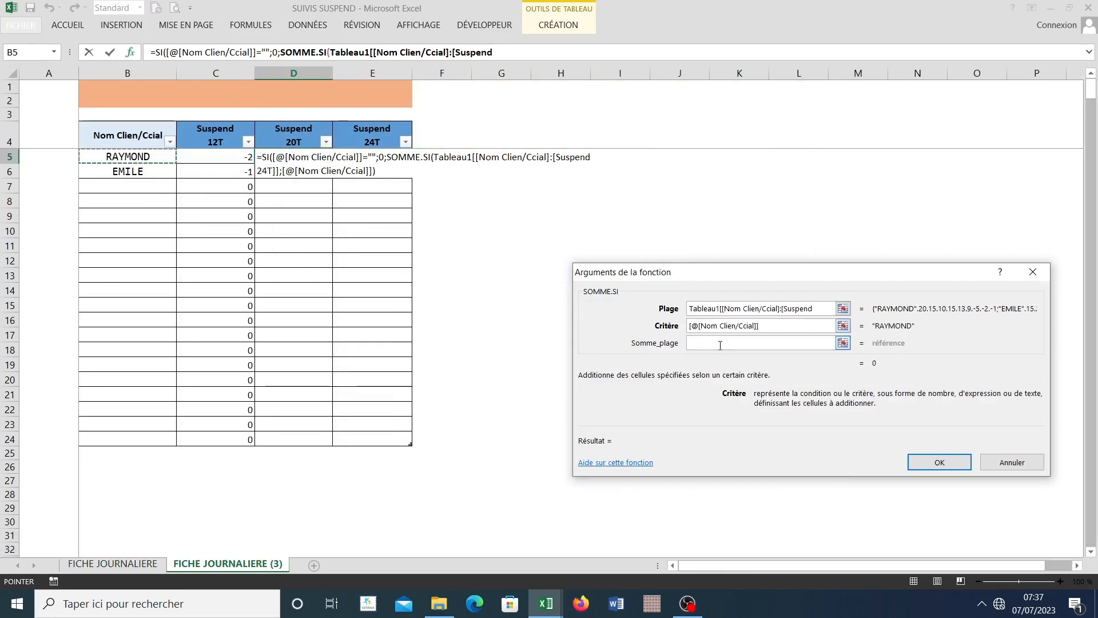
left_click(717, 345)
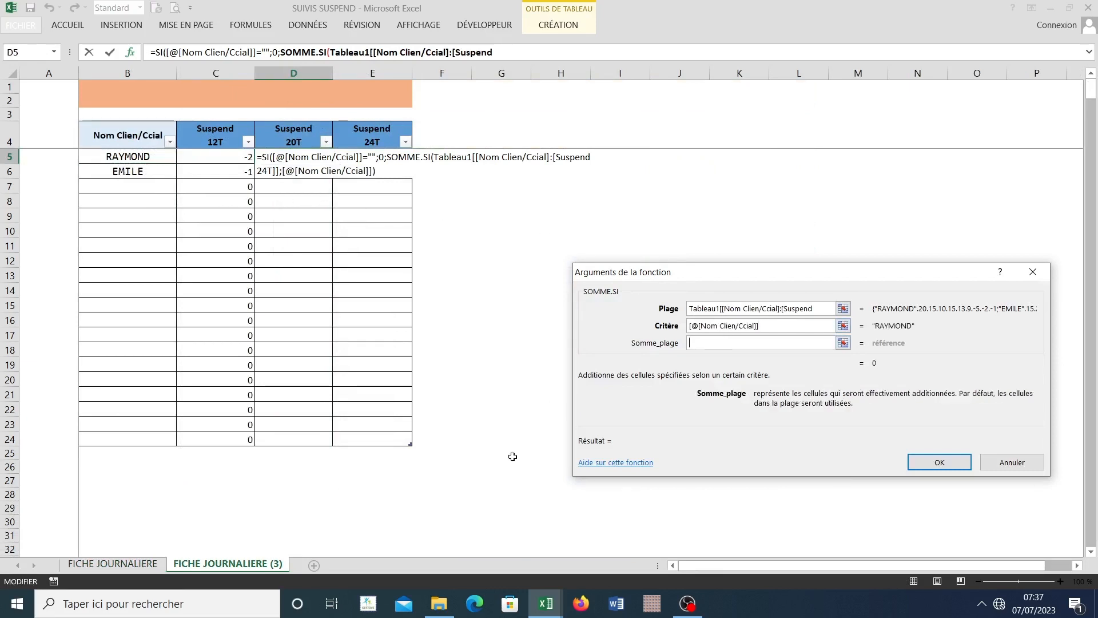
left_click(137, 565)
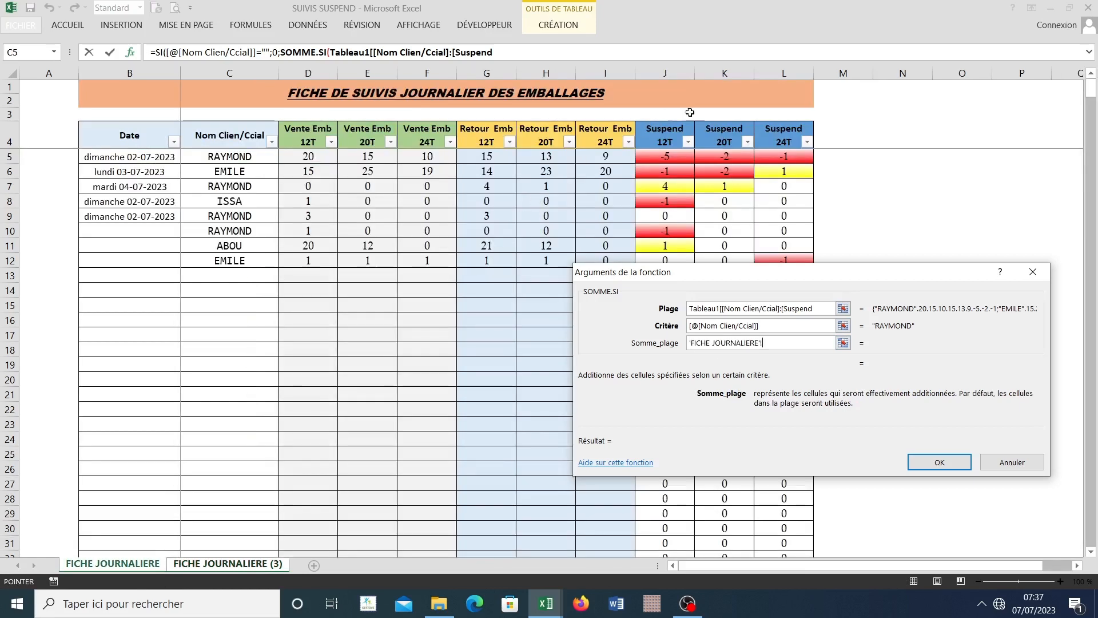
left_click_drag(741, 277, 306, 224)
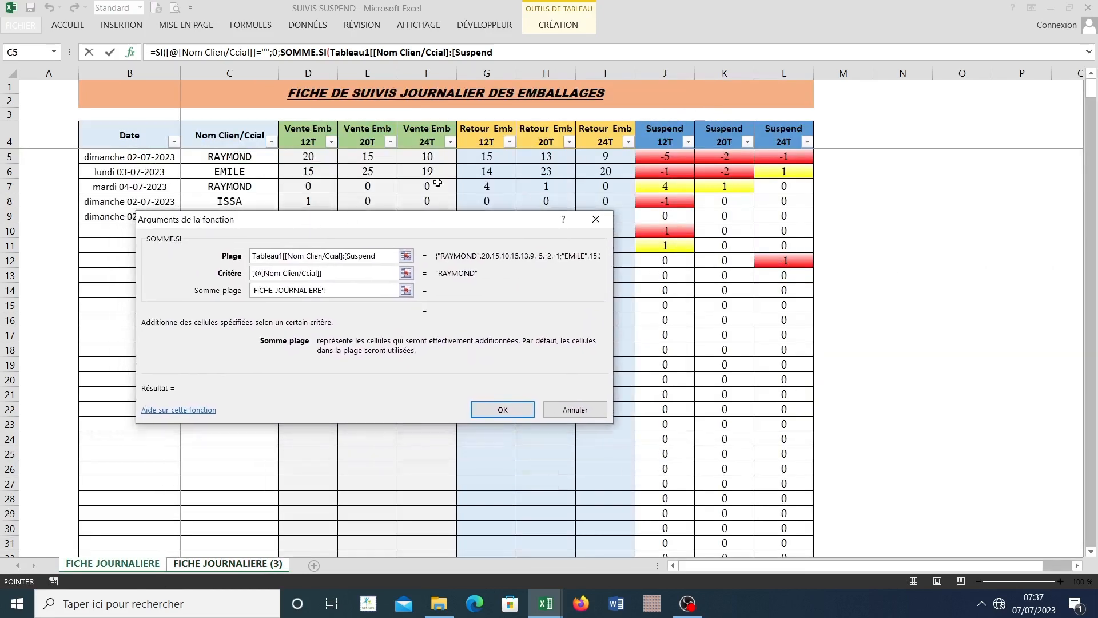
left_click(709, 124)
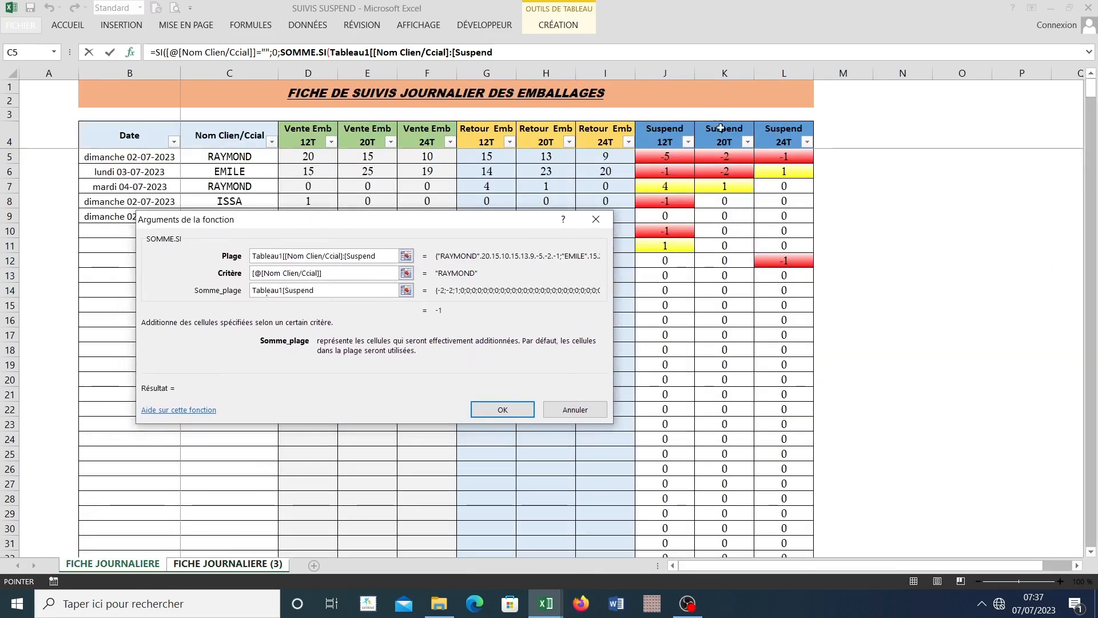
left_click(495, 405)
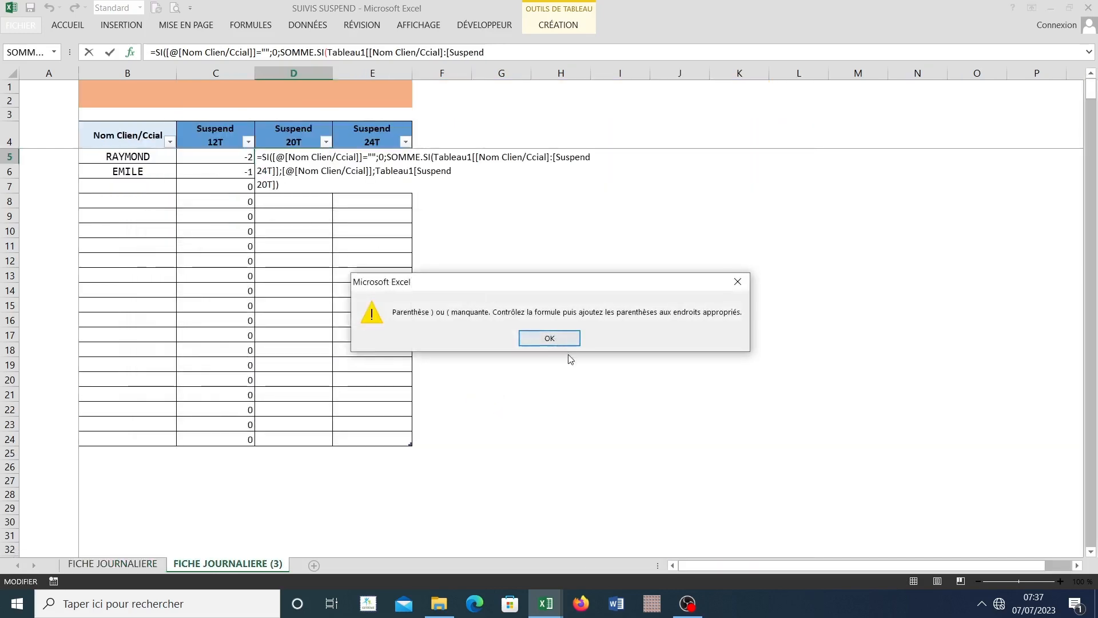
Step: Add the missing closing parenthesis at the end of the Suspend 20T formula and validate it in D5
left_click(549, 338)
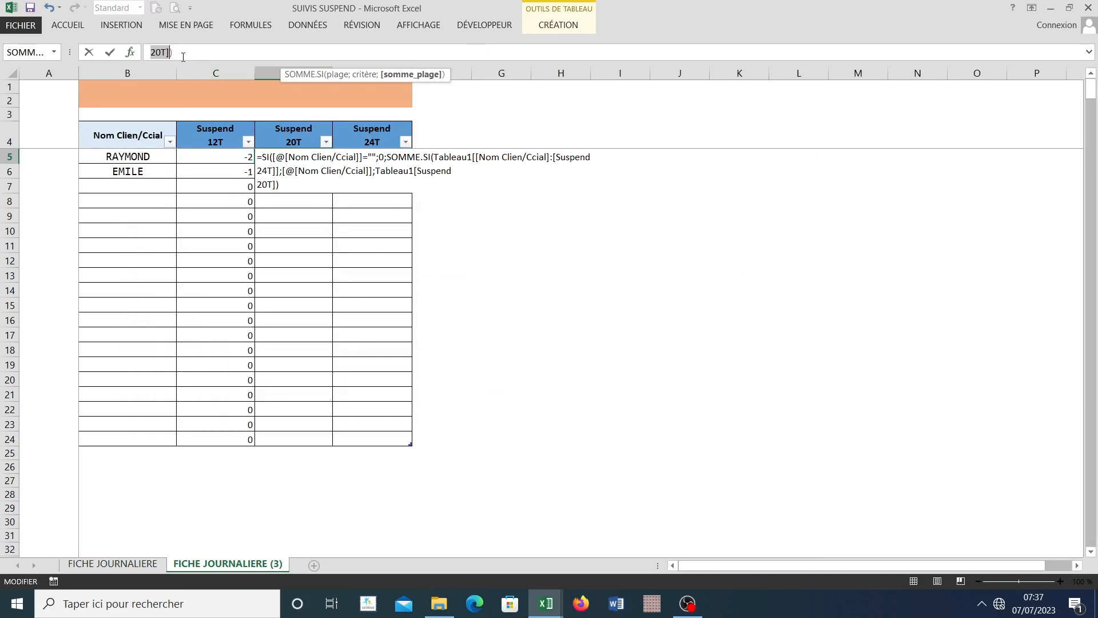
left_click(183, 56)
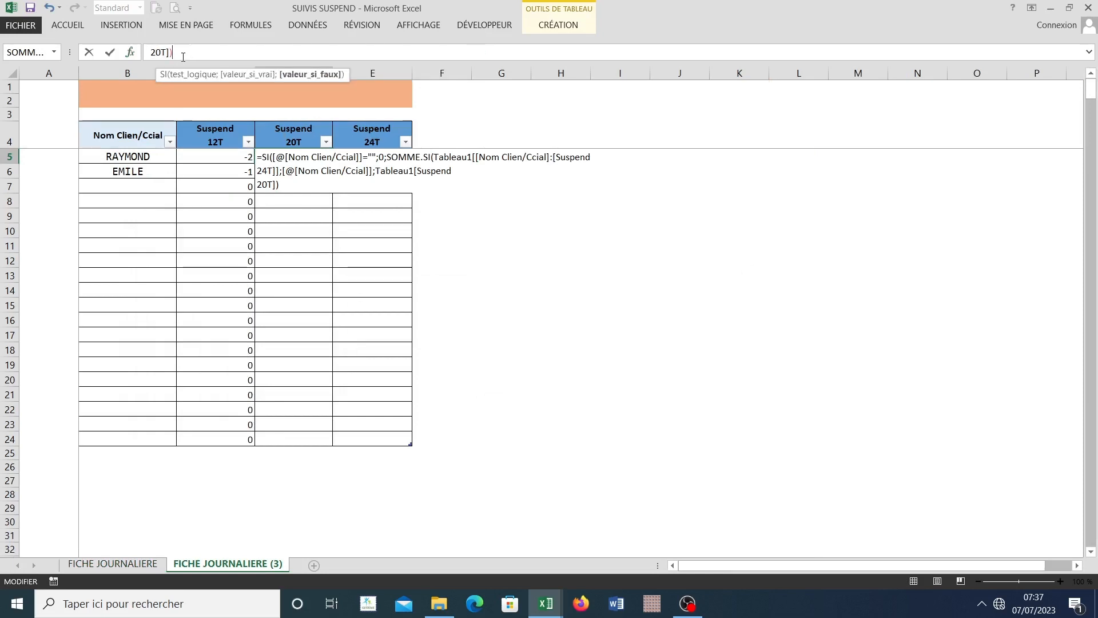
type("=")
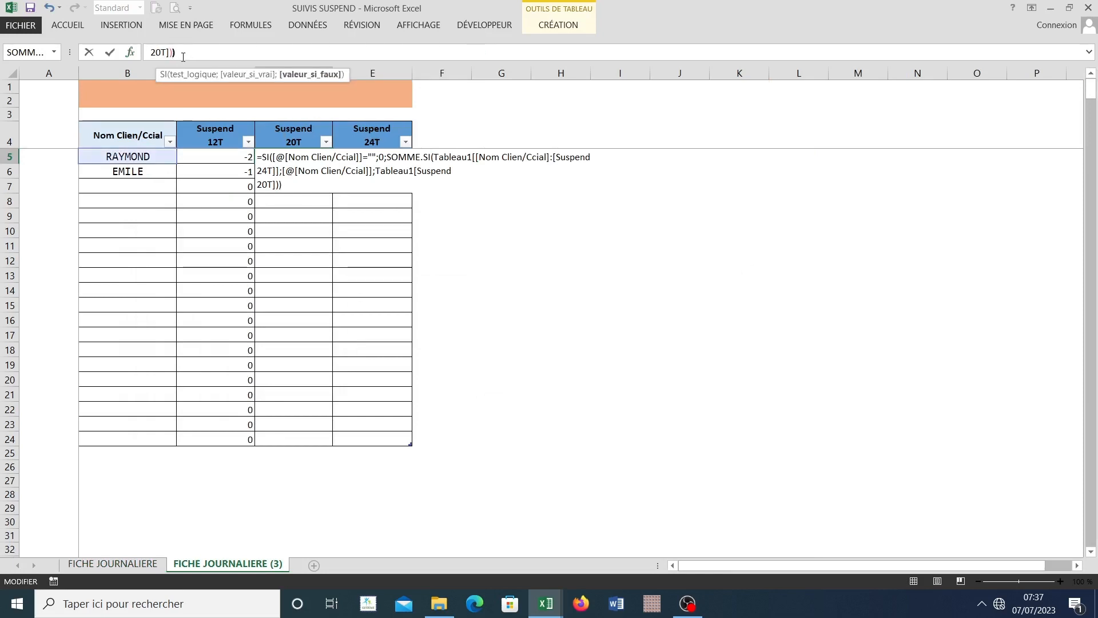
key("Return")
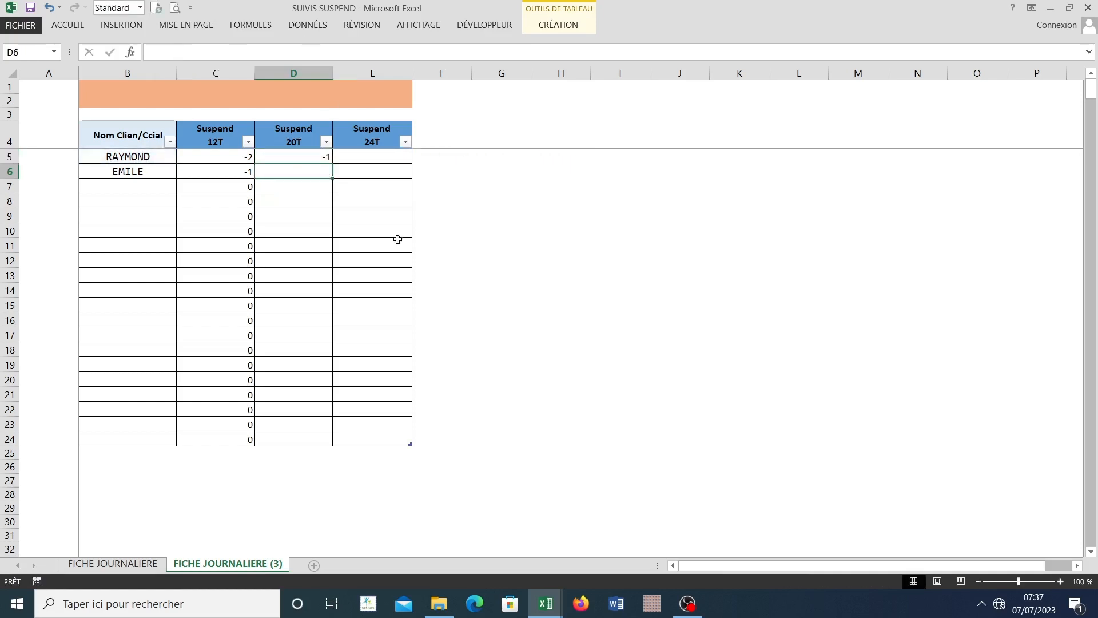
Step: Check the first client's Suspend 20T total in D5 against that client's individual rows on the FICHE JOURNALIERE sheet
left_click(305, 155)
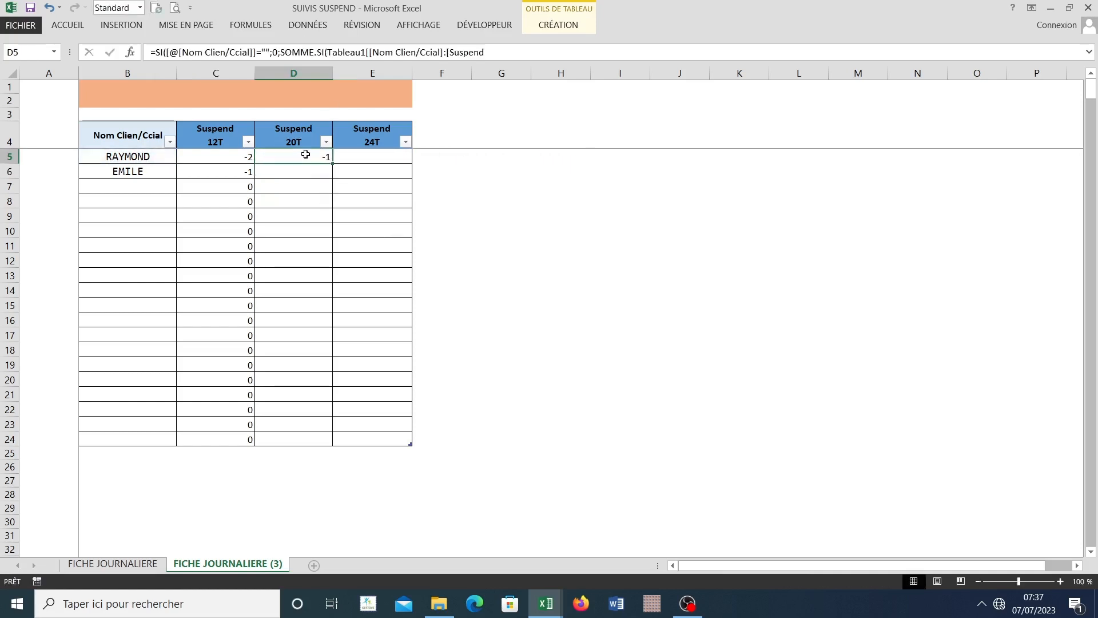
left_click(131, 563)
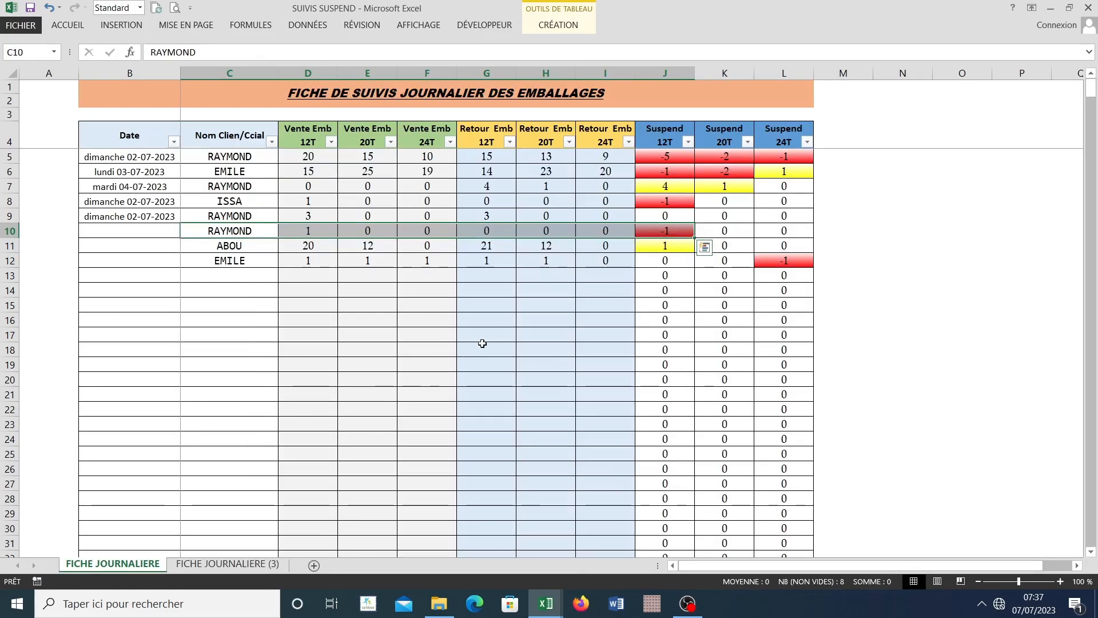
left_click(223, 566)
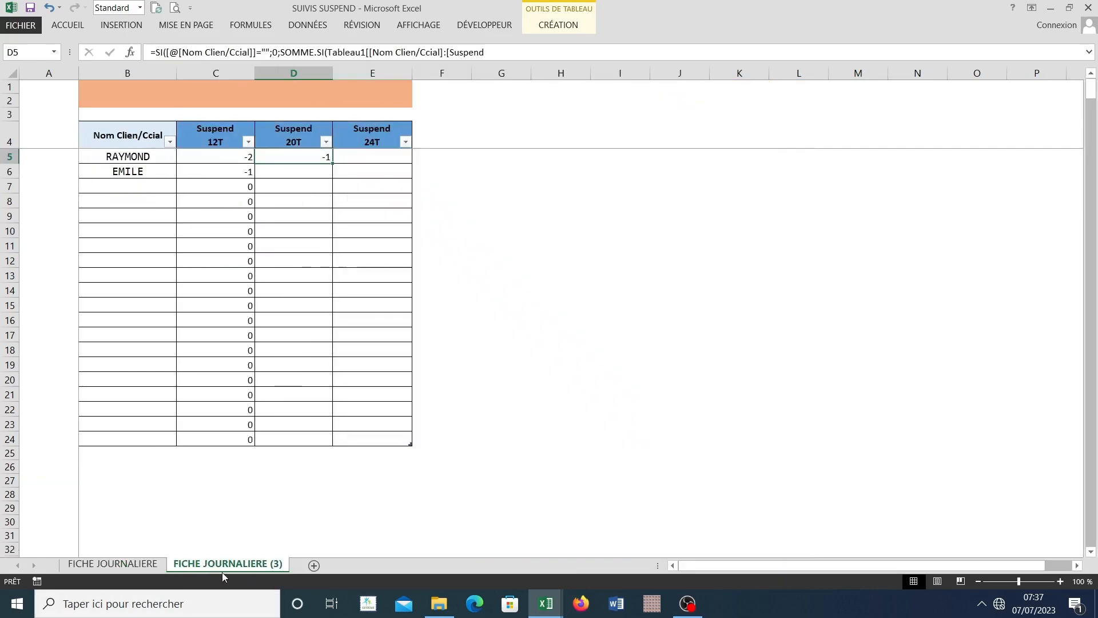
left_click(115, 566)
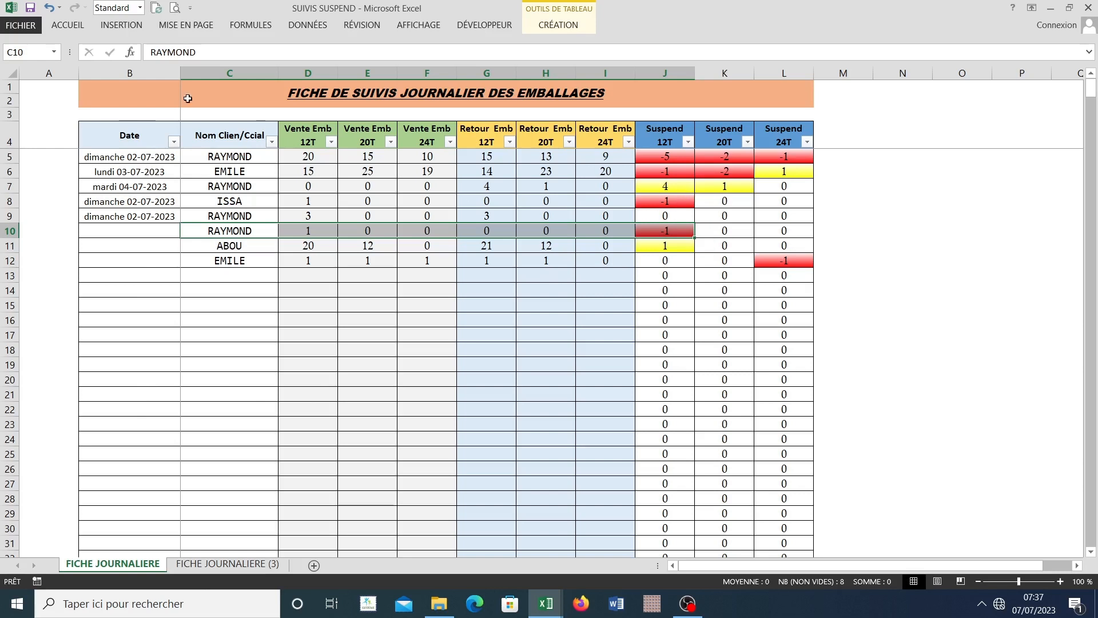
left_click_drag(134, 159, 725, 161)
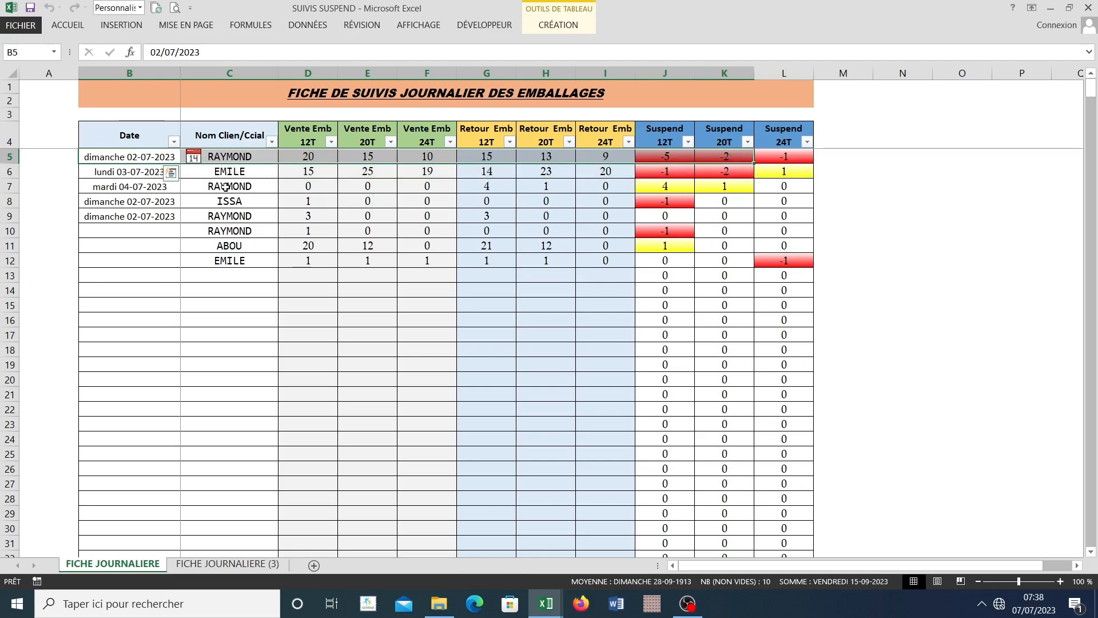
left_click_drag(225, 186, 732, 186)
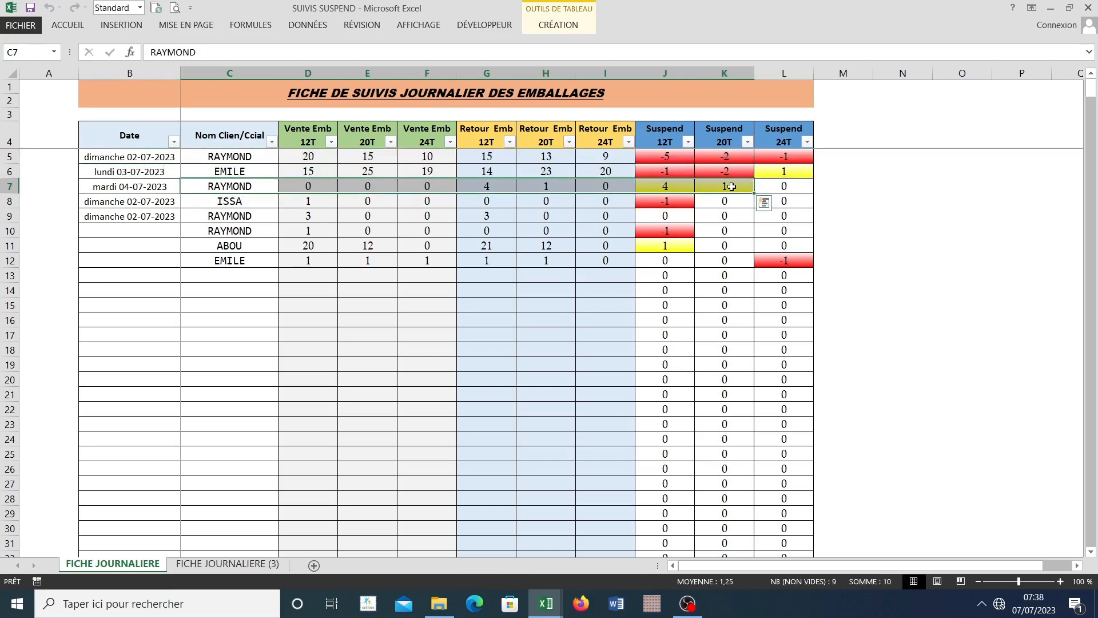
Step: Fill the D5 formula down the Suspend 20T column to row 24 on FICHE JOURNALIERE (3)
left_click(228, 564)
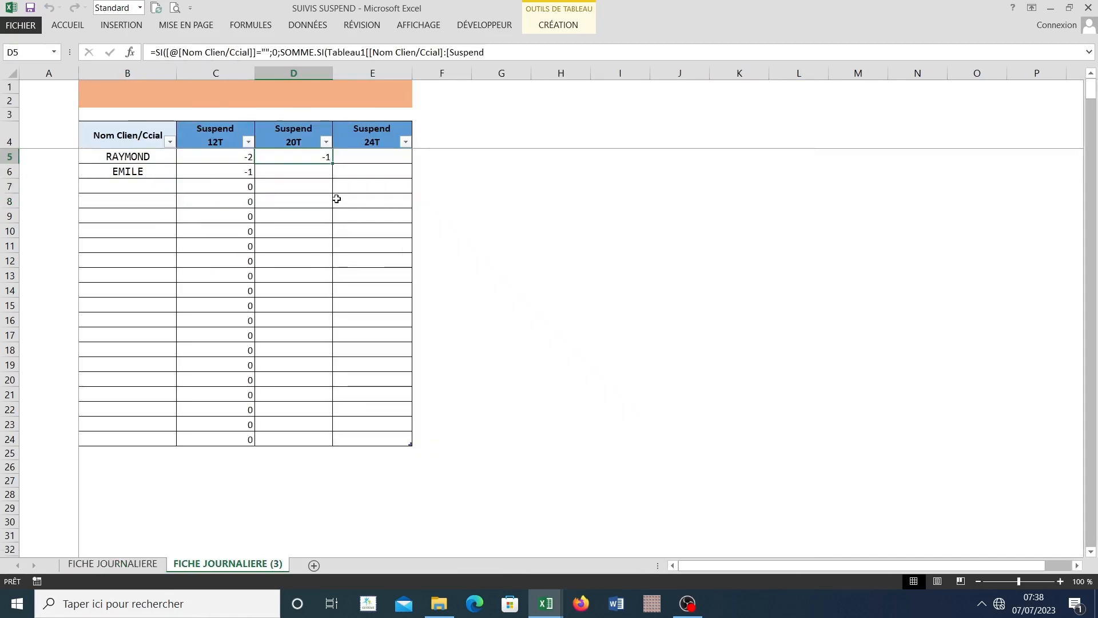
double_click(332, 163)
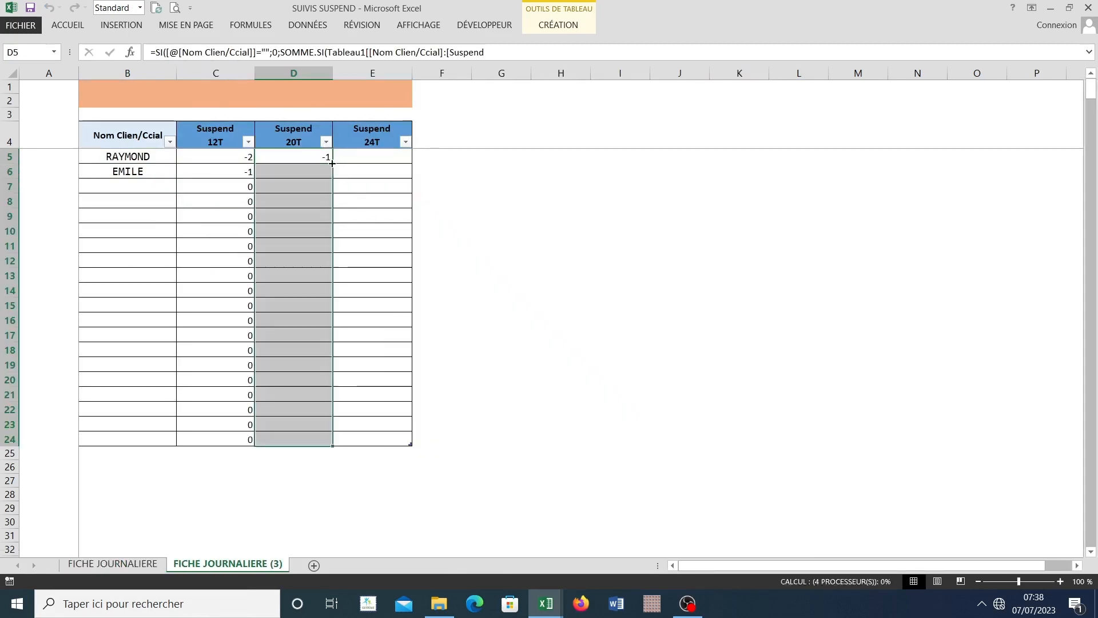
Step: Start an SI formula in E5 under Suspend 24T with the test [@[Nom Clien/Ccial]]="" and 0 as the value if true
left_click(379, 161)
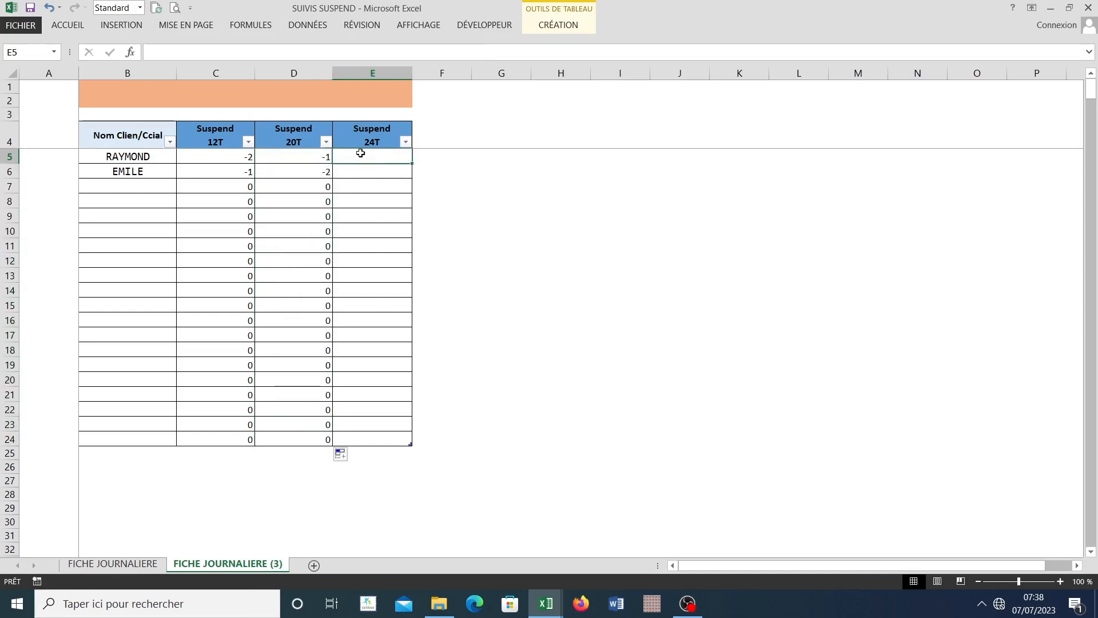
type(")=")
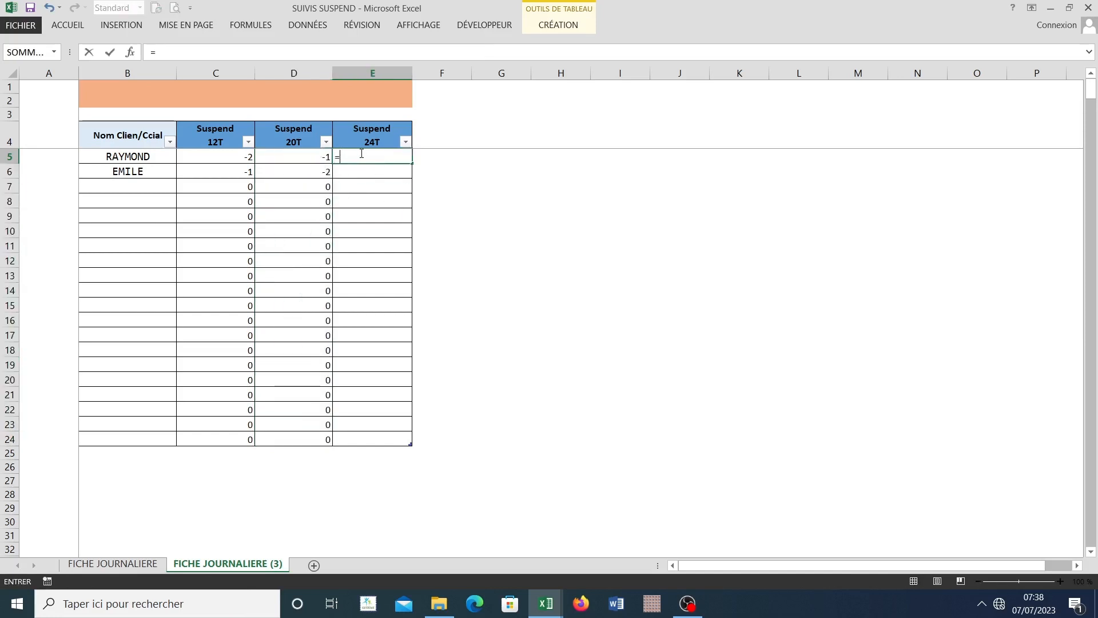
type("sommm")
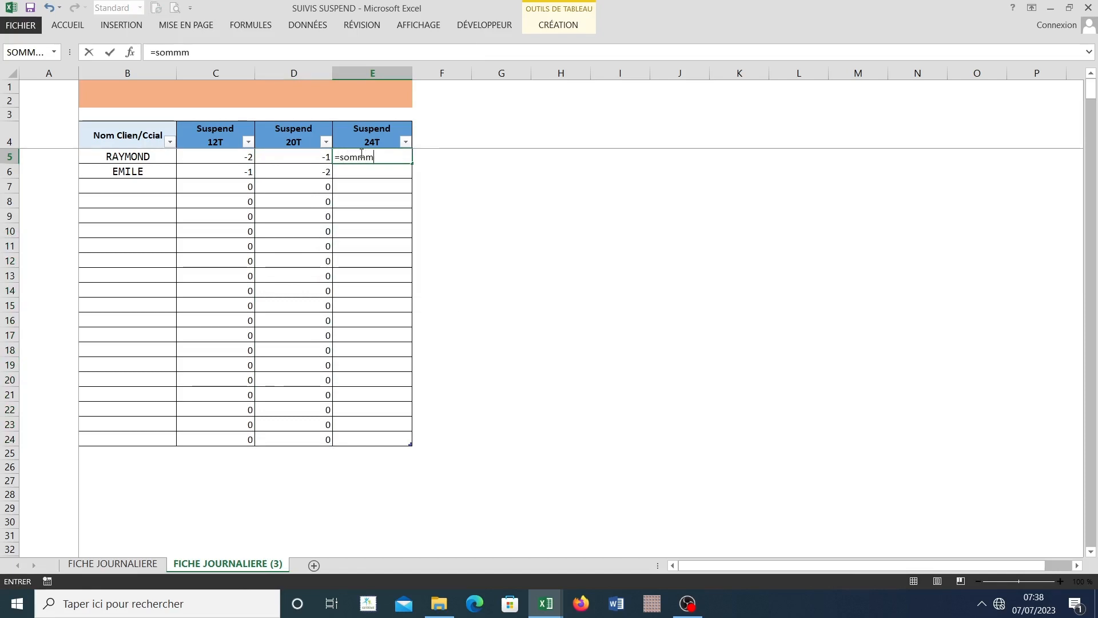
key("BackSpace")
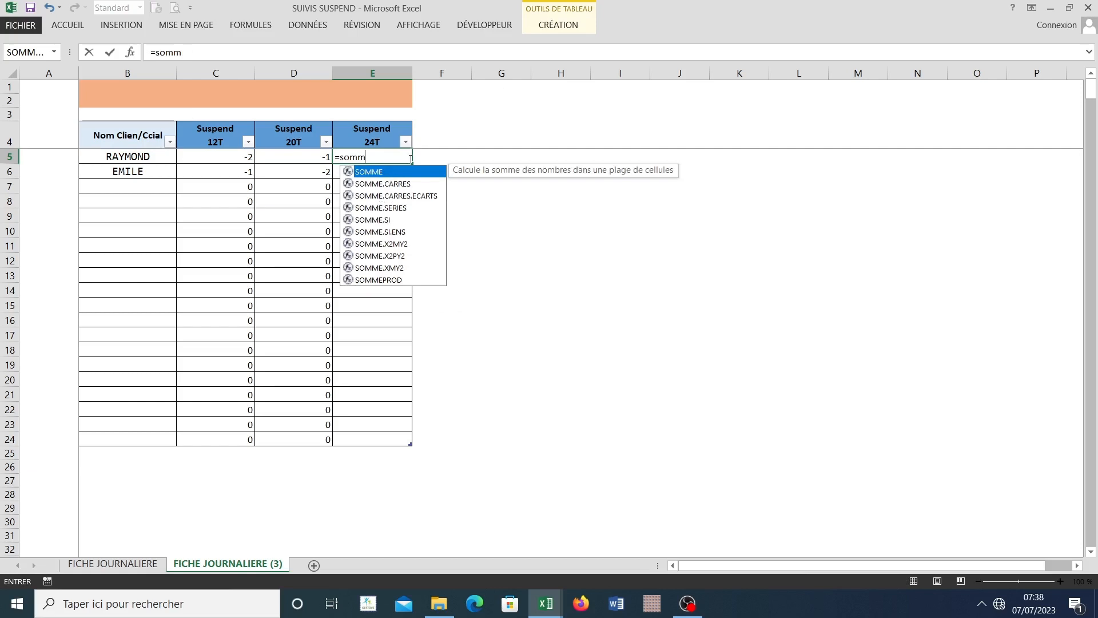
key("BackSpace")
key("BackSpace")
type("i")
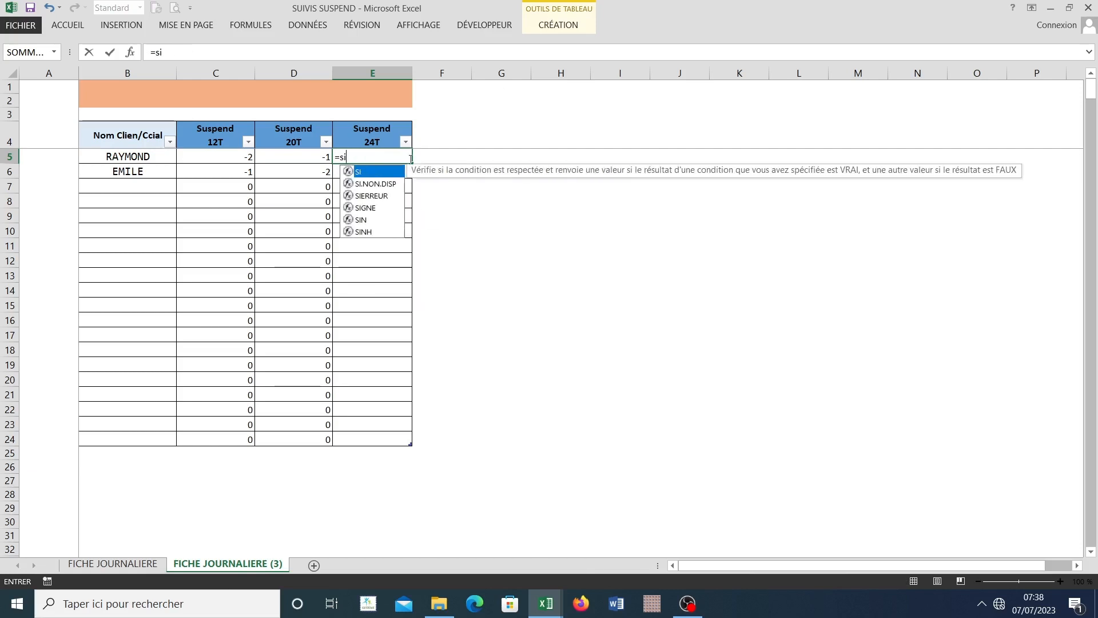
double_click(369, 172)
left_click(135, 154)
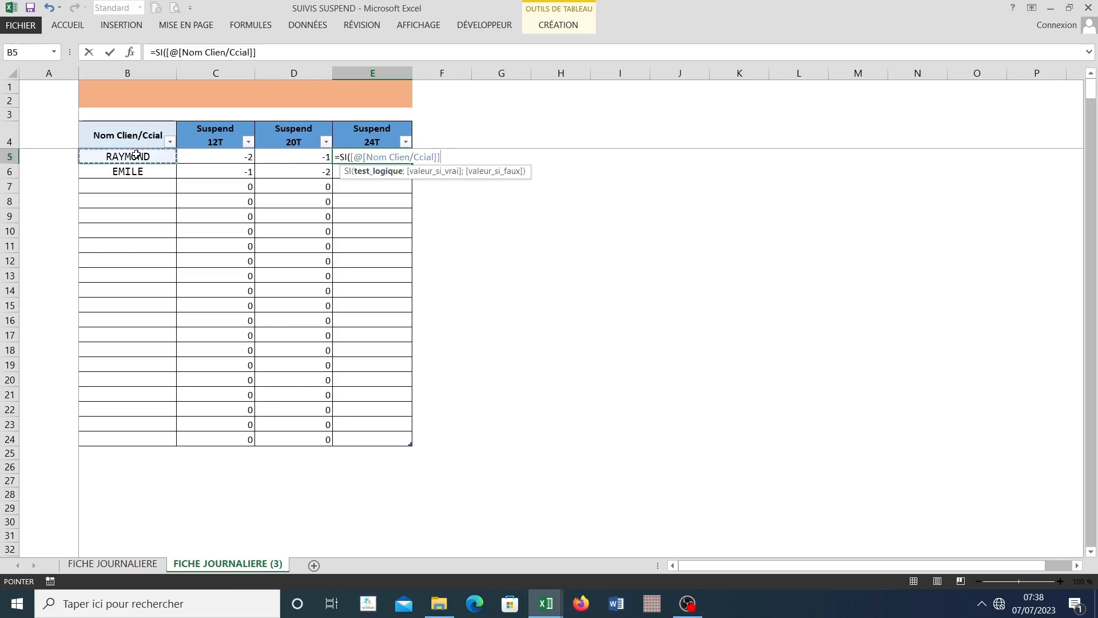
type("=")
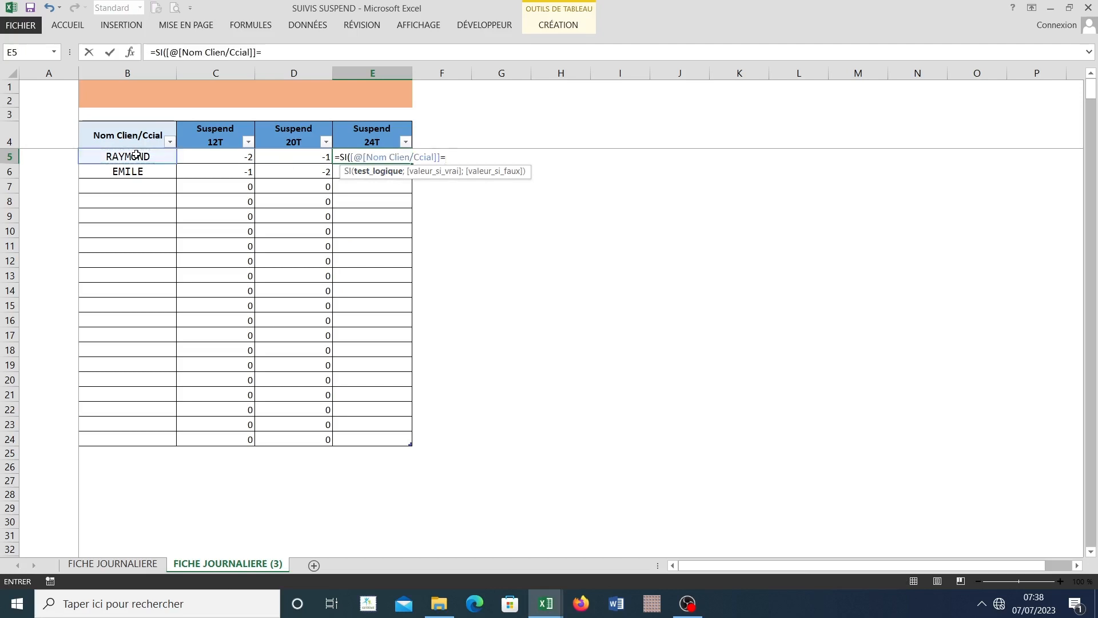
type("\"\";")
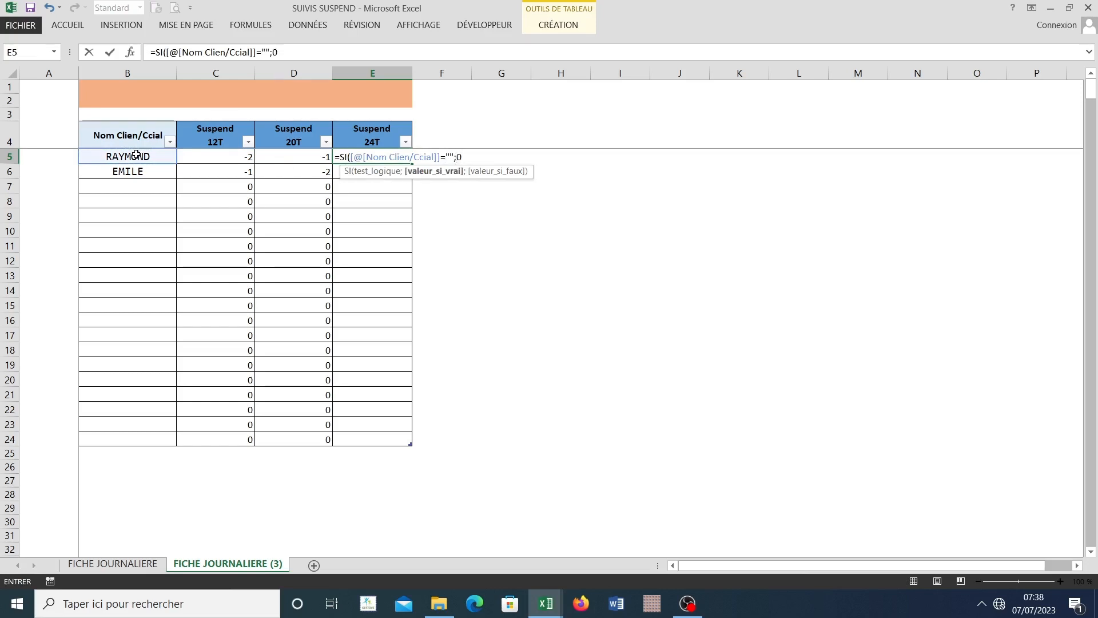
type("0;")
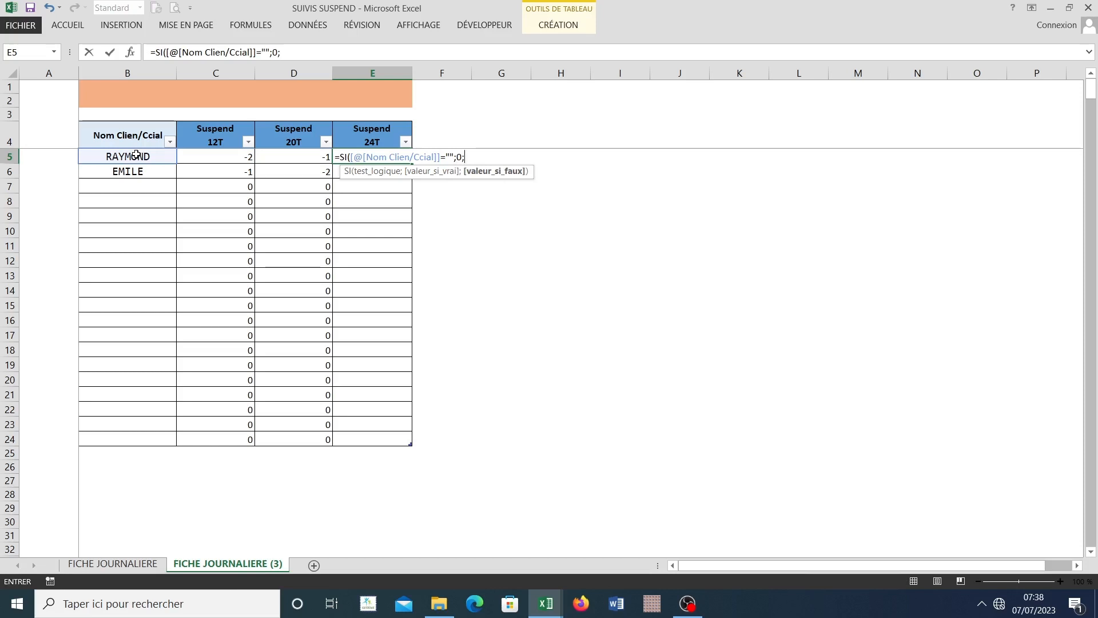
type("somm")
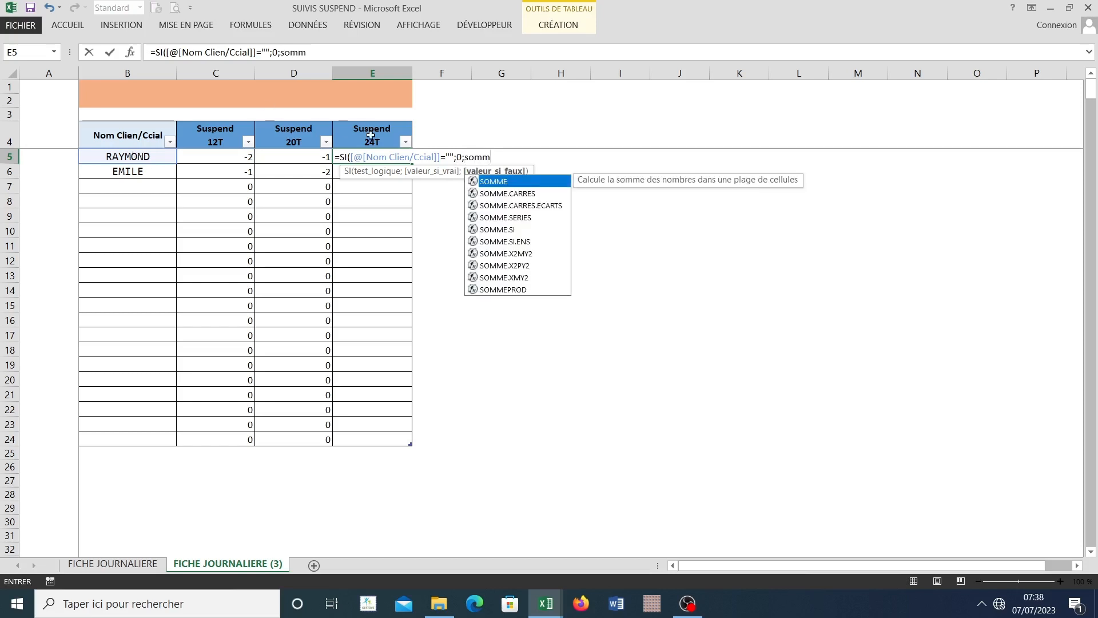
Step: Nest the SOMME.SI function as the value if false in the Suspend 24T formula in E5
double_click(507, 228)
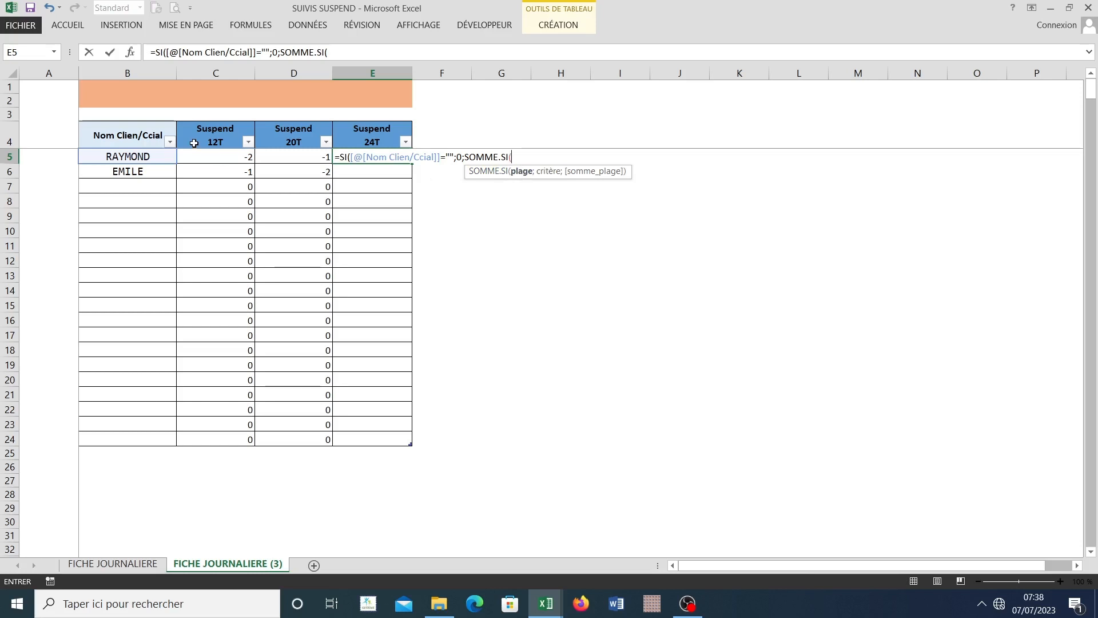
Step: Set the SOMME.SI range in E5 to Tableau1 from Nom Clien/Ccial through Suspend 24T on the FICHE JOURNALIERE sheet
left_click(131, 54)
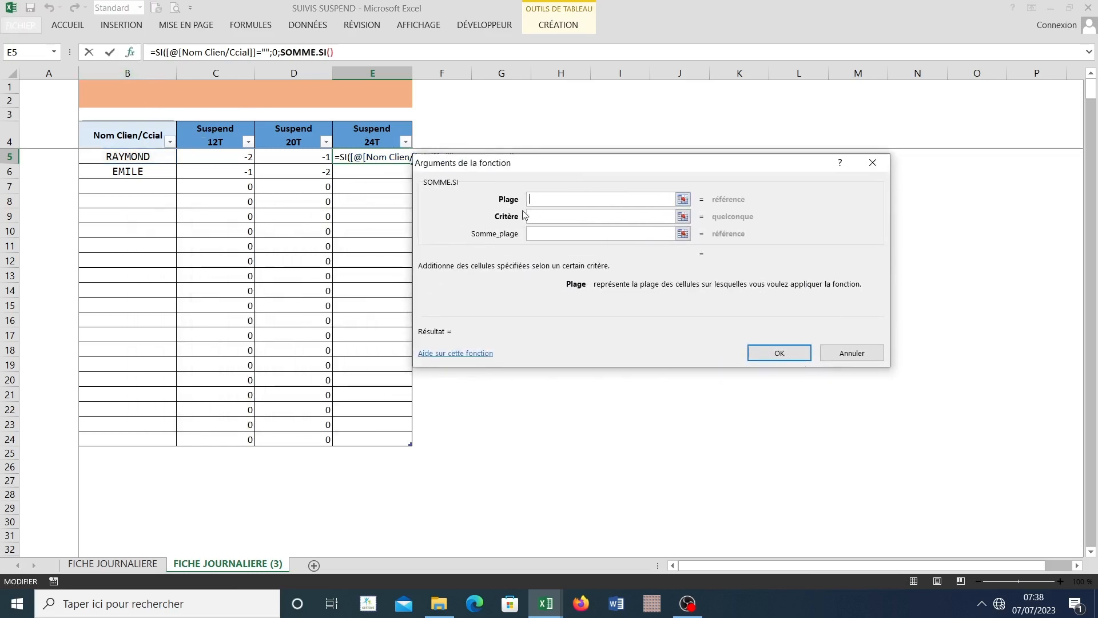
left_click(494, 152)
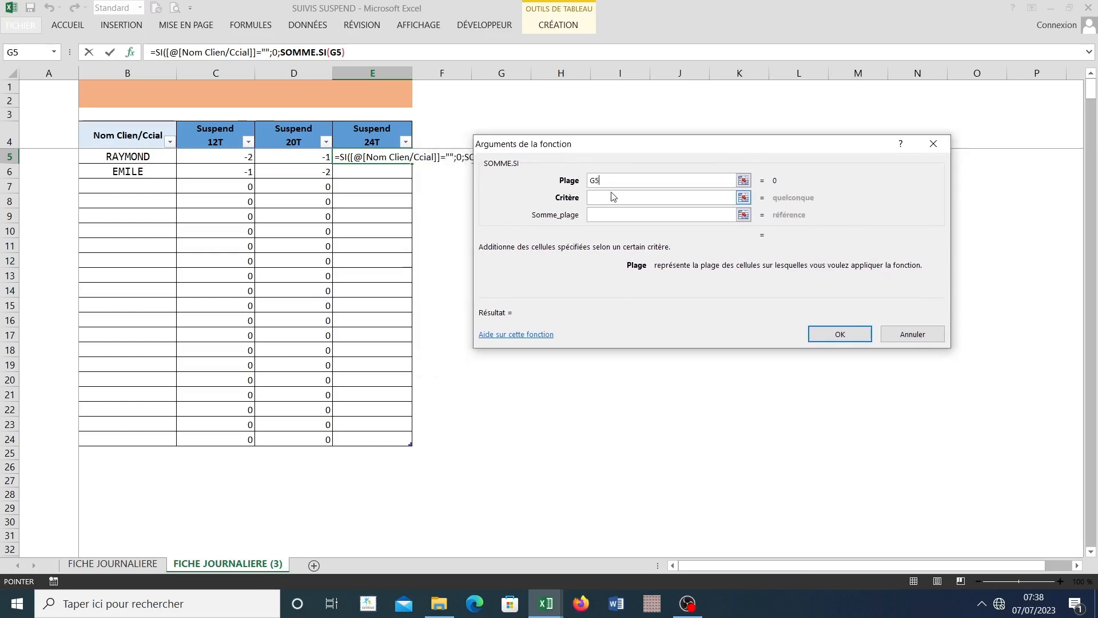
key("BackSpace")
key("BackSpace")
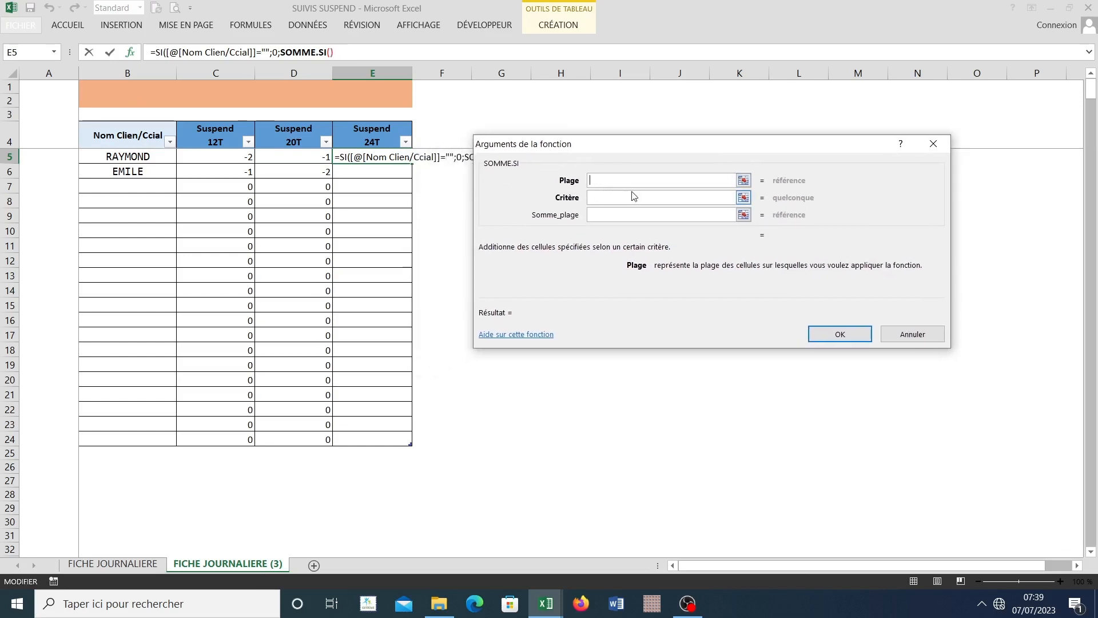
left_click(101, 568)
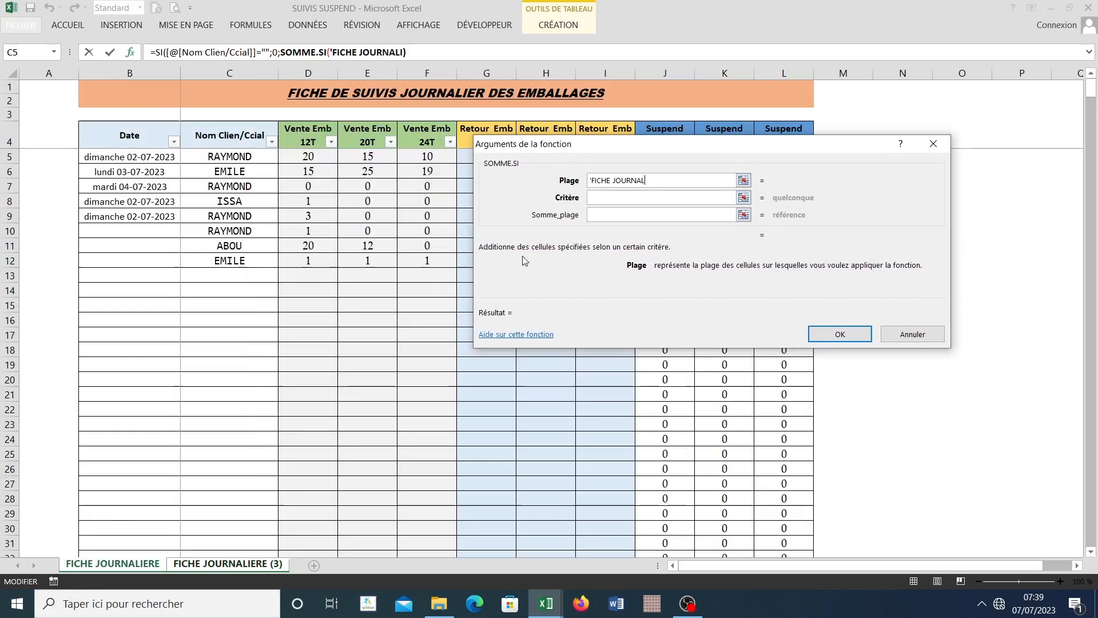
key("BackSpace")
key("BackSpace")
key("BackSpace")
key("BackSpace")
key("BackSpace")
key("BackSpace")
key("BackSpace")
key("BackSpace")
key("BackSpace")
key("BackSpace")
key("BackSpace")
key("BackSpace")
key("BackSpace")
key("BackSpace")
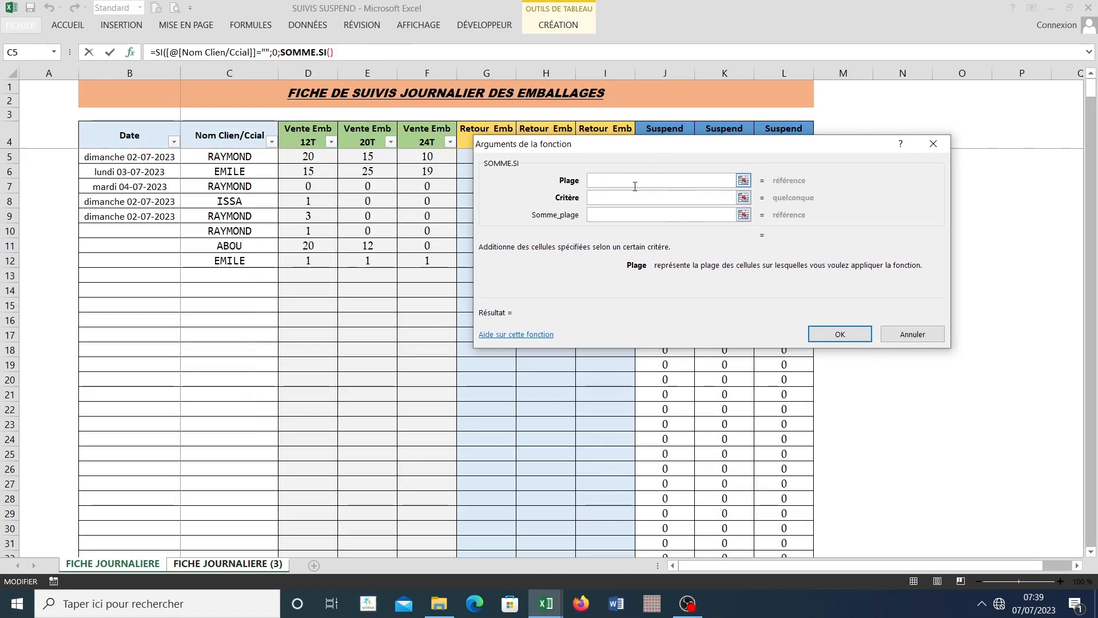
left_click(135, 568)
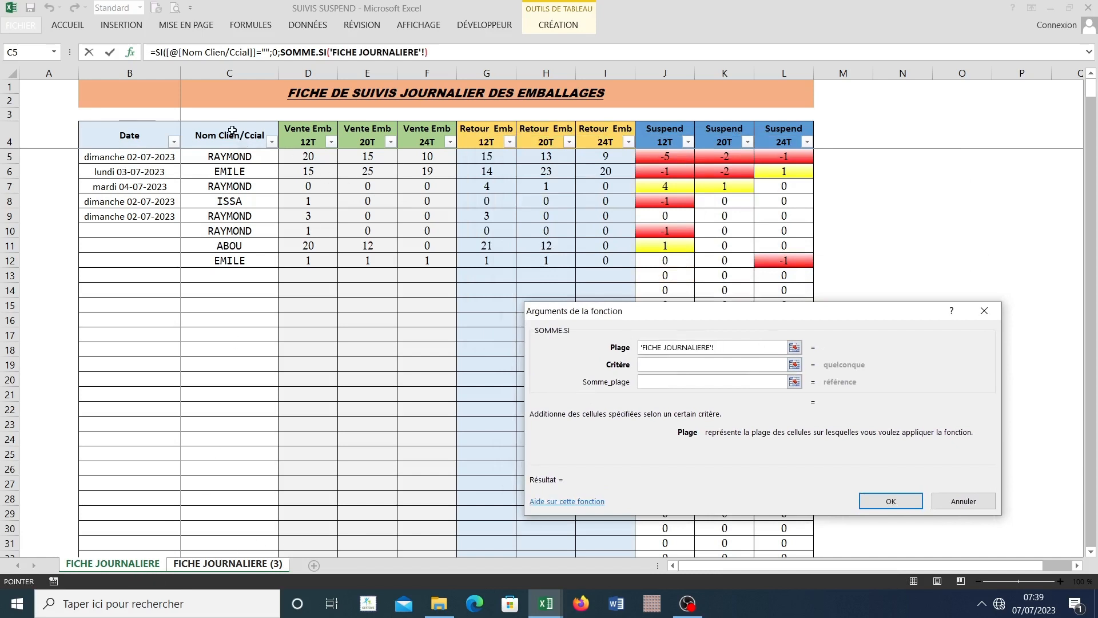
left_click_drag(230, 121, 779, 142)
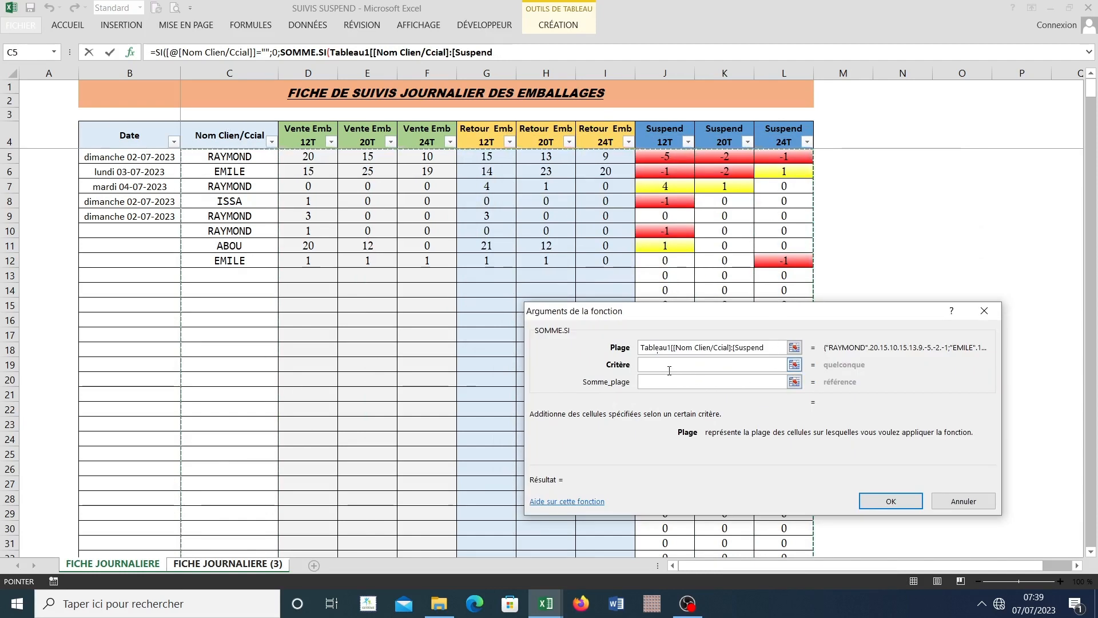
Step: Set the SOMME.SI criterion to the row's client name, [@[Nom Clien/Ccial]]
left_click(668, 370)
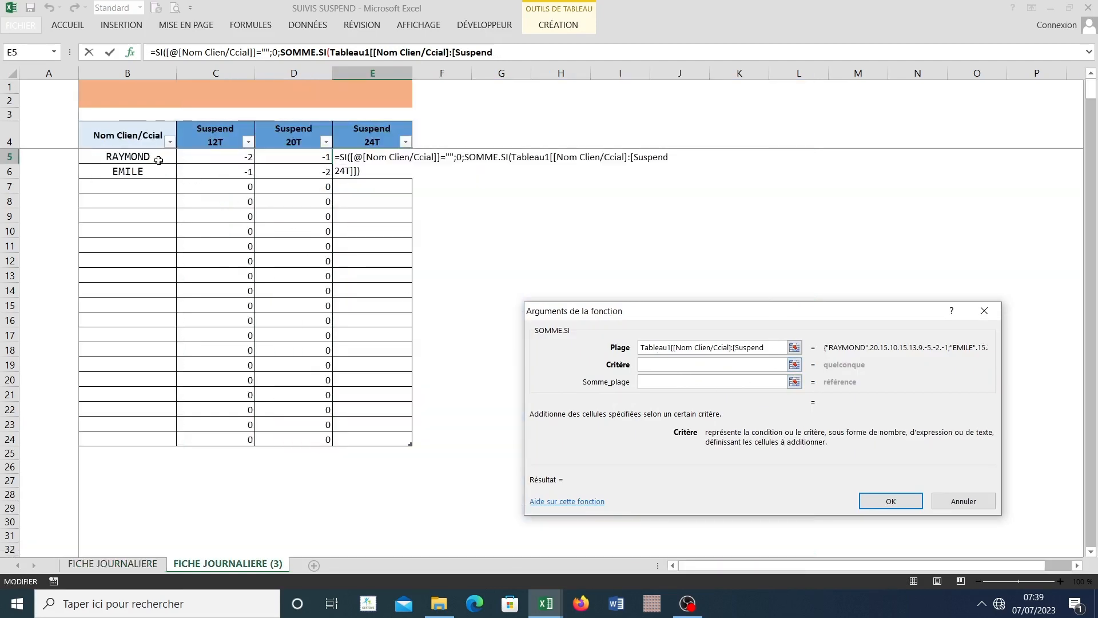
left_click(158, 160)
key("Tab")
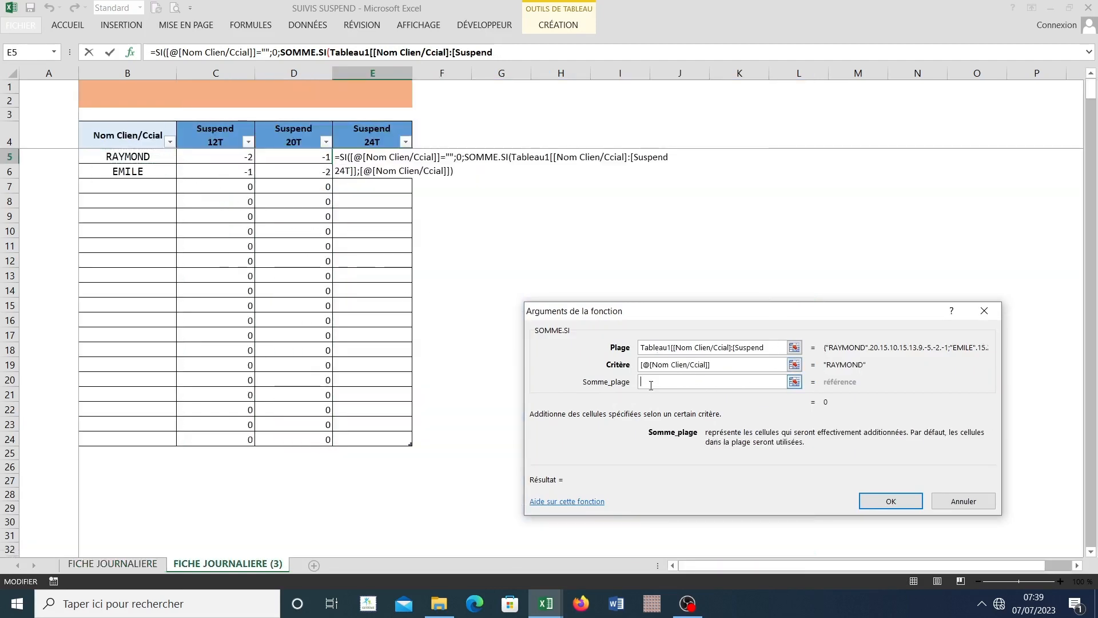
Step: Set the SOMME.SI sum range to the Suspend 24T column of Tableau1 on FICHE JOURNALIERE and submit the arguments
left_click(113, 563)
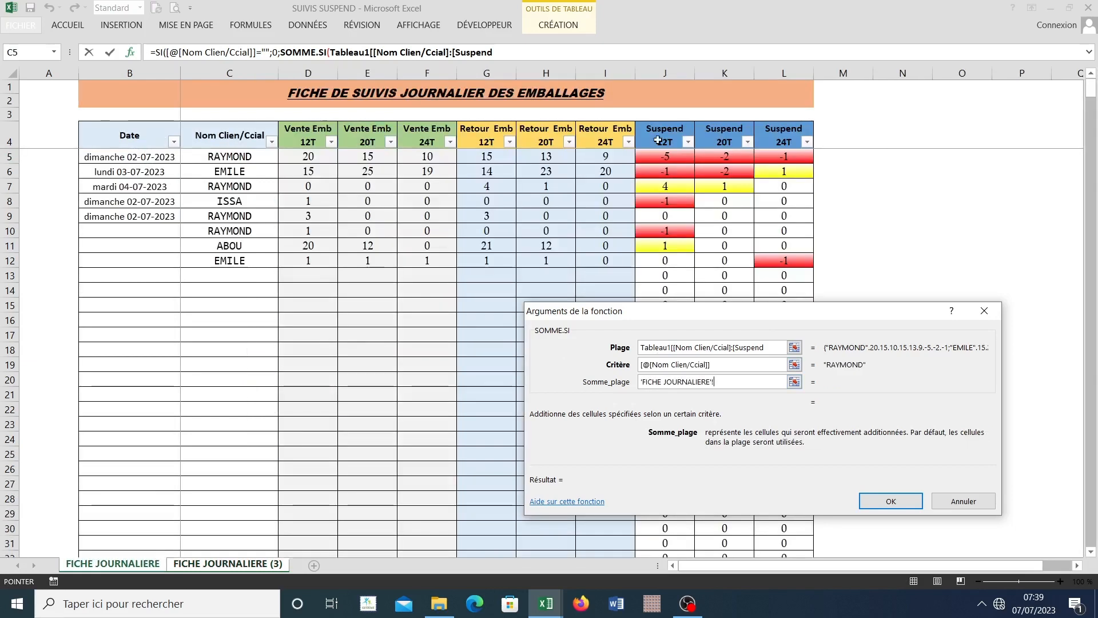
left_click_drag(827, 316, 457, 254)
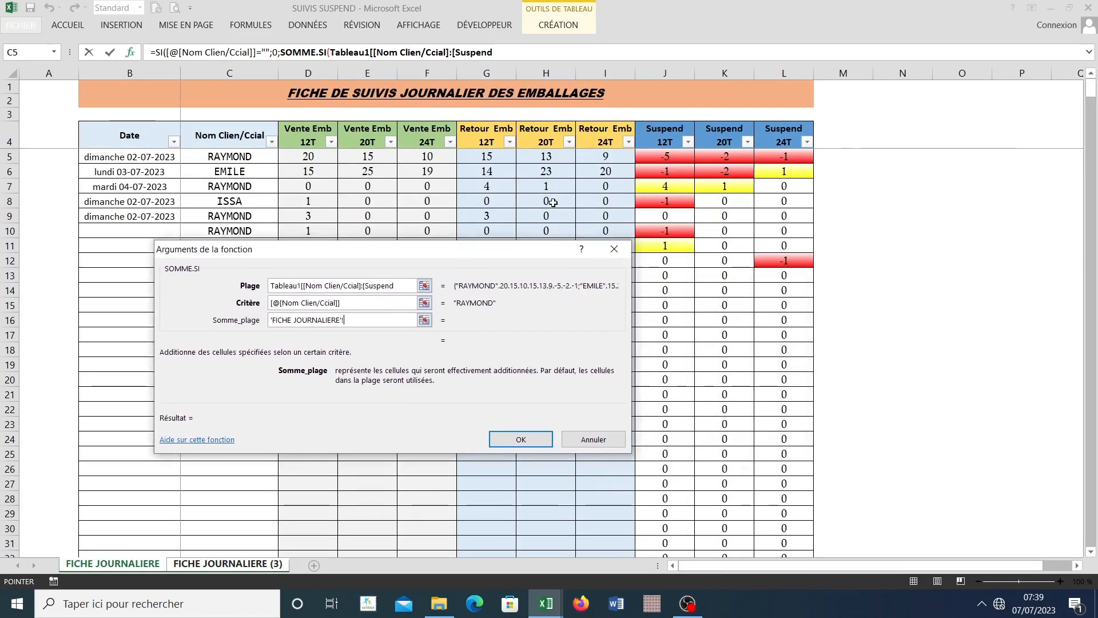
left_click(795, 122)
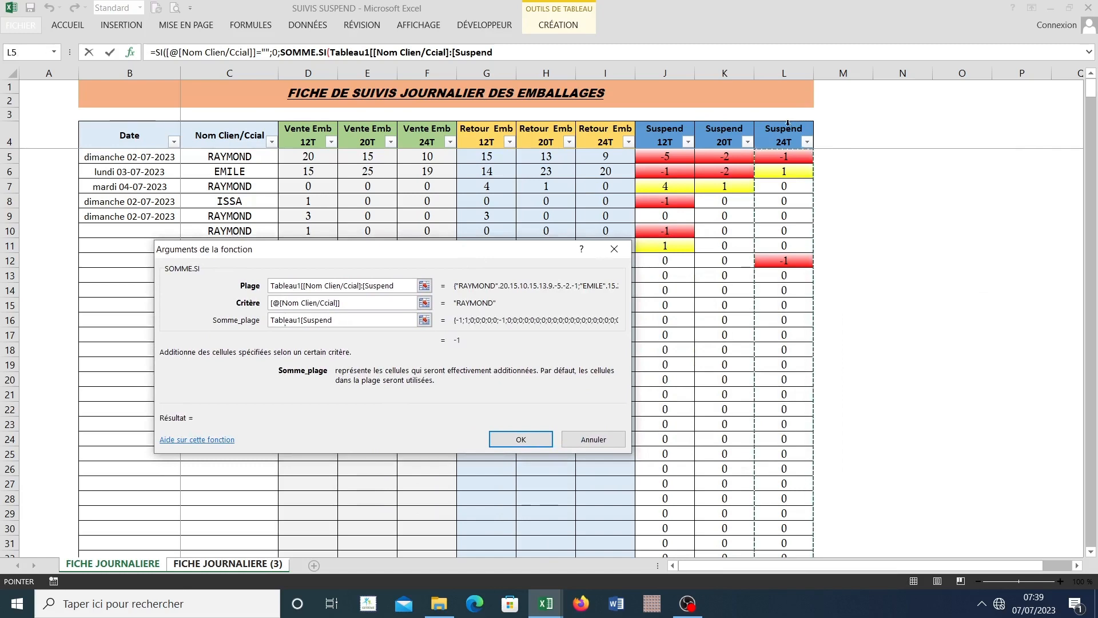
left_click(520, 440)
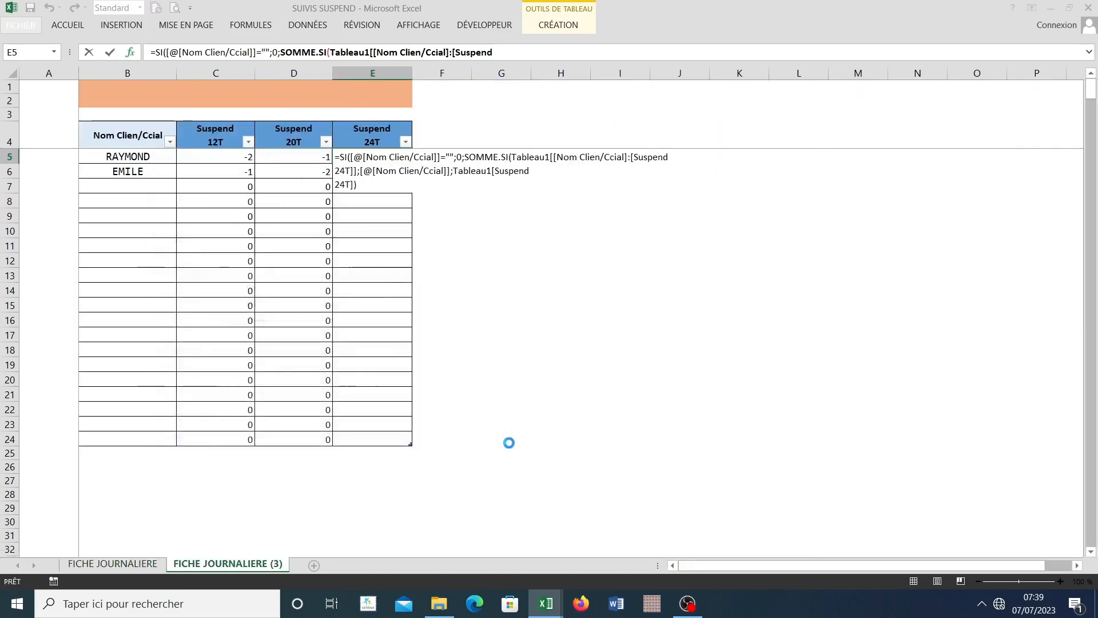
Step: Add the missing closing parenthesis at the end of the Suspend 24T formula and validate it in E5
left_click(558, 338)
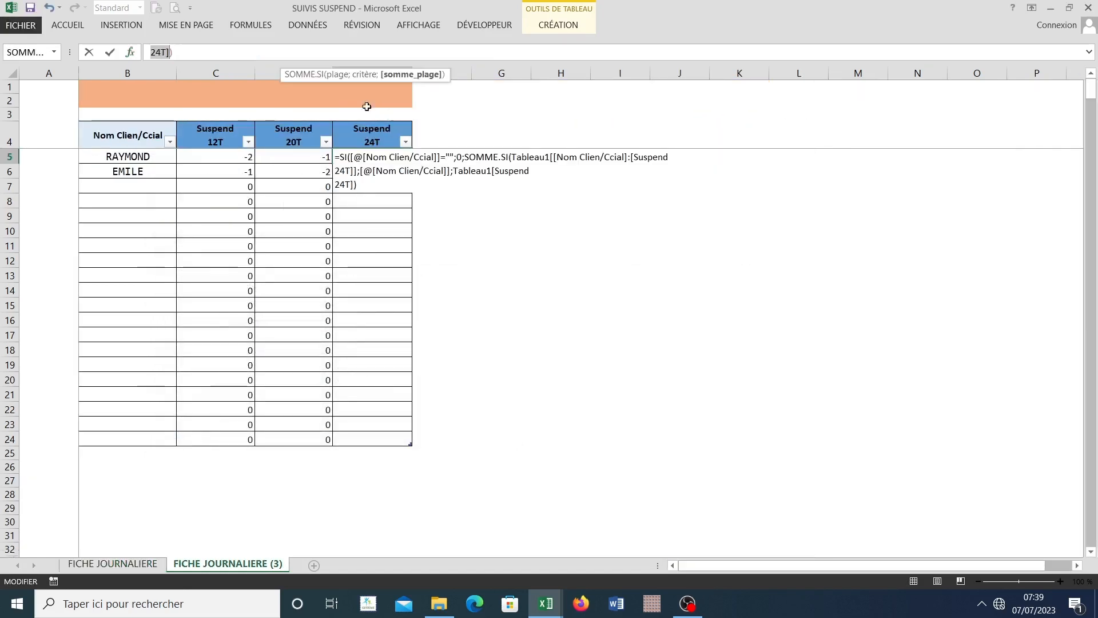
left_click(196, 54)
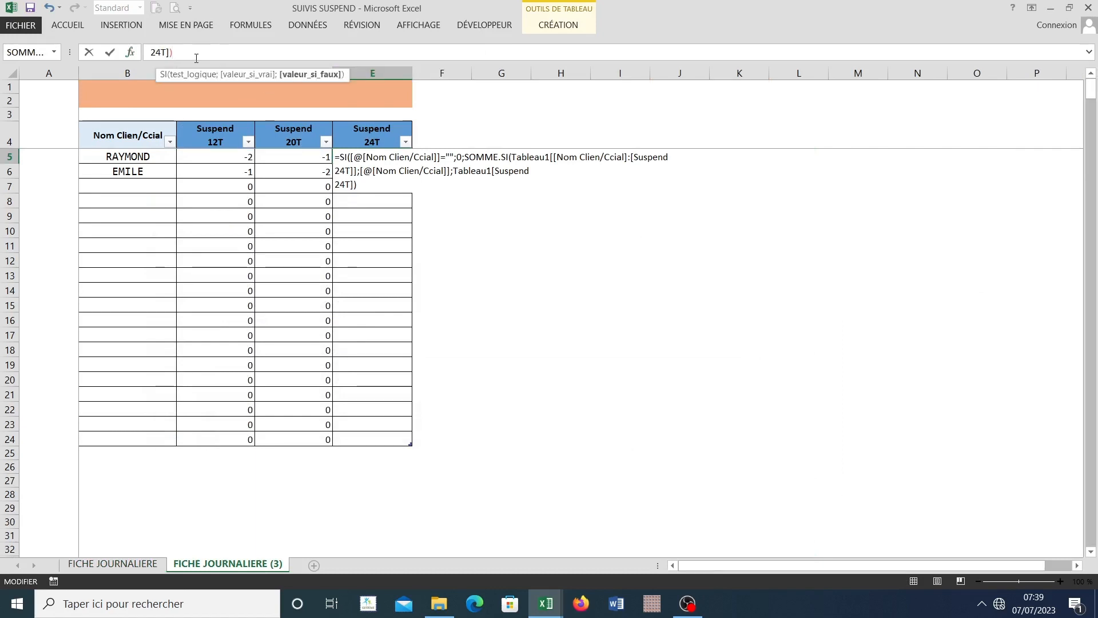
type(")")
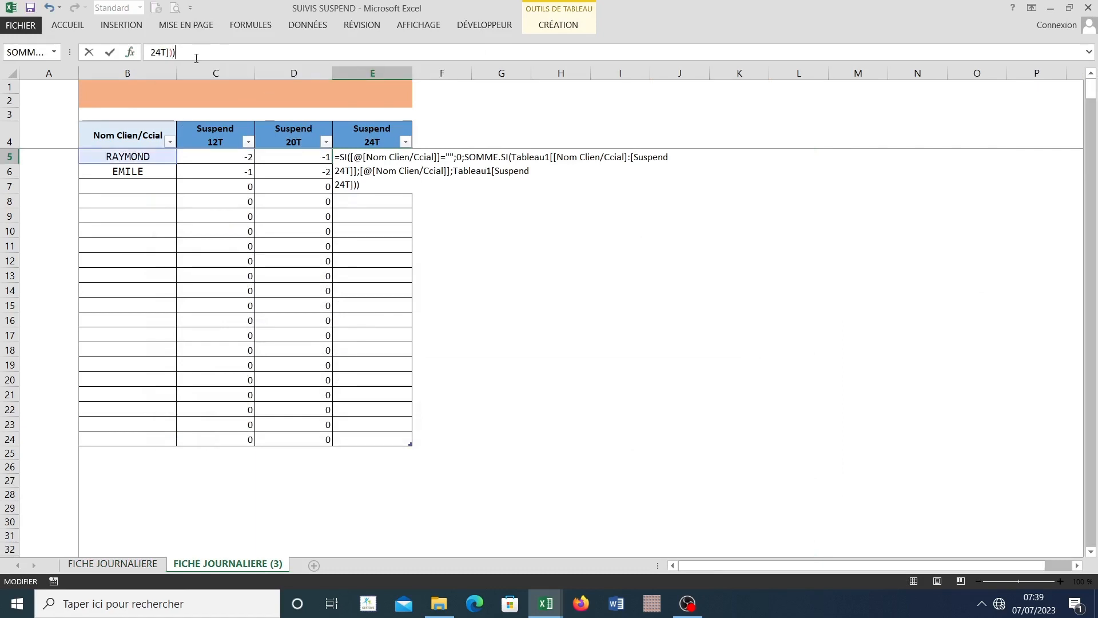
key("Return")
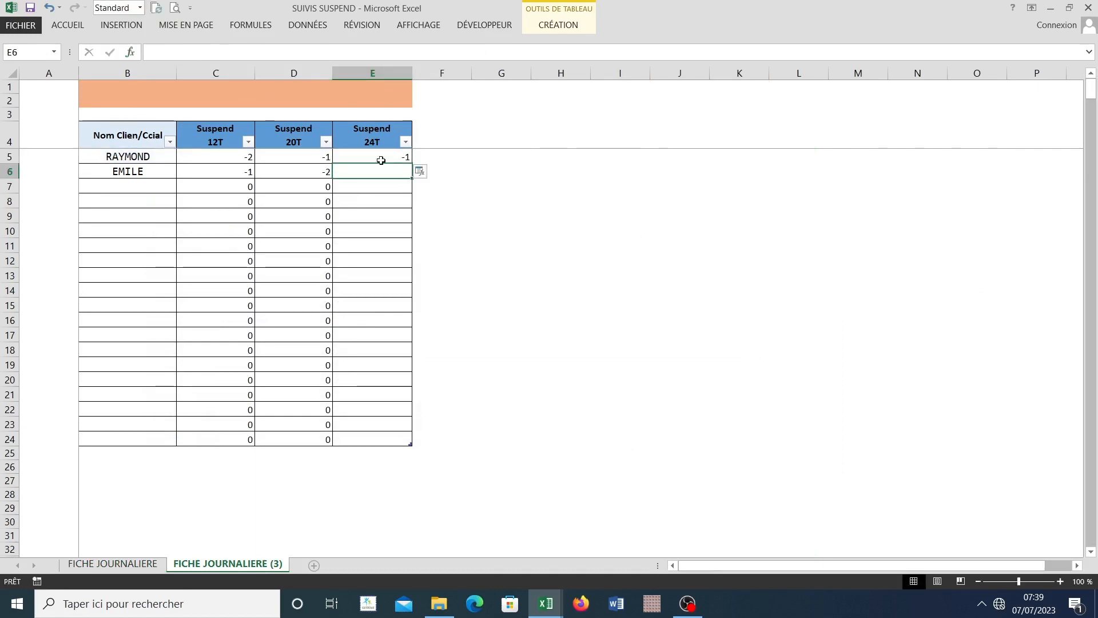
Step: Fill the E5 formula down the Suspend 24T column to row 24 on FICHE JOURNALIERE (3)
left_click(393, 160)
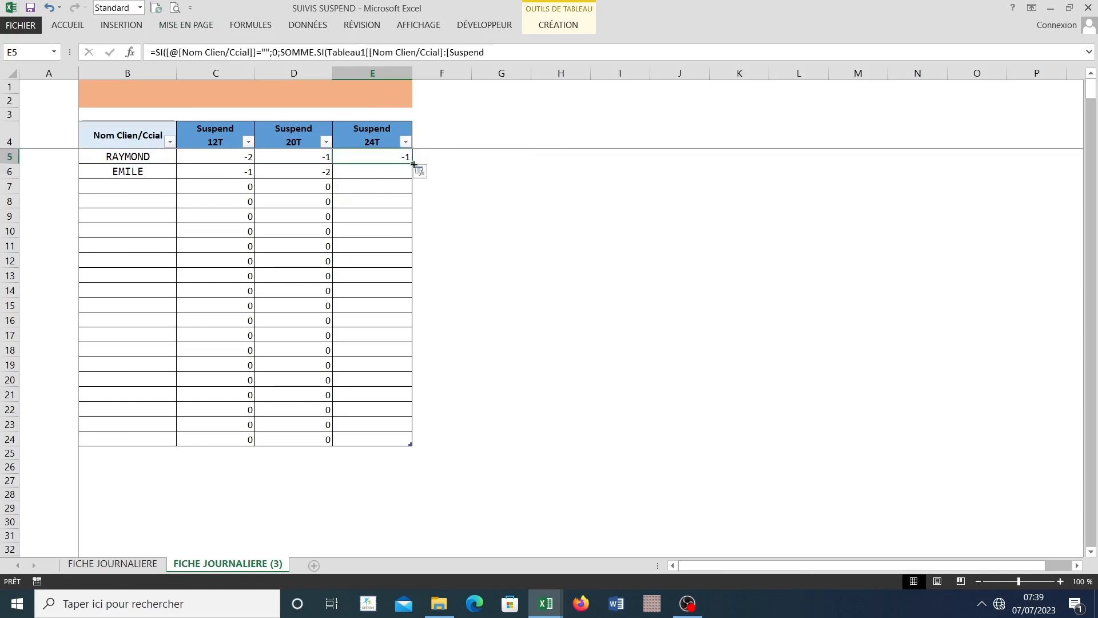
double_click(412, 164)
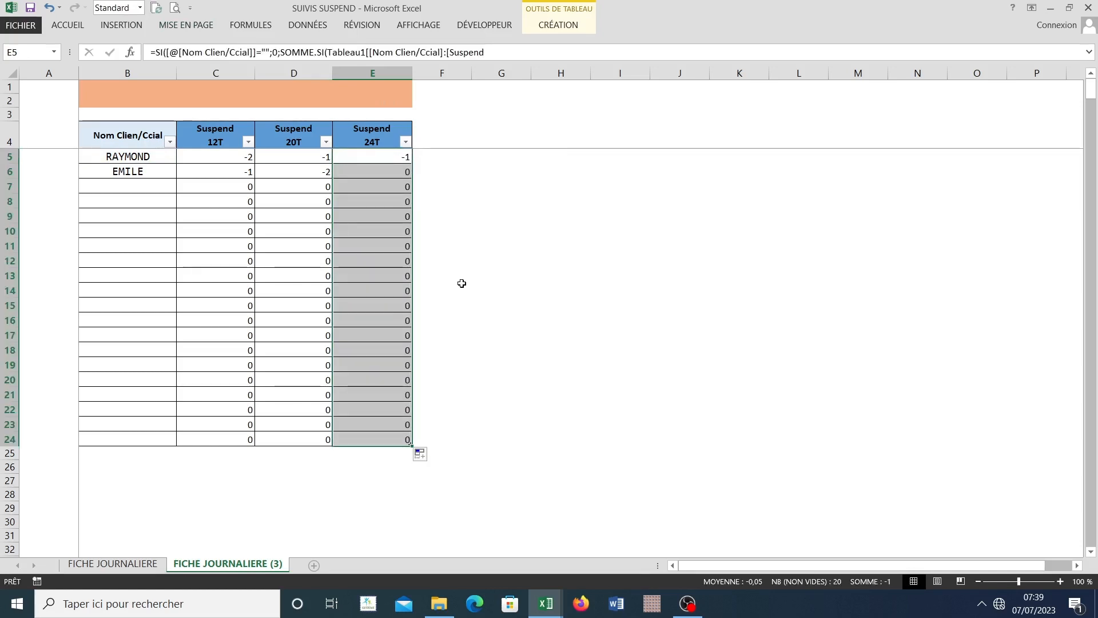
left_click(407, 291)
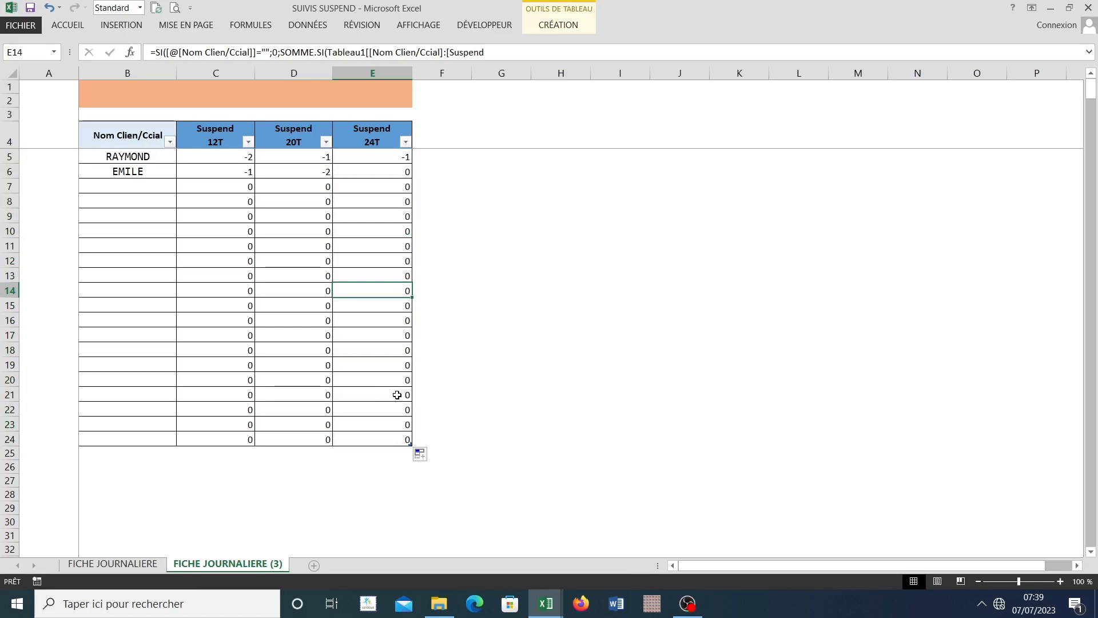
left_click(233, 245)
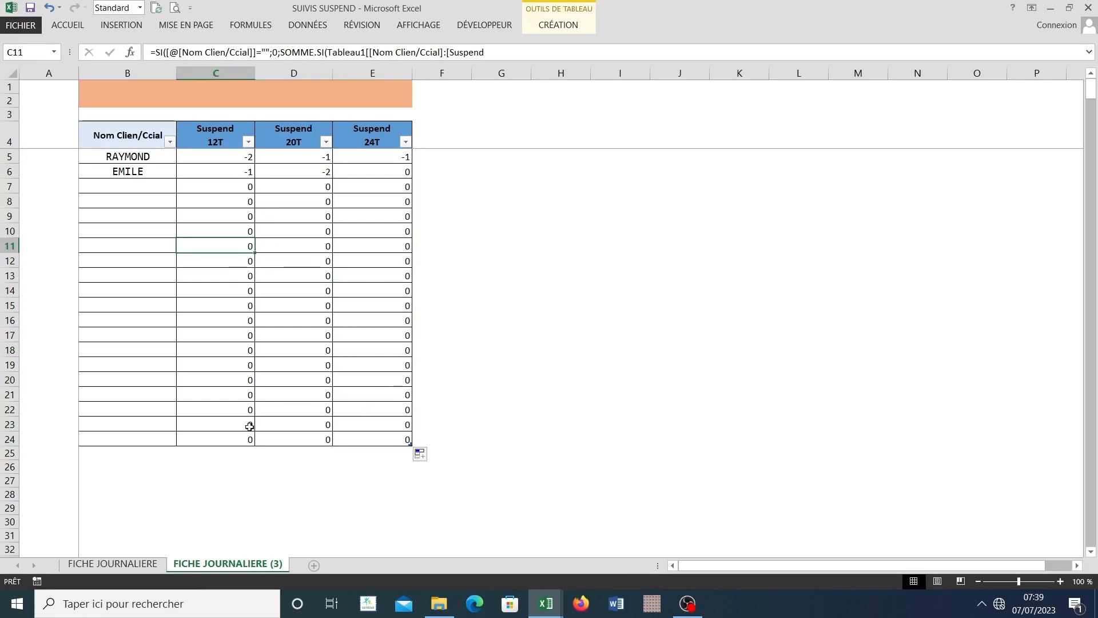
Step: Check the font and size used for the figures on the FICHE JOURNALIERE sheet
left_click(134, 567)
left_click(400, 234)
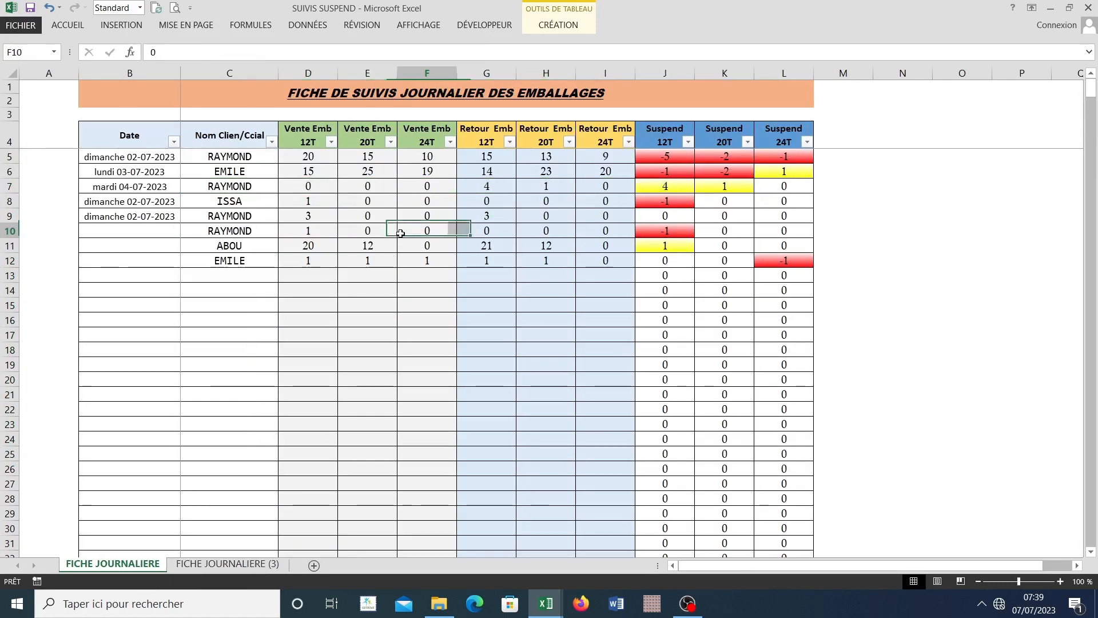
left_click(68, 25)
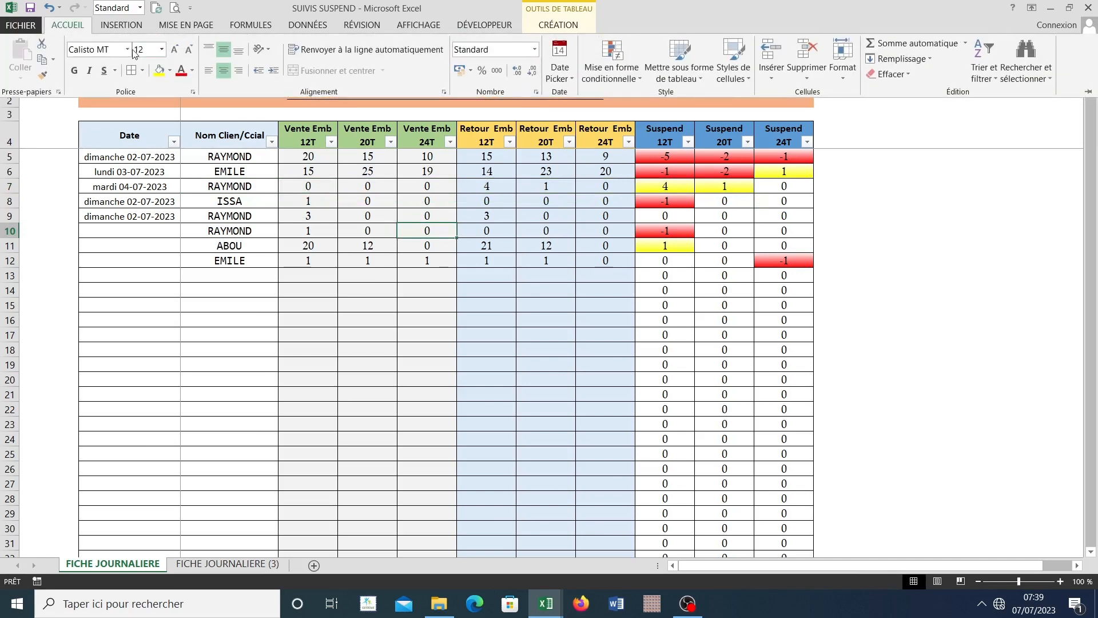
left_click(215, 563)
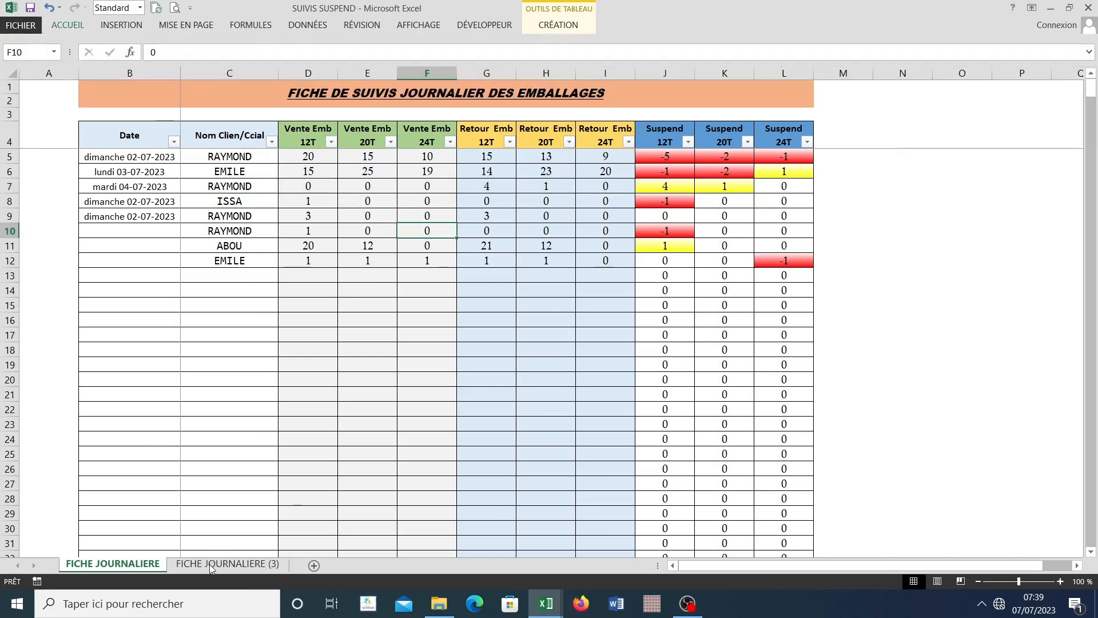
Step: Apply the Calisto MT font to the Suspend 12T, 20T and 24T figures in C5:E24 on FICHE JOURNALIERE (3)
left_click(215, 563)
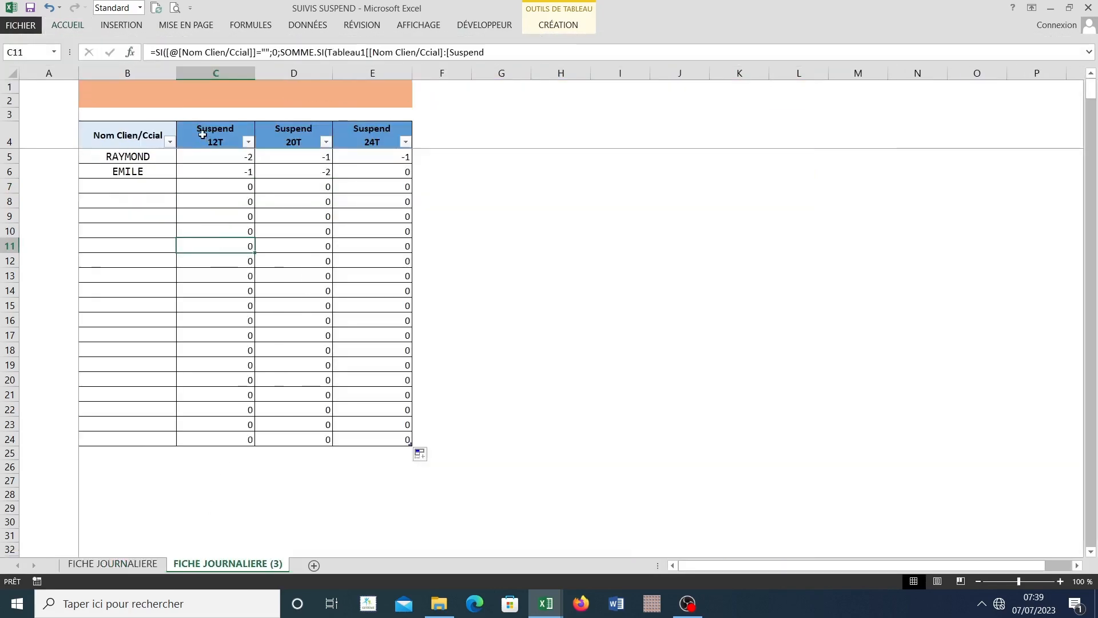
left_click_drag(204, 124, 383, 137)
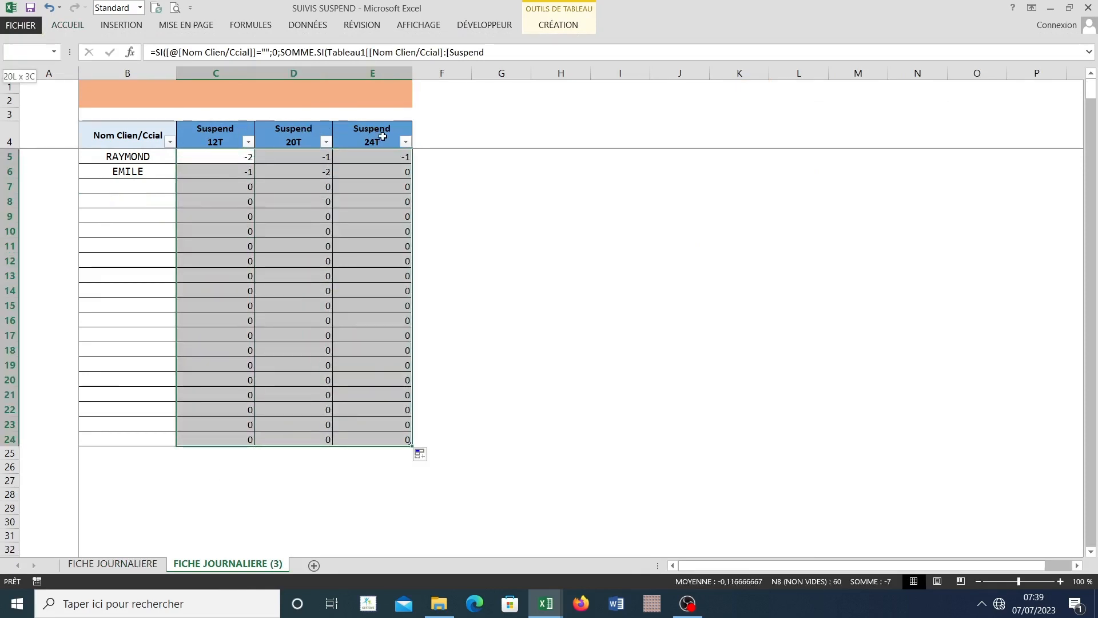
left_click(80, 28)
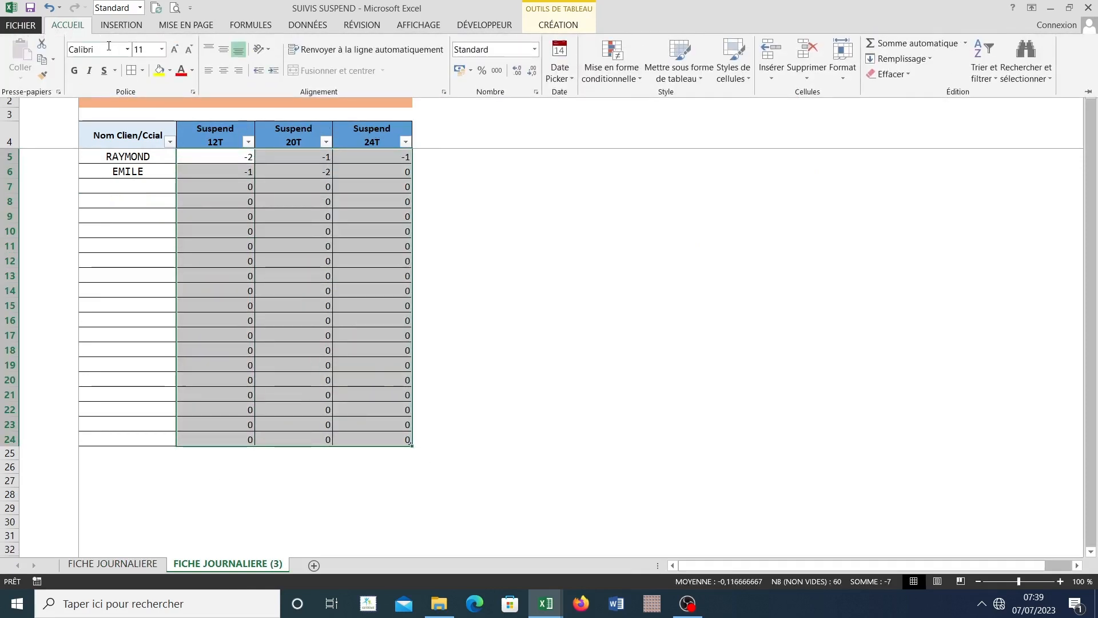
left_click(109, 45)
type("Cali")
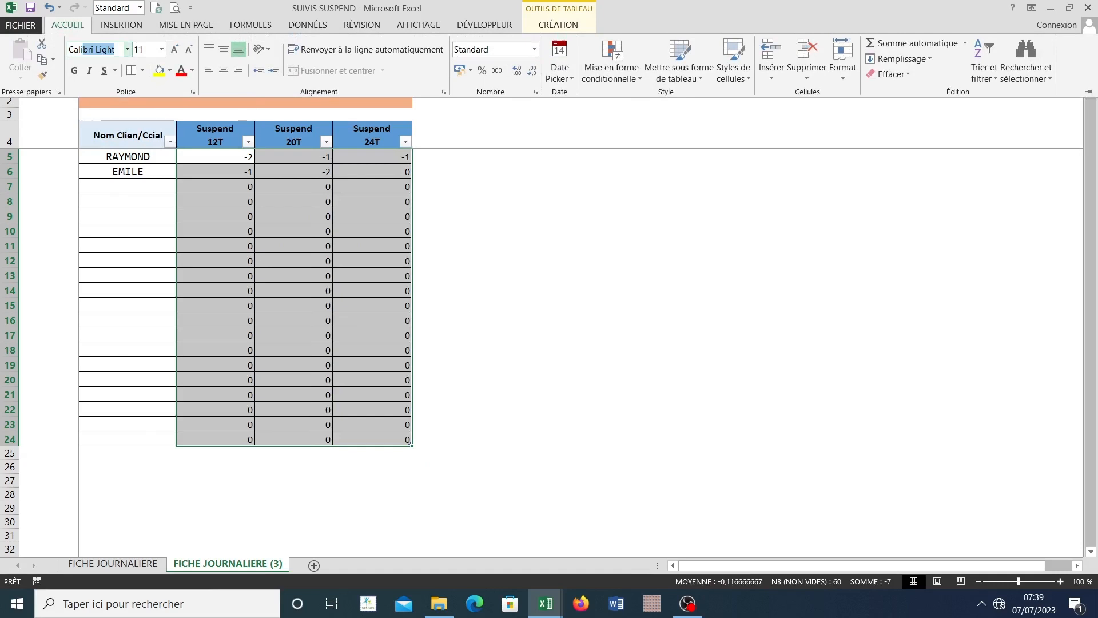
key("Escape")
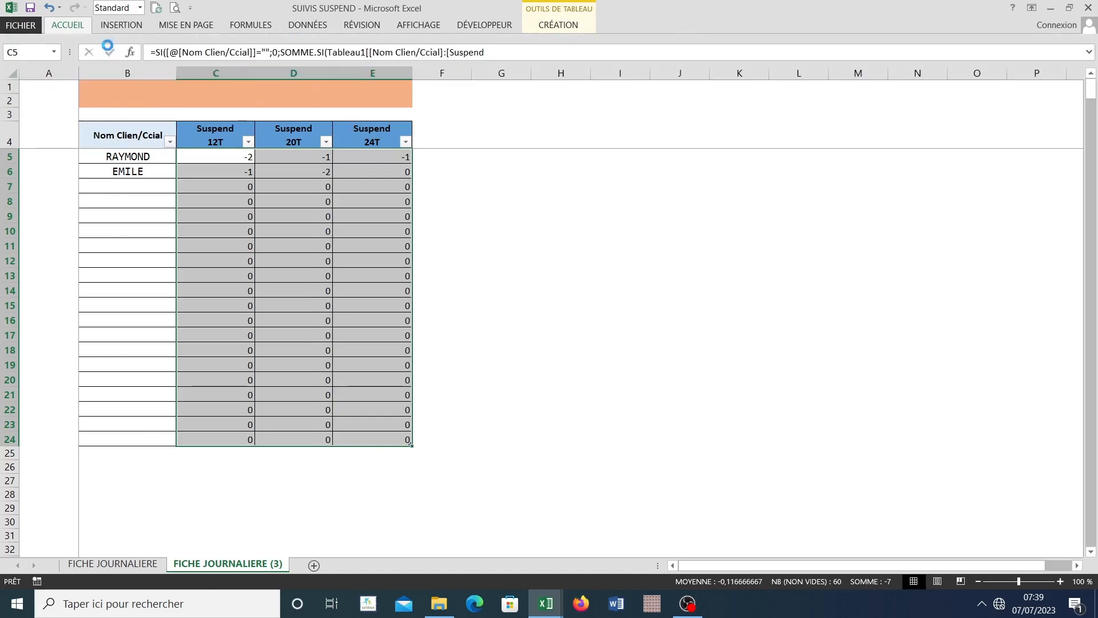
left_click(67, 24)
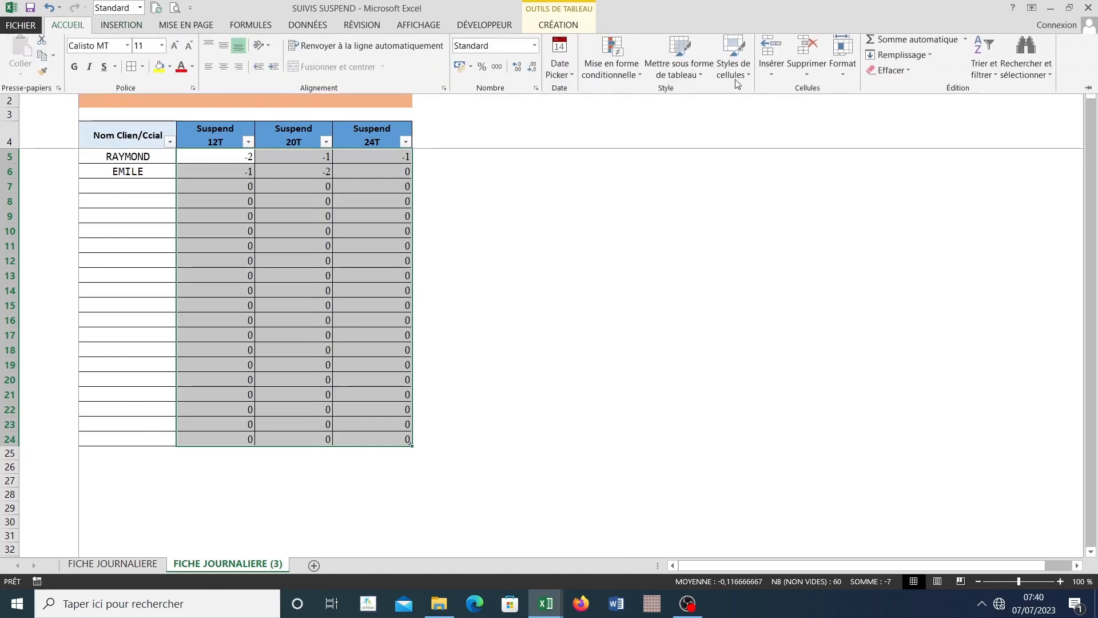
Step: Keep the ribbon commands permanently displayed and set the figures in C5:E24 to font size 12
left_click(1032, 12)
left_click(961, 110)
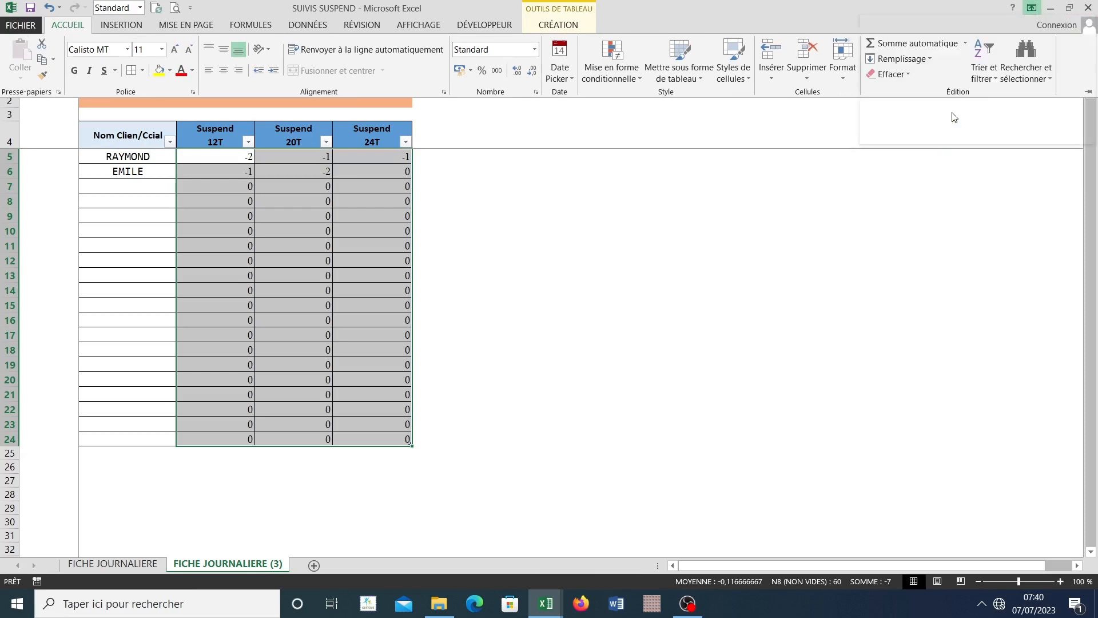
left_click(174, 49)
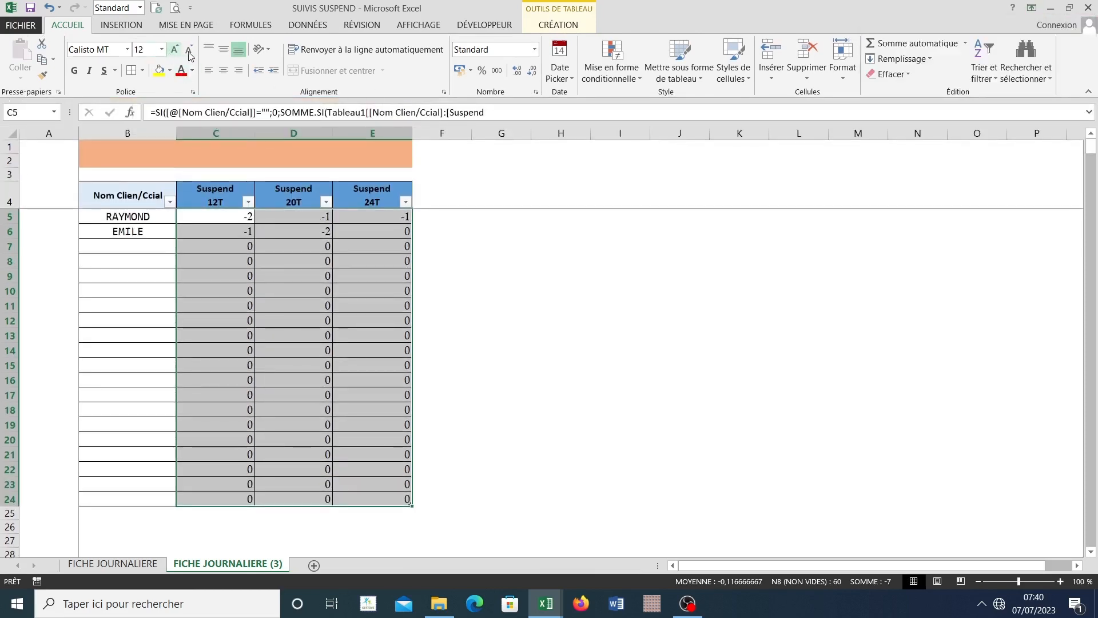
Step: Centre the figures in C5:E24 horizontally and vertically
left_click(224, 71)
left_click(223, 50)
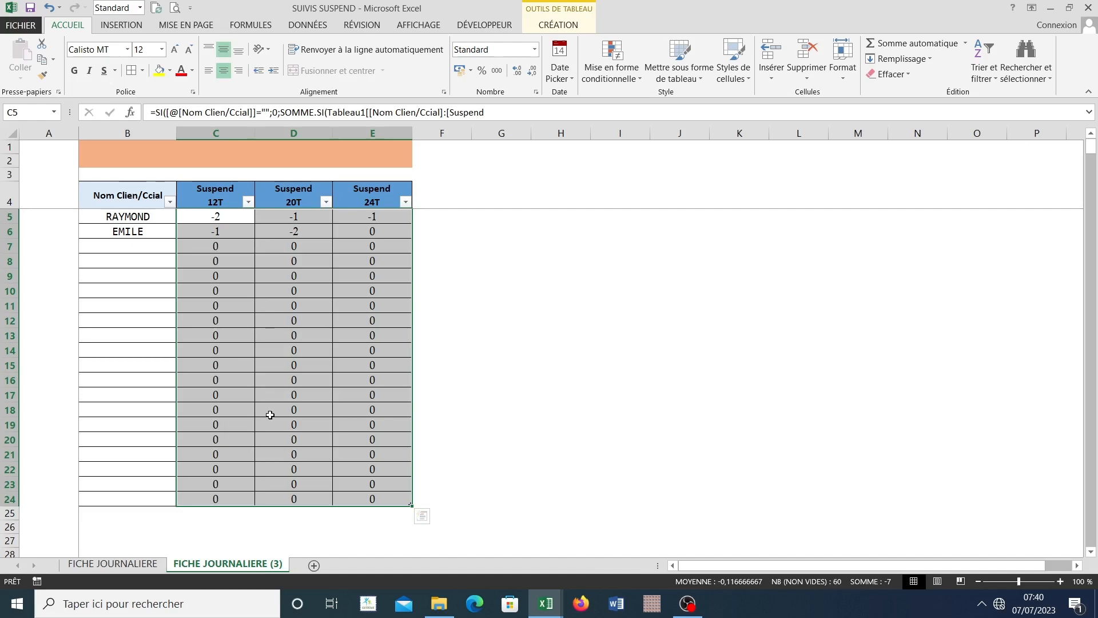
left_click(303, 428)
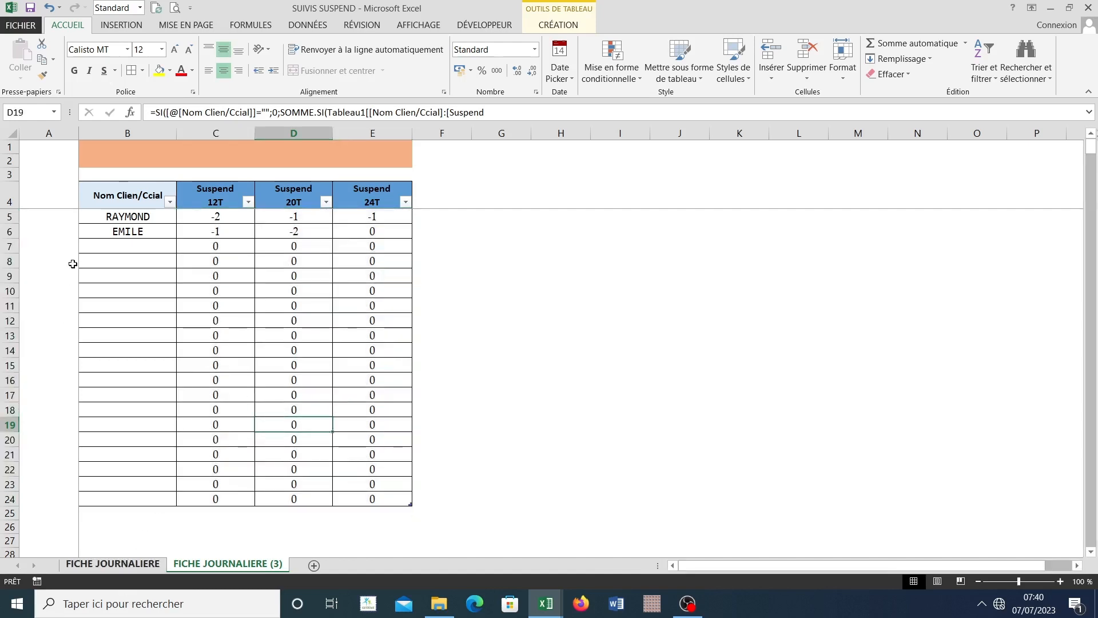
Step: Review the client names and suspended packaging on FICHE JOURNALIERE to identify clients missing from FICHE JOURNALIERE (3)
left_click(127, 563)
left_click(230, 263)
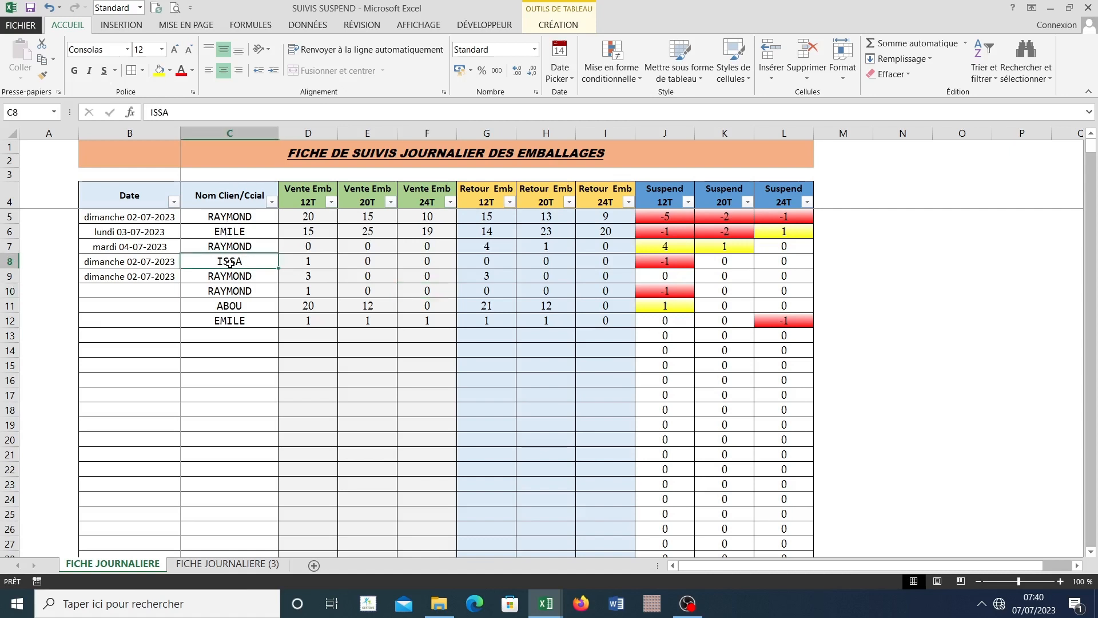
left_click(229, 336)
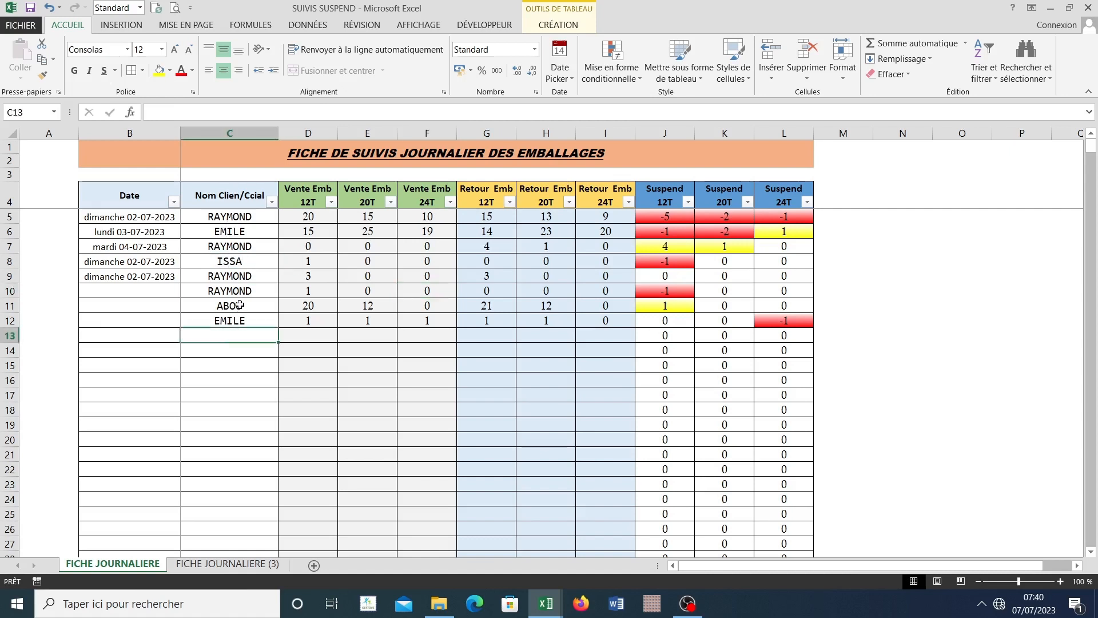
left_click(235, 262)
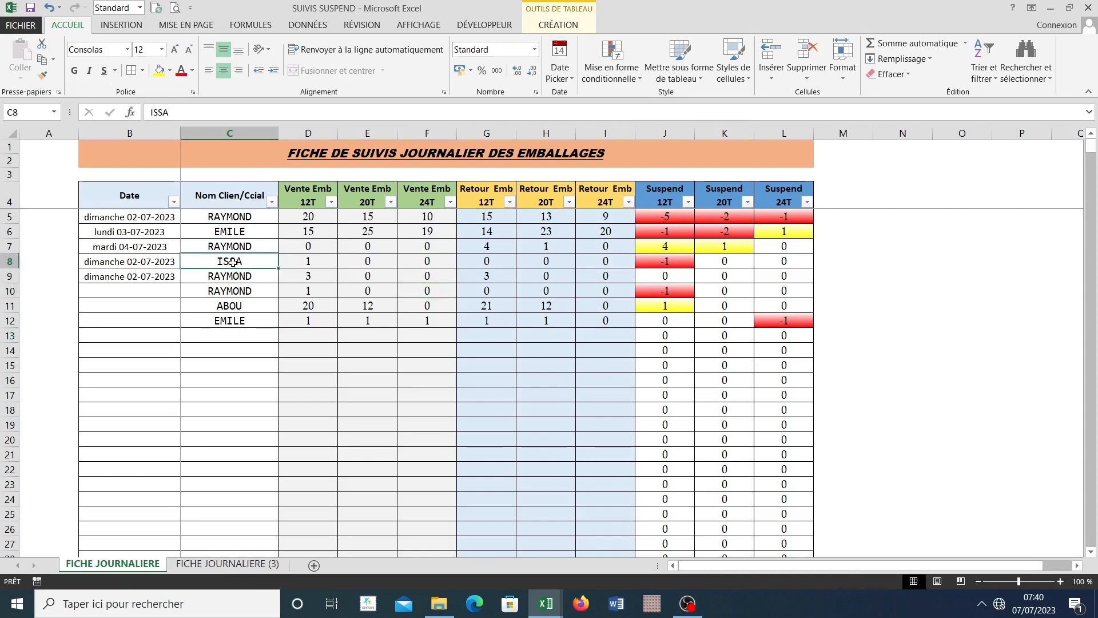
left_click(227, 306)
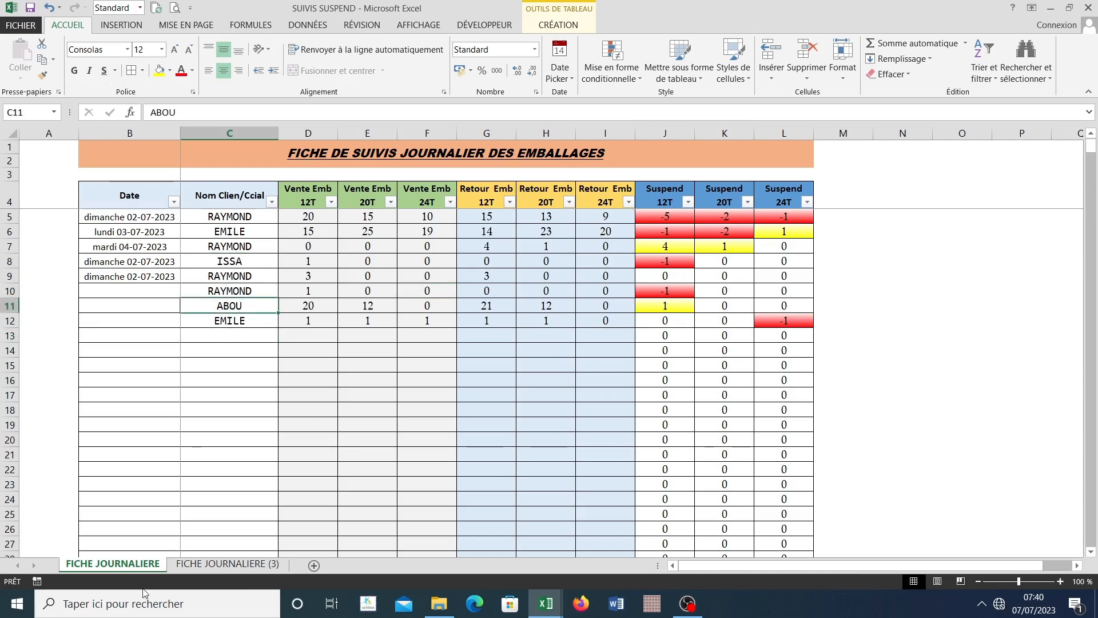
left_click_drag(230, 261, 657, 261)
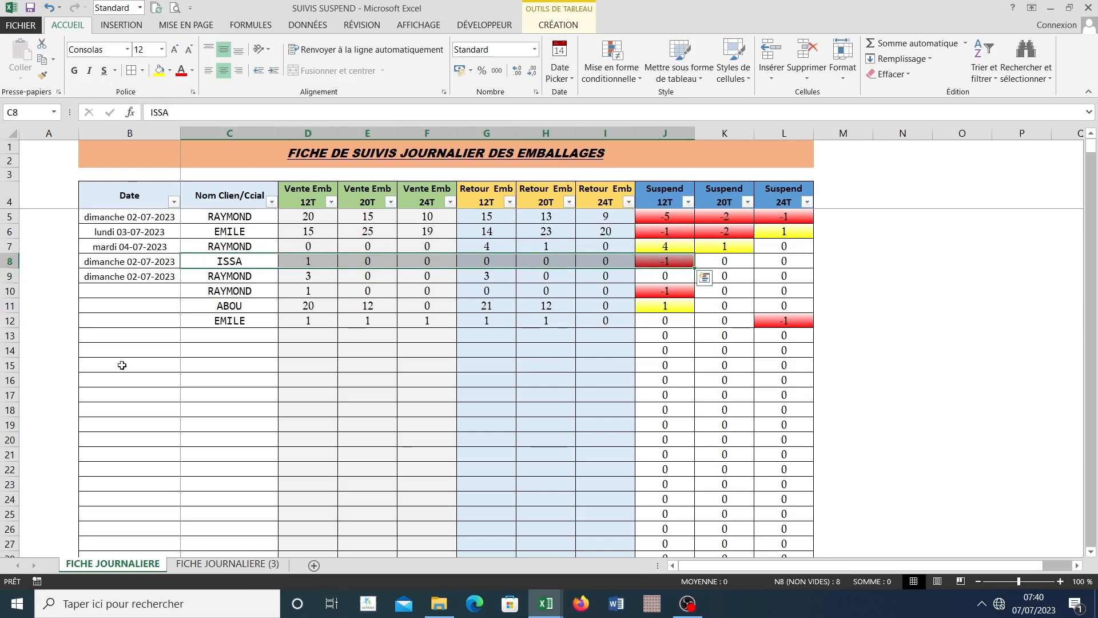
left_click(228, 563)
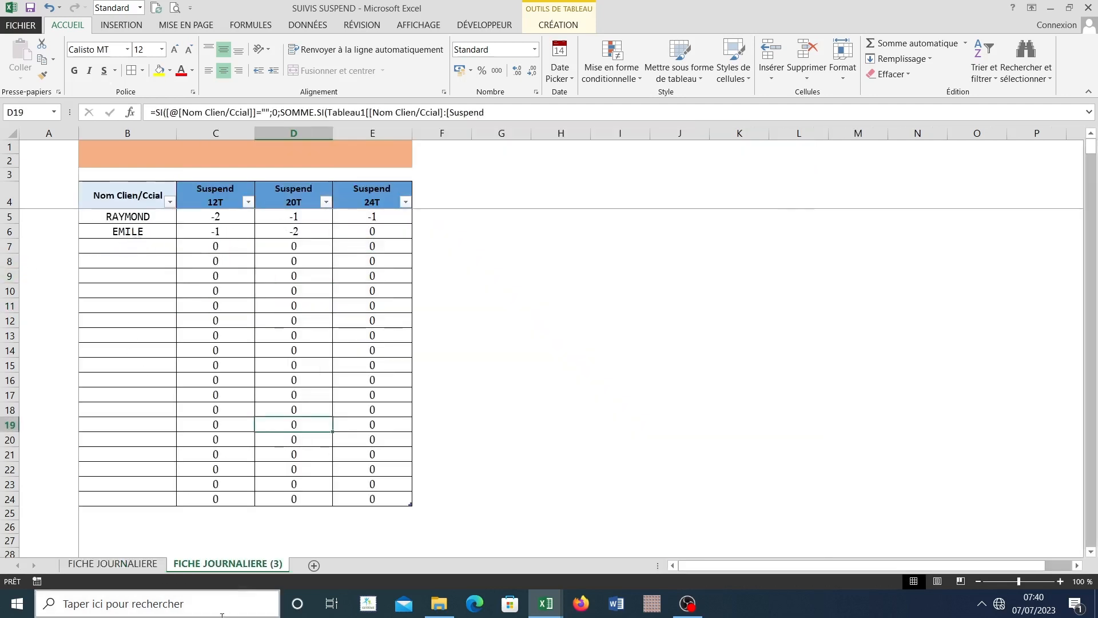
left_click(140, 564)
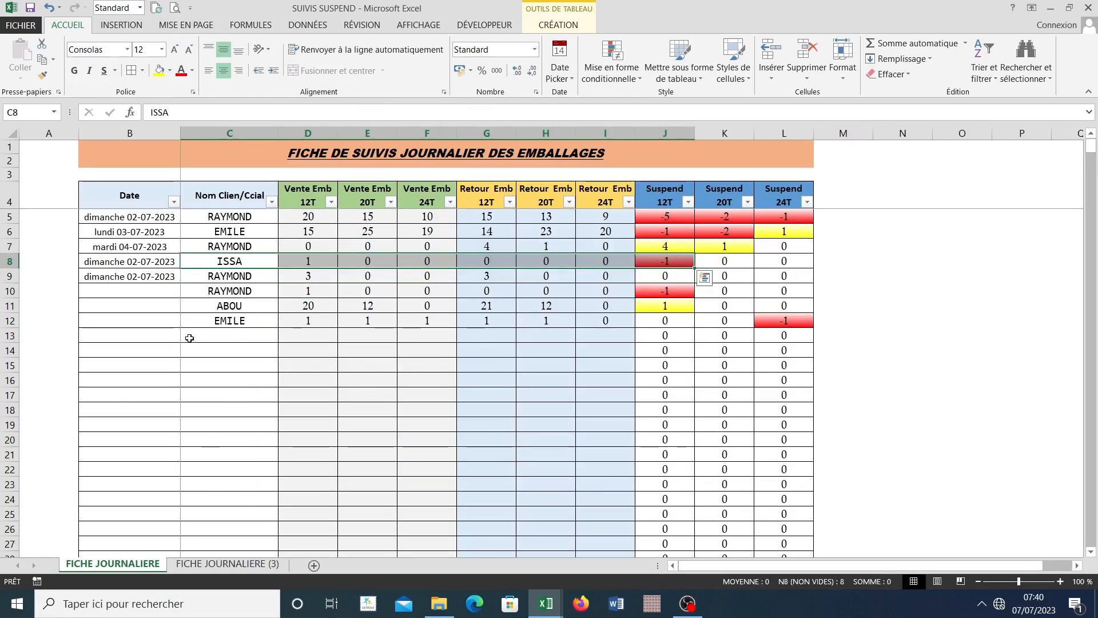
left_click(207, 566)
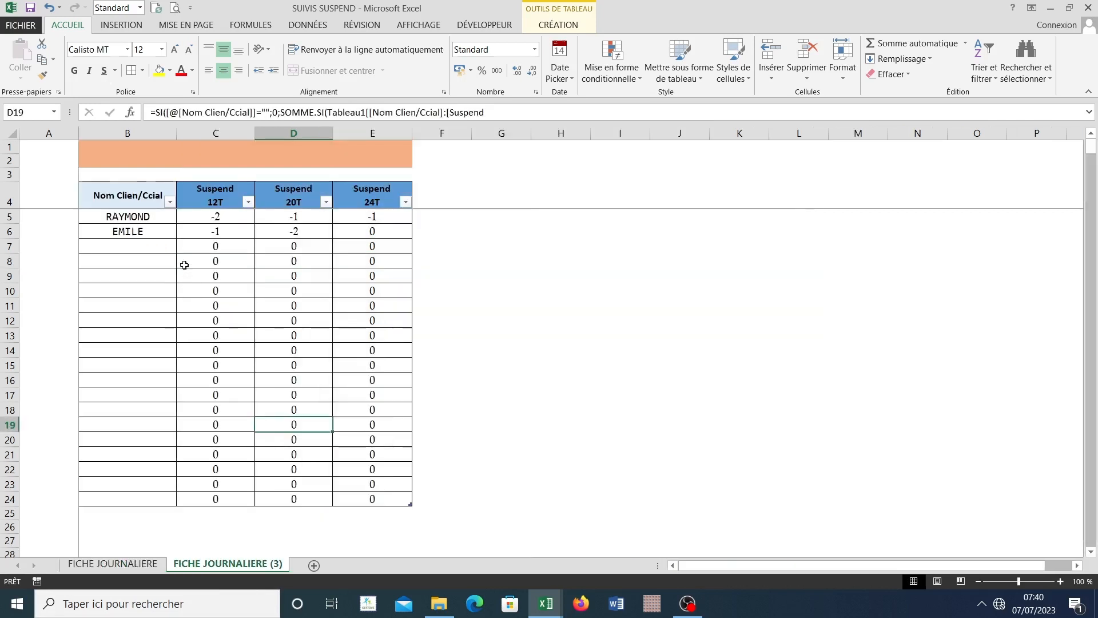
Step: Enter the client name from row 8 of FICHE JOURNALIERE in B7 of FICHE JOURNALIERE (3) and check its Suspend 12T total
left_click(121, 248)
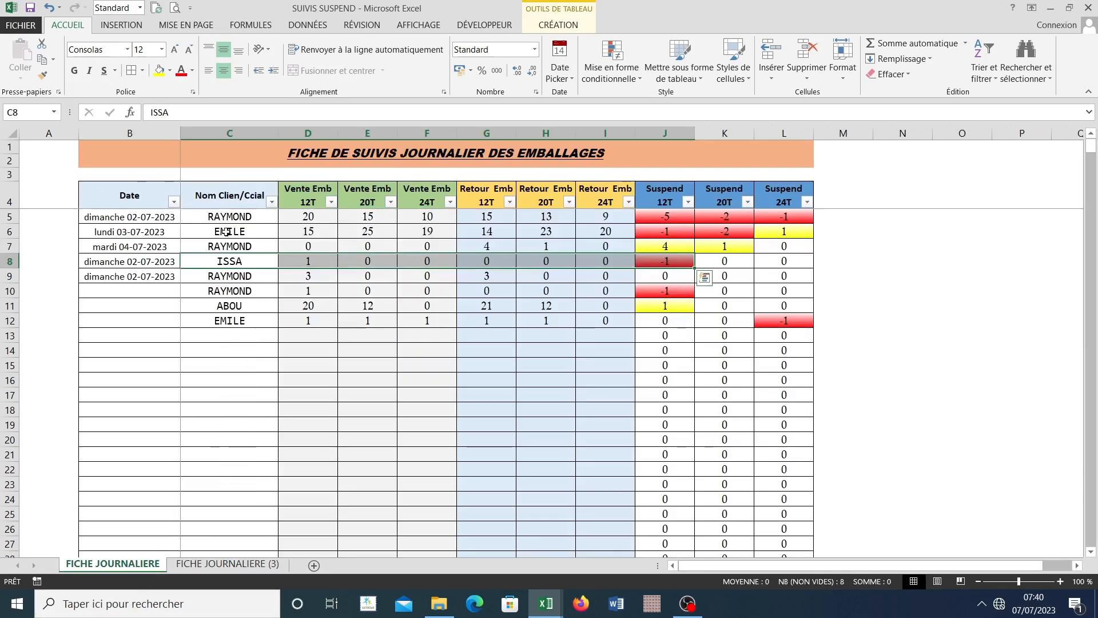
left_click(235, 276)
left_click(242, 264)
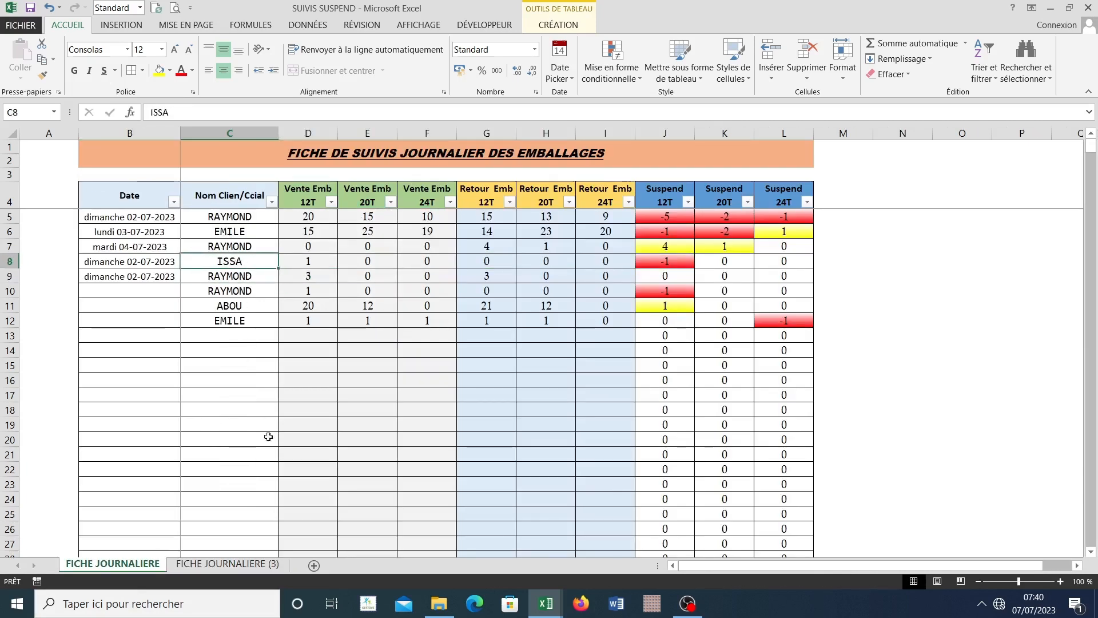
left_click(214, 567)
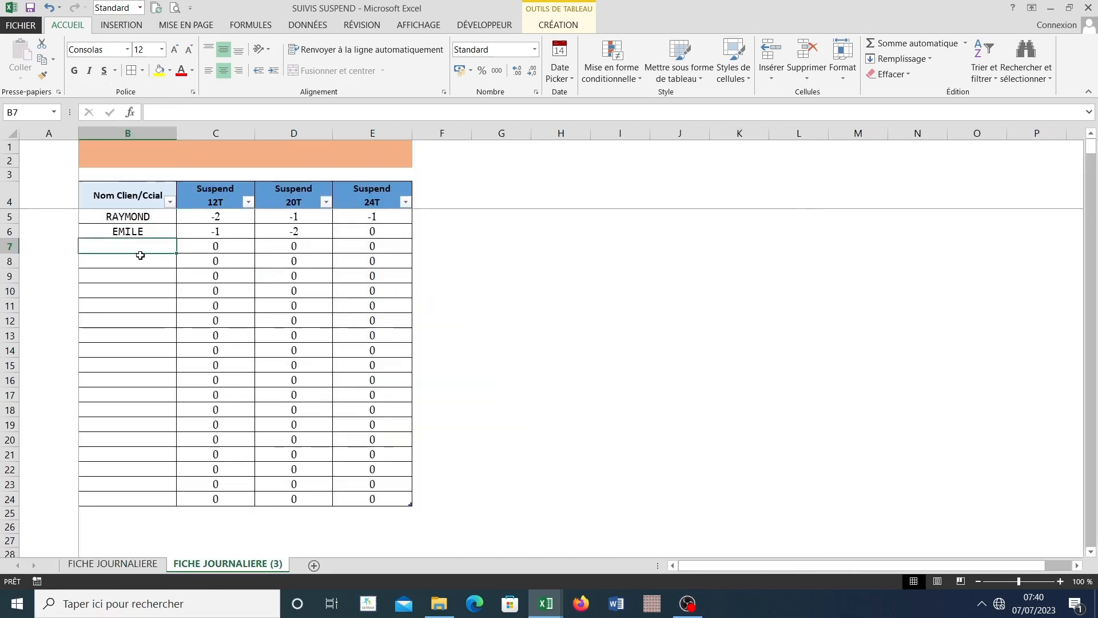
type("i")
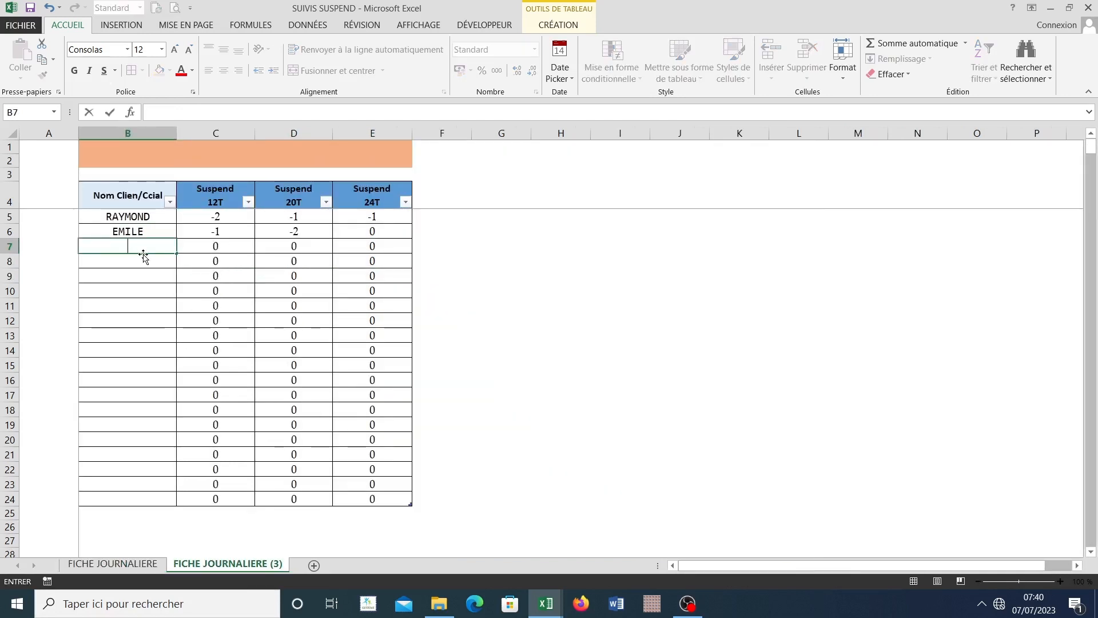
type("ISSA")
key("Return")
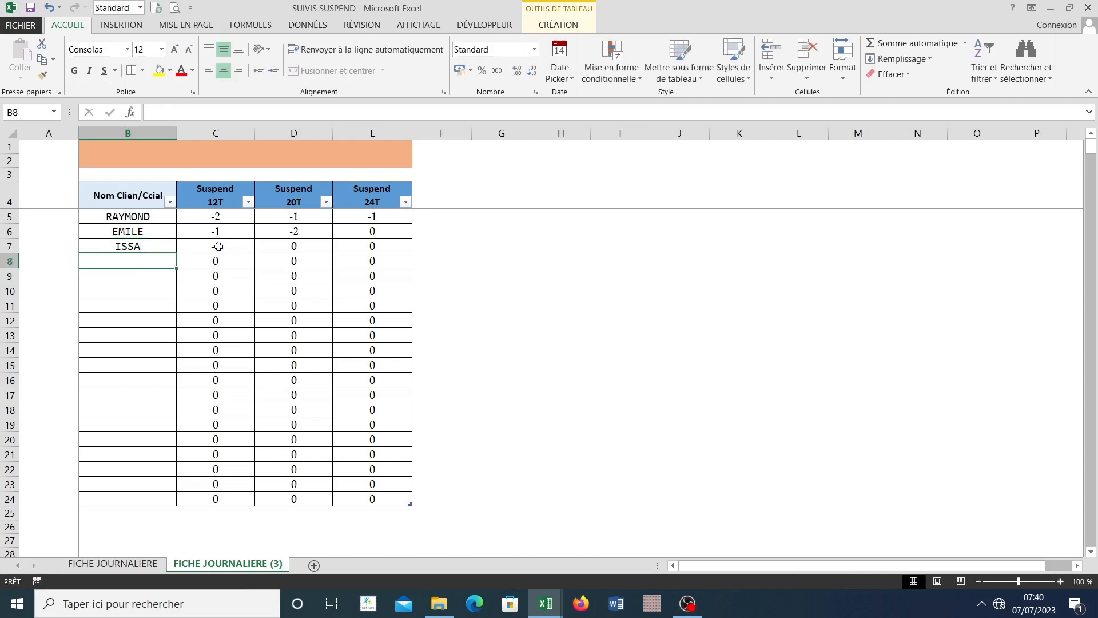
left_click(218, 247)
left_click(124, 246)
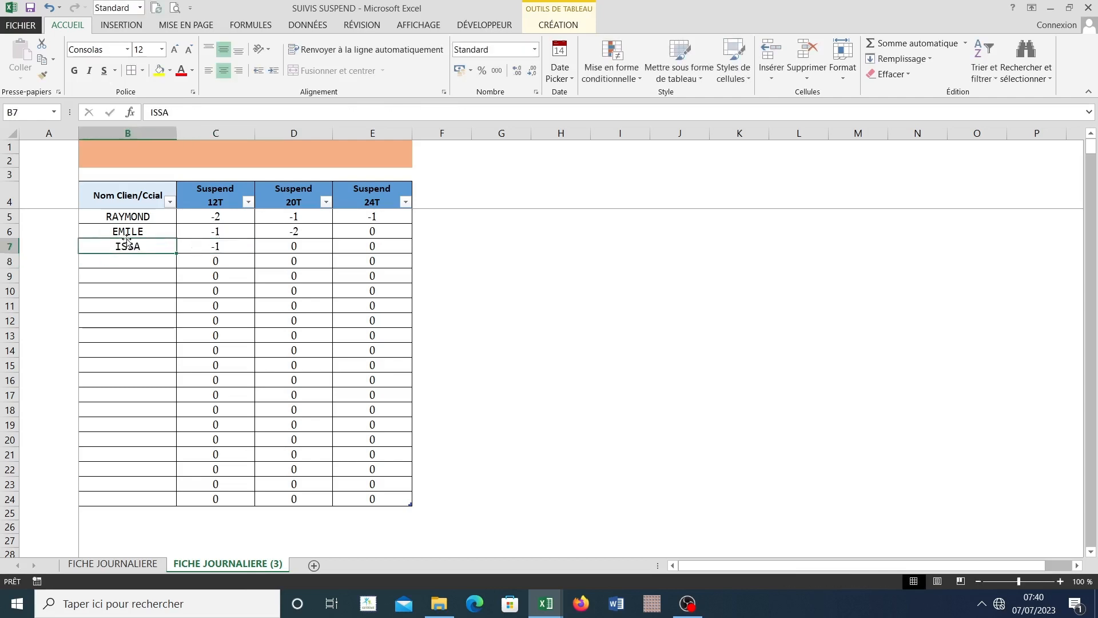
left_click(231, 249)
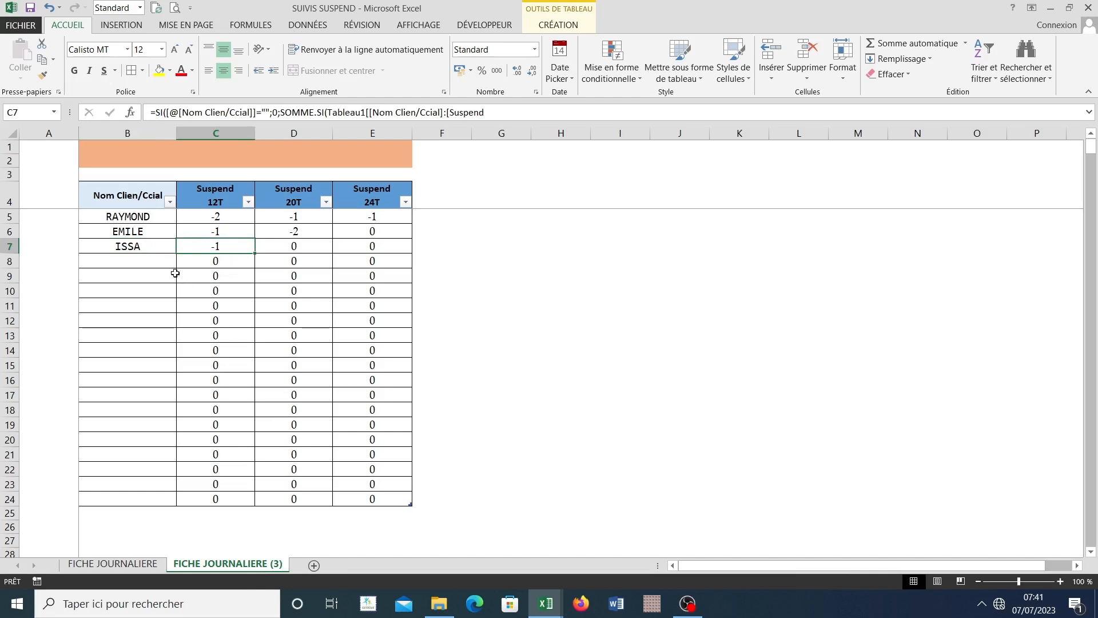
Step: Enter the client name from row 11 of FICHE JOURNALIERE in B8 and check its Suspend 12T total
left_click(139, 265)
type("AB")
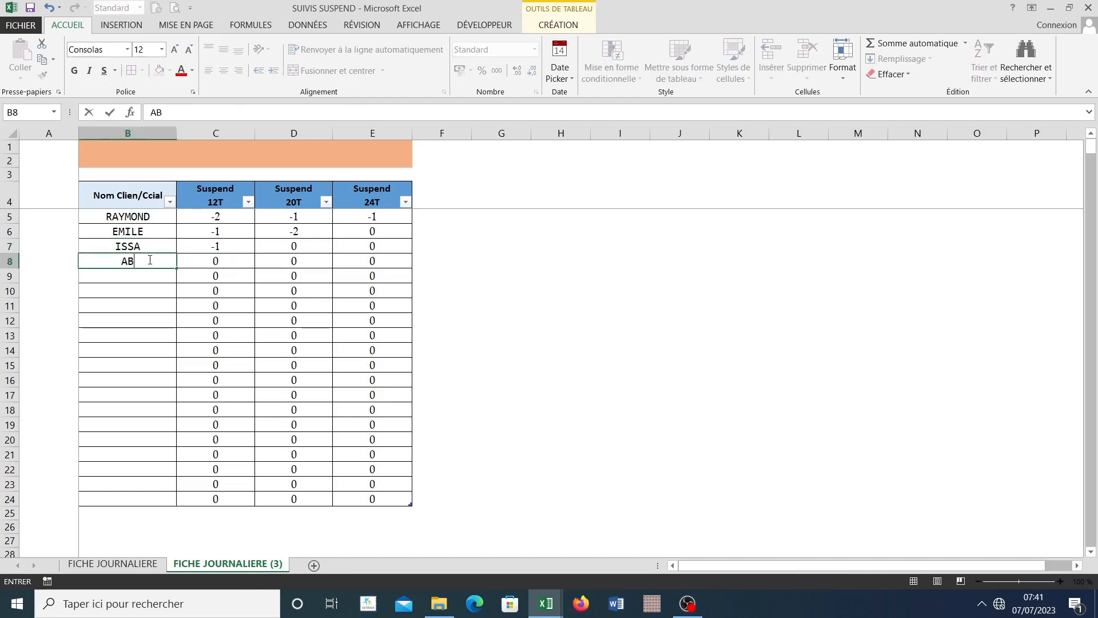
type("OU")
key("Return")
left_click(221, 268)
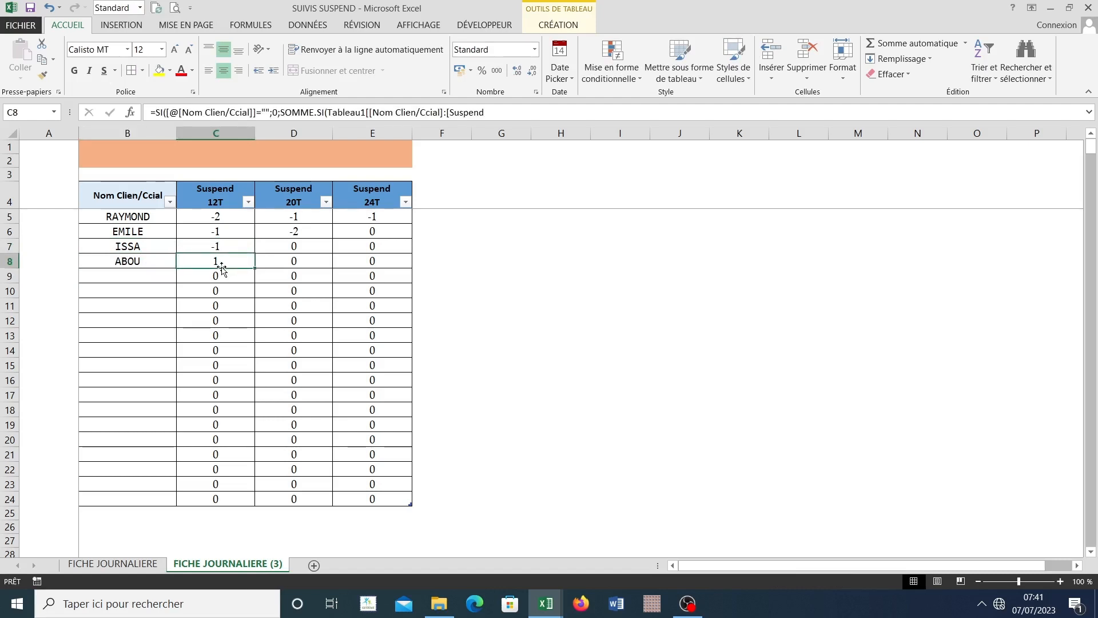
Step: Compare the Suspend columns on FICHE JOURNALIERE with the per-client totals on FICHE JOURNALIERE (3)
left_click(140, 565)
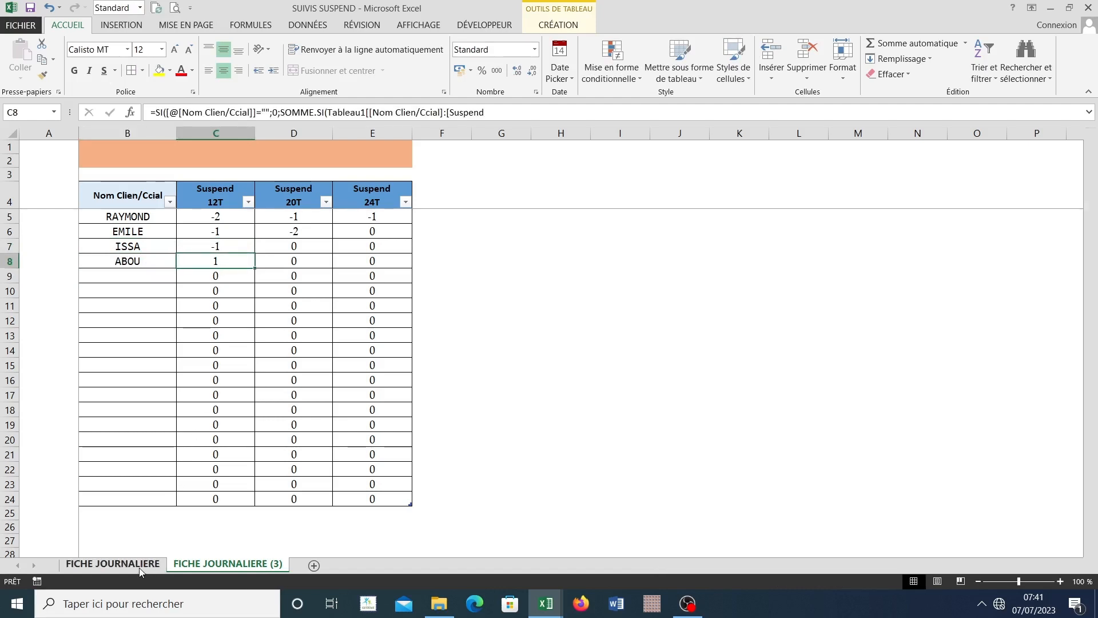
left_click(257, 565)
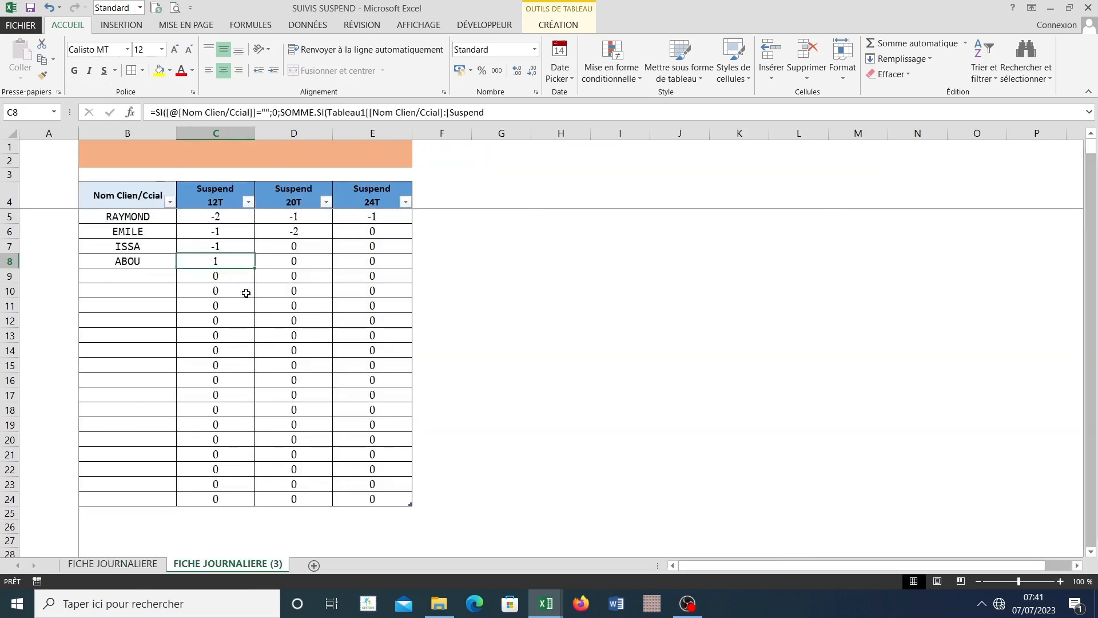
left_click(117, 565)
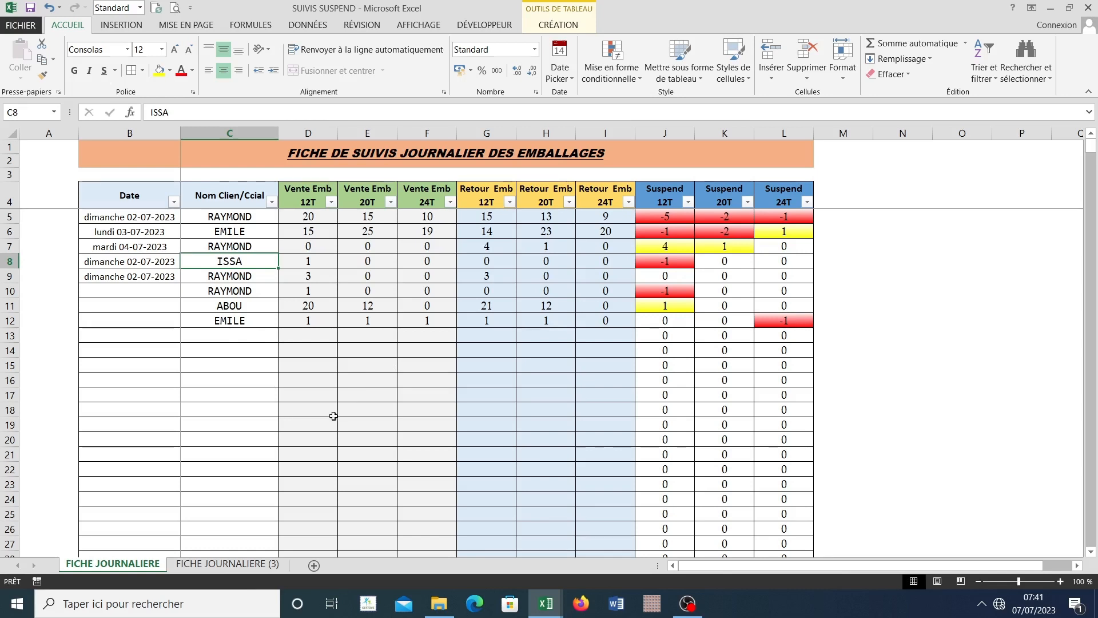
left_click(196, 565)
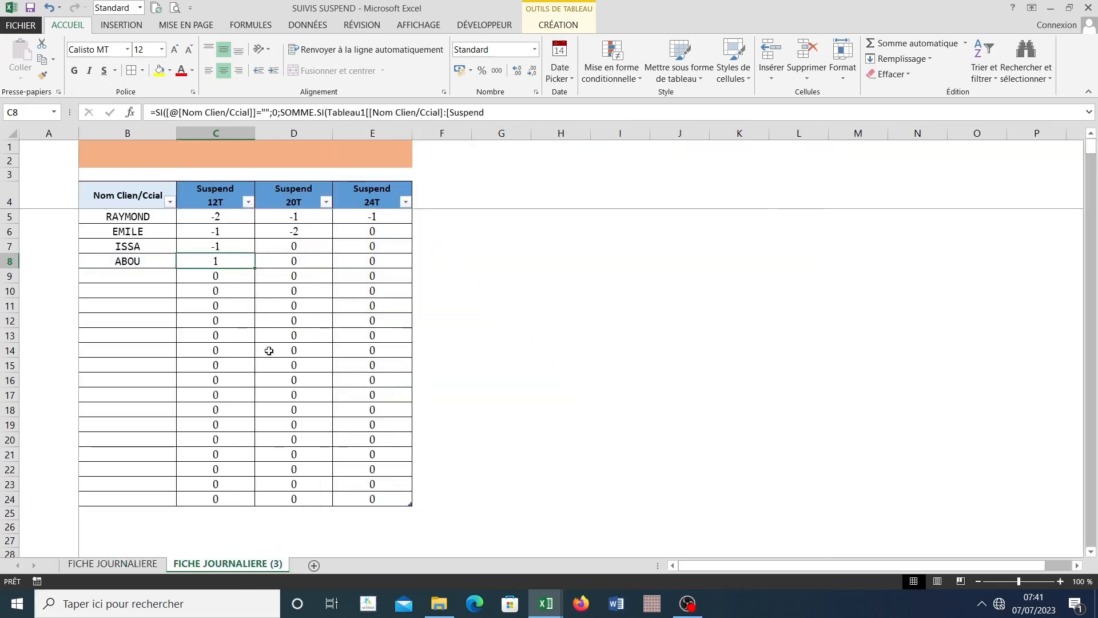
left_click(175, 329)
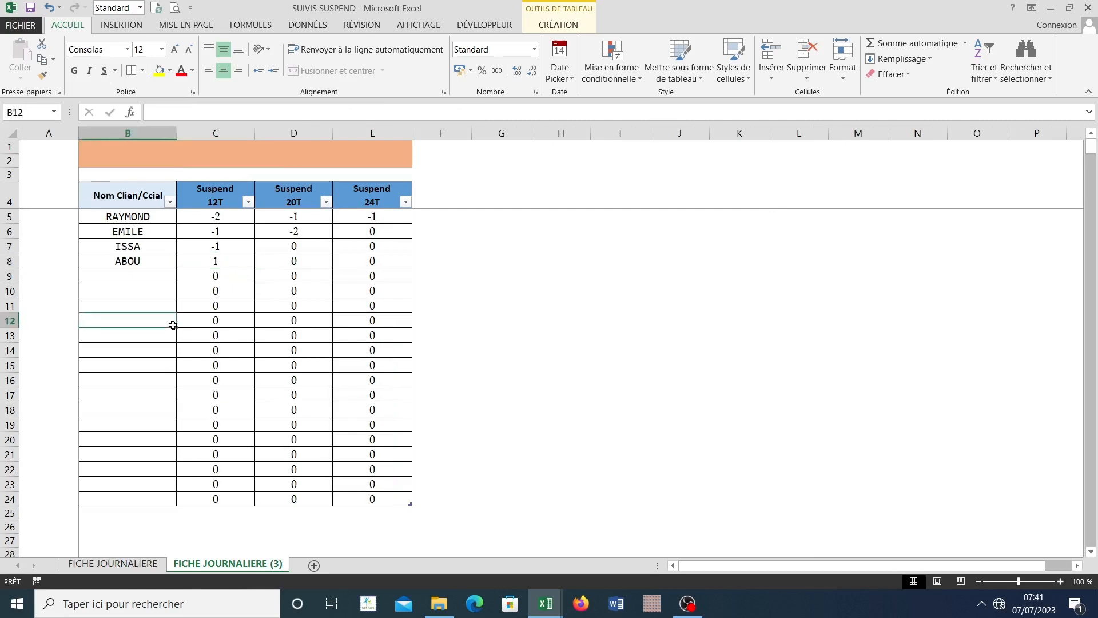
left_click(112, 564)
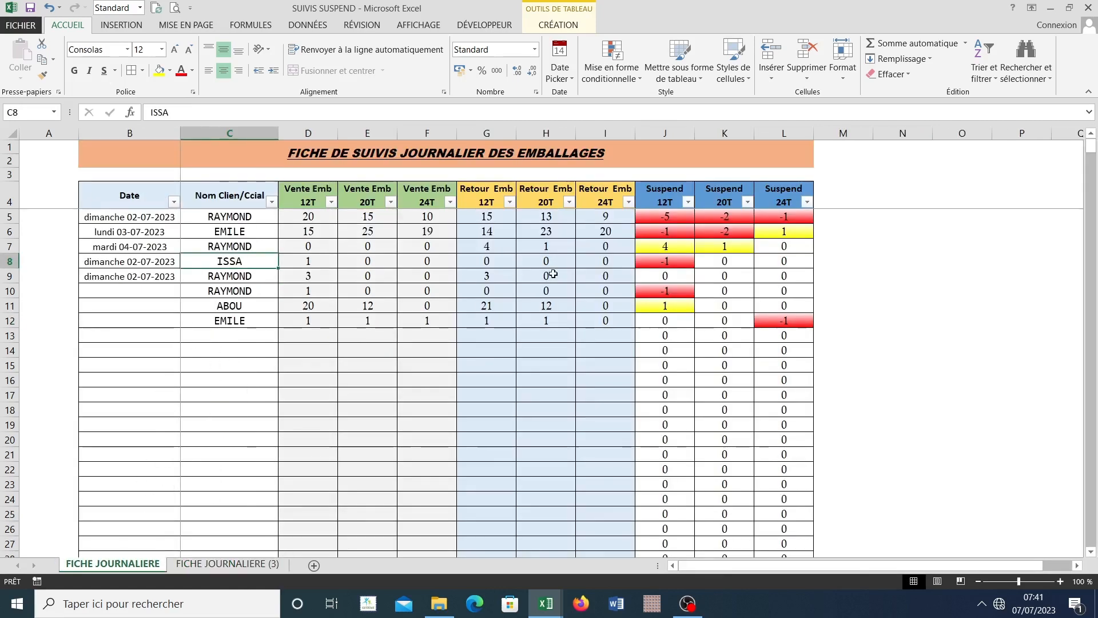
left_click(236, 566)
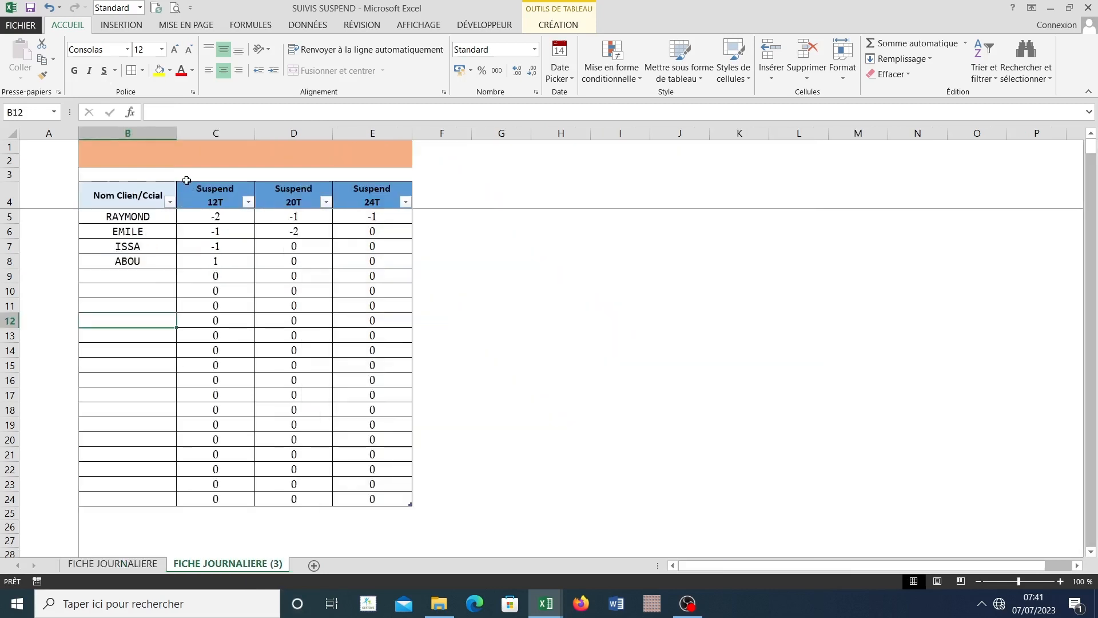
Step: Define a new conditional formatting rule for C5:E24 that applies to cells whose value is greater than (supérieure à) 0
left_click_drag(185, 182, 363, 185)
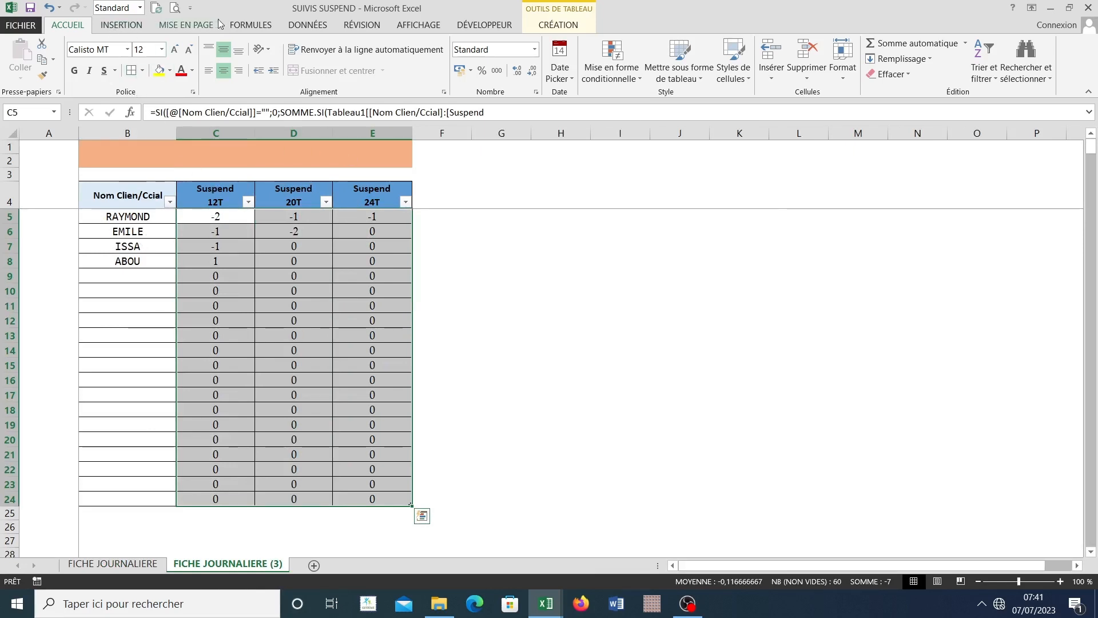
left_click(610, 69)
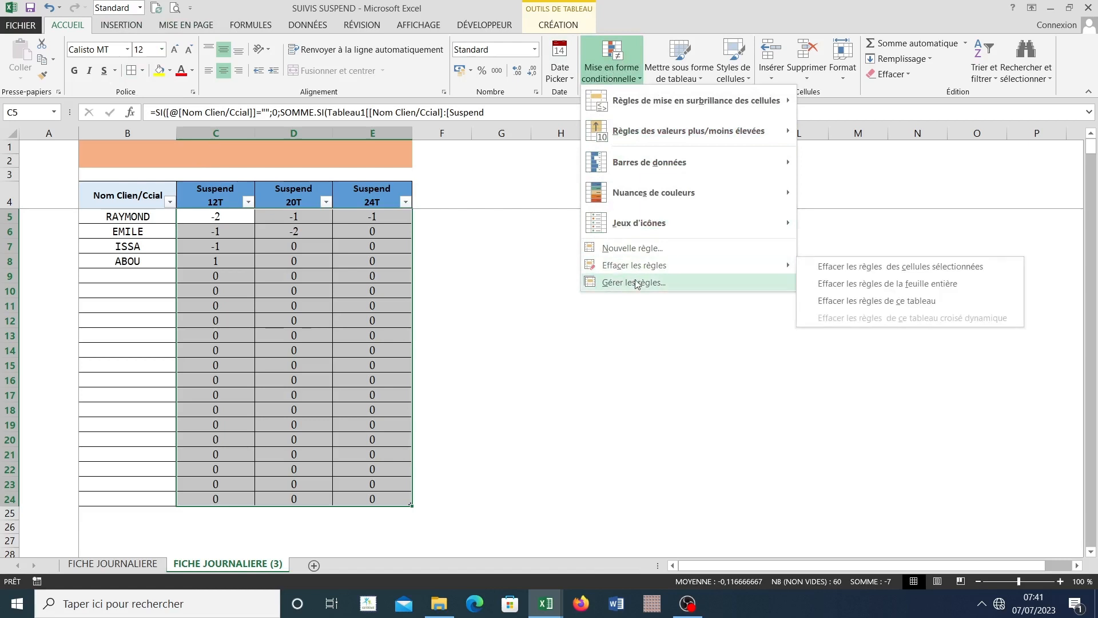
left_click(635, 251)
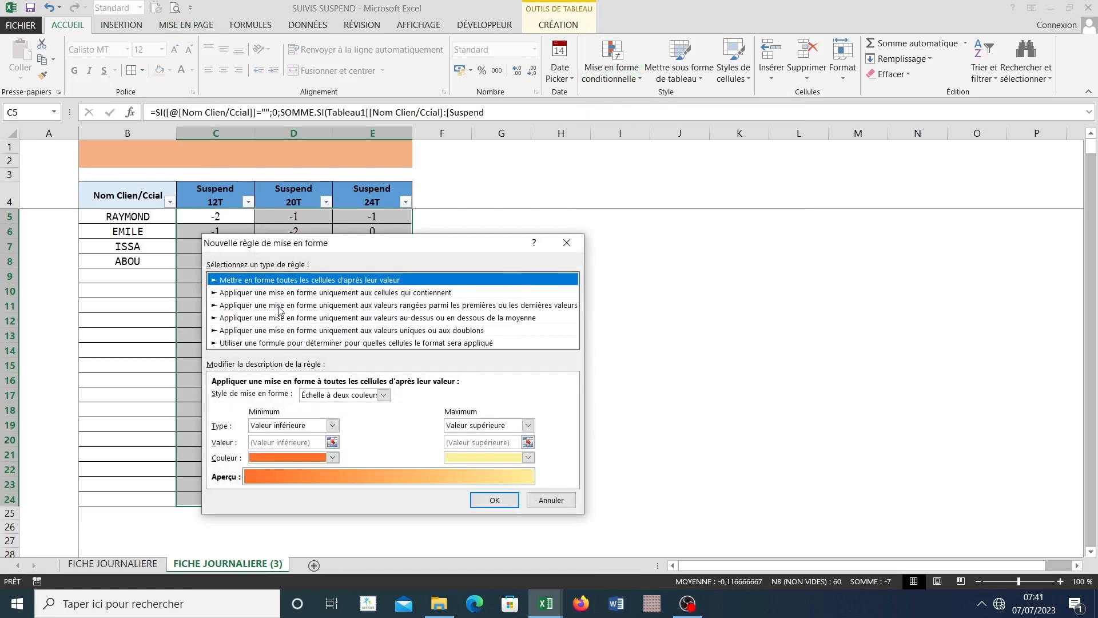
left_click(269, 293)
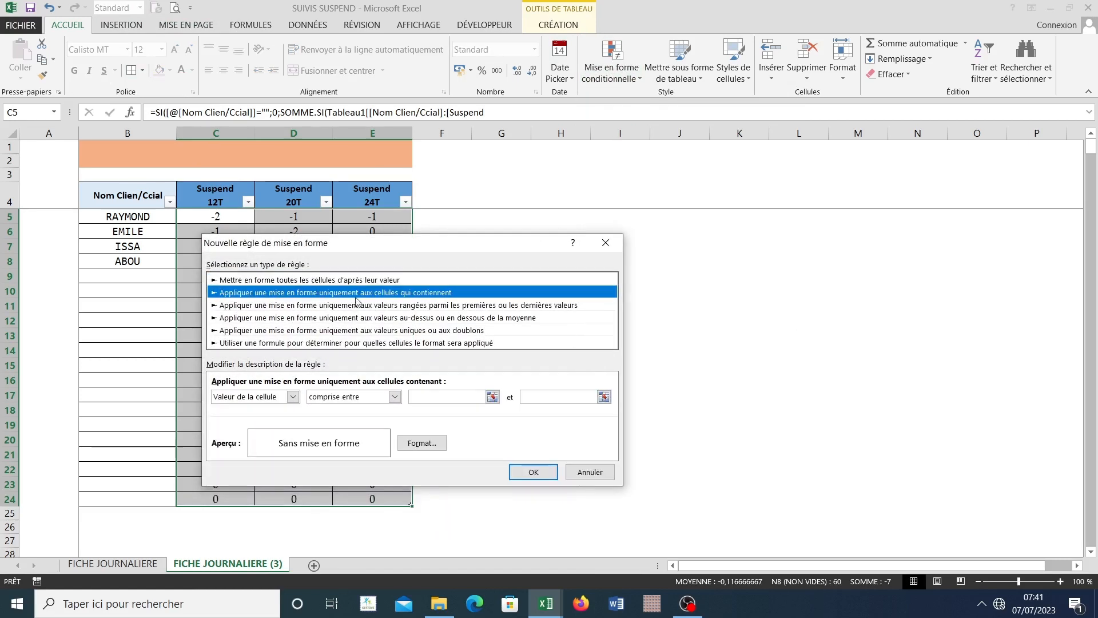
left_click(293, 396)
left_click(291, 410)
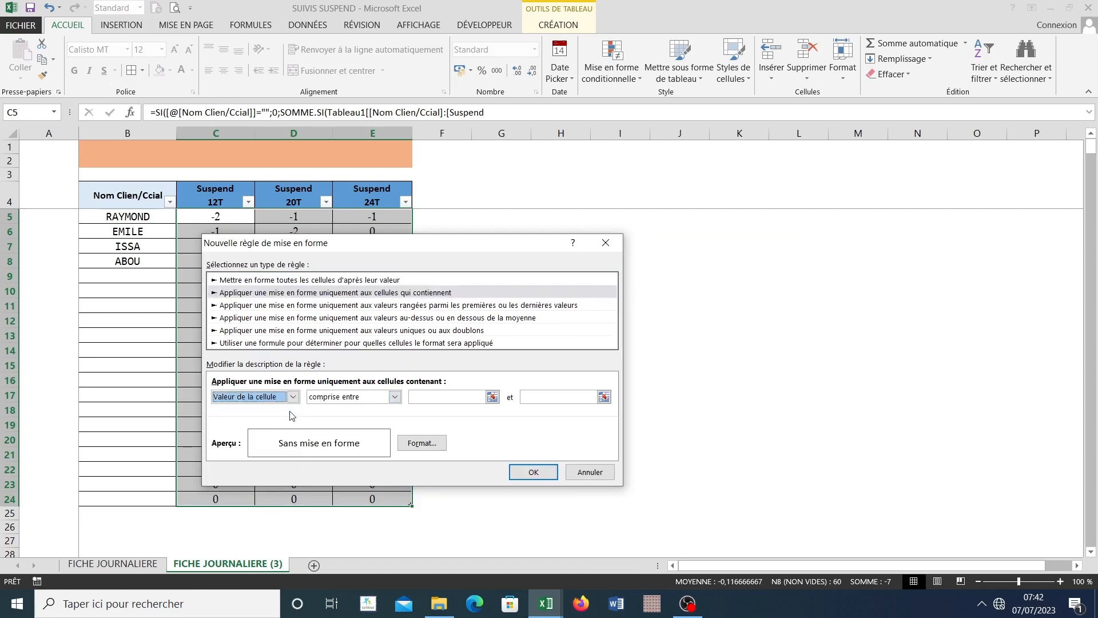
left_click(395, 397)
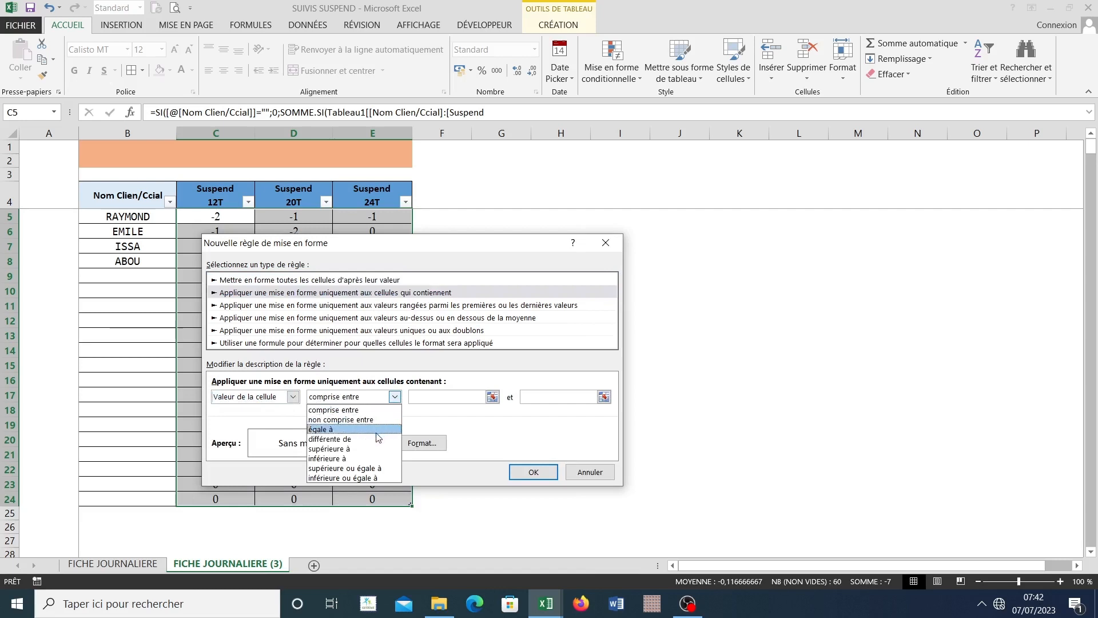
left_click(367, 450)
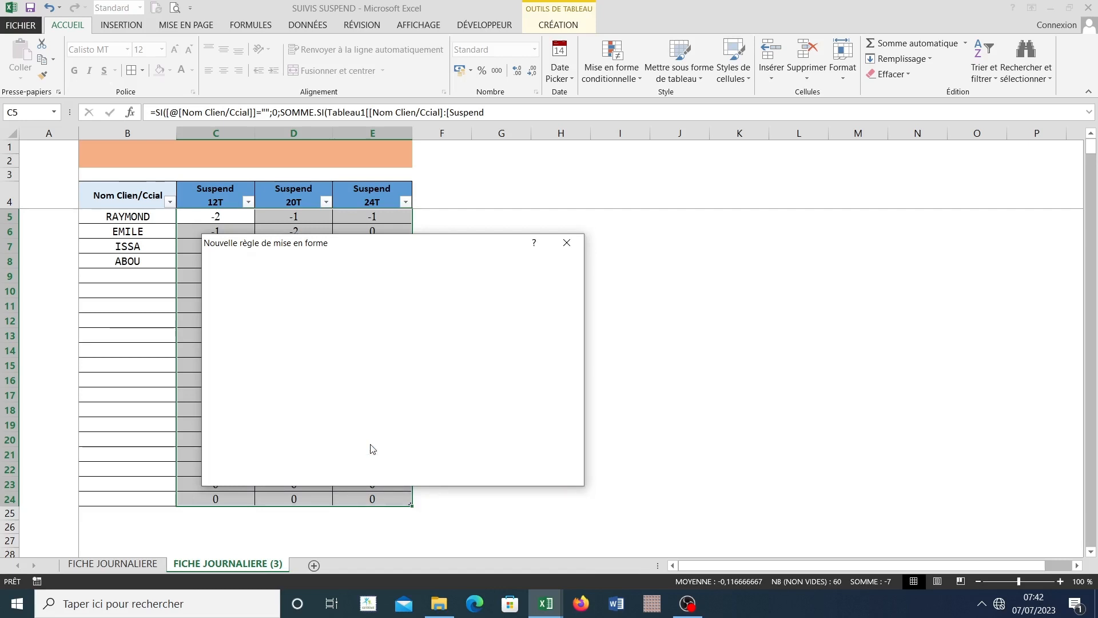
left_click(437, 396)
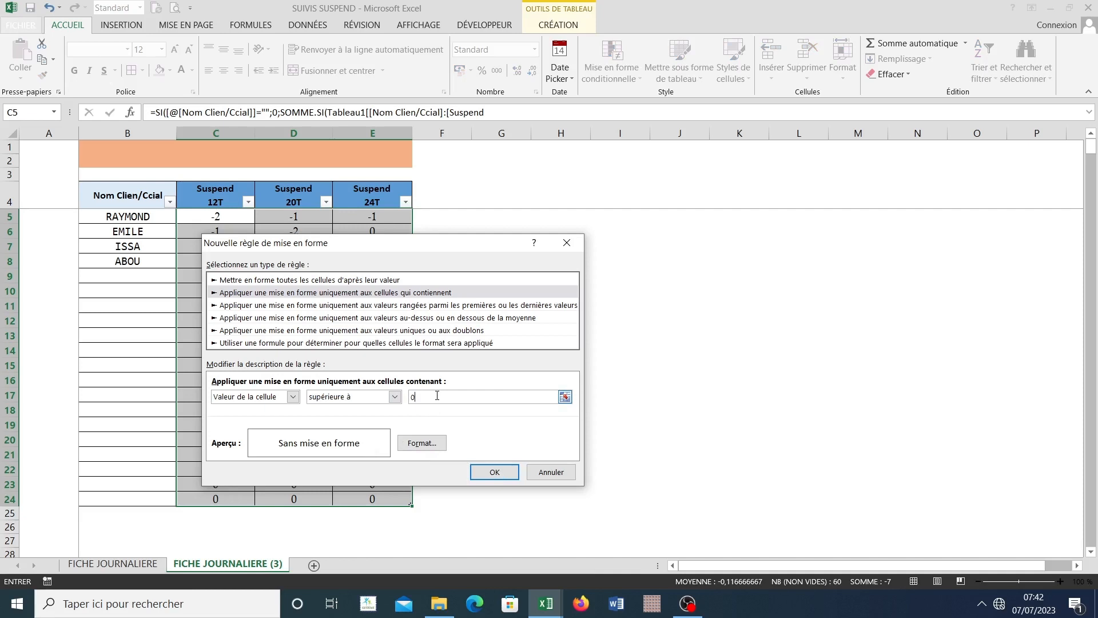
Step: Give the greater-than-0 rule a horizontal two-colour gradient fill from white to yellow and apply it to C5:E24
left_click(424, 444)
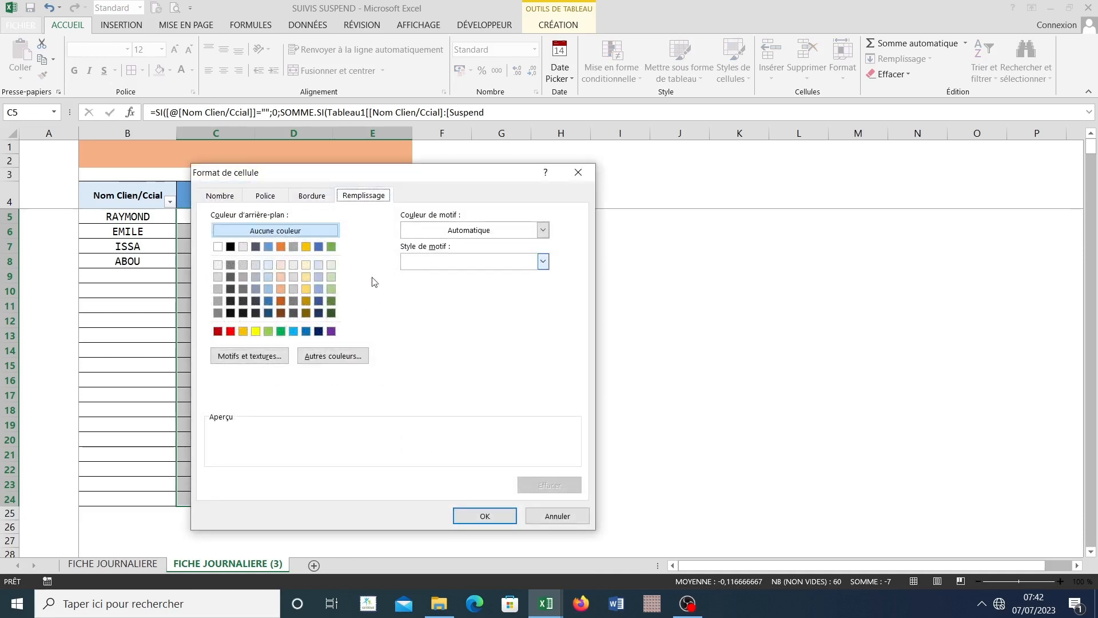
left_click(266, 358)
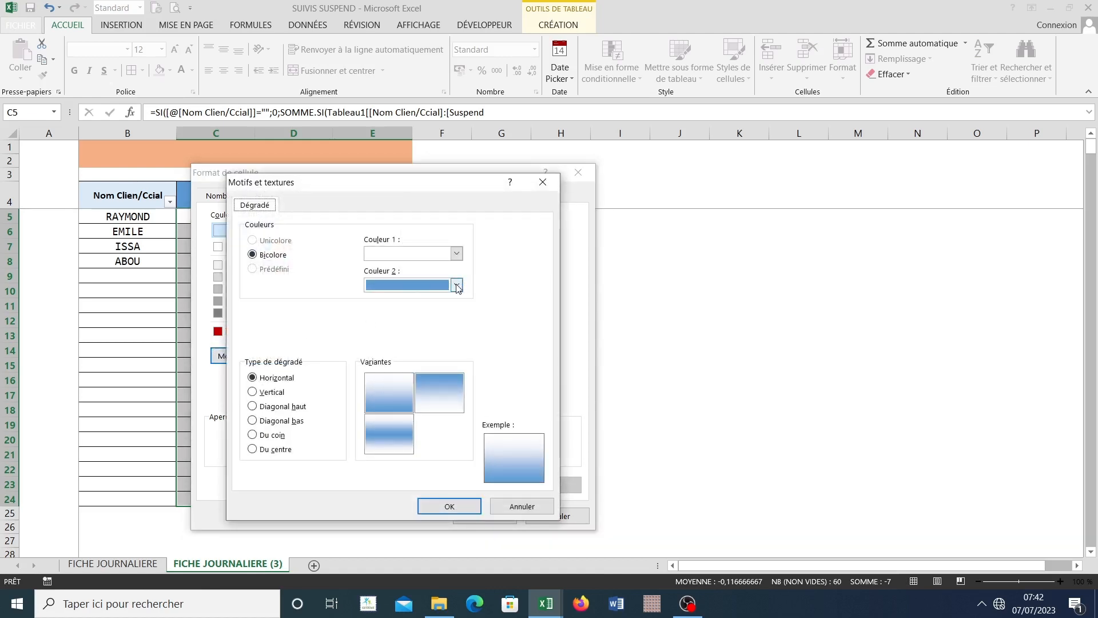
left_click(456, 285)
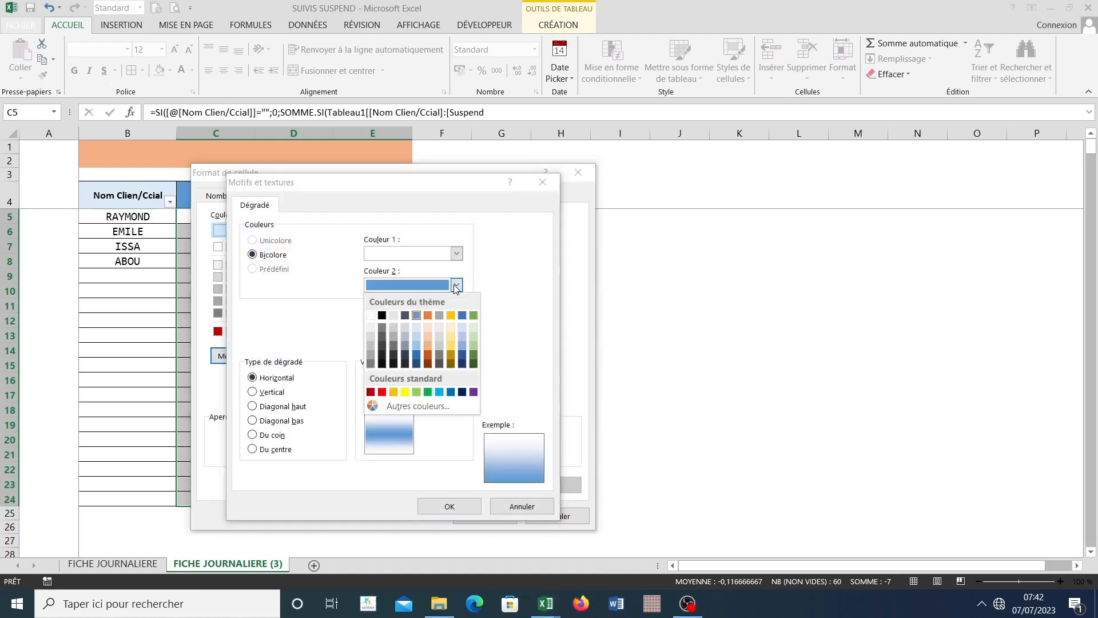
left_click(405, 392)
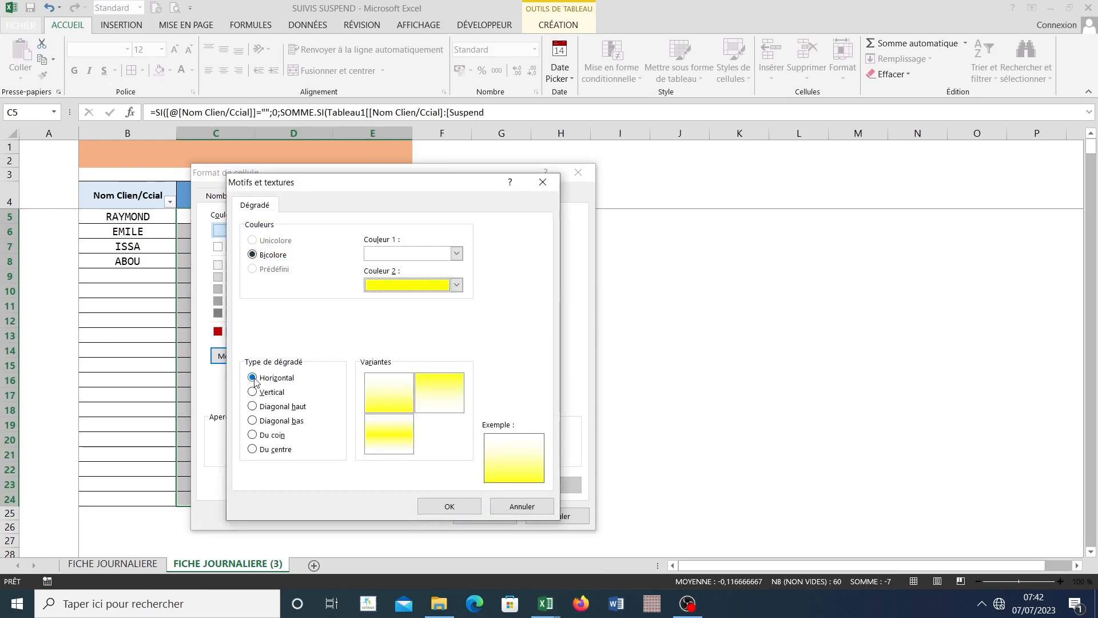
left_click(446, 507)
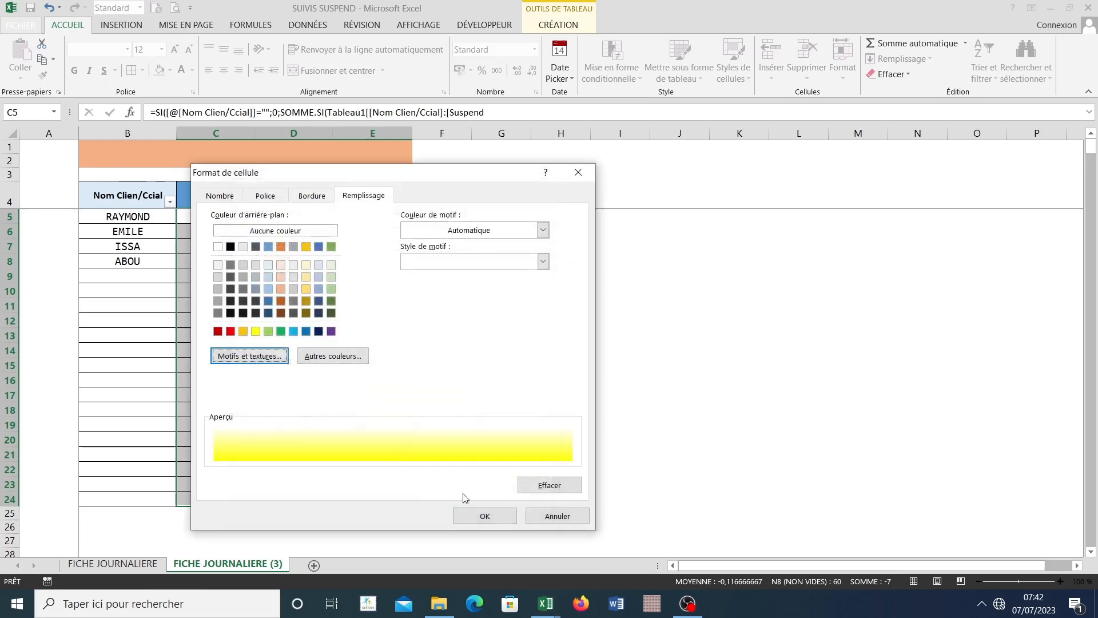
left_click(468, 516)
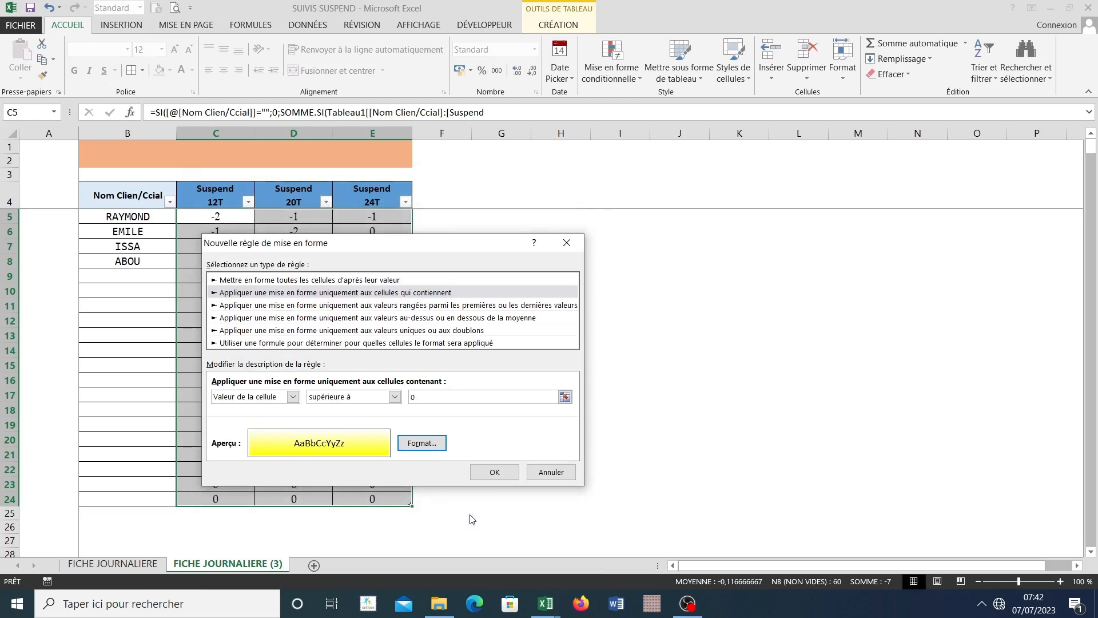
left_click(493, 471)
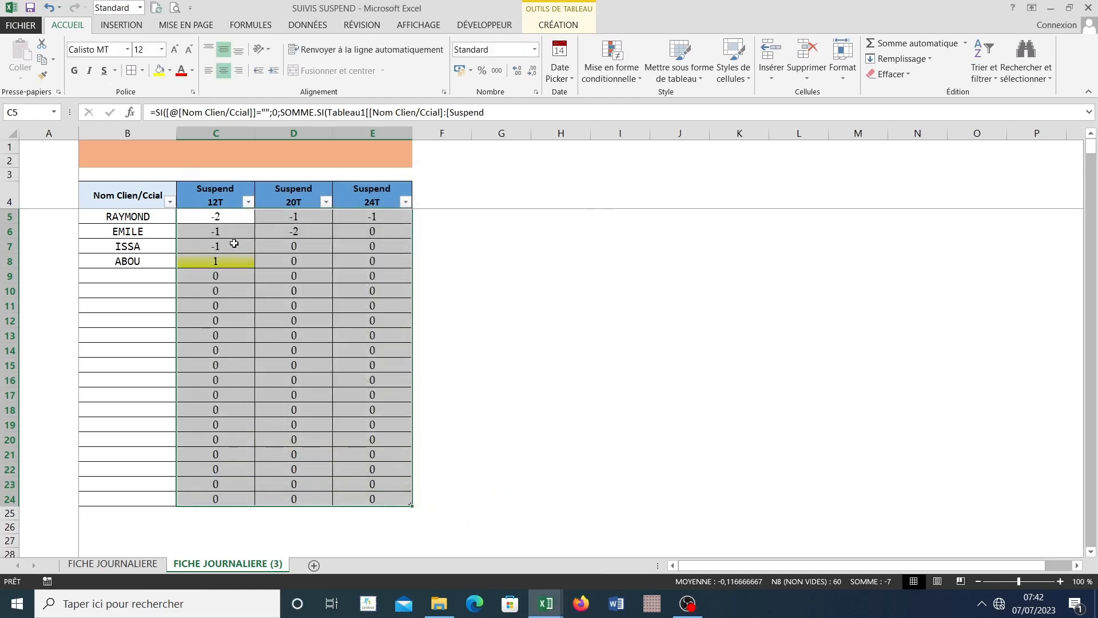
Step: Define another conditional formatting rule for C5:E24 that applies to cells whose value is less than (inférieure à) 0
left_click(612, 63)
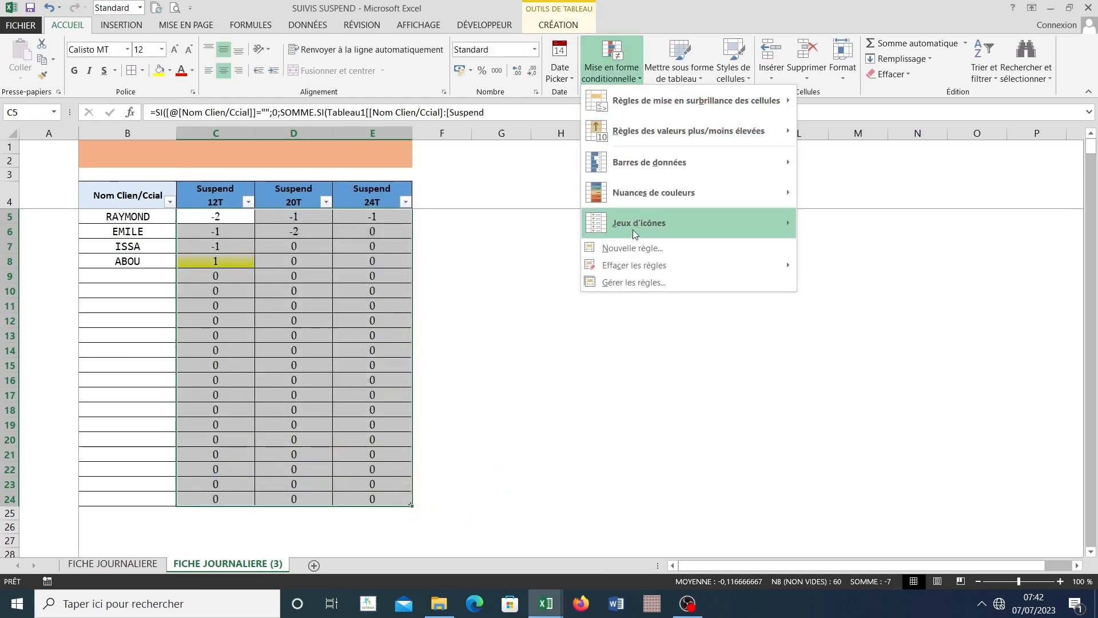
left_click(632, 248)
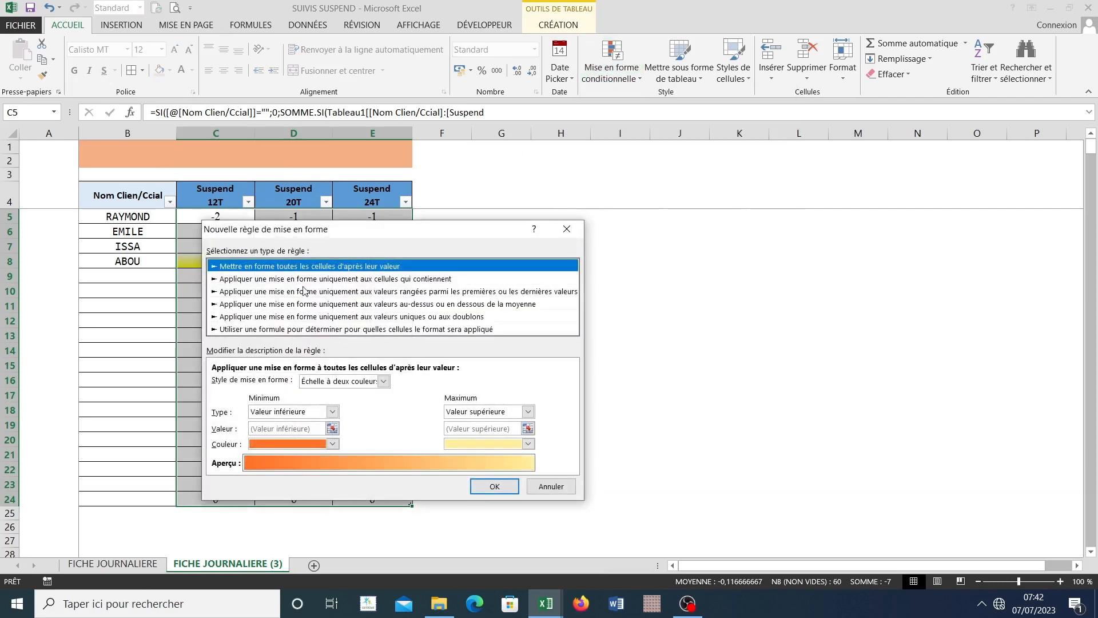
left_click(292, 279)
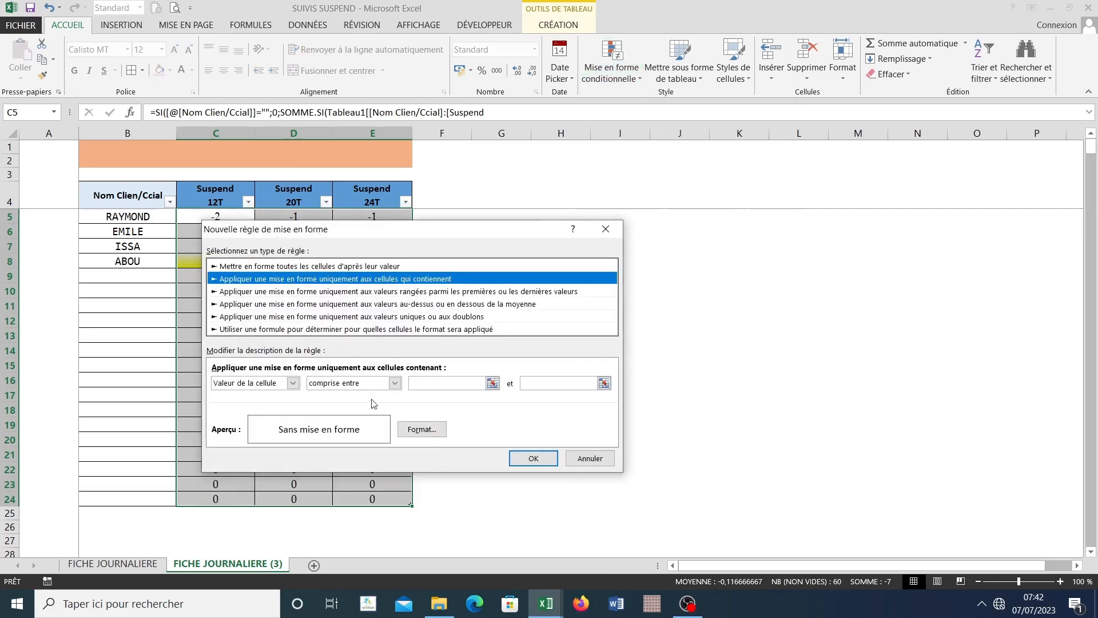
left_click(394, 382)
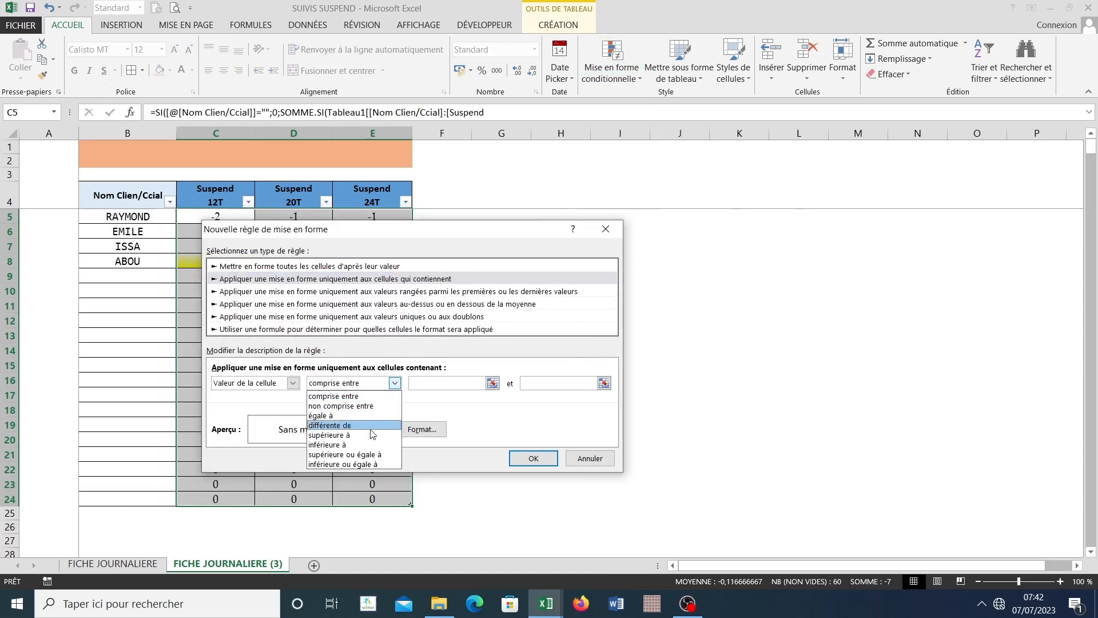
left_click(364, 446)
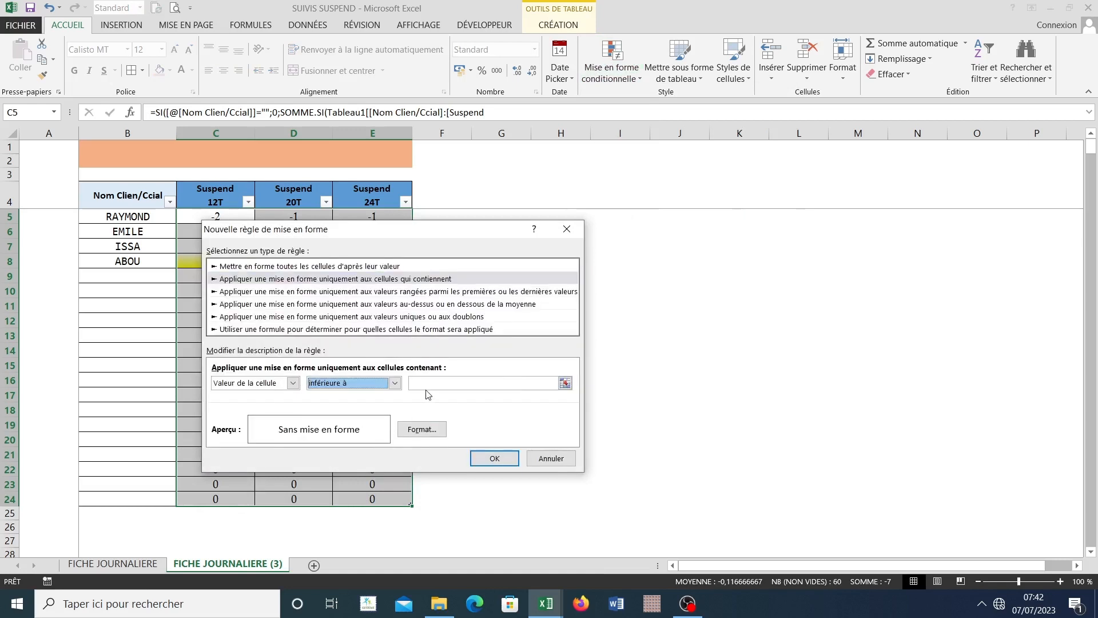
left_click(441, 380)
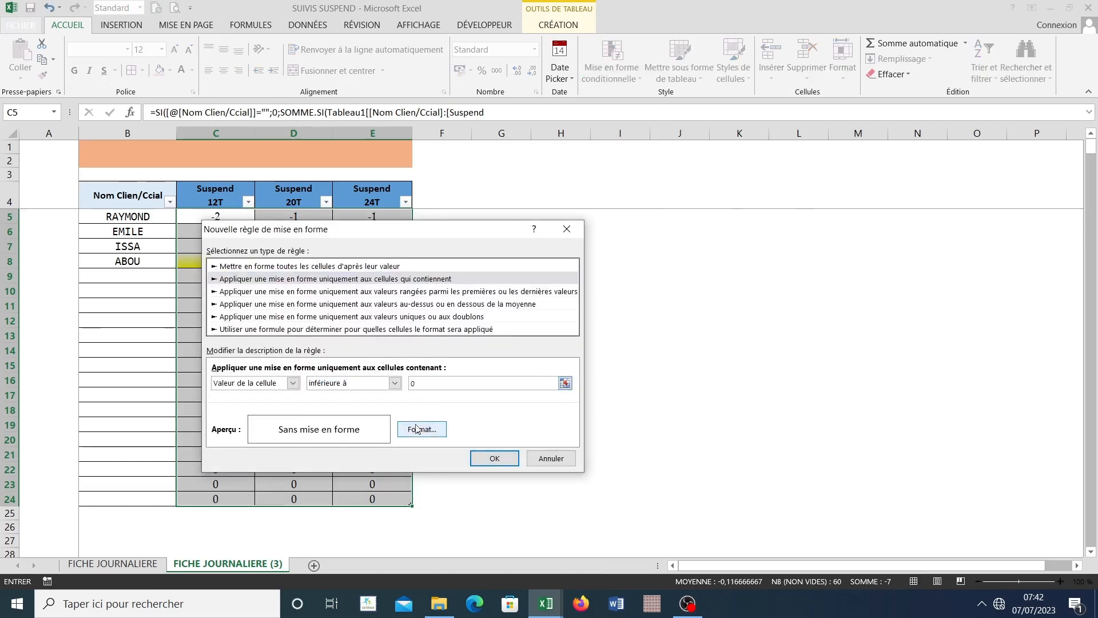
Step: Give the less-than-0 rule a horizontal two-colour gradient fill from white to red and apply it to C5:E24
left_click(411, 430)
left_click(260, 350)
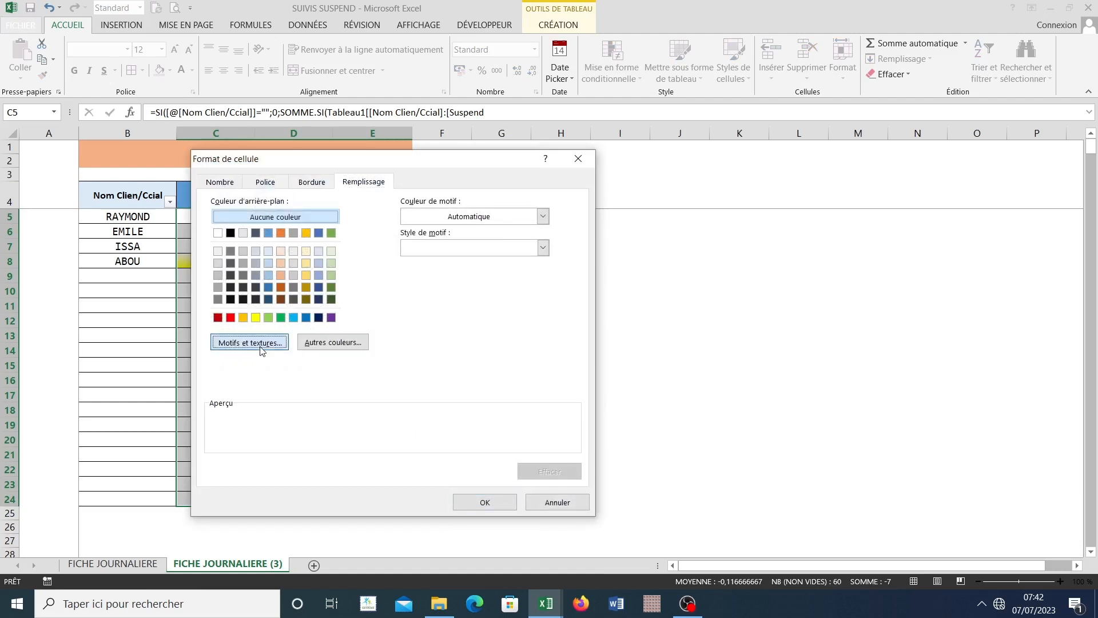
left_click(456, 271)
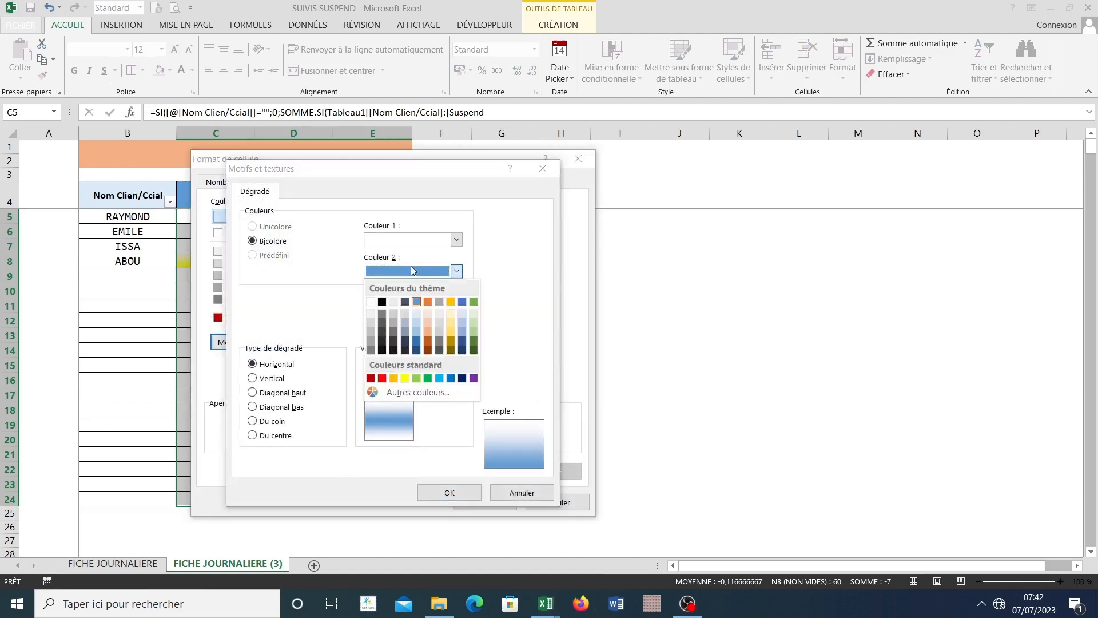
left_click(382, 380)
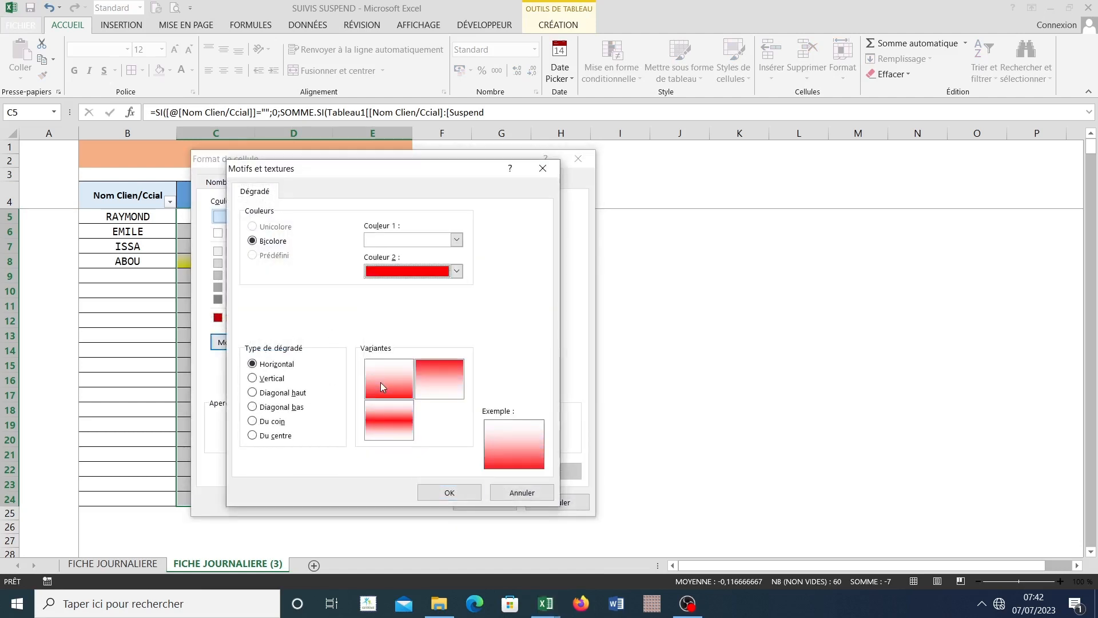
left_click(253, 364)
left_click(450, 493)
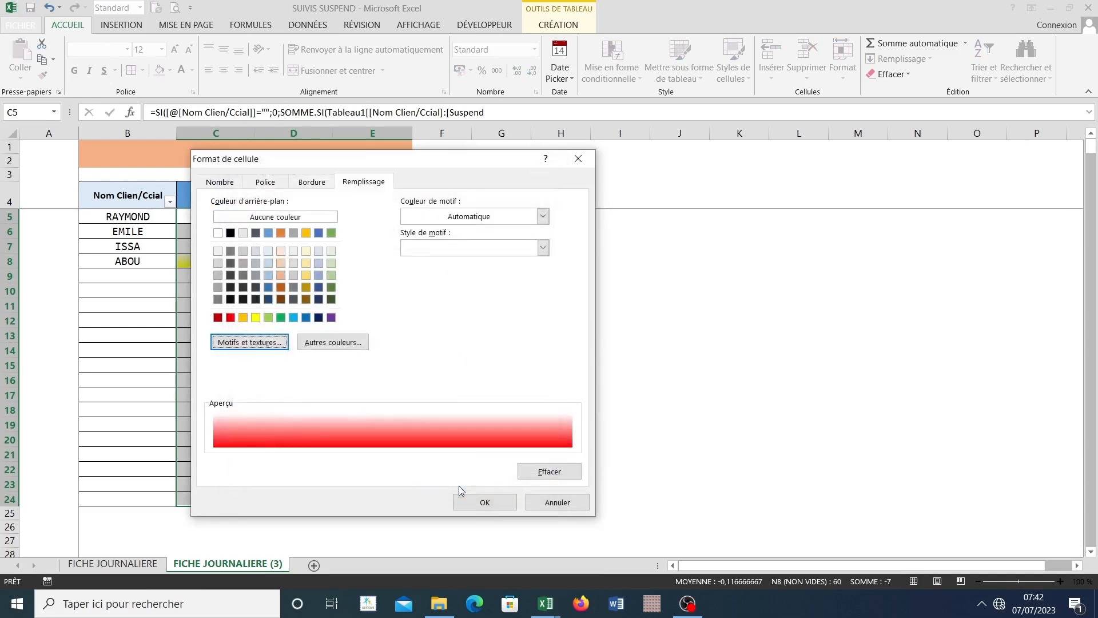
left_click(485, 501)
left_click(485, 459)
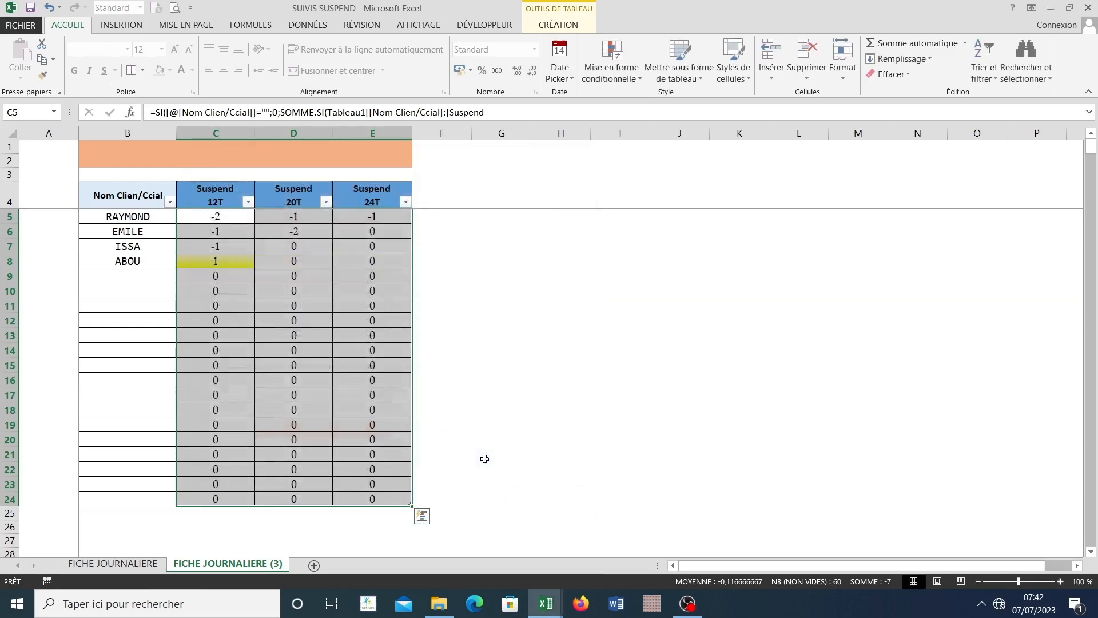
left_click(400, 380)
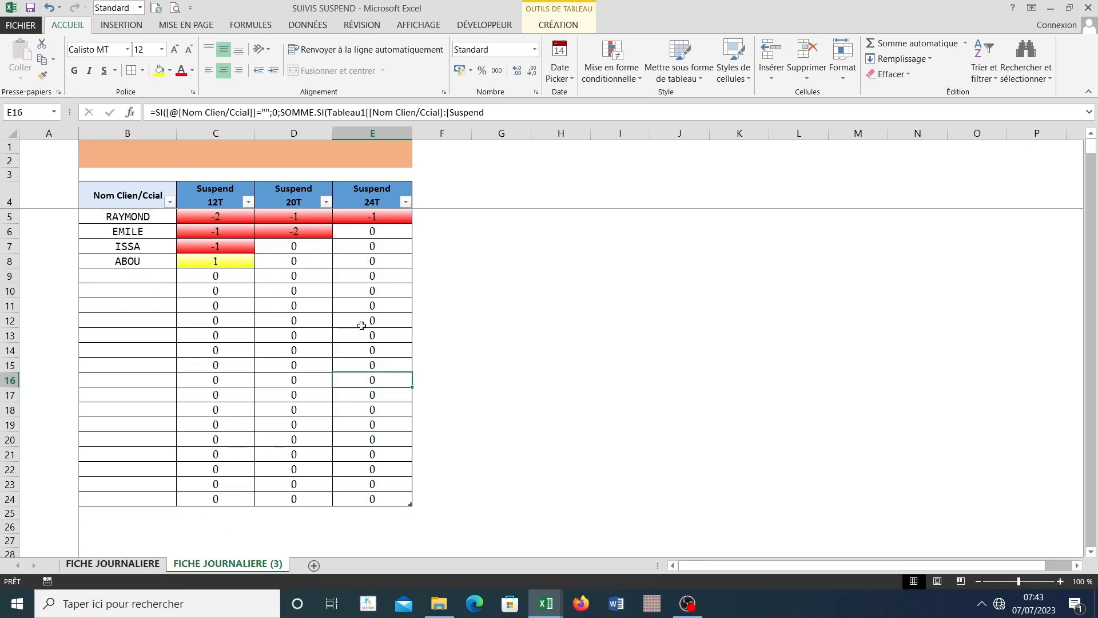
Step: Compare the daily Suspend entries on FICHE JOURNALIERE with the colour-coded client totals on FICHE JOURNALIERE (3), examining rows 5, 7 and 8
key("ctrl+Page_Up")
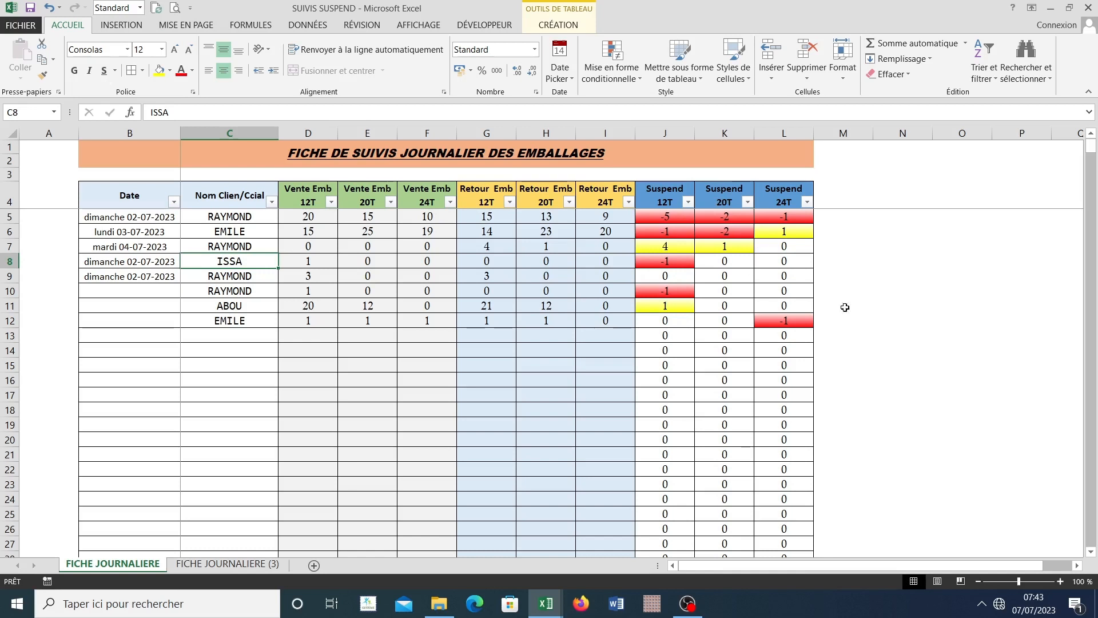
left_click(239, 566)
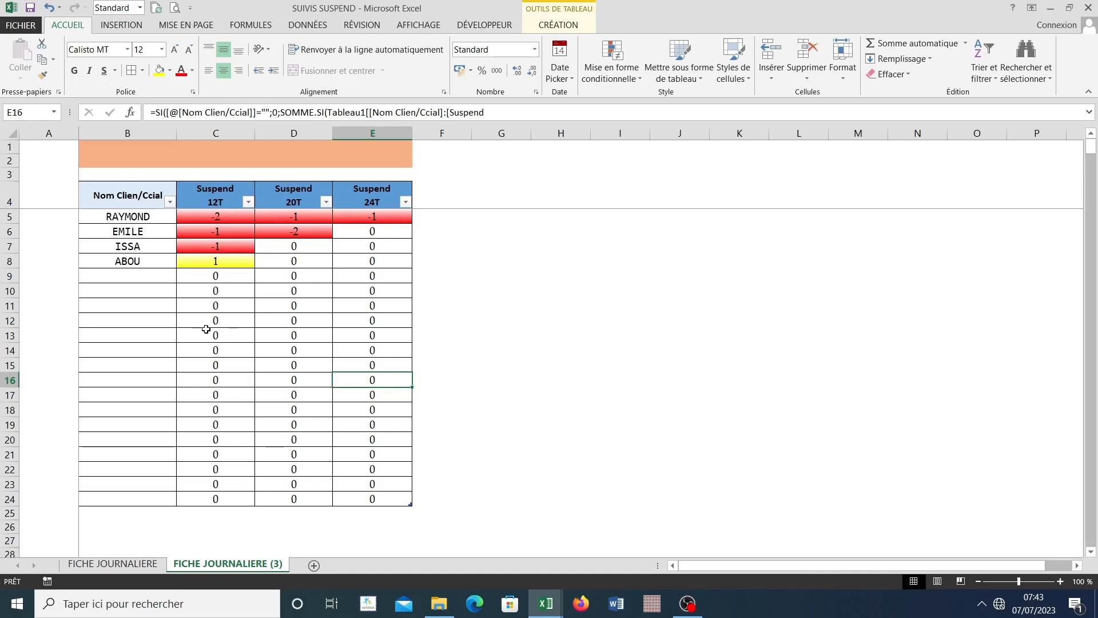
left_click(126, 263)
left_click(183, 261)
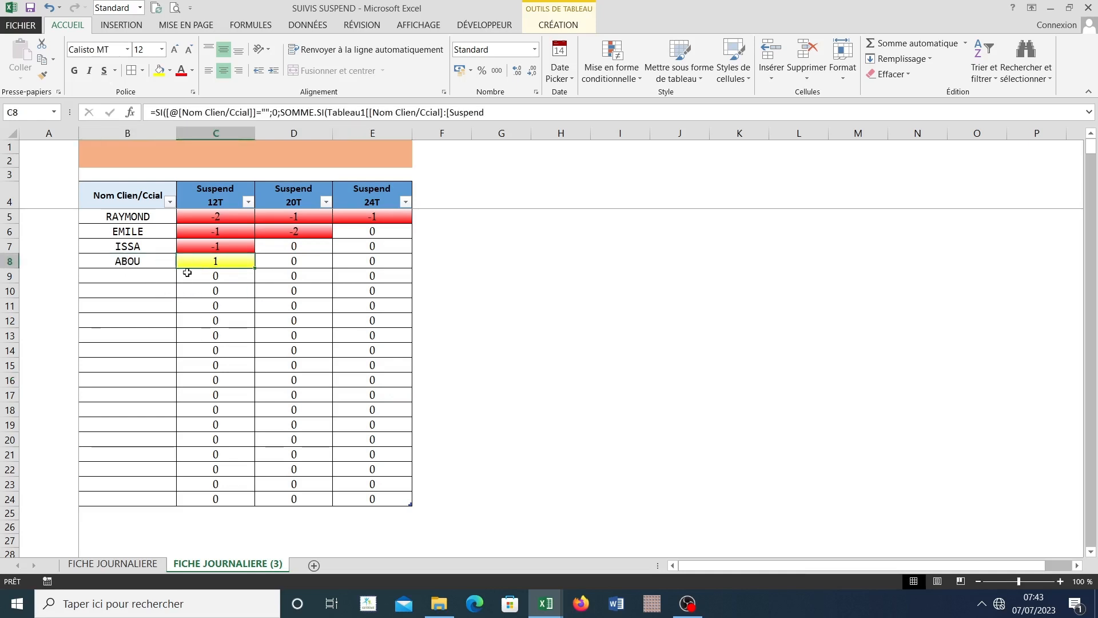
left_click(134, 222)
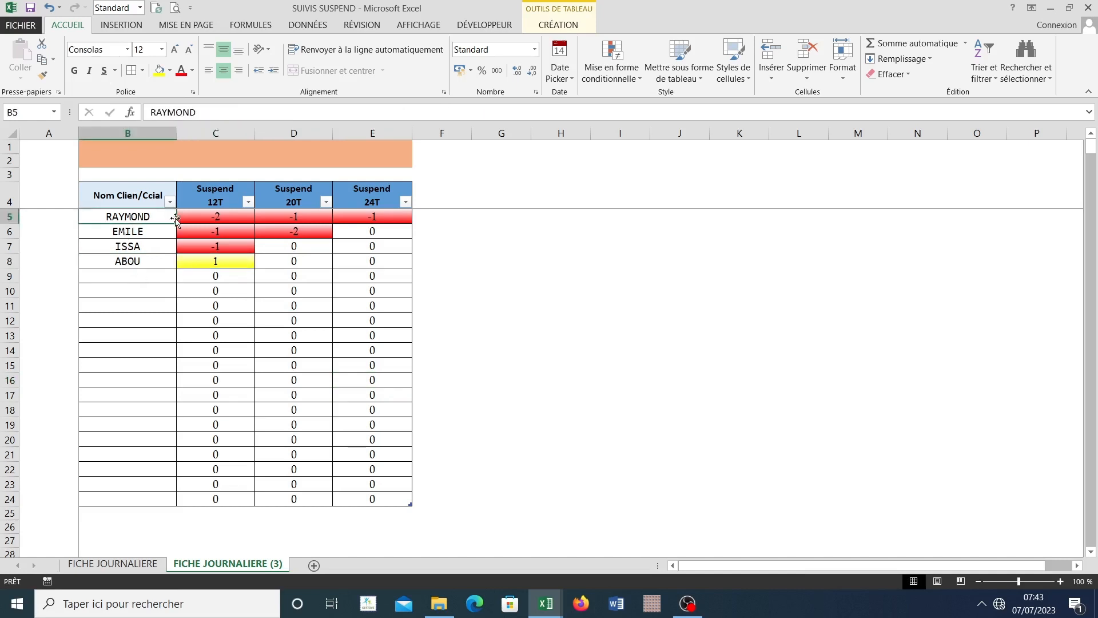
left_click(189, 218)
left_click(219, 241)
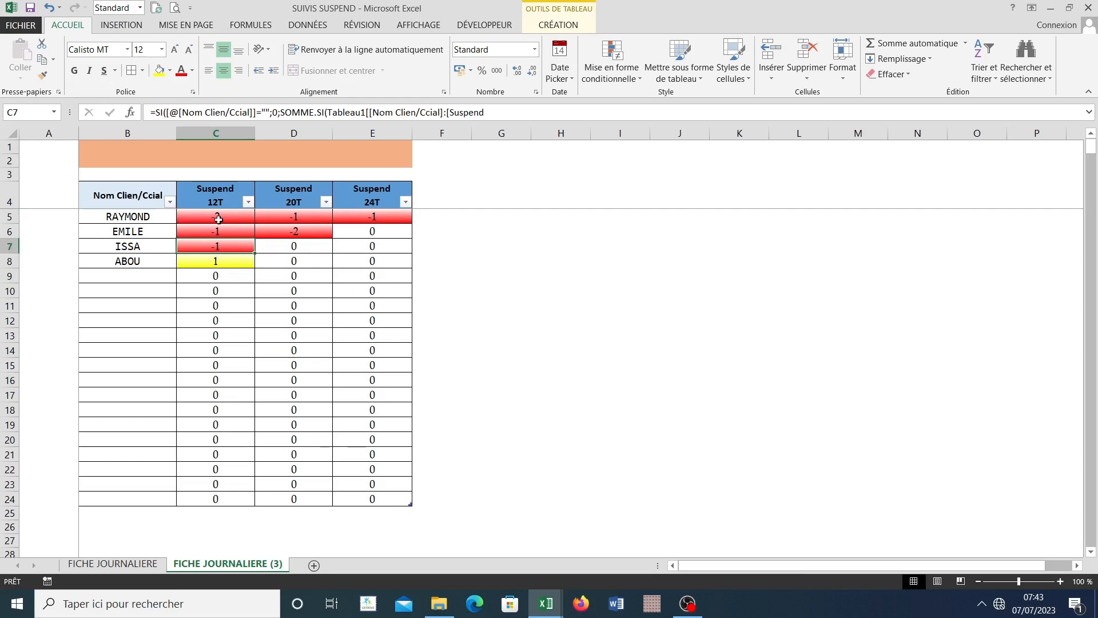
left_click(219, 216)
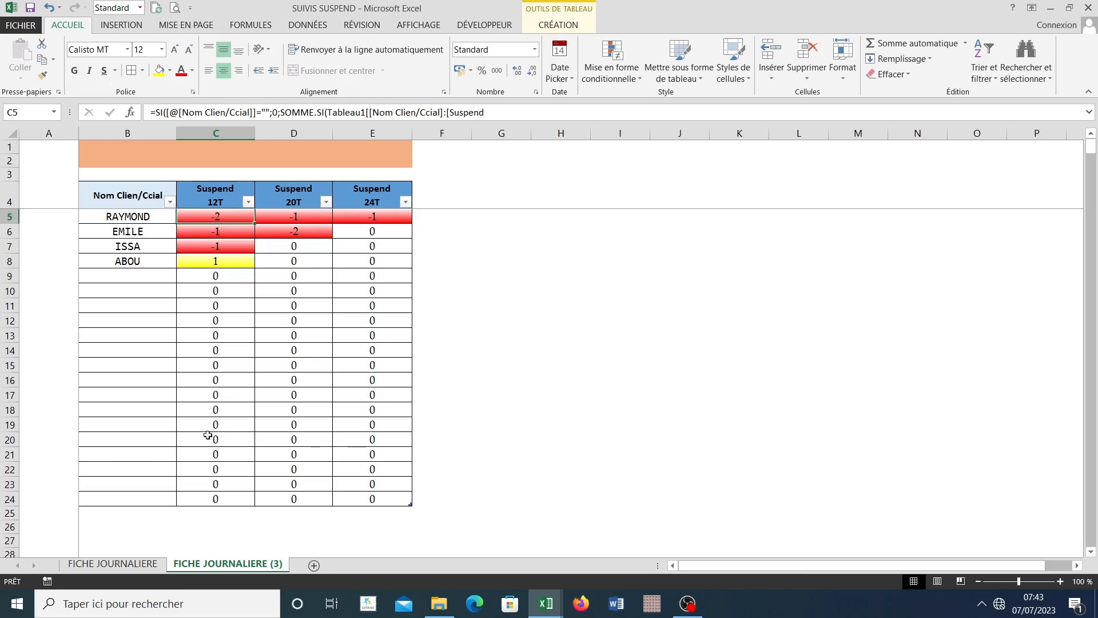
Step: On FICHE JOURNALIERE, enter the client name from C5 in C13 with Vente Emb 12T 50, 20T 30 and 24T 10
key("ctrl+Page_Up")
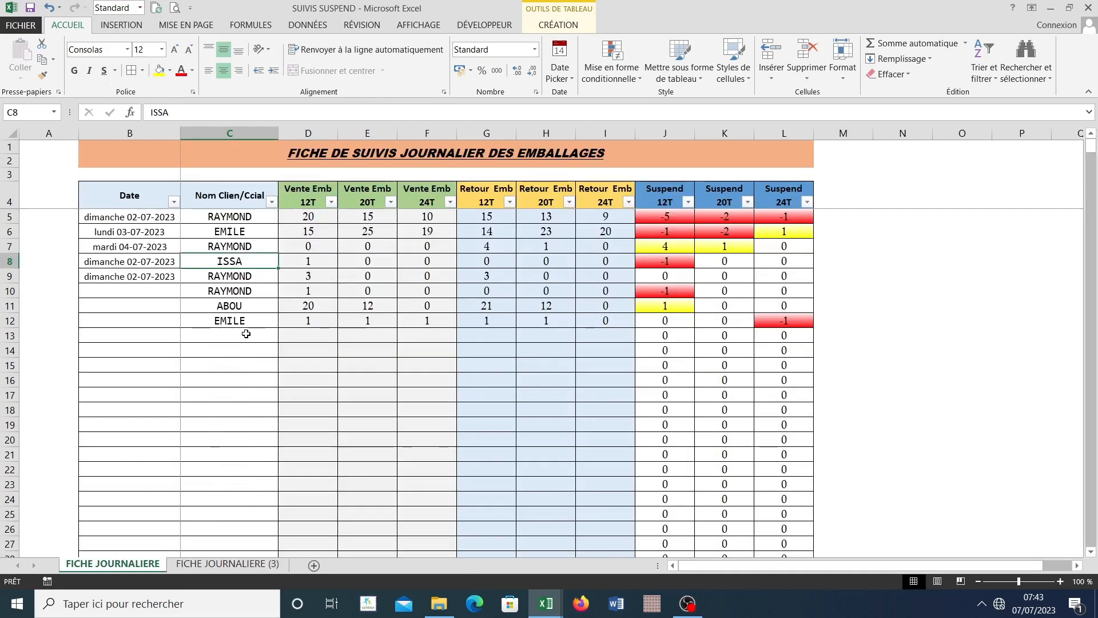
left_click(245, 334)
type("RAYMOND")
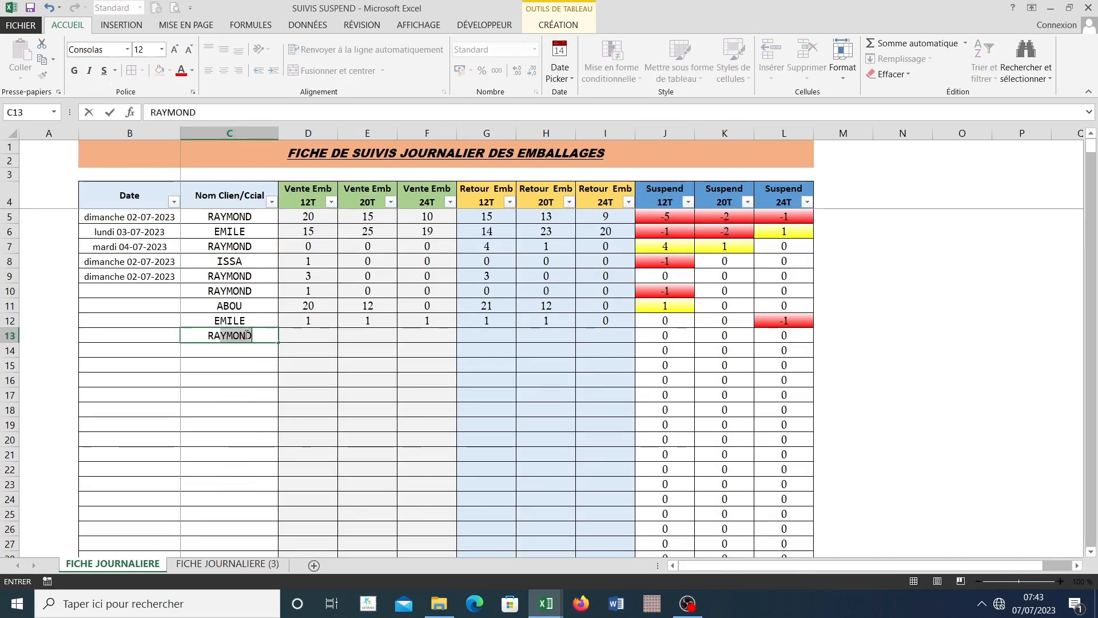
key("Tab")
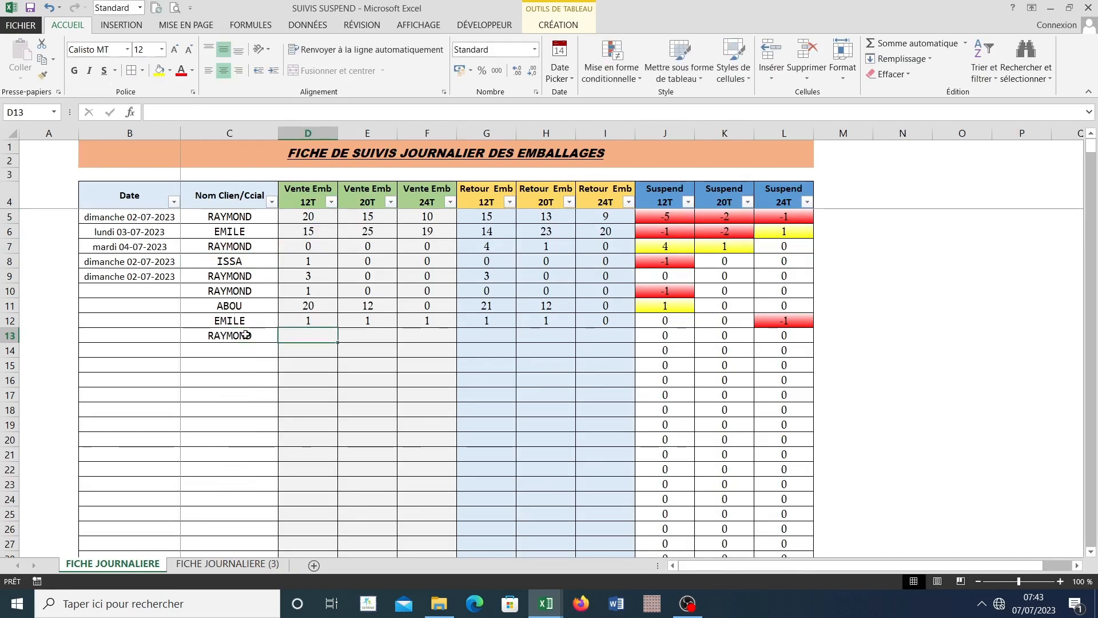
type("50")
key("Tab")
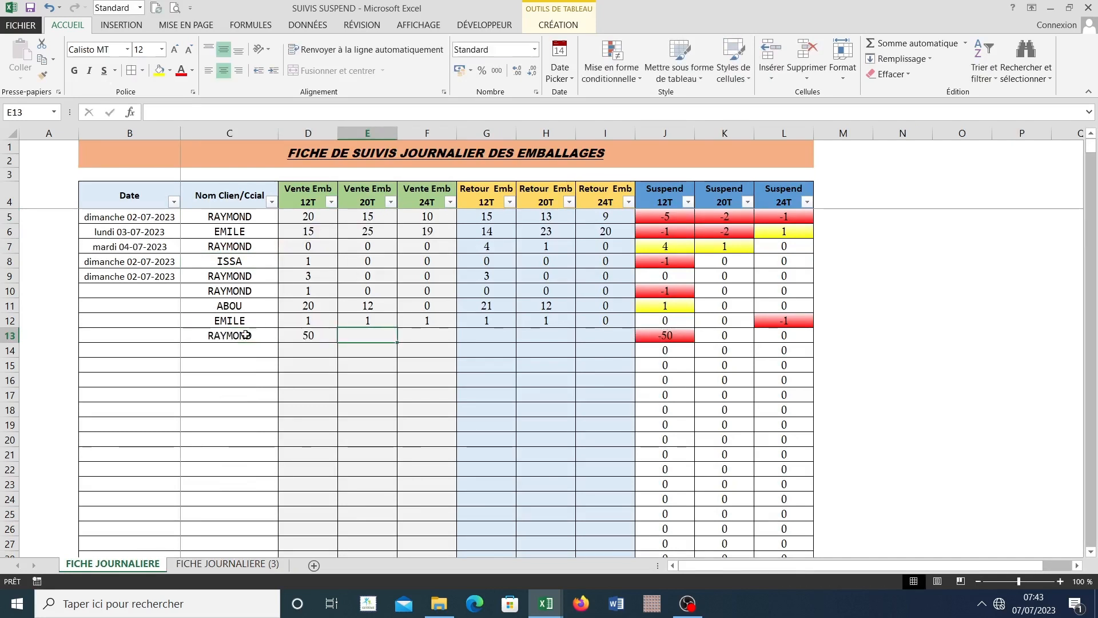
type("30")
key("Tab")
type("10")
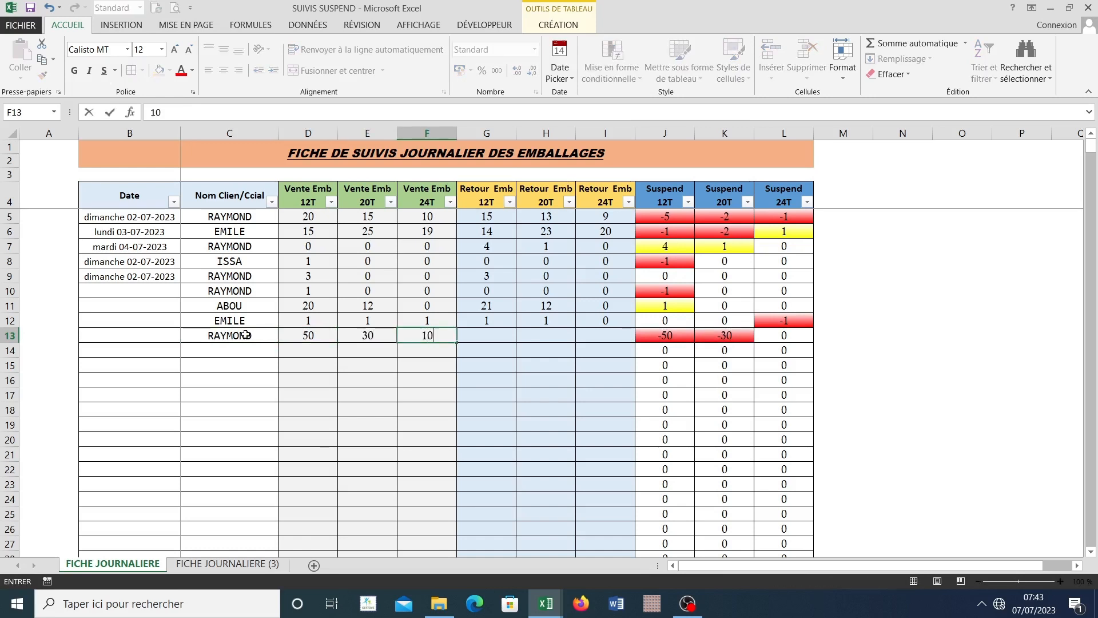
key("Tab")
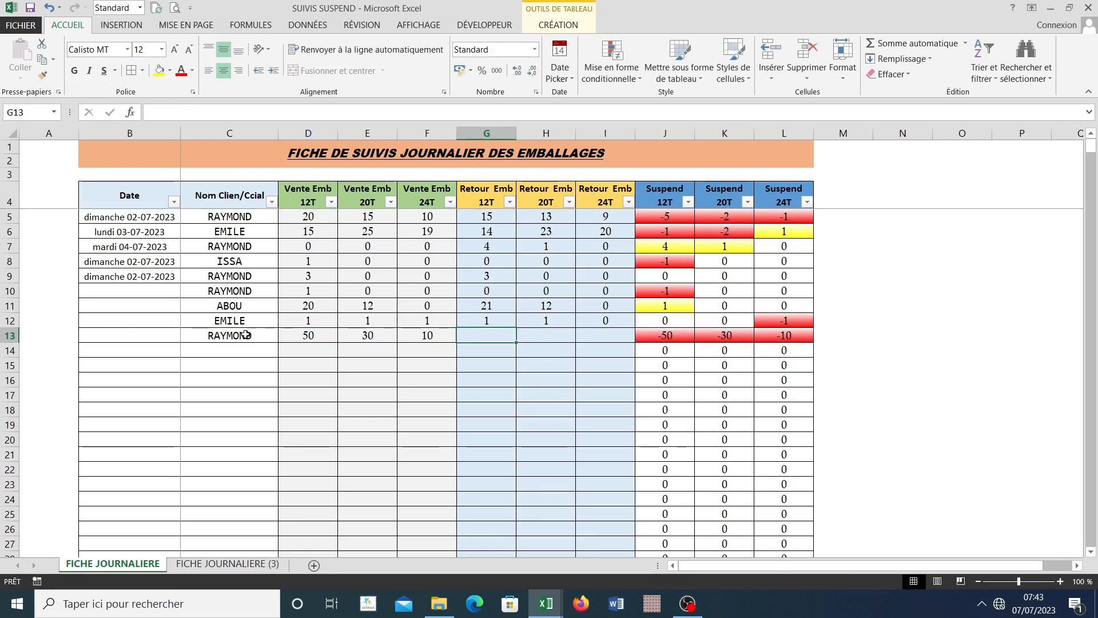
Step: Enter the returns in row 13: Retour Emb 12T 5, 20T 15 and 24T 2
type("5")
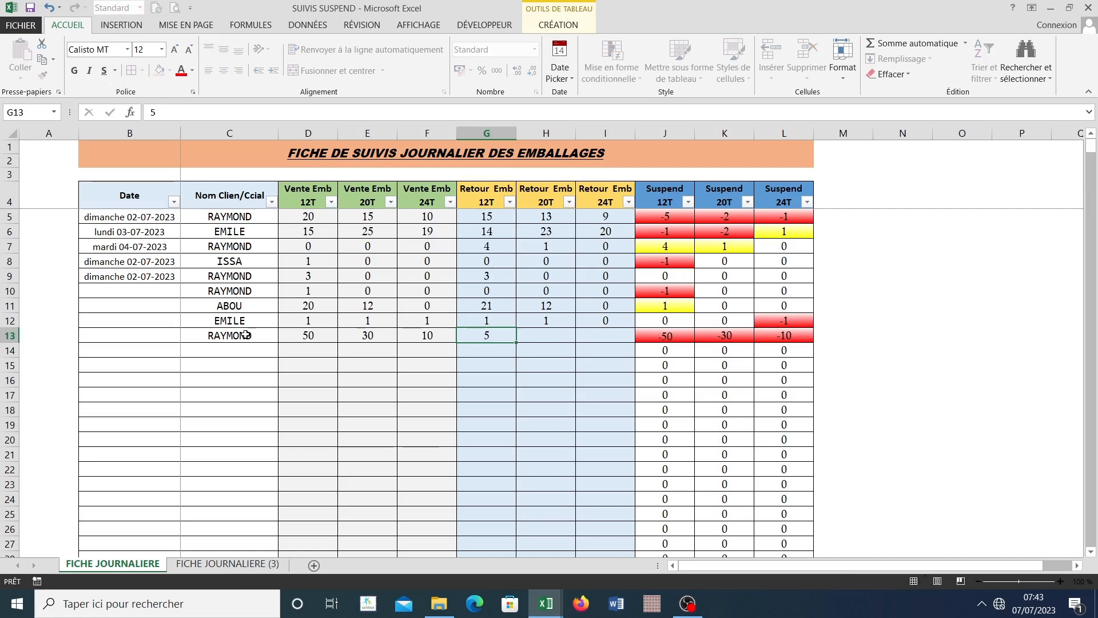
key("Tab")
type("15")
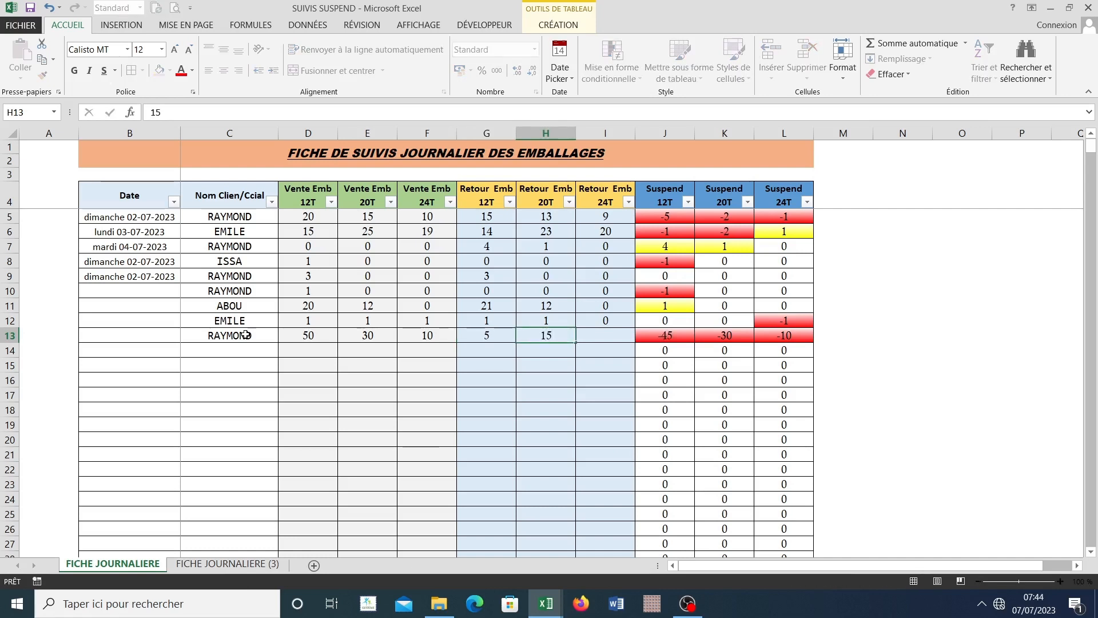
key("Tab")
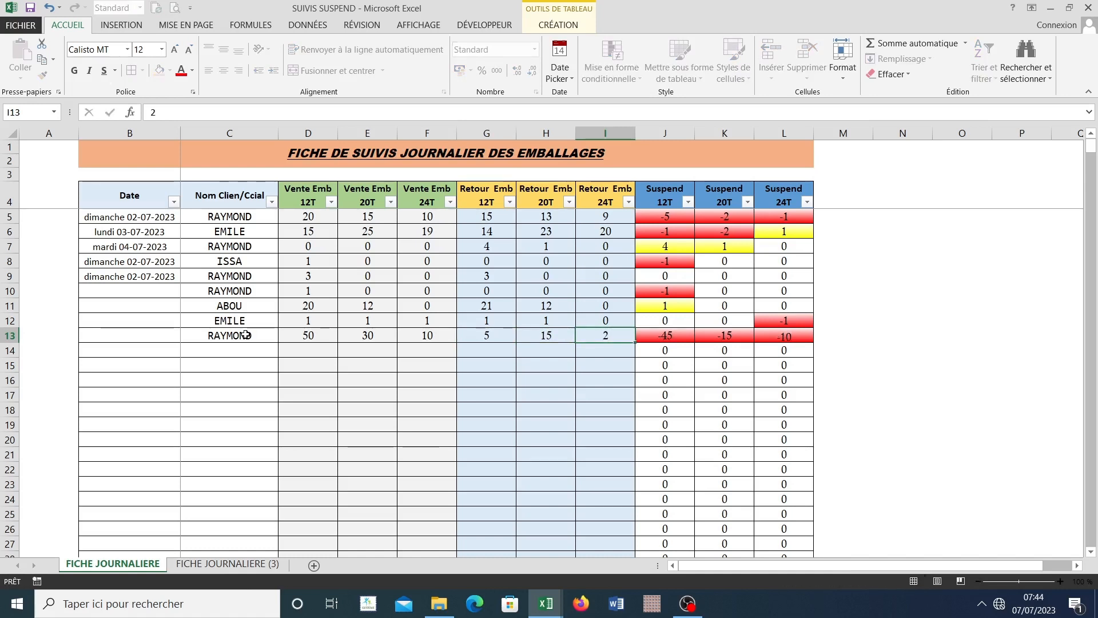
type("2")
key("Tab")
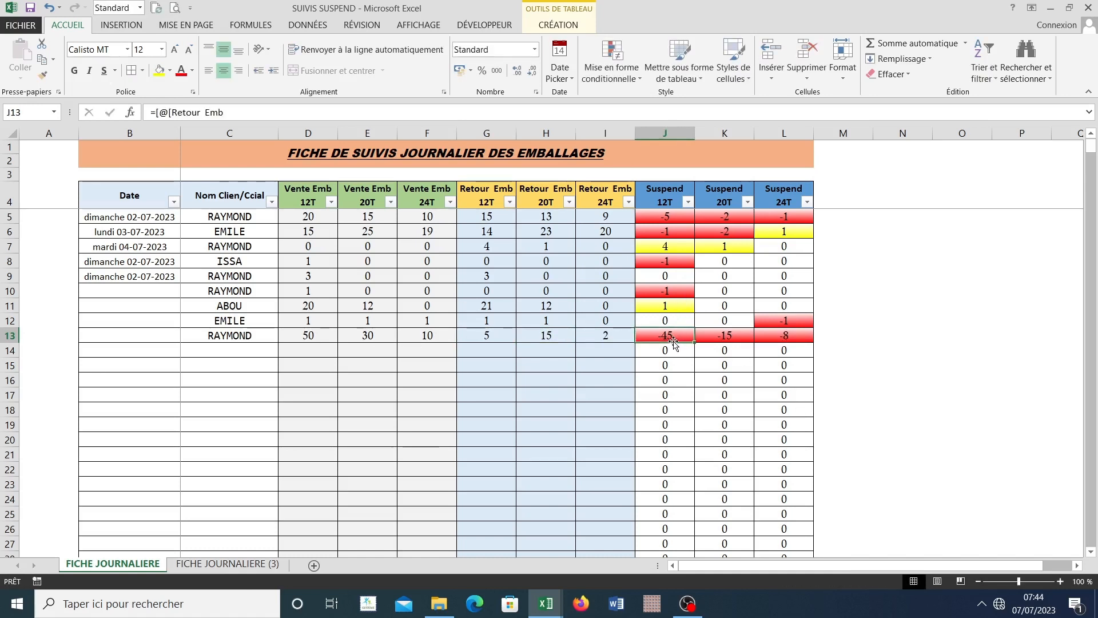
Step: Check the first client's updated Suspend totals on FICHE JOURNALIERE (3) and return to FICHE JOURNALIERE
left_click(226, 358)
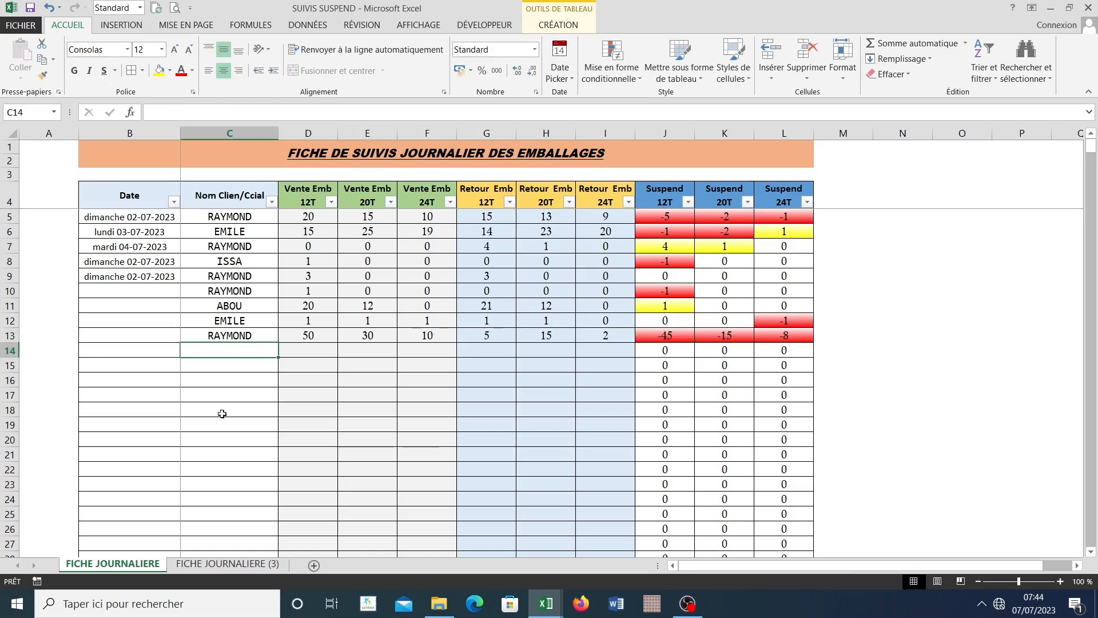
left_click(213, 564)
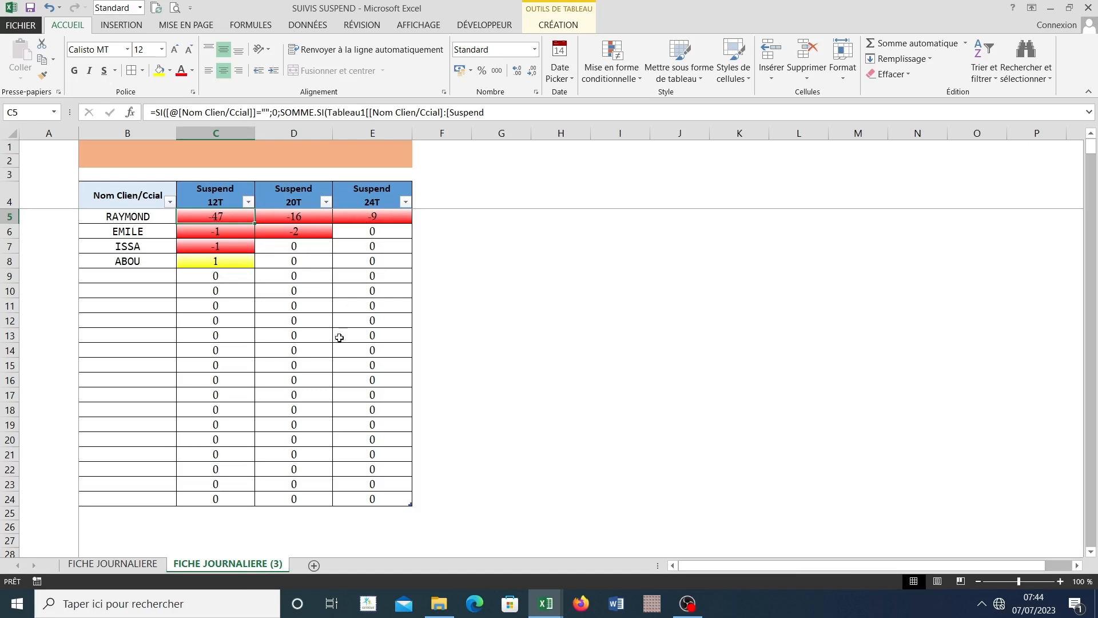
left_click(131, 564)
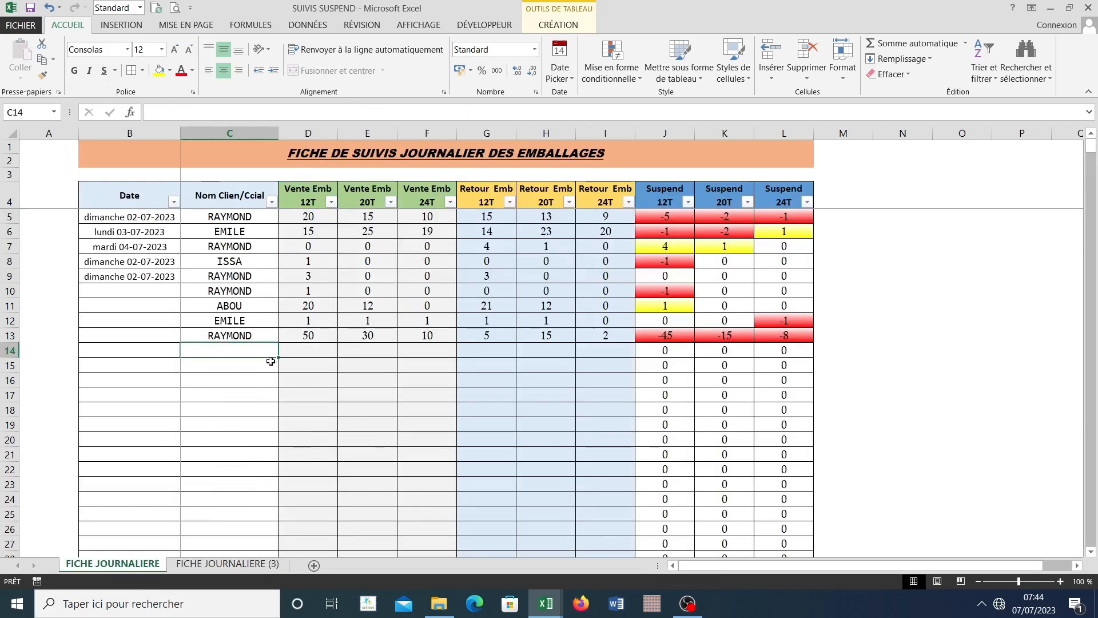
Step: Enter the client name from C13 in C14 with Vente Emb 12T, 20T and 24T all 0
type("RAYMOND")
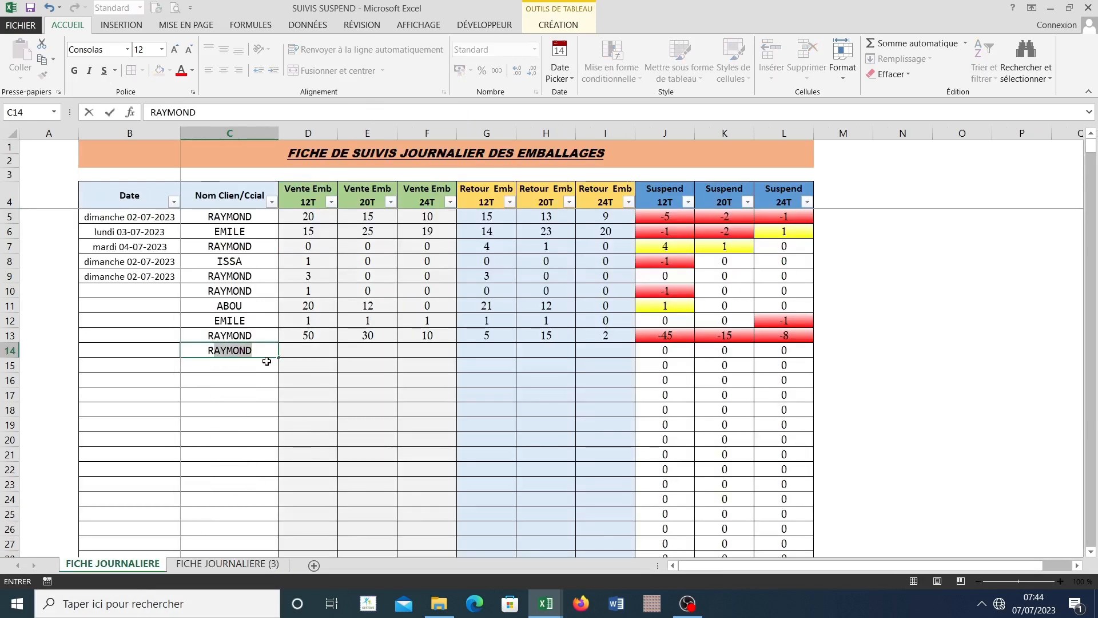
key("Tab")
type("0")
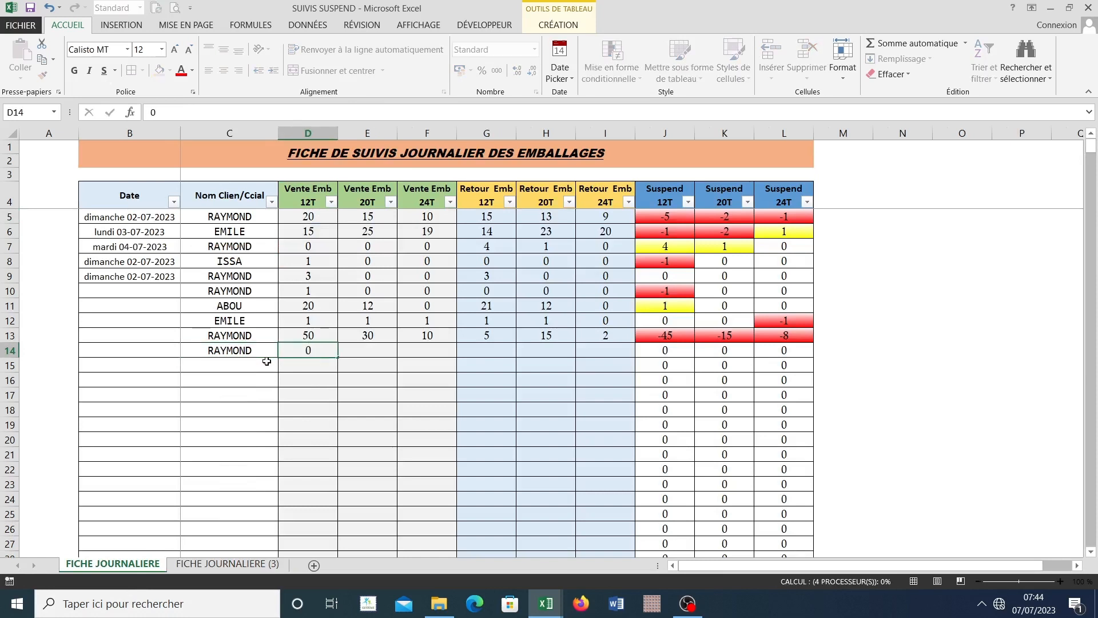
key("Tab")
type("0")
key("Tab")
type("0")
key("Tab")
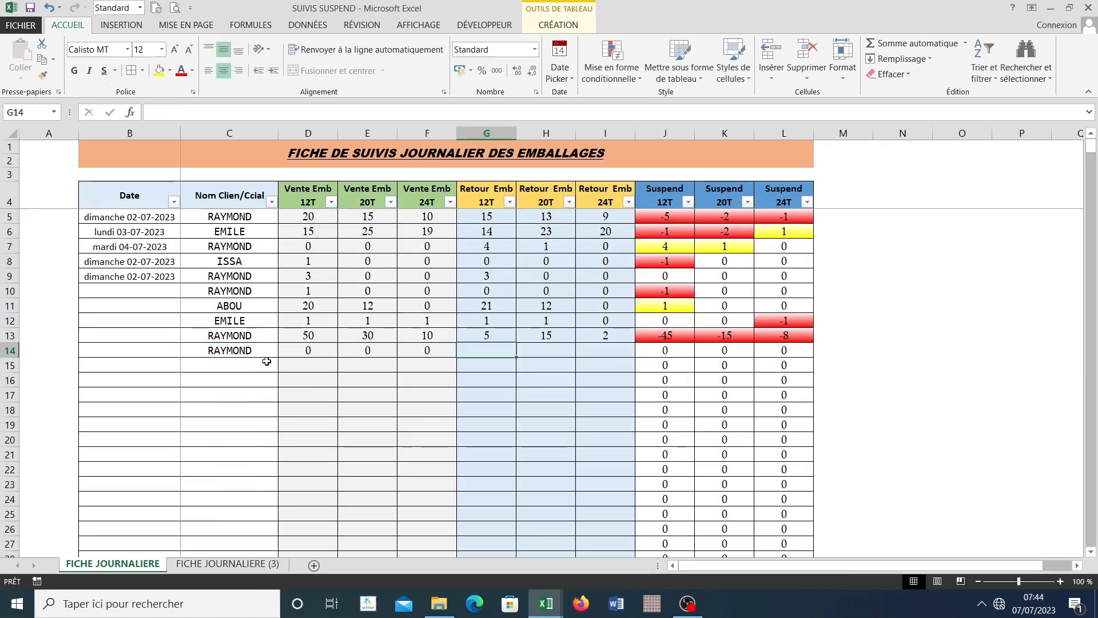
Step: Enter the returns in row 14: Retour Emb 12T 45, 20T 15 and 24T 8
type("45")
key("Tab")
type("15")
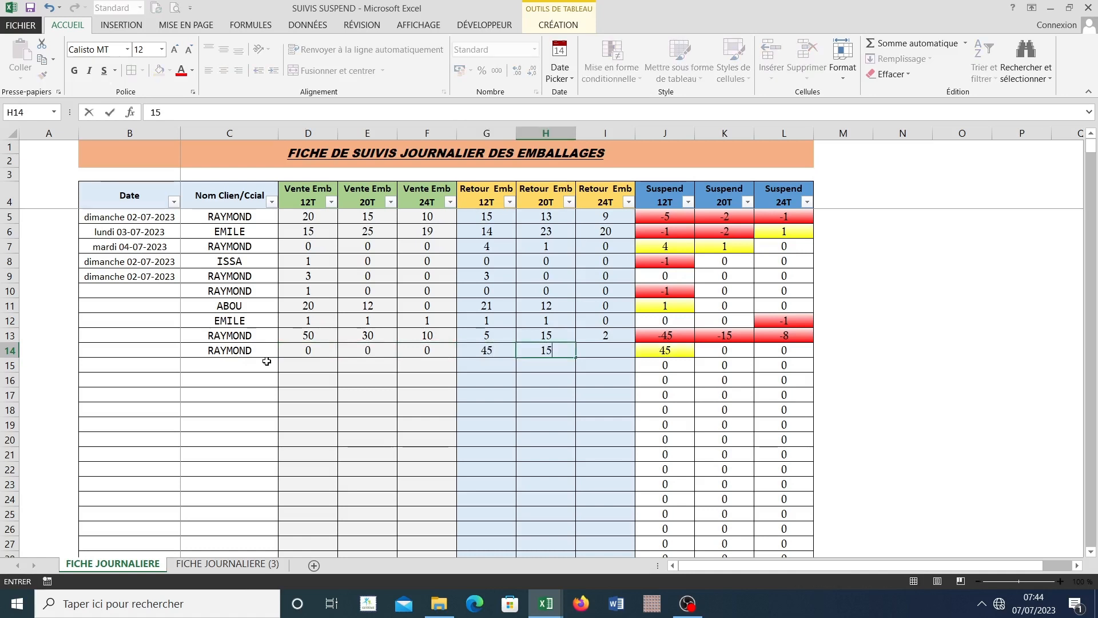
key("ctrl+Return")
key("Tab")
type("8")
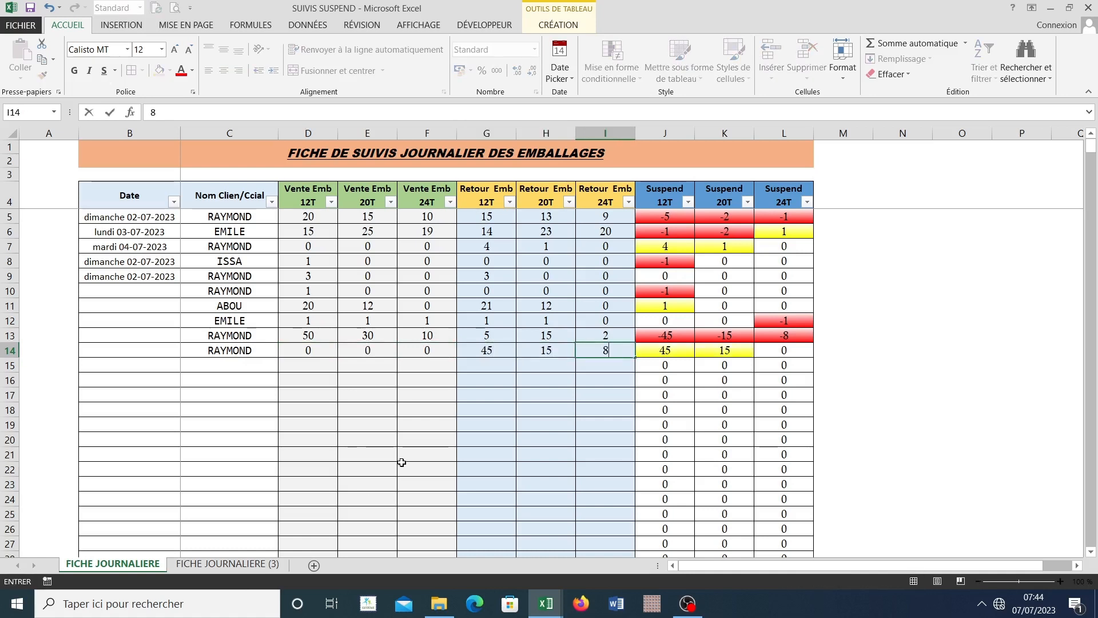
left_click(401, 463)
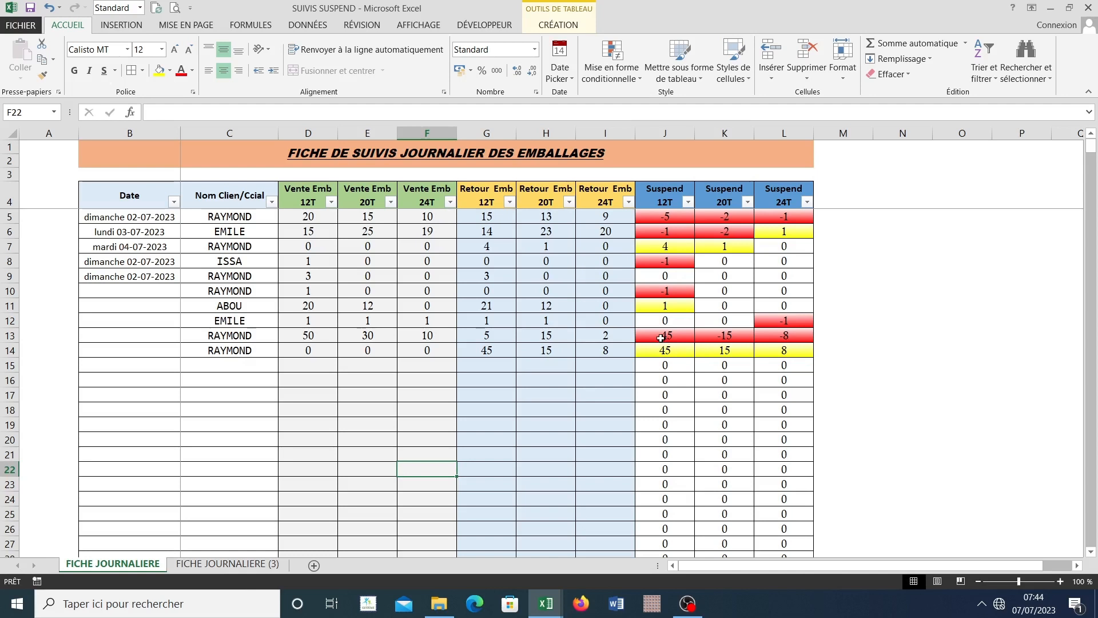
Step: Compare the Suspend values in rows 13 and 14 with the client's totals in row 5 of FICHE JOURNALIERE (3)
left_click_drag(661, 338, 767, 331)
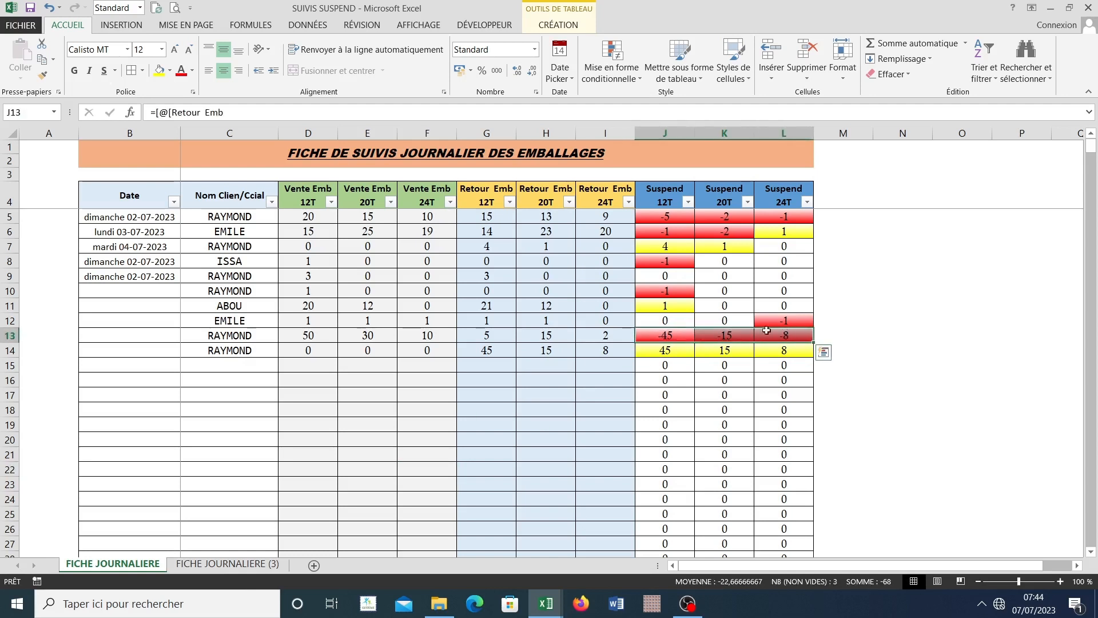
left_click(544, 363)
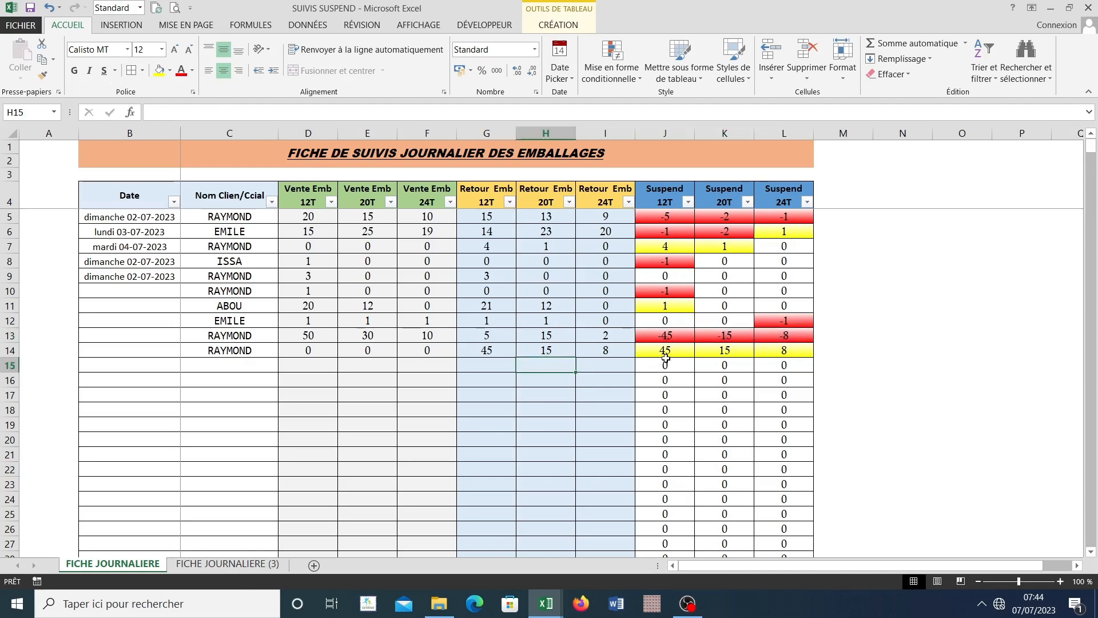
left_click_drag(666, 359, 785, 351)
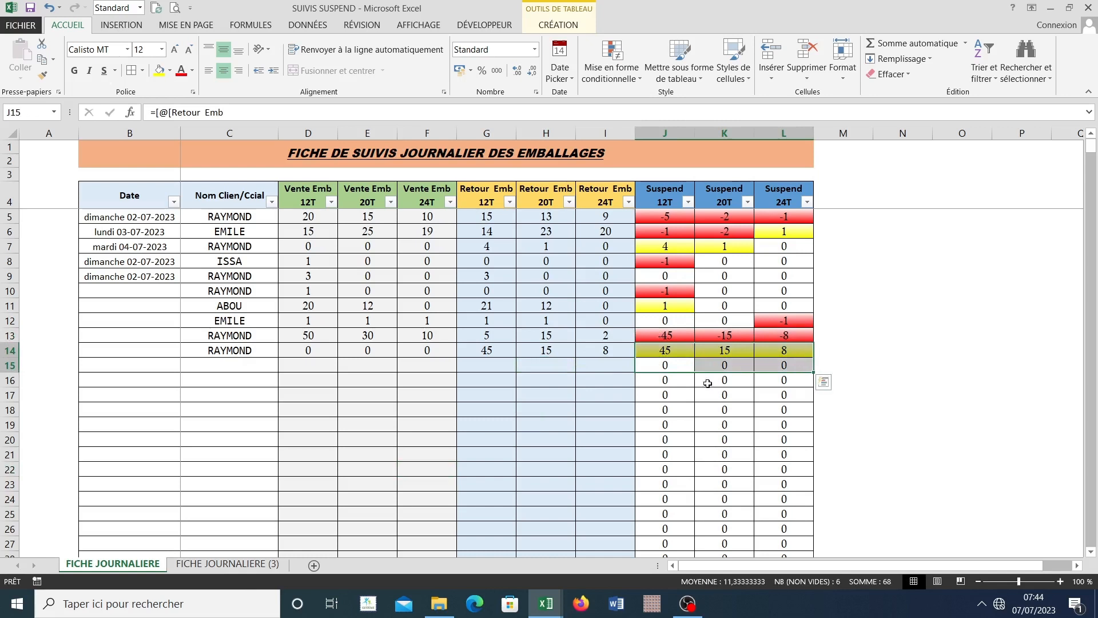
left_click(215, 565)
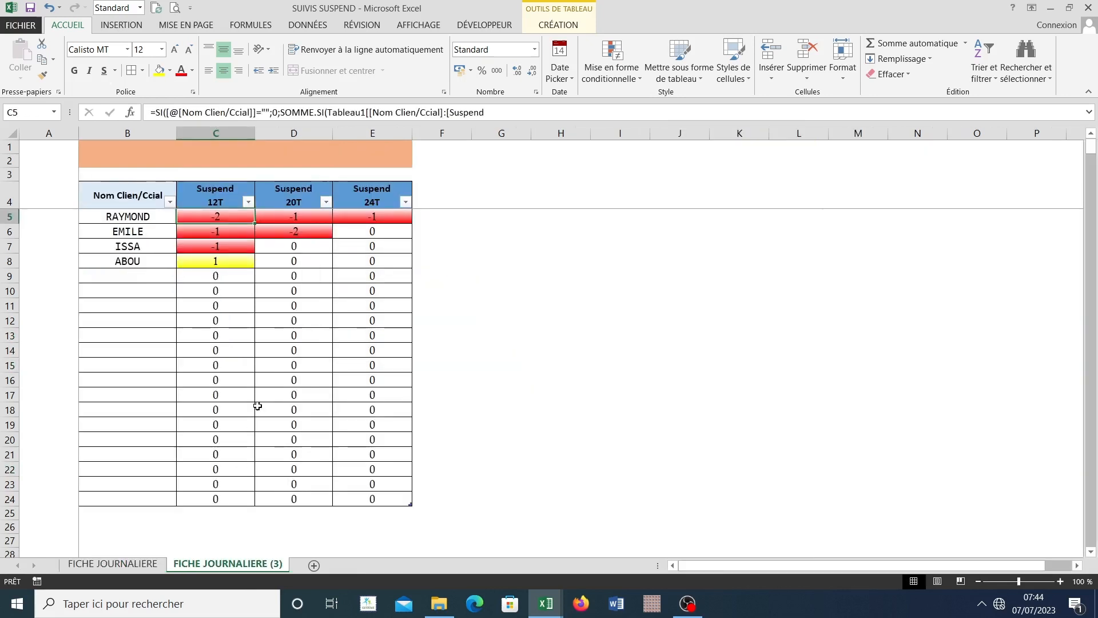
left_click(199, 258)
left_click_drag(209, 217, 386, 227)
left_click(366, 364)
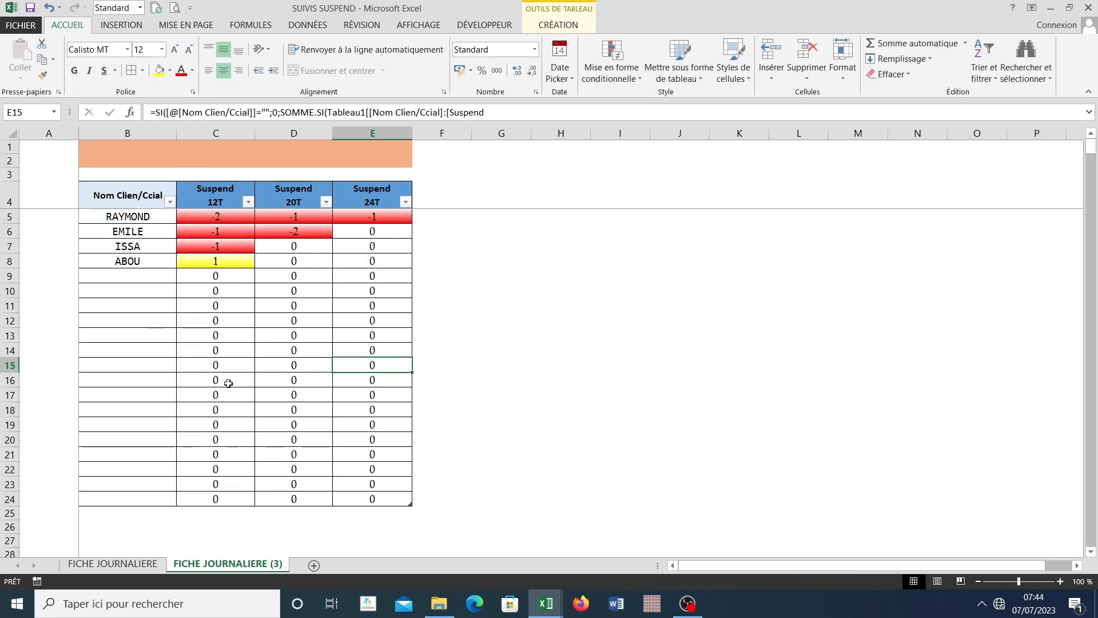
Step: Add a totals row beneath the client table on FICHE JOURNALIERE (3)
left_click(106, 201)
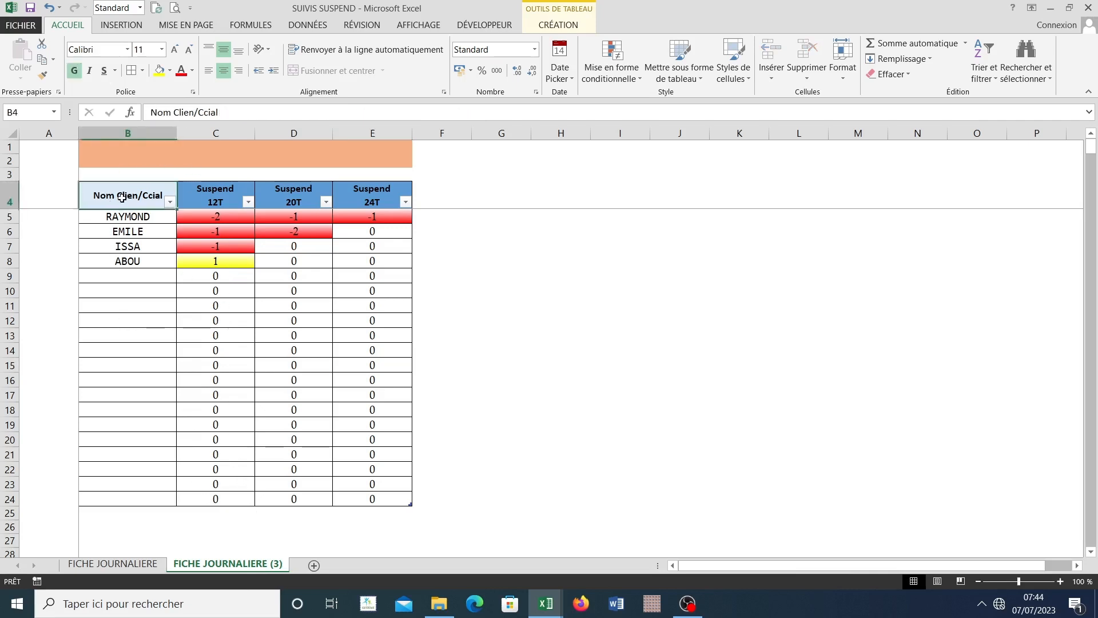
left_click(161, 501)
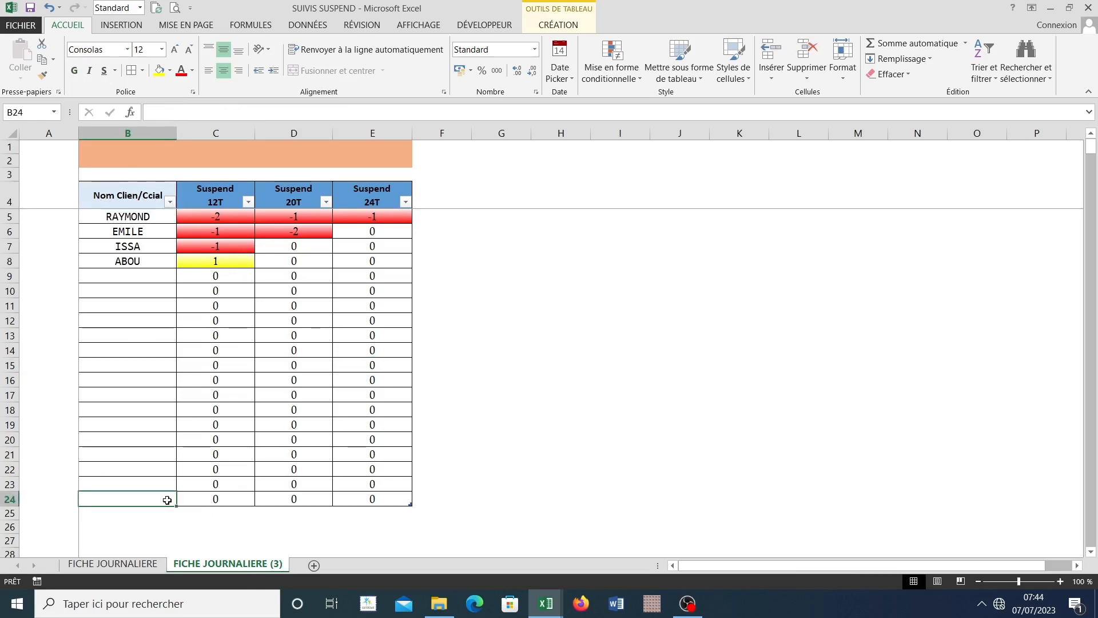
right_click(167, 501)
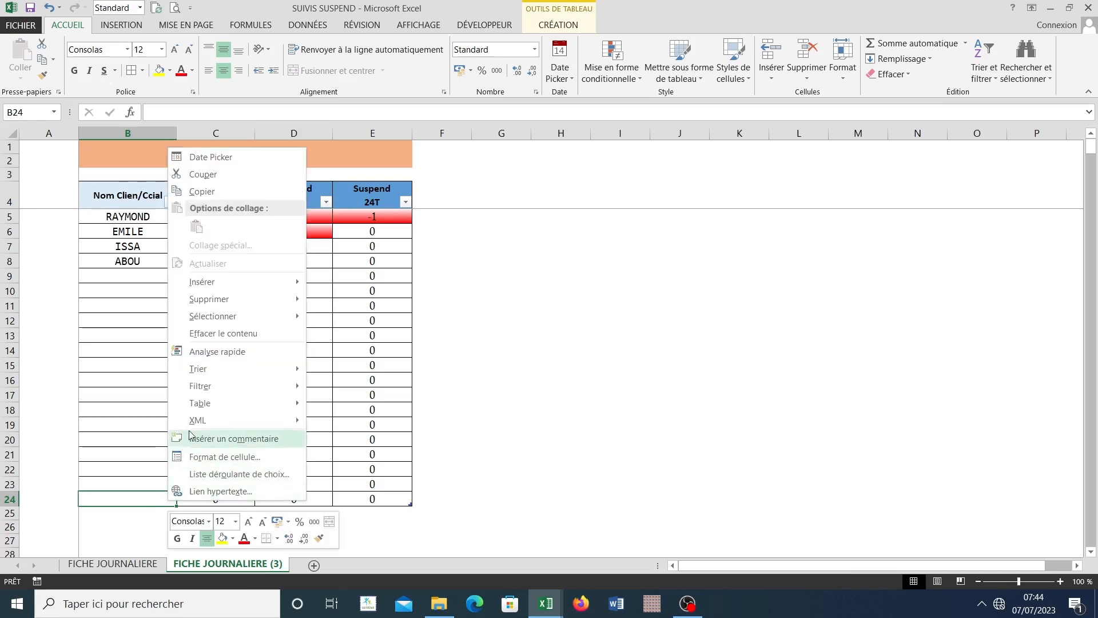
mouse_move(204, 407)
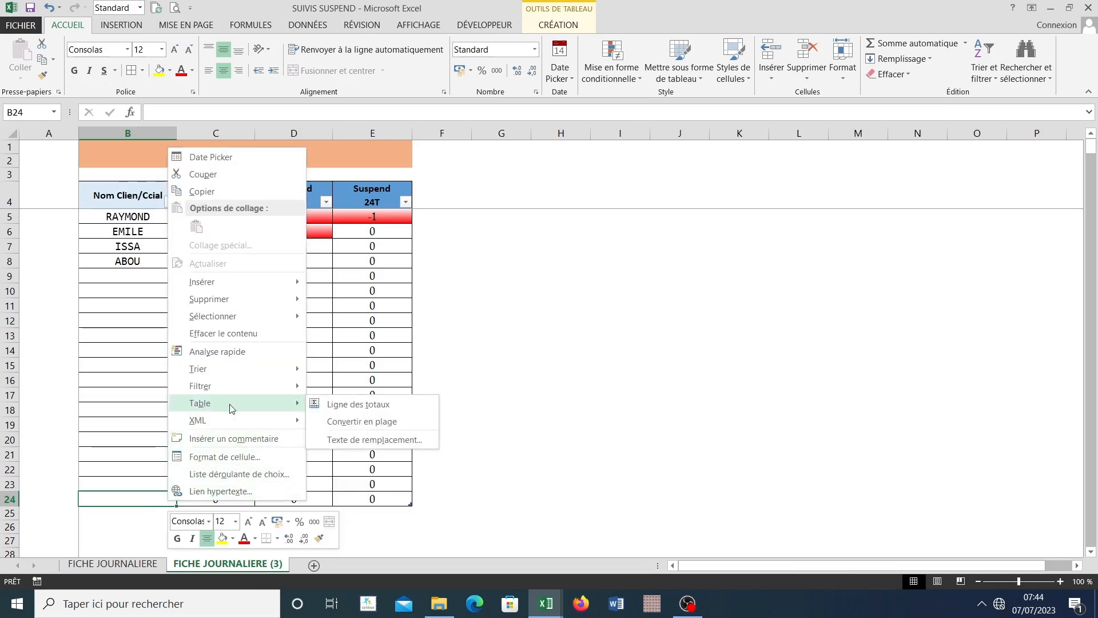
left_click(350, 405)
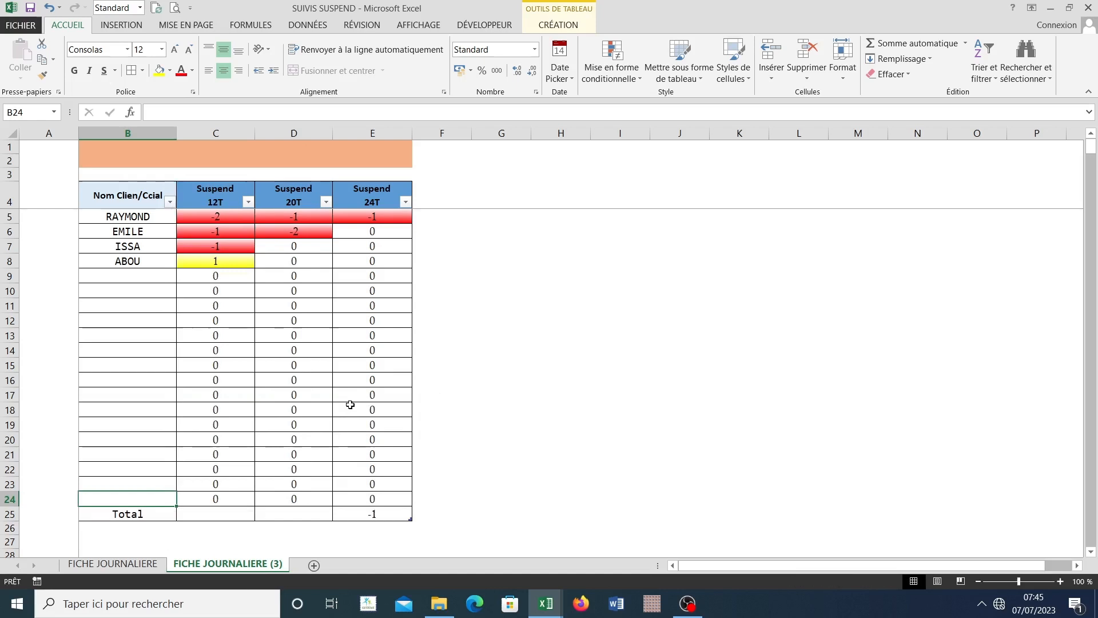
Step: Fill the Total row B25:E25 with a light green theme colour
left_click(146, 517)
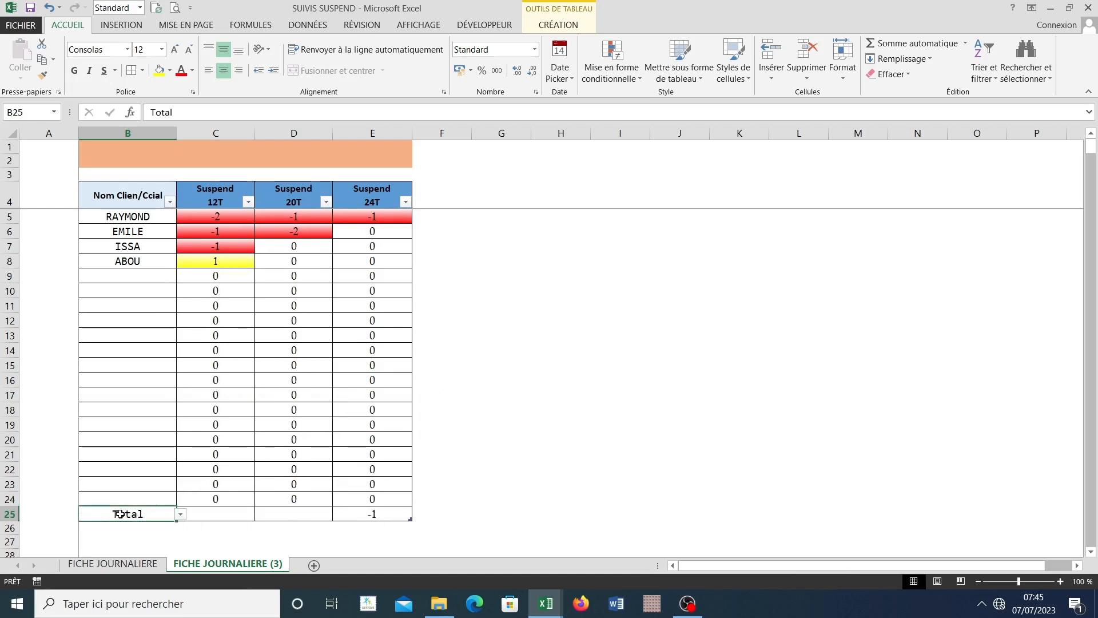
left_click_drag(121, 514, 356, 499)
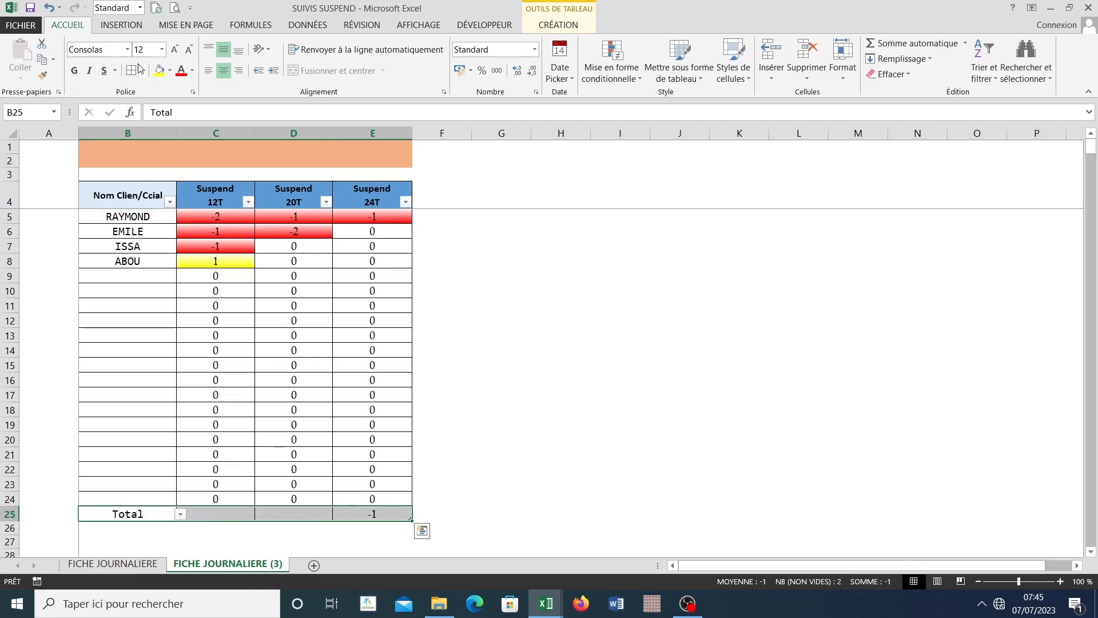
left_click(170, 74)
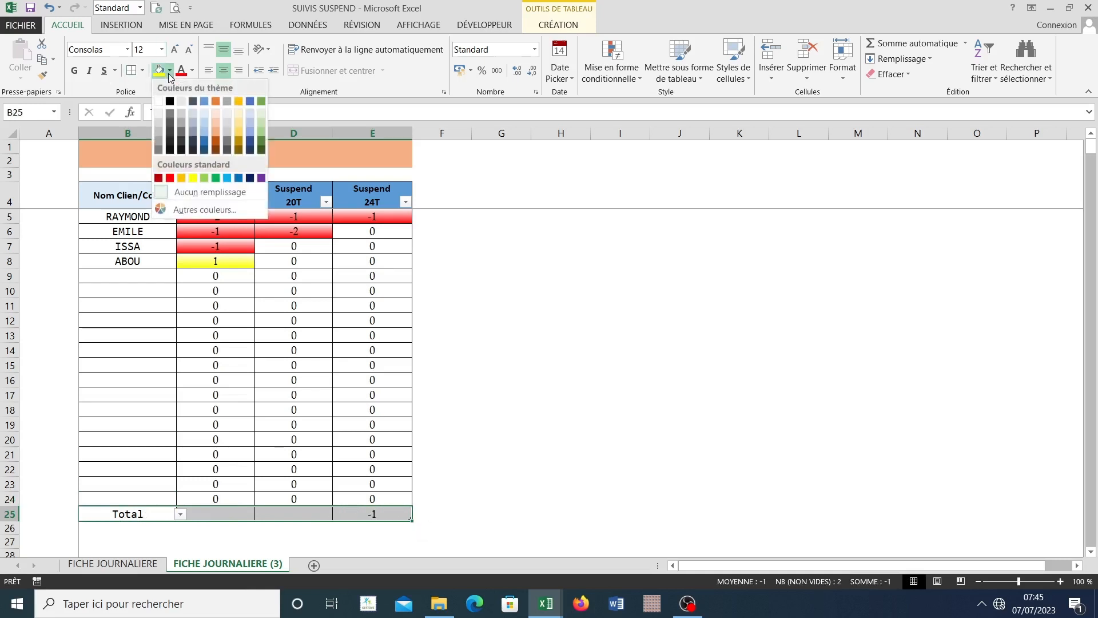
left_click(263, 130)
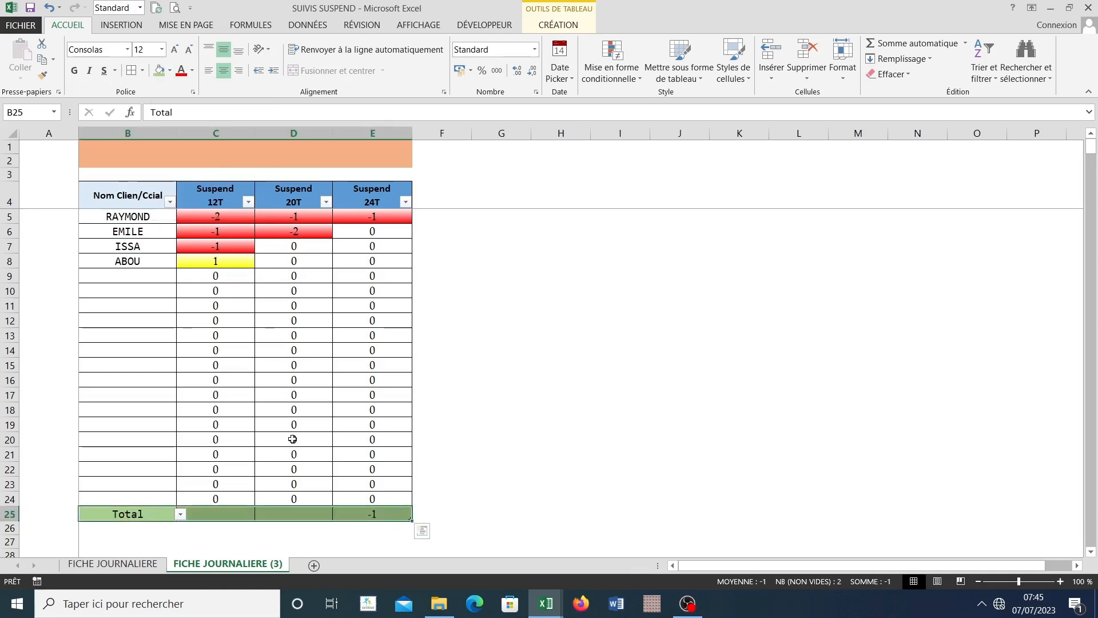
left_click(286, 463)
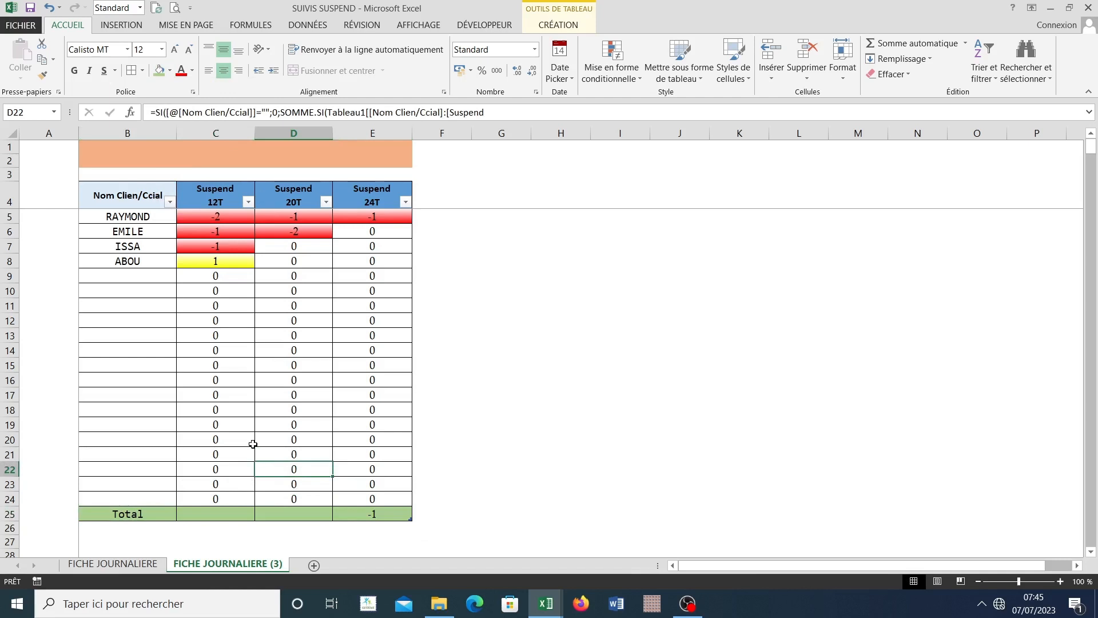
Step: Set the Total row function to Somme for the Suspend 12T, 20T and 24T columns
scroll(249, 440, "down", 1)
left_click(218, 469)
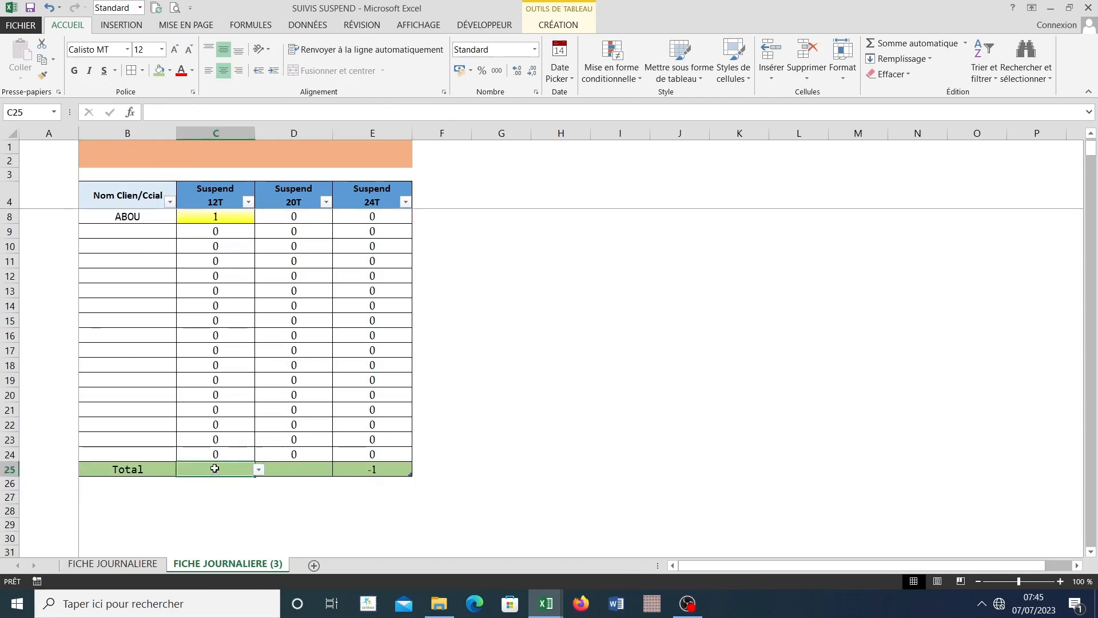
left_click(257, 470)
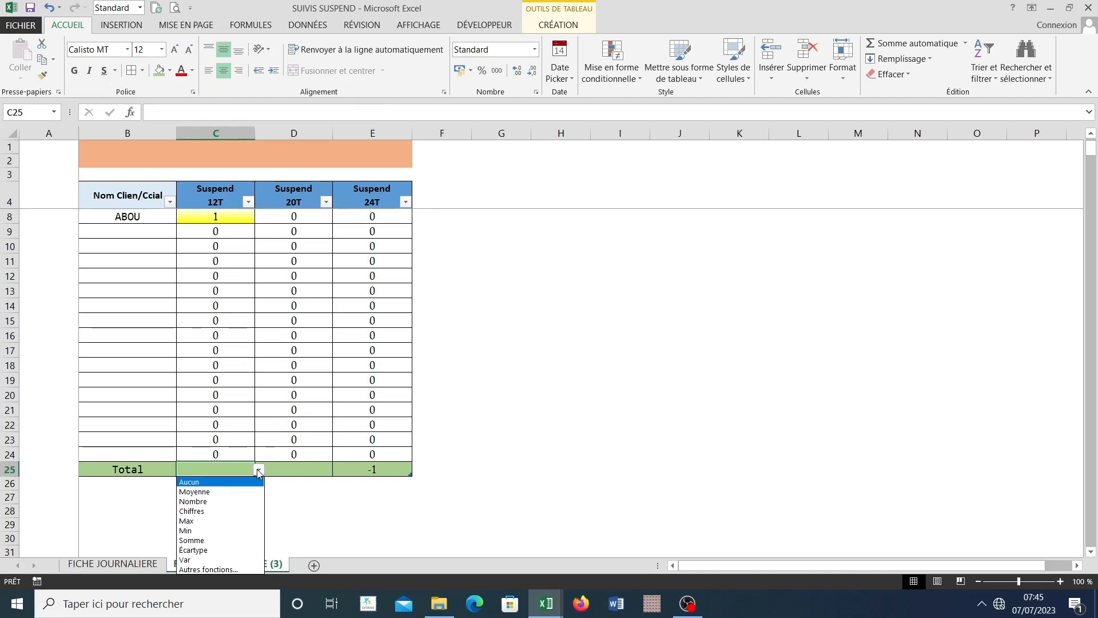
left_click(200, 541)
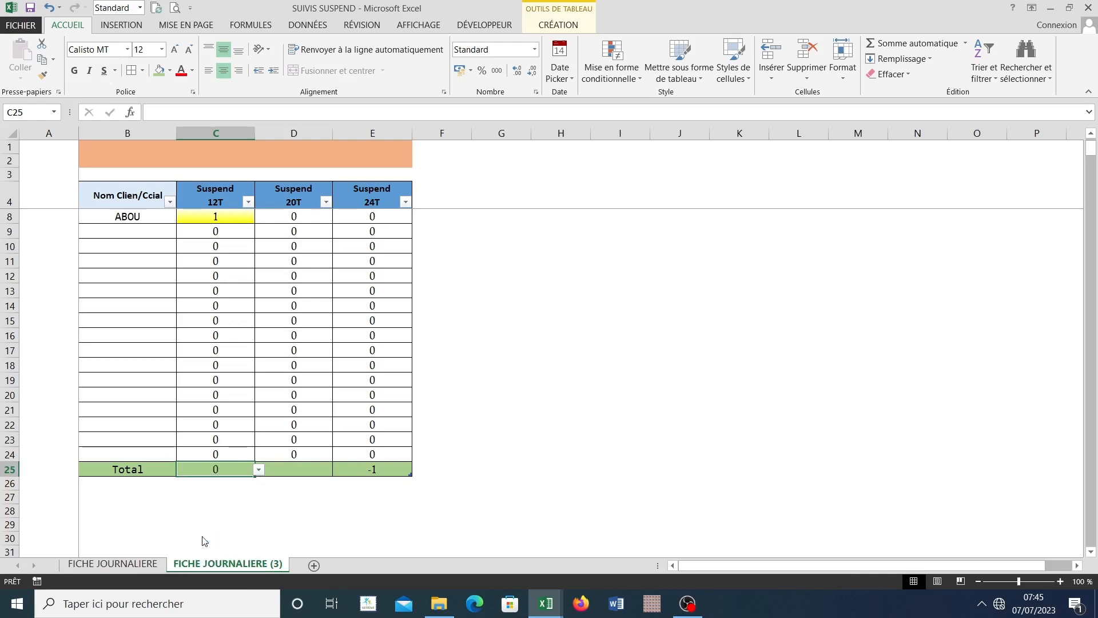
left_click(297, 469)
left_click(336, 469)
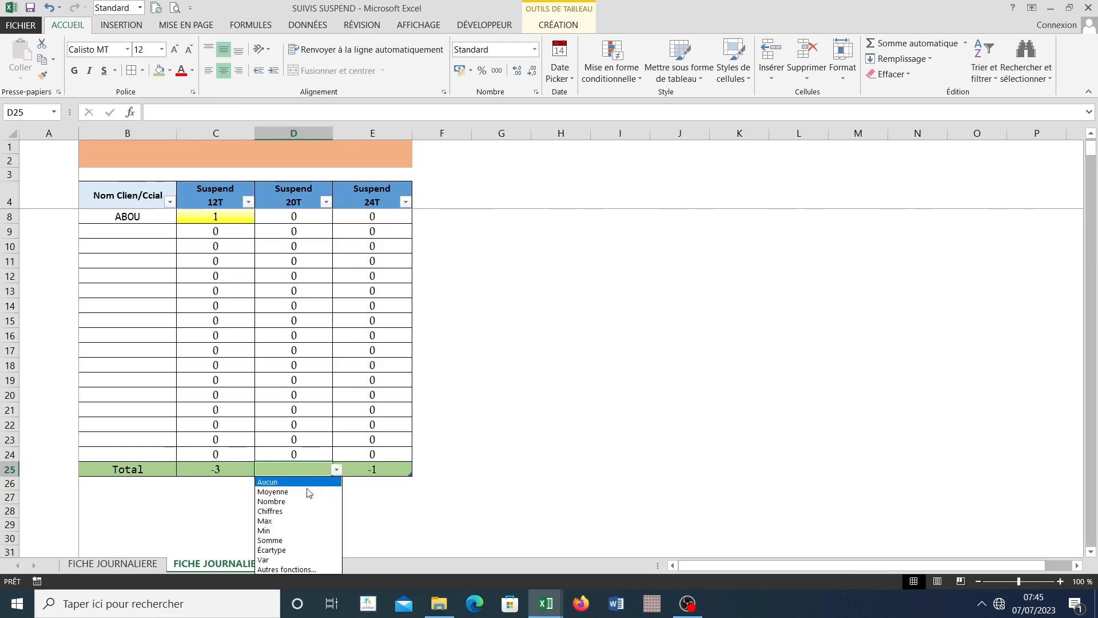
left_click(283, 540)
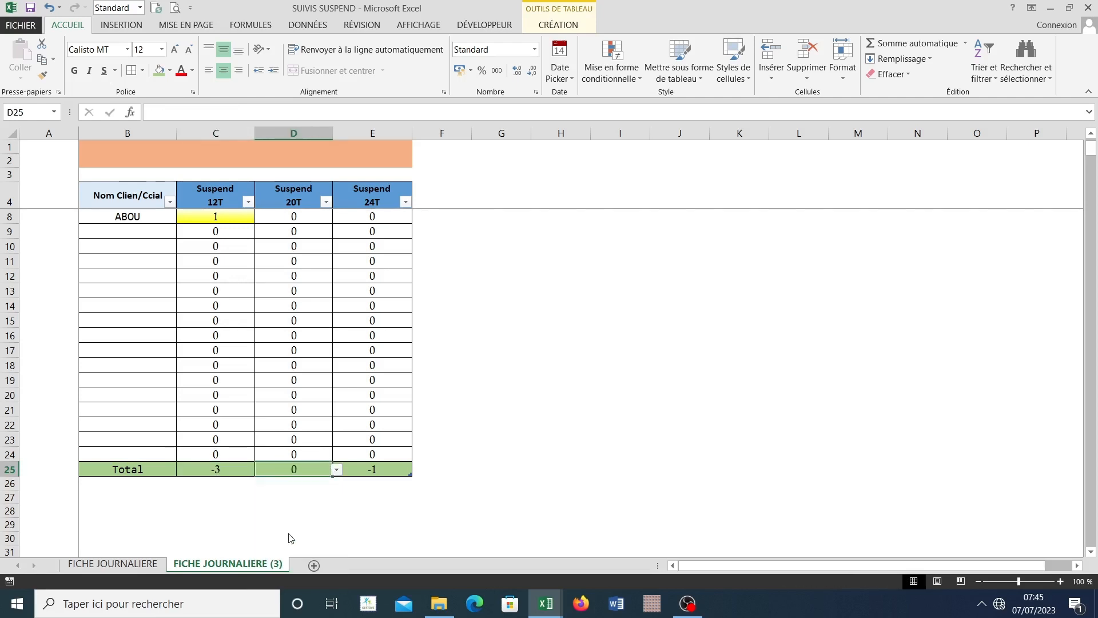
left_click(361, 468)
left_click(415, 470)
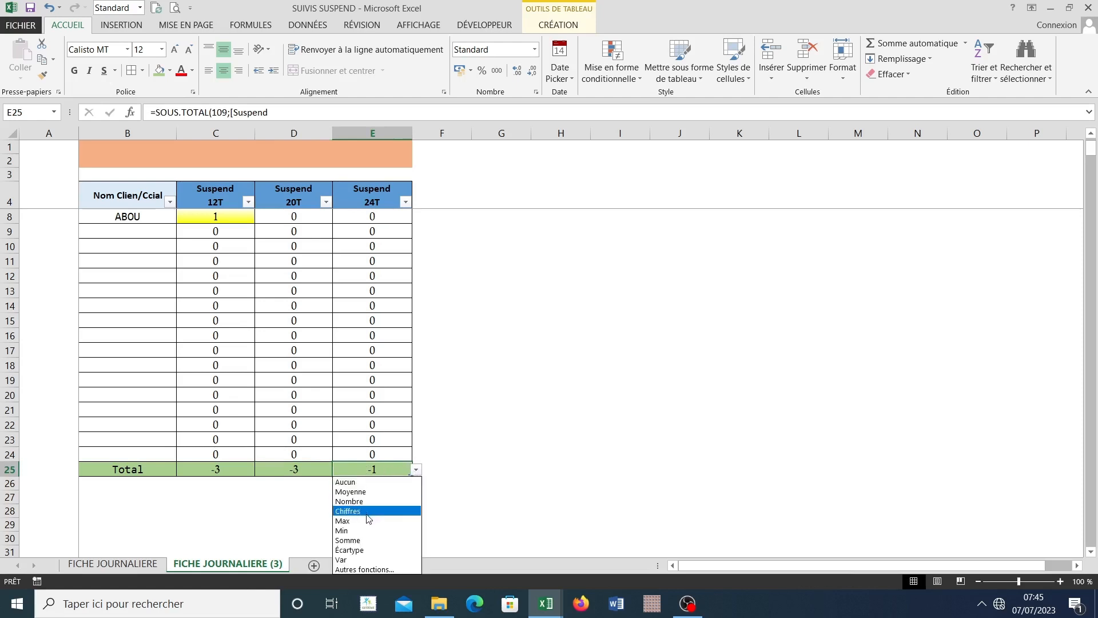
left_click(359, 541)
left_click(392, 501)
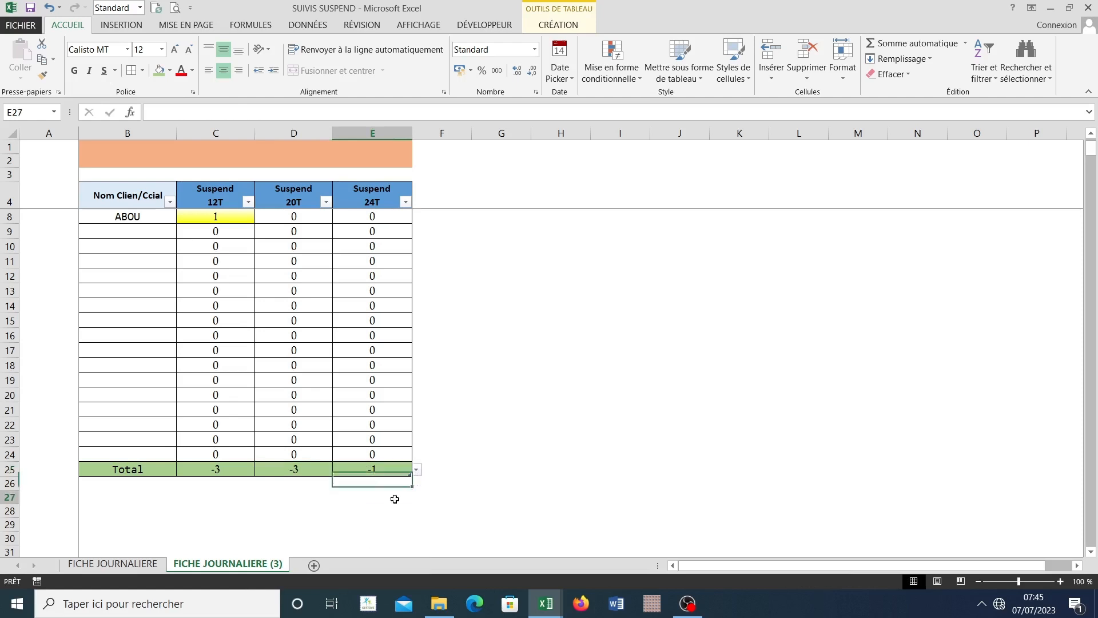
Step: Check the Total row sums against the individual client Suspend values in the 20T, 24T and 12T columns
scroll(338, 483, "up", 1)
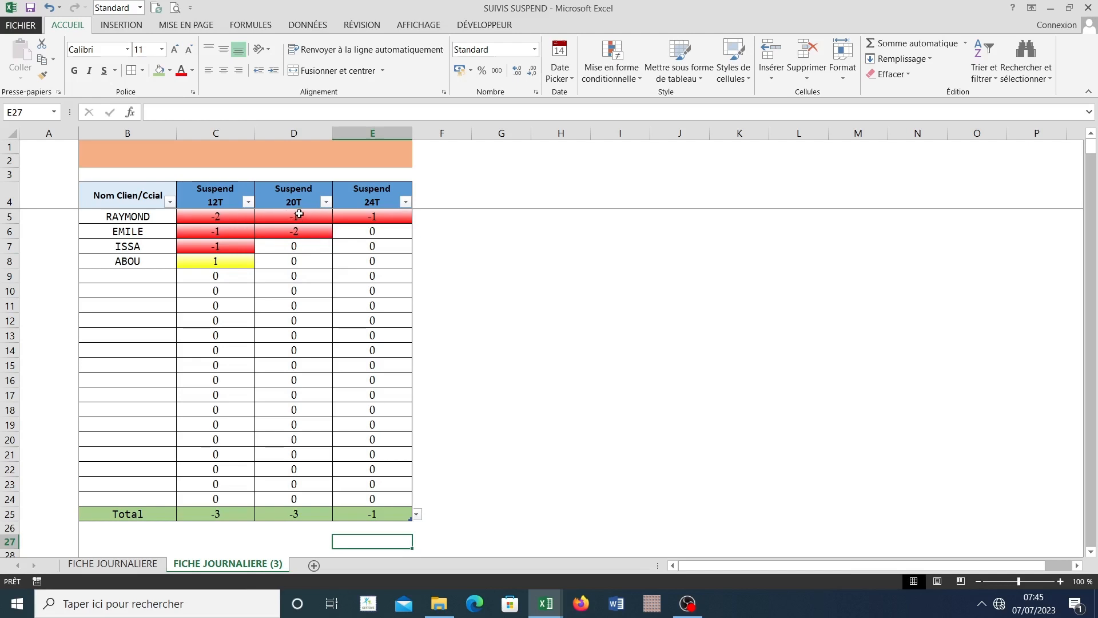
left_click_drag(302, 215, 302, 231)
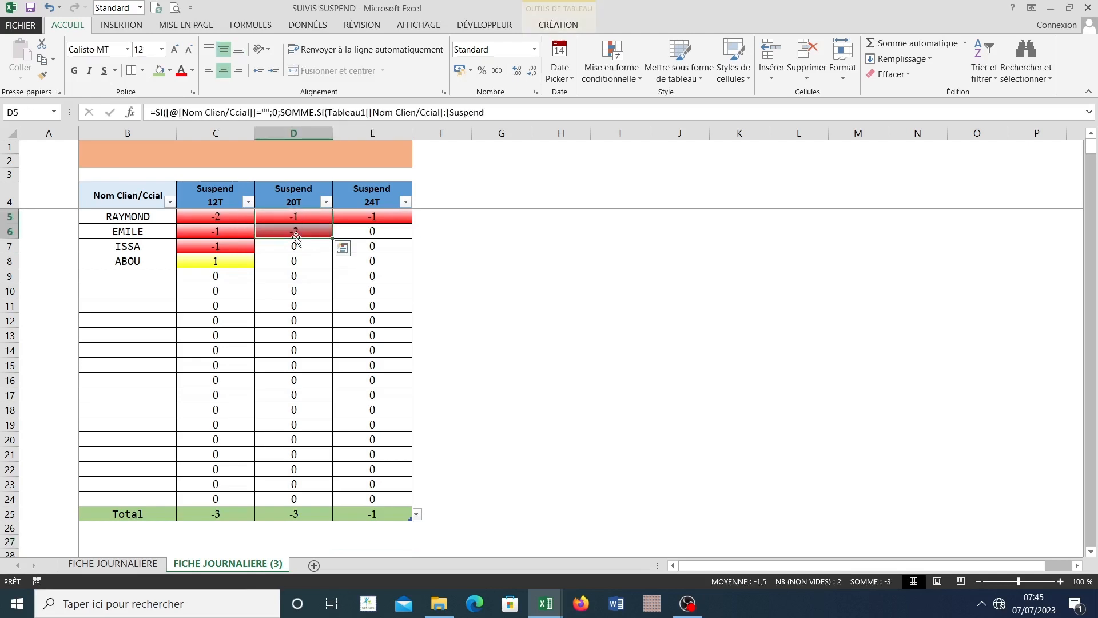
left_click(382, 215)
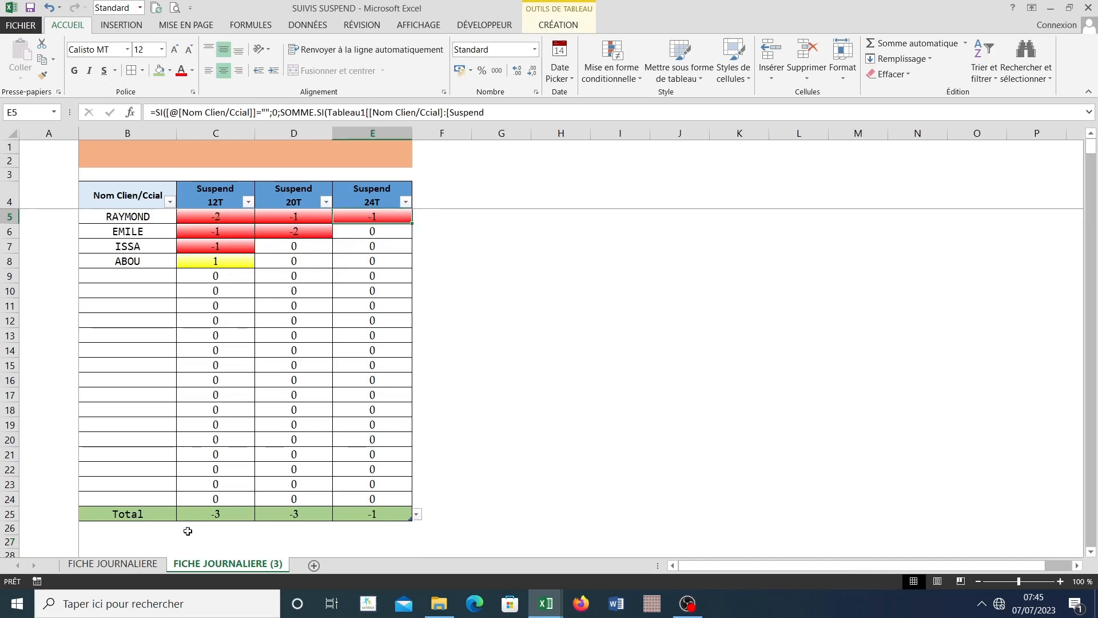
left_click(210, 516)
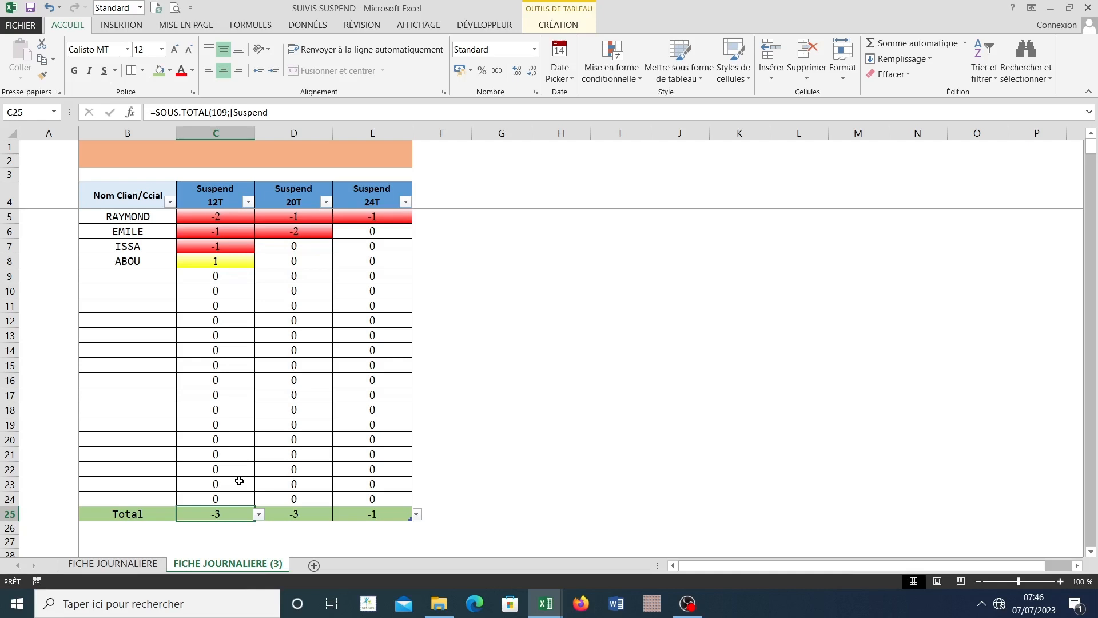
Step: Add an entry for client X in row 15 of FICHE JOURNALIERE with a 12T packaging return of 20
left_click(113, 564)
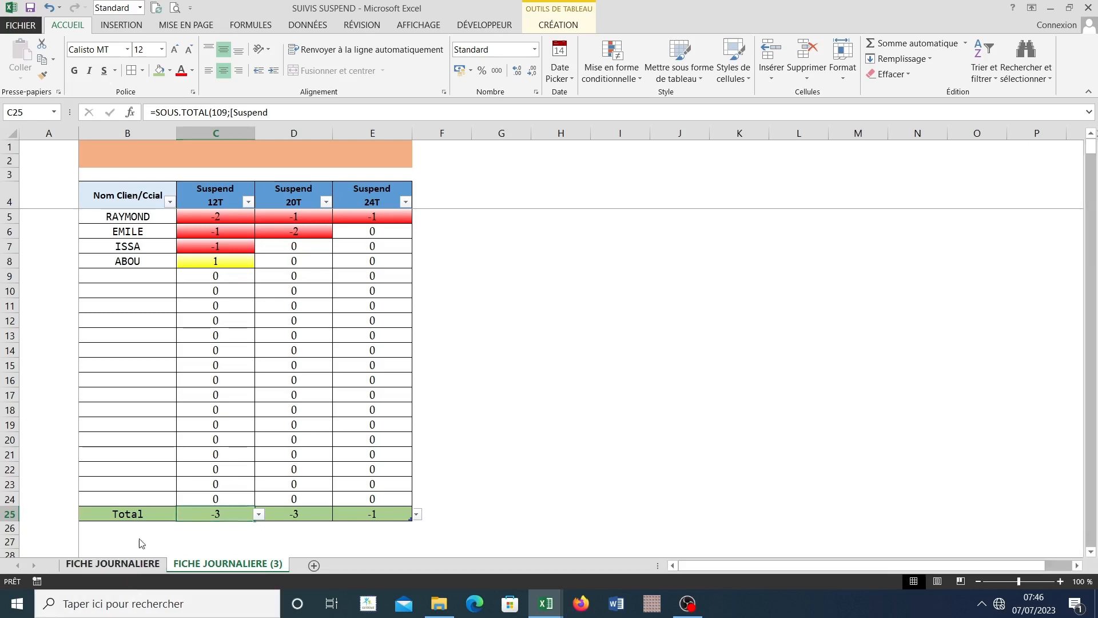
left_click(232, 366)
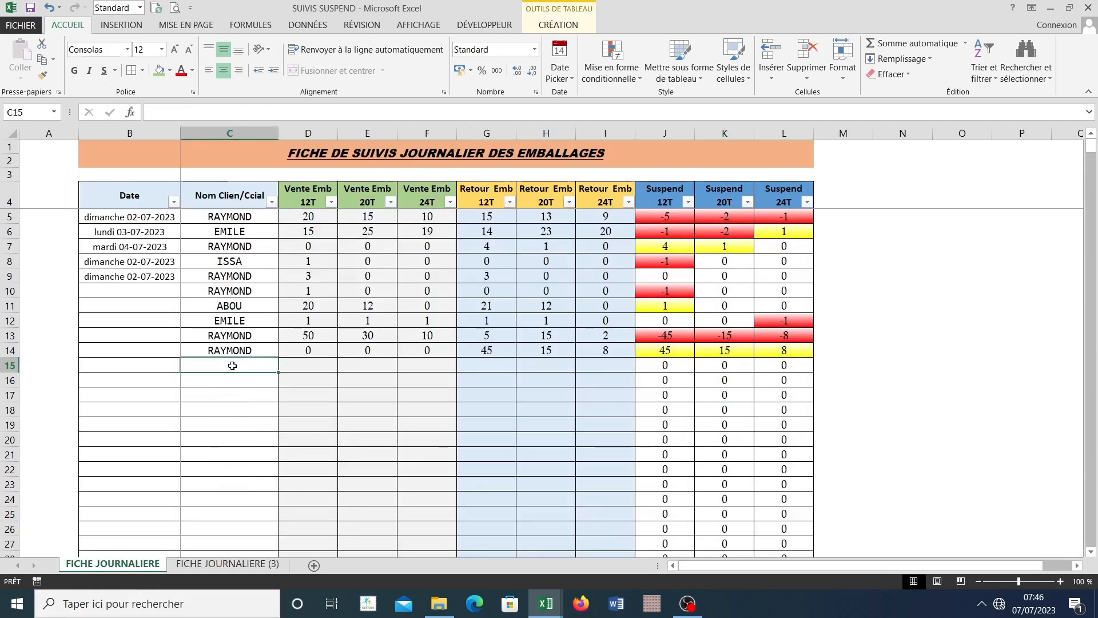
type("X")
left_click(329, 369)
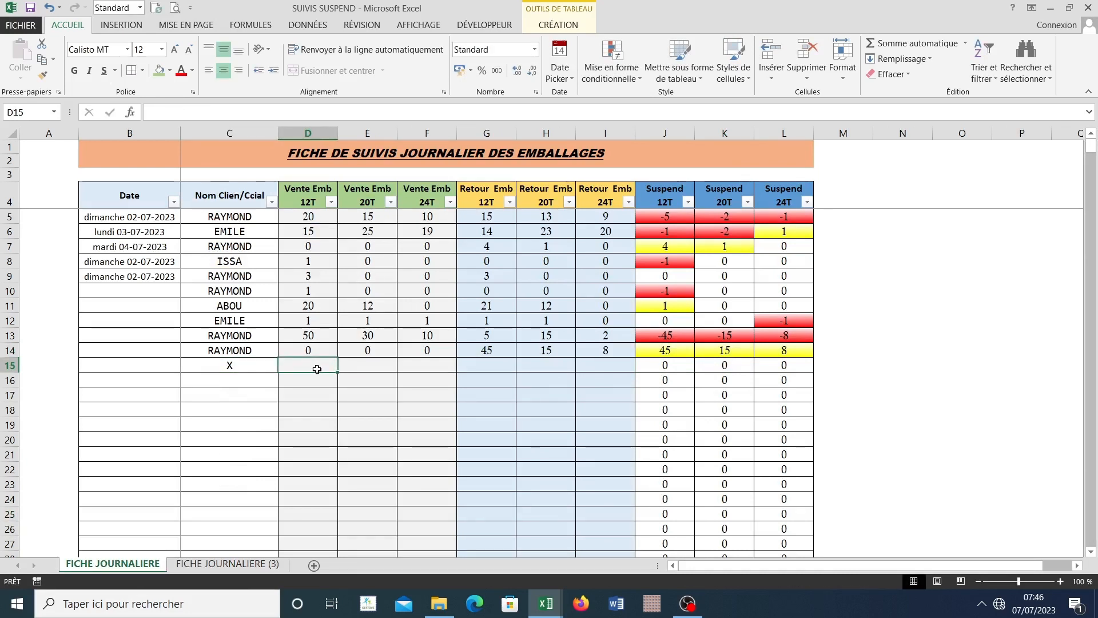
left_click(467, 368)
type("2")
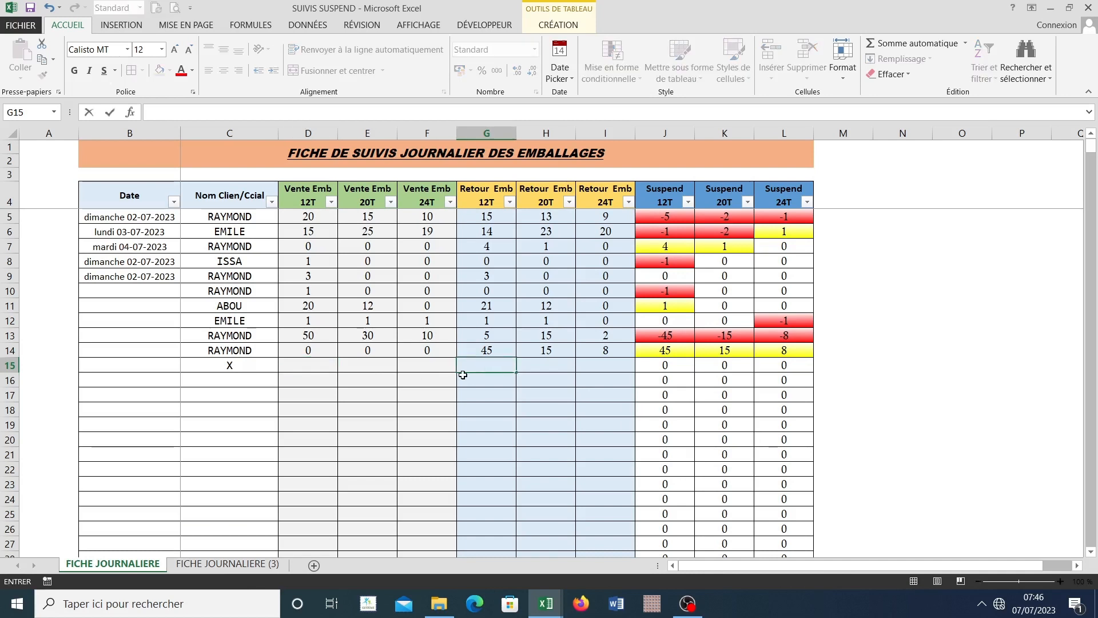
type("20")
key("Tab")
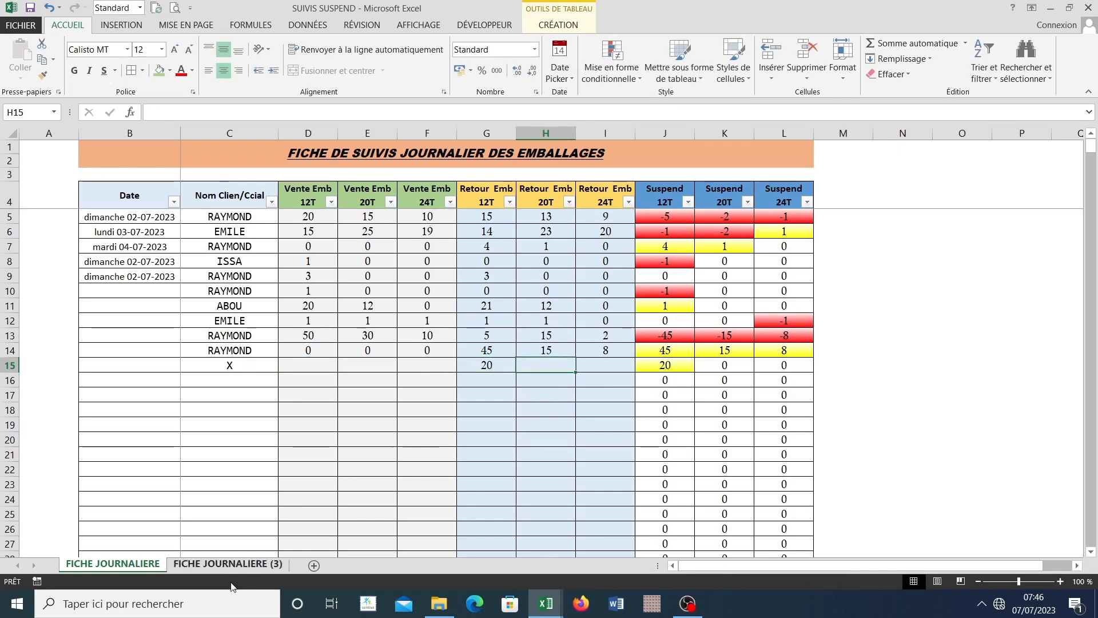
Step: Add client X in B9 of the client table on FICHE JOURNALIERE (3)
left_click(206, 566)
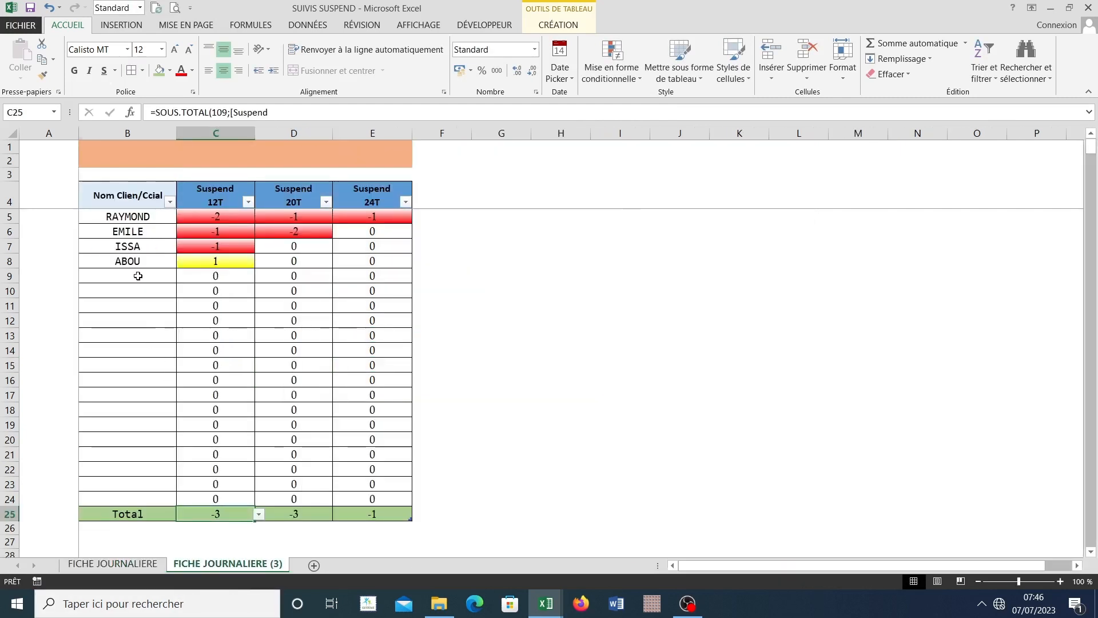
left_click(137, 275)
type("X")
key("Return")
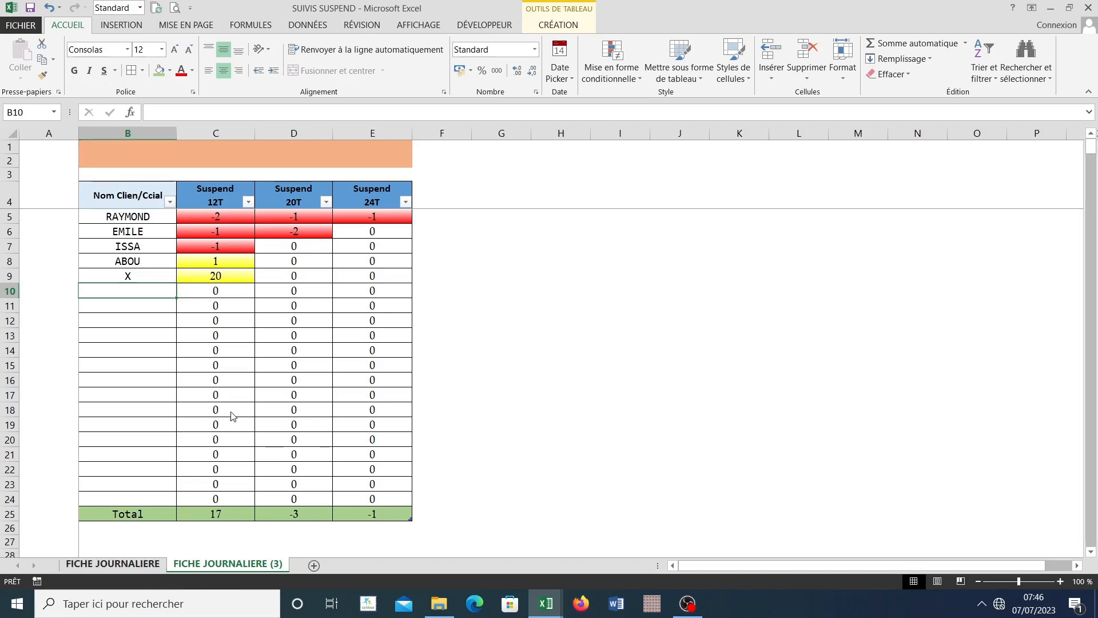
Step: Review client X's 12T return entry in row 15 of FICHE JOURNALIERE alongside the empty 12T sale cell below
key("ctrl+Page_Up")
left_click(487, 365)
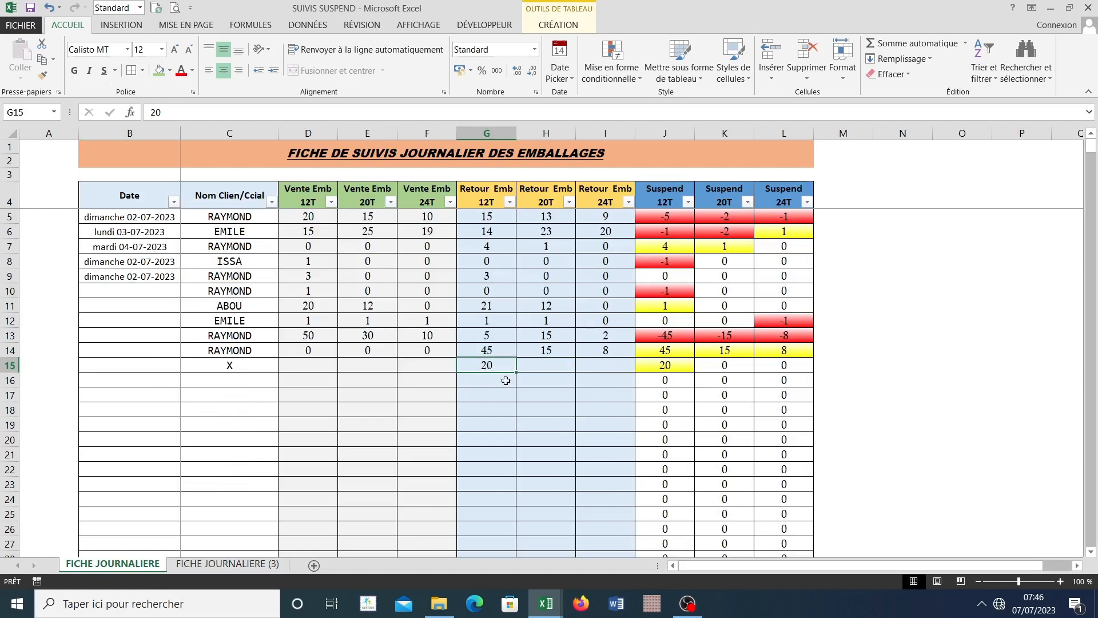
left_click(300, 384)
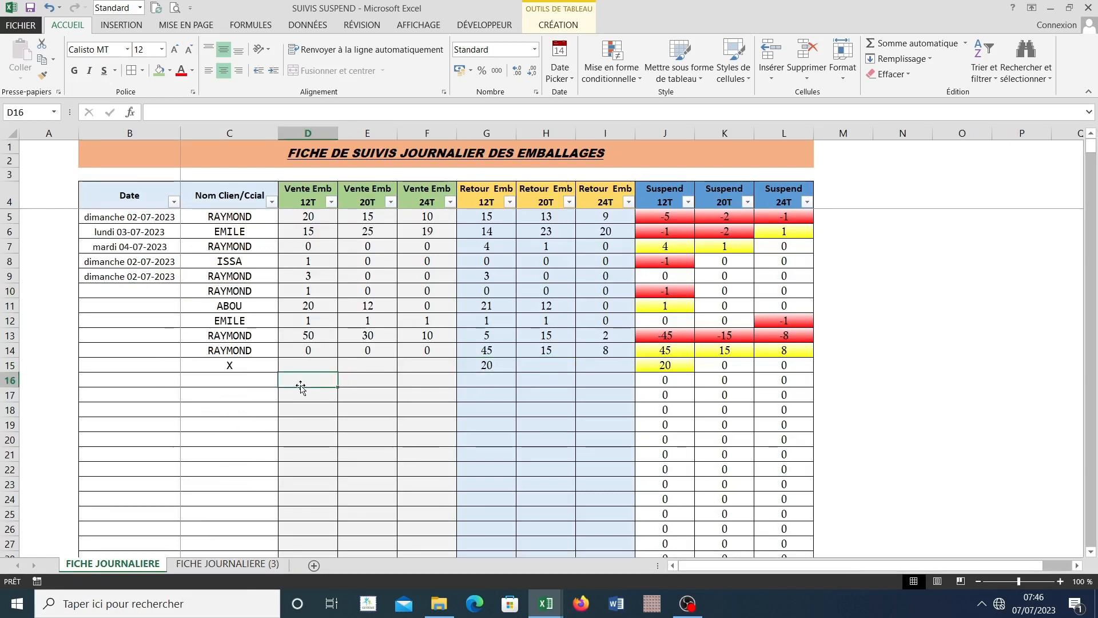
left_click(497, 367)
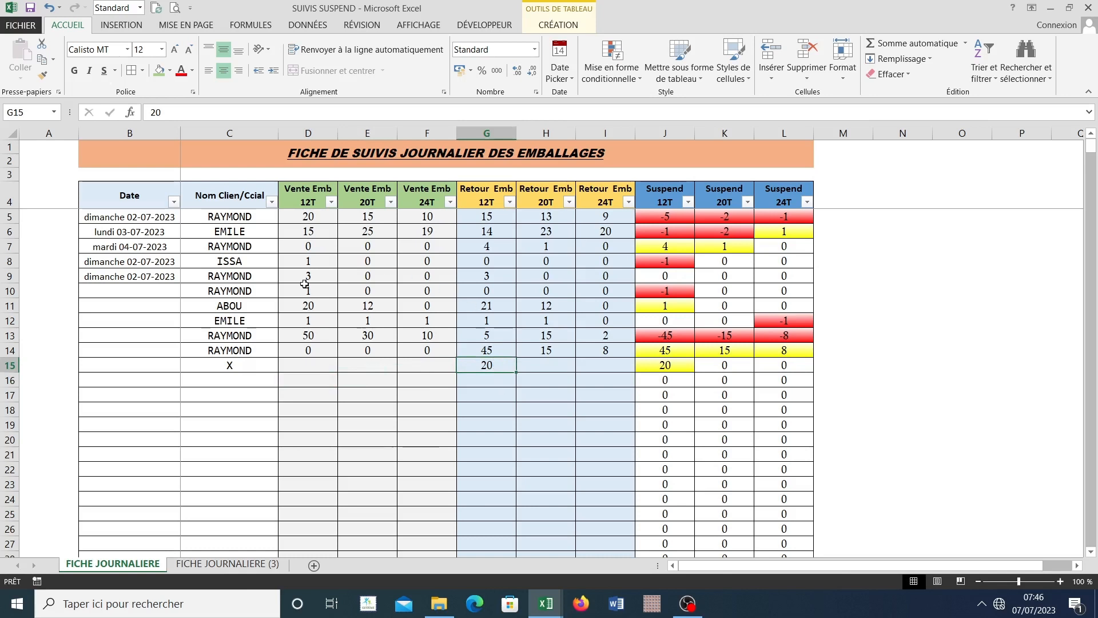
left_click(322, 383)
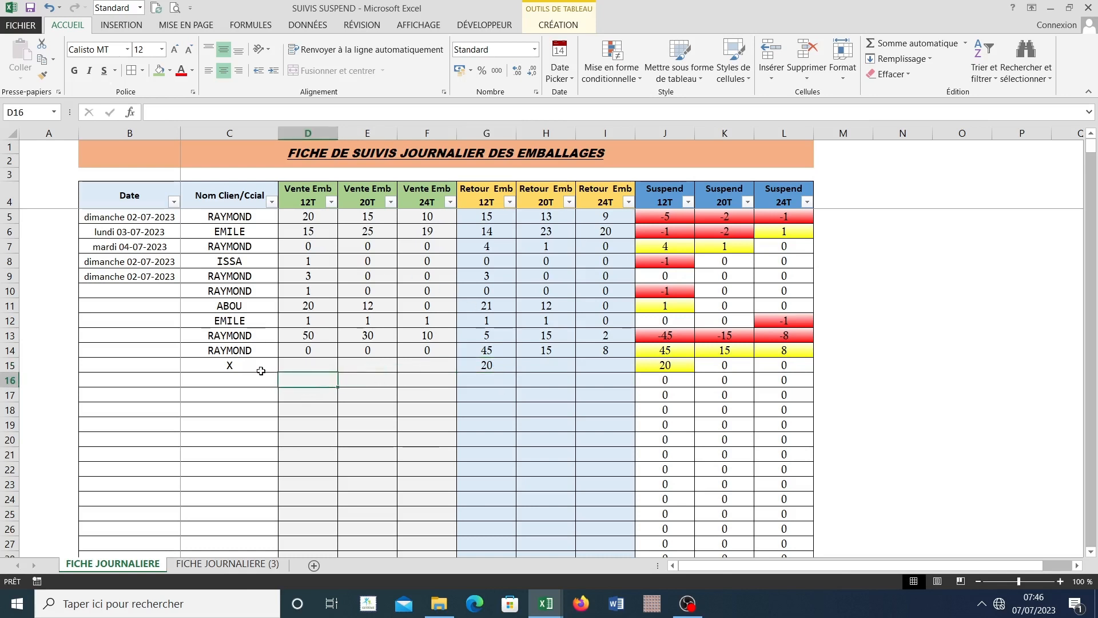
left_click(494, 365)
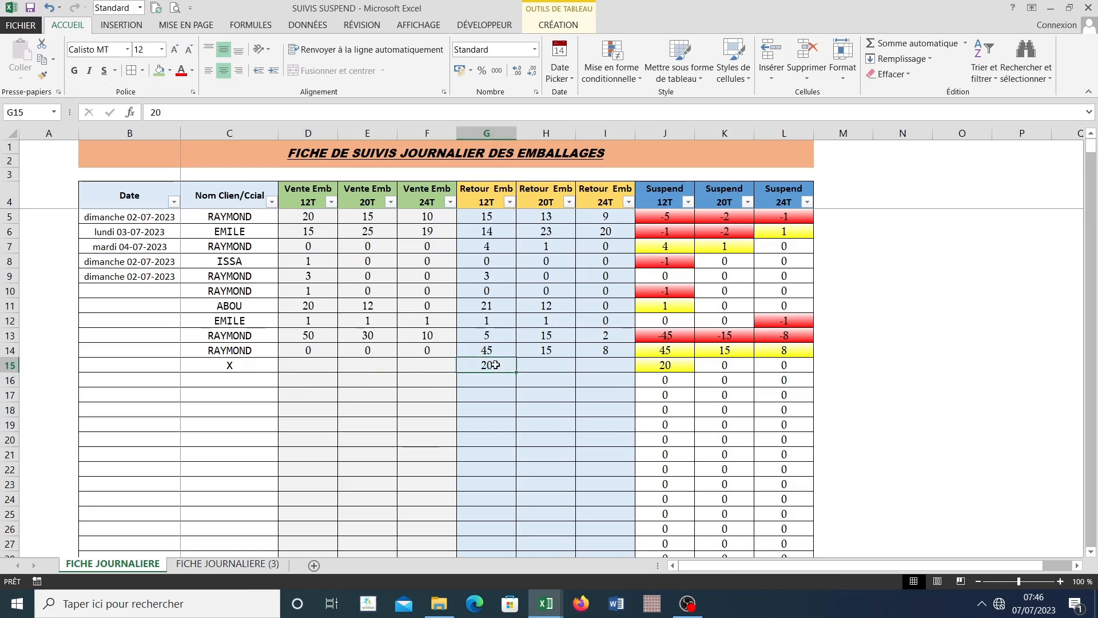
left_click(202, 558)
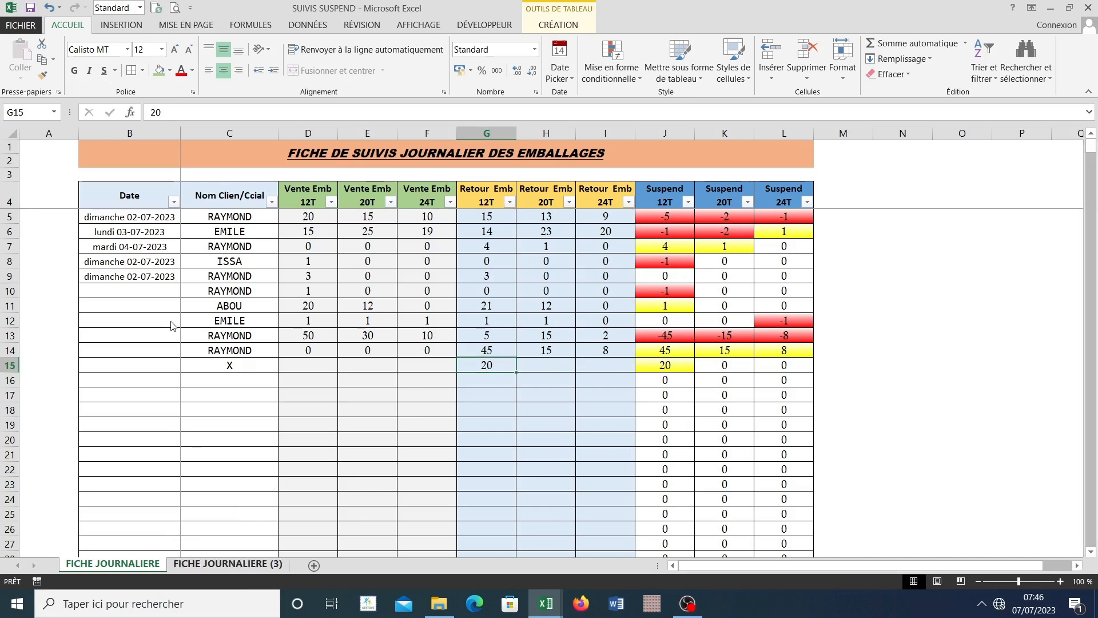
left_click(148, 568)
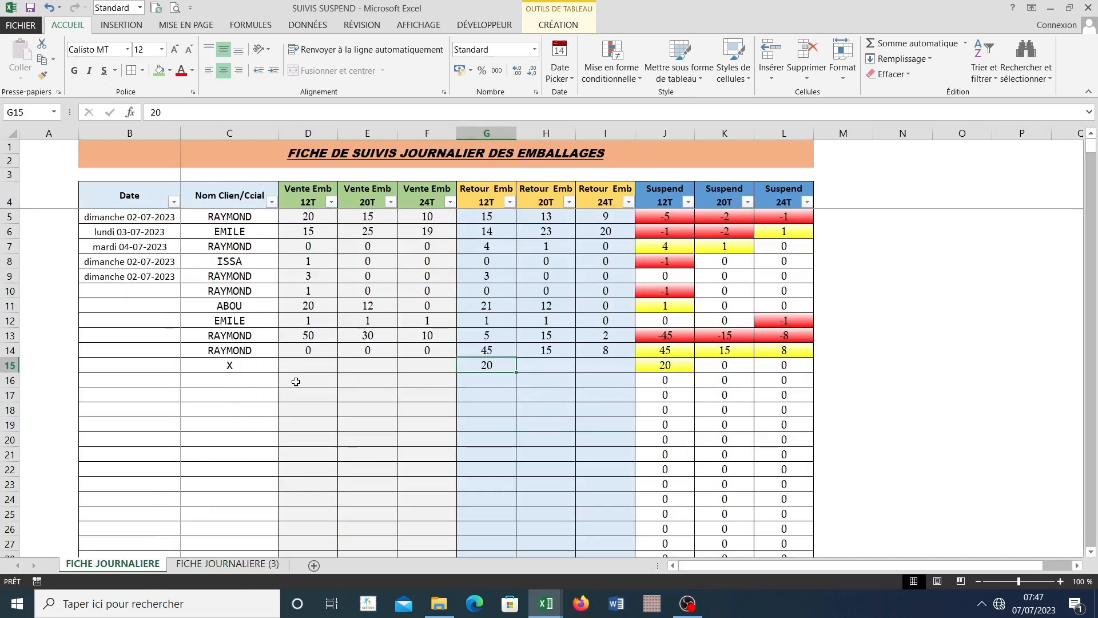
Step: Enter a 12T sale of 20 for client X in row 16 and check X's Suspend 12T on FICHE JOURNALIERE (3)
left_click(295, 381)
type("20")
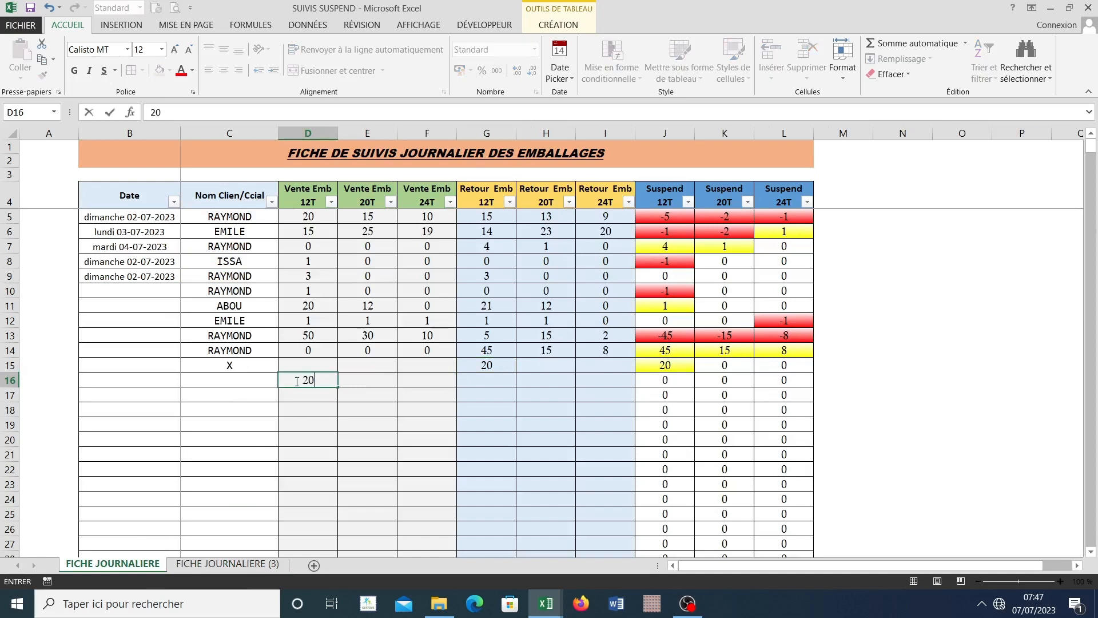
left_click(229, 377)
type("X")
left_click(352, 417)
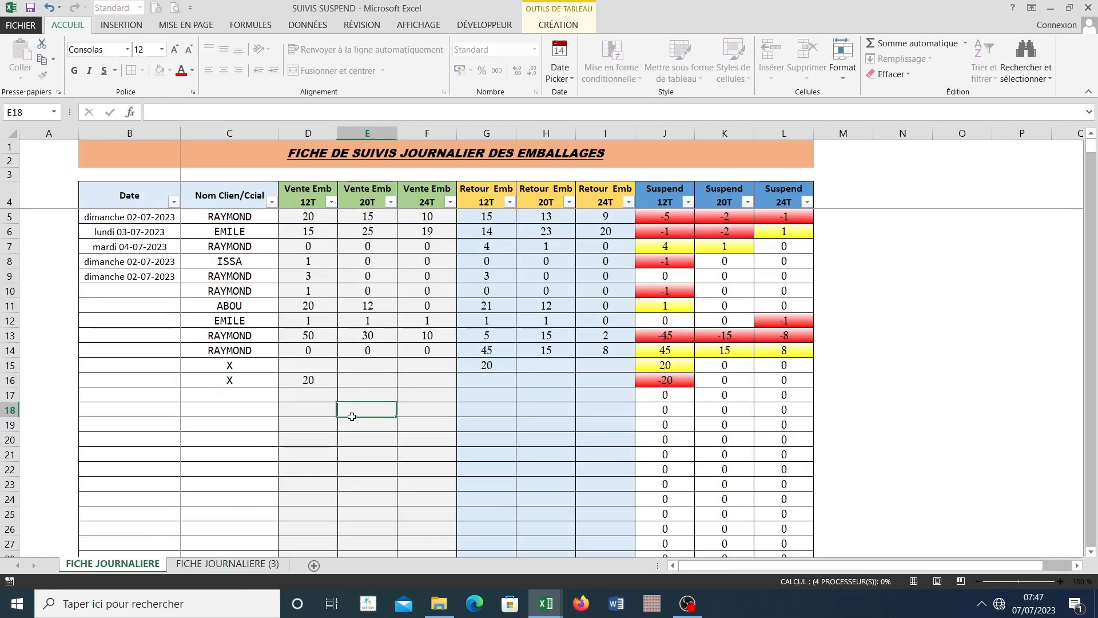
left_click(220, 565)
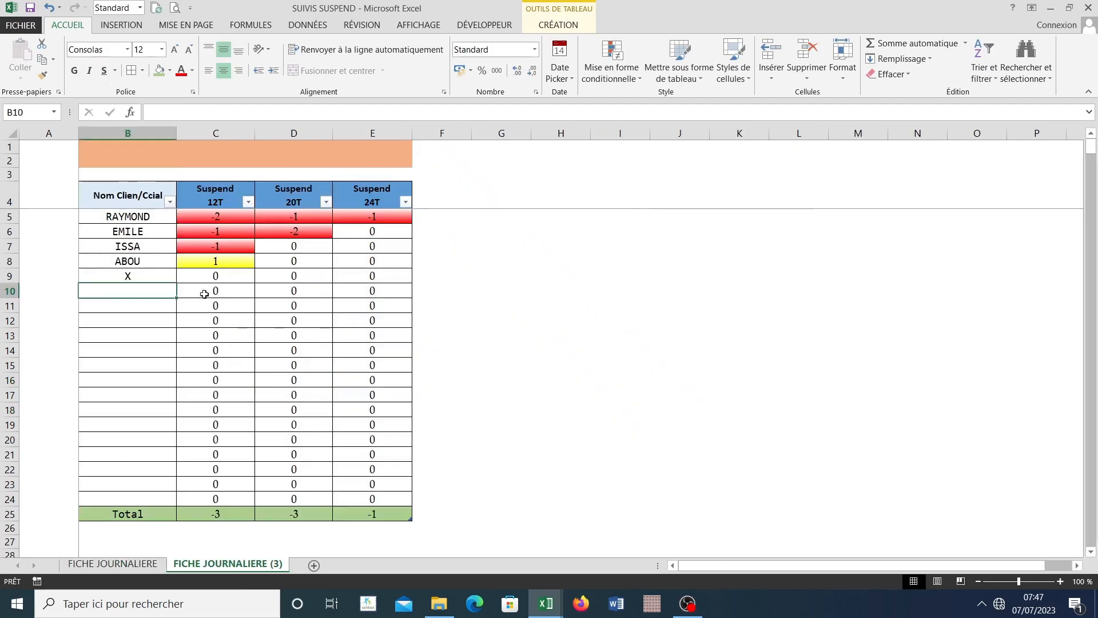
left_click(210, 276)
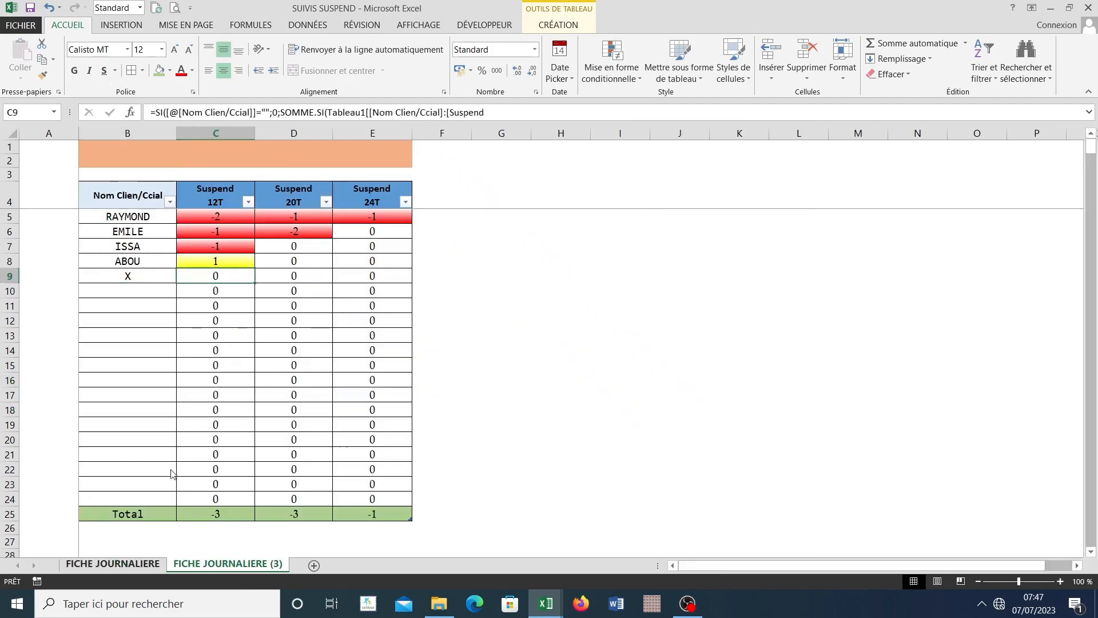
Step: Clear both client X entries from rows 15 and 16 of FICHE JOURNALIERE
key("ctrl+Page_Up")
left_click(287, 378)
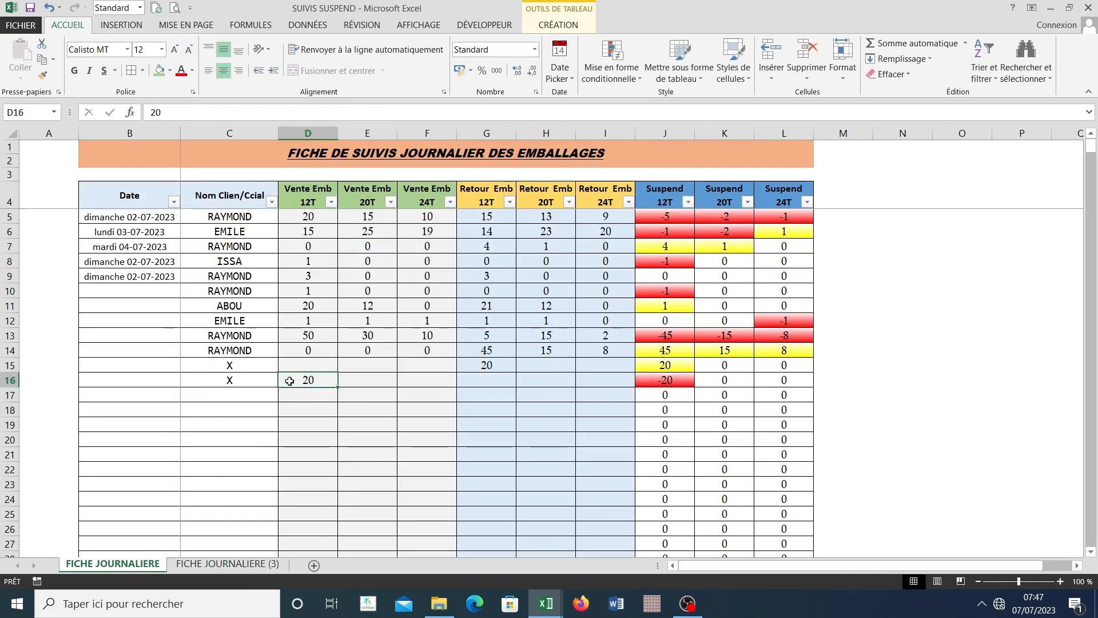
left_click_drag(213, 361, 487, 369)
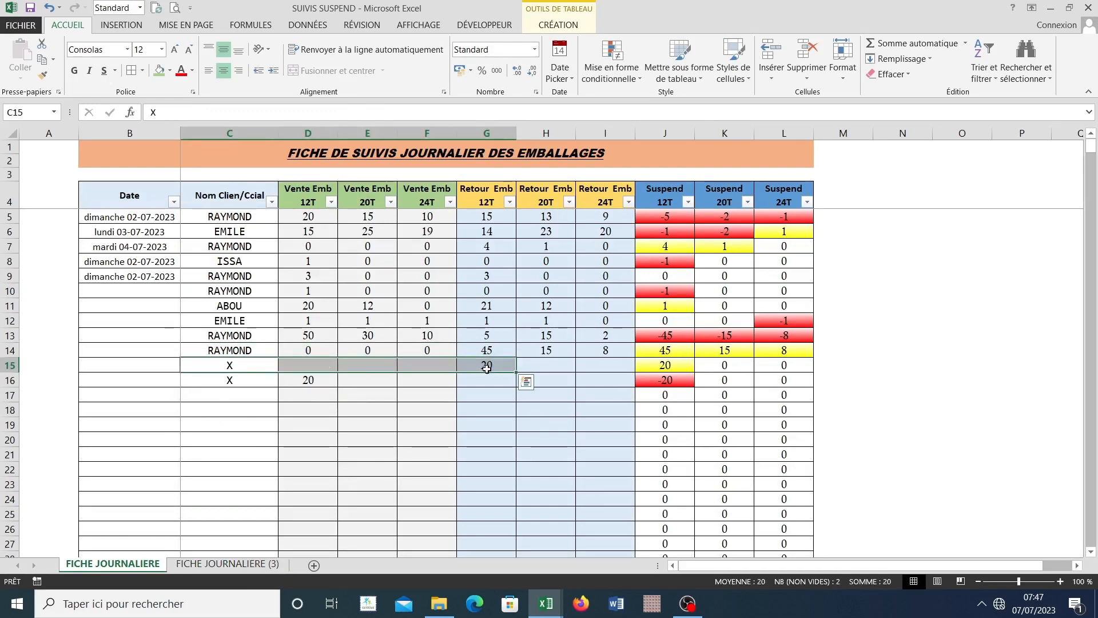
key("Delete")
left_click(429, 421)
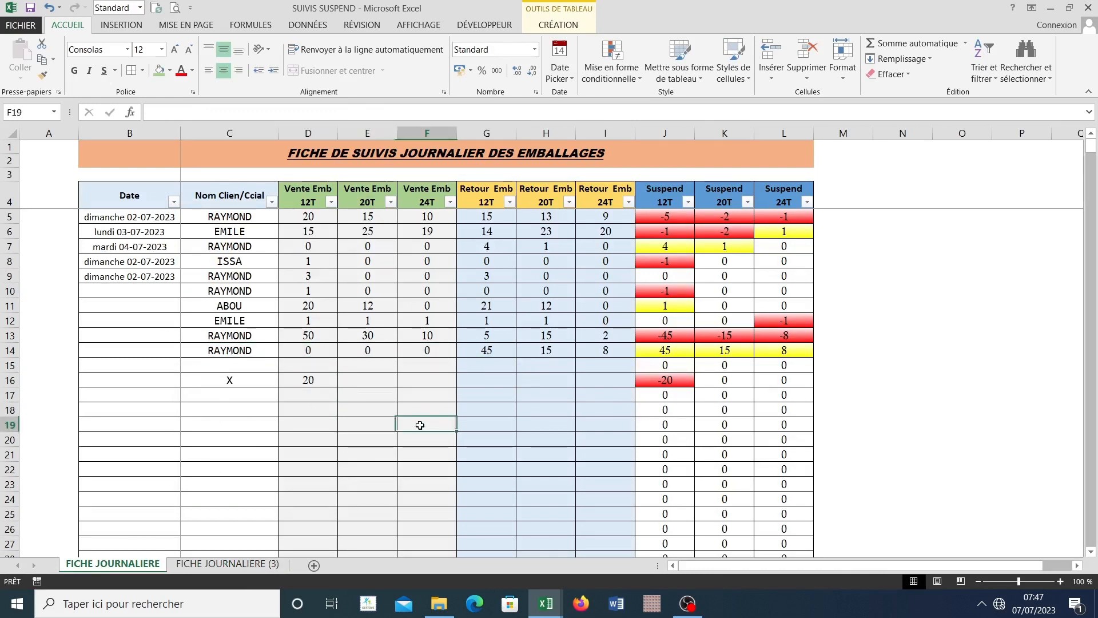
left_click(246, 380)
left_click_drag(310, 380, 308, 389)
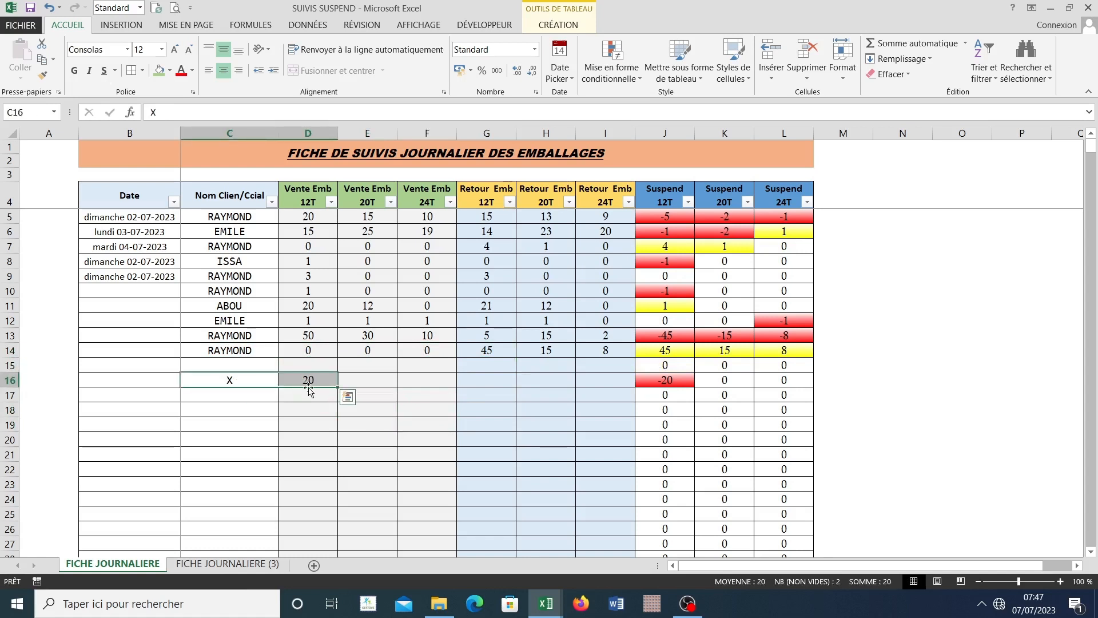
key("Delete")
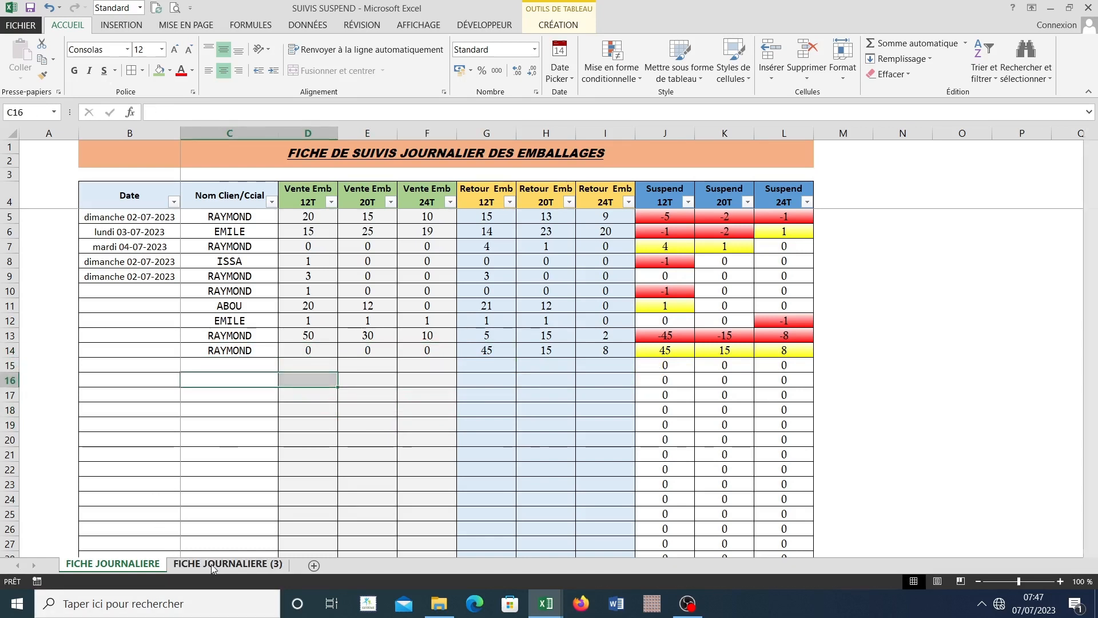
Step: Compare the Suspend 12T total on FICHE JOURNALIERE (3) with the negative client balances in C5:C7 and client X's balance
left_click(212, 564)
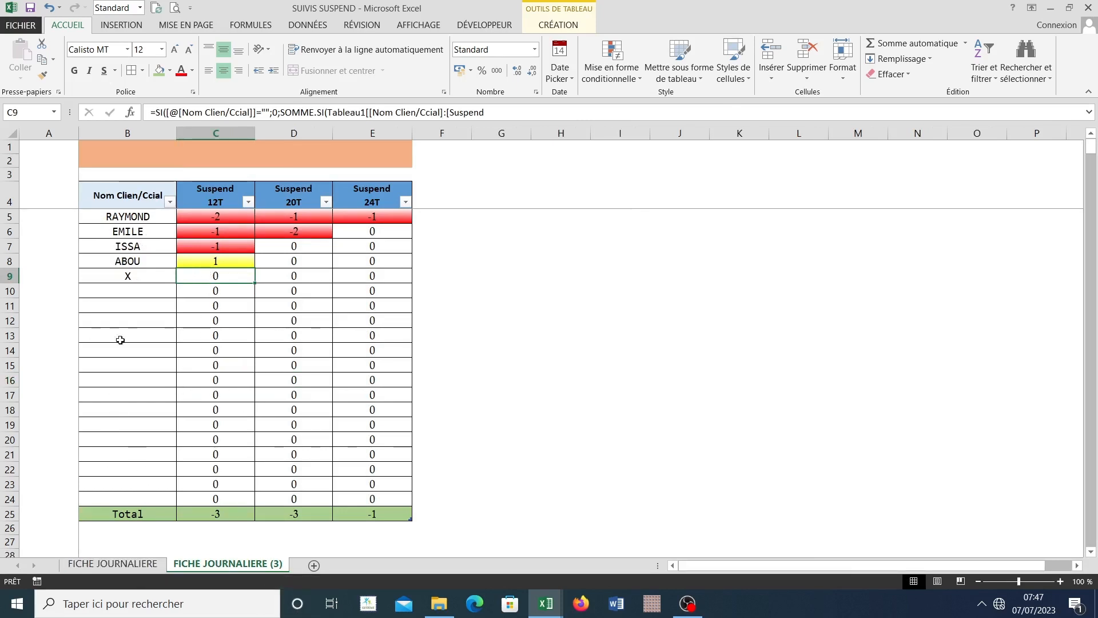
left_click(114, 564)
left_click(243, 393)
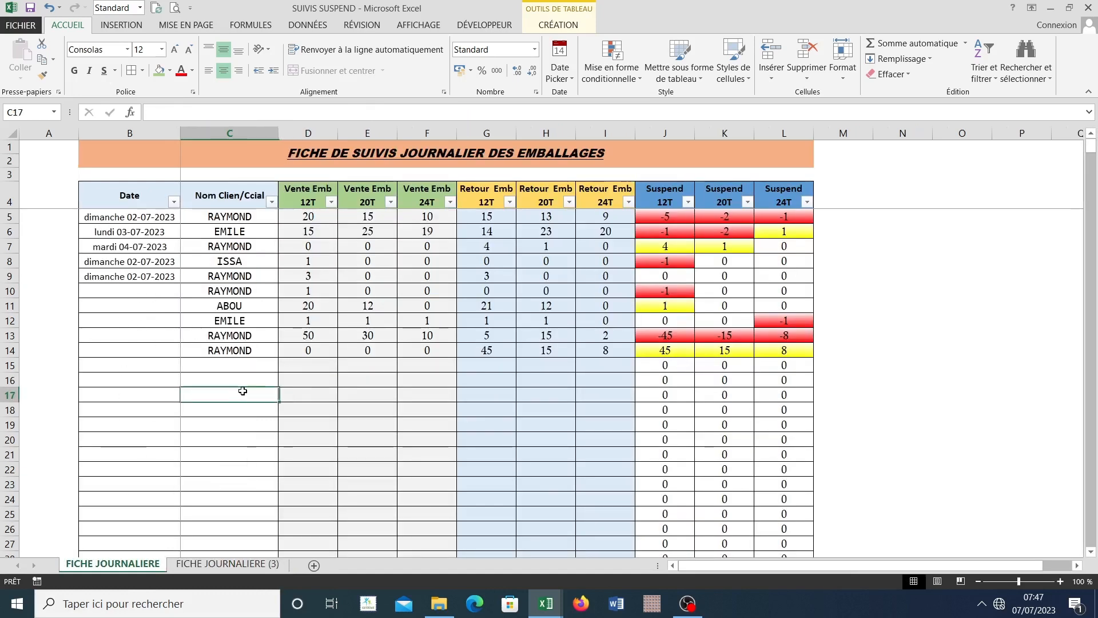
left_click(247, 366)
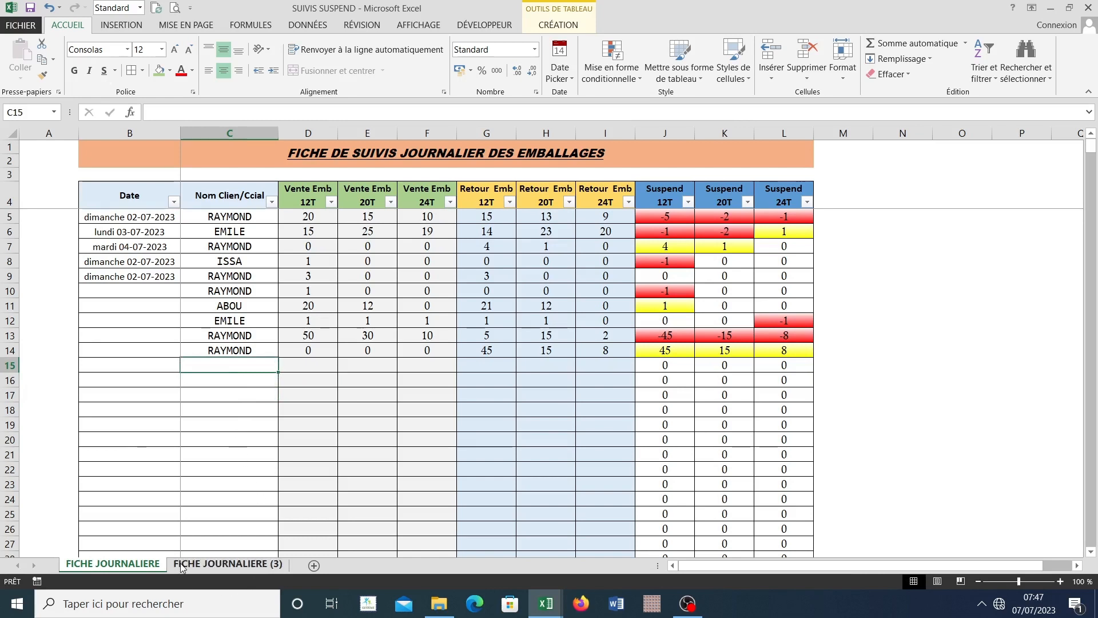
key("ctrl+Page_Down")
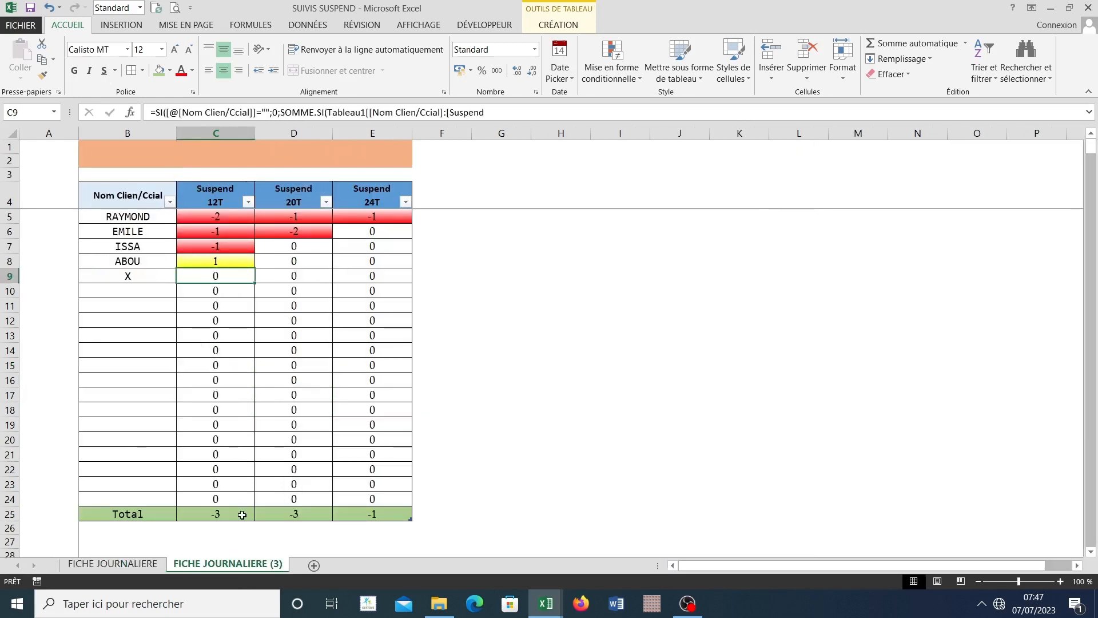
left_click_drag(221, 218, 232, 246)
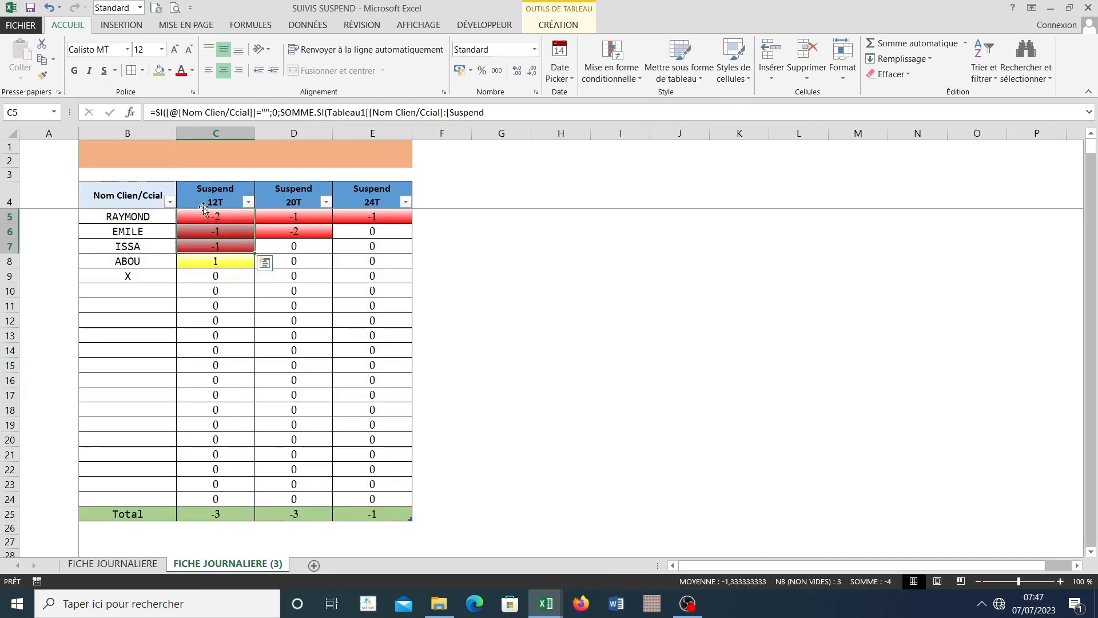
left_click_drag(215, 215, 219, 247)
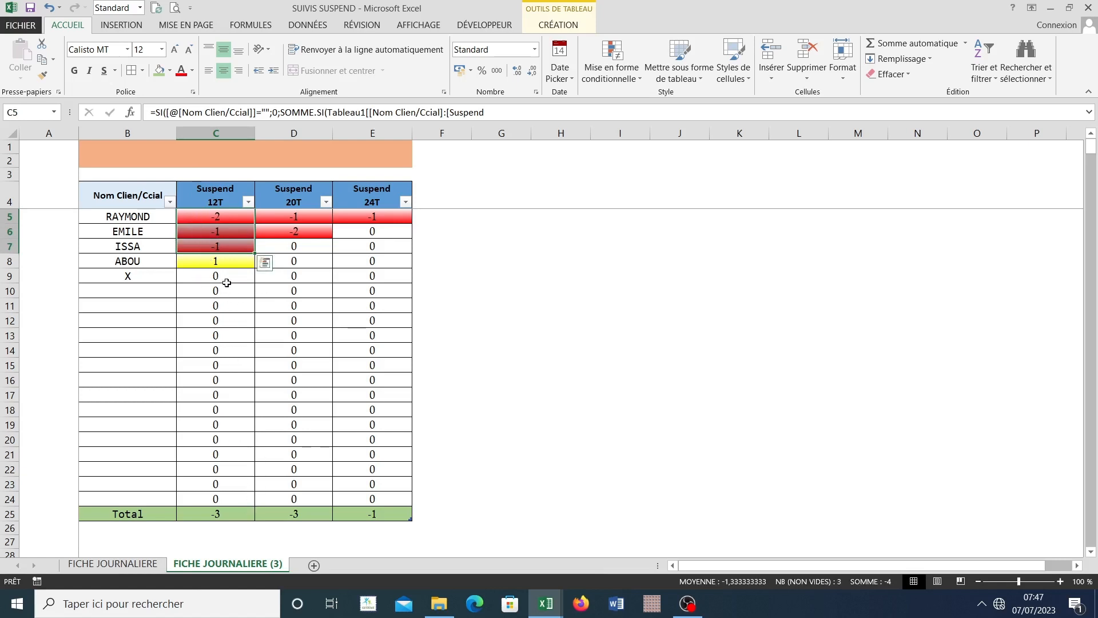
left_click(218, 514)
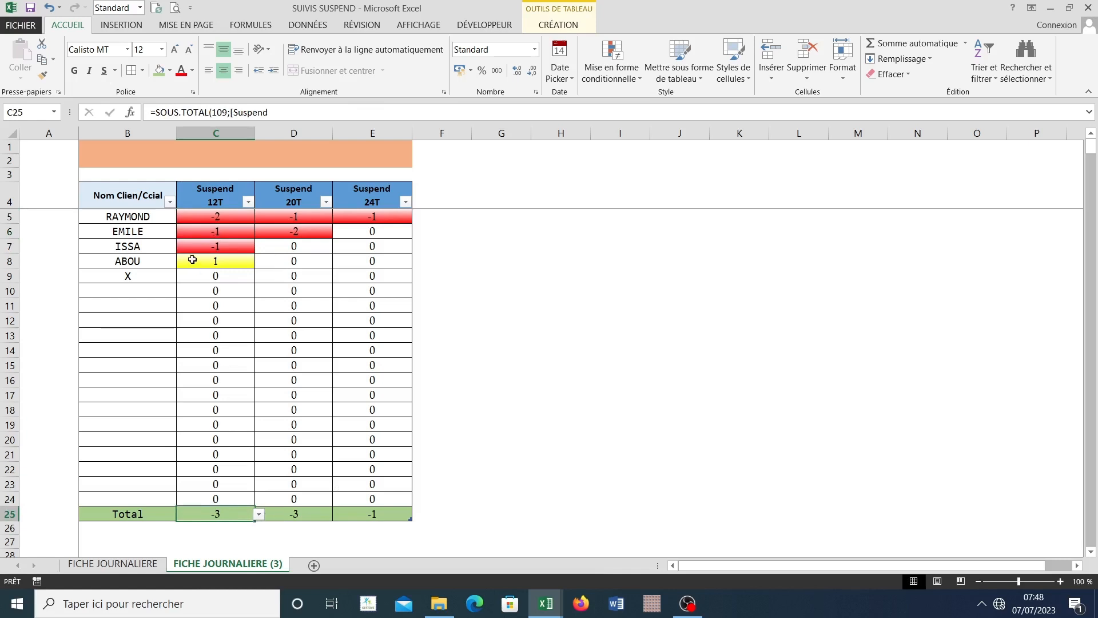
left_click(201, 278)
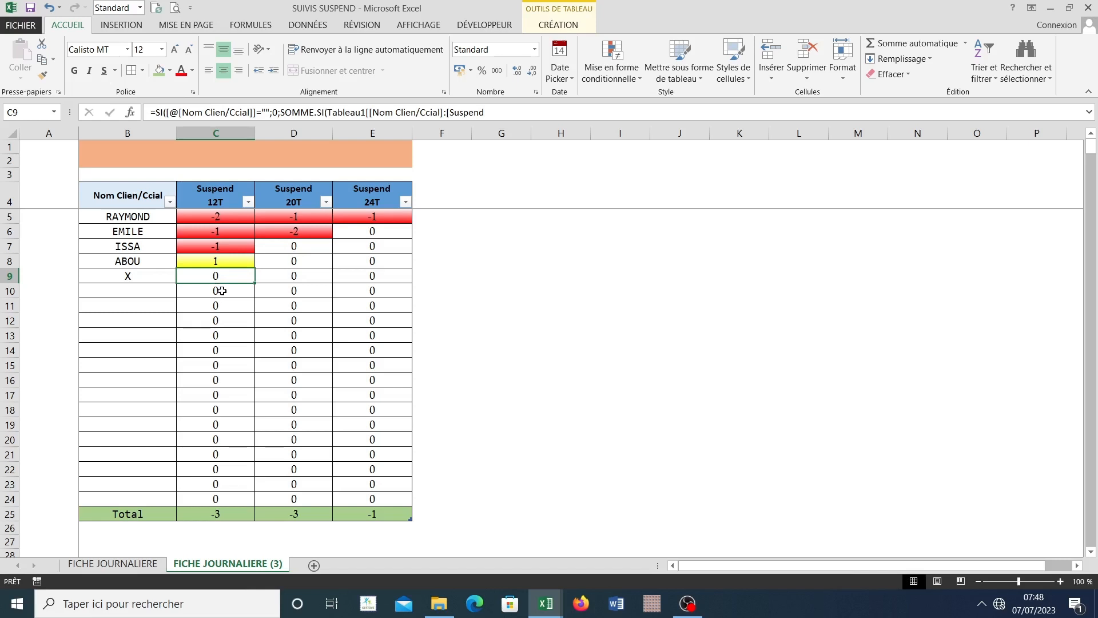
Step: Enter client X again in row 15 of FICHE JOURNALIERE with a 12T packaging return of 20
left_click(112, 563)
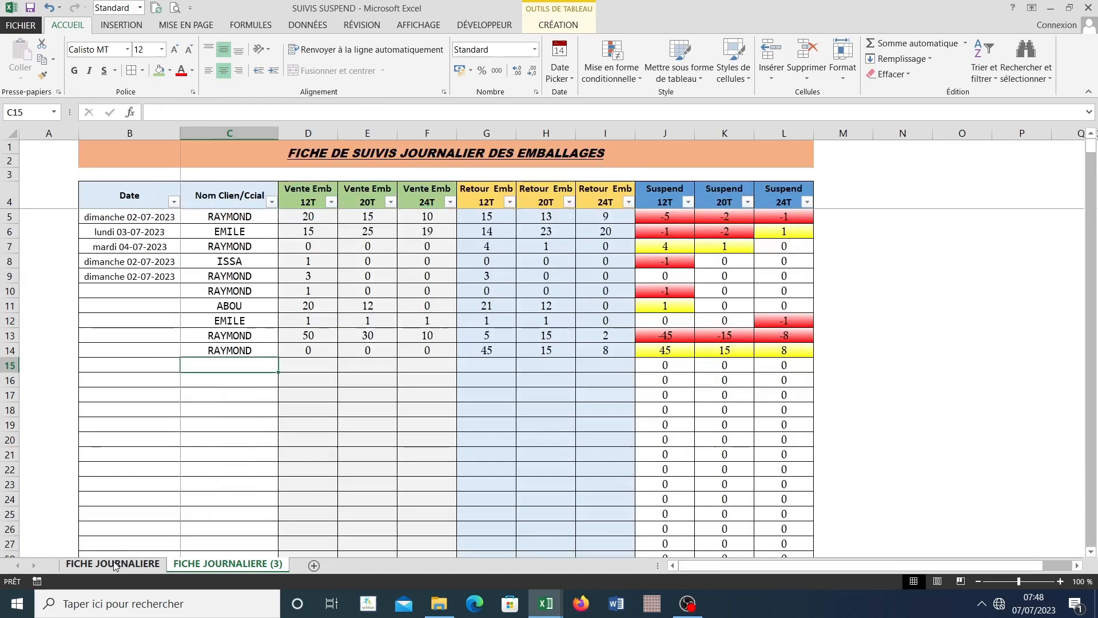
type("X")
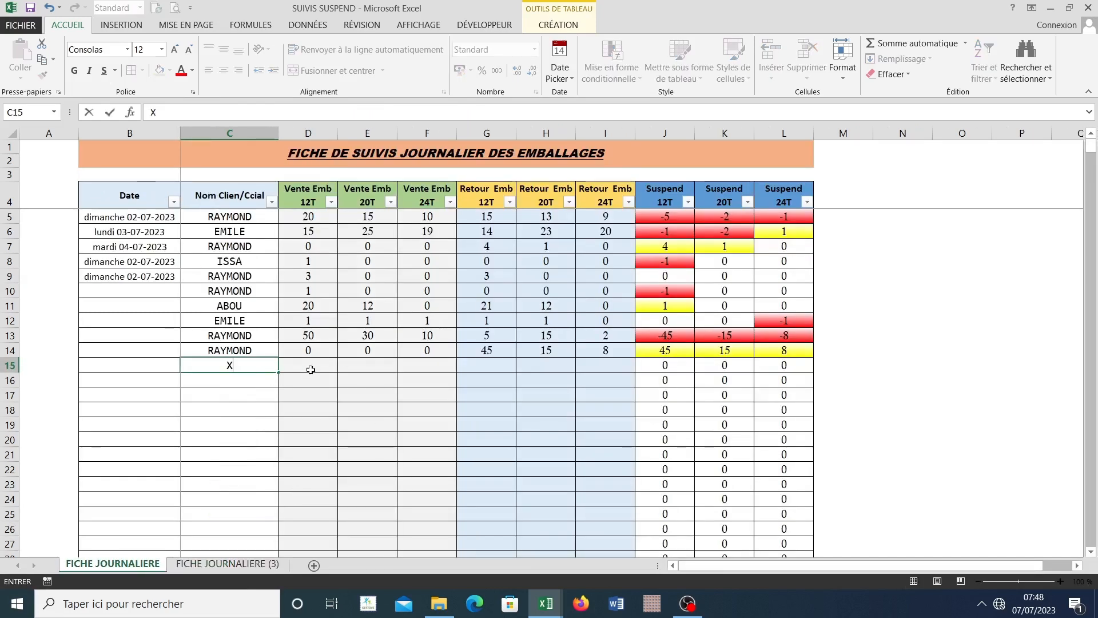
left_click(310, 370)
left_click(476, 367)
type("20")
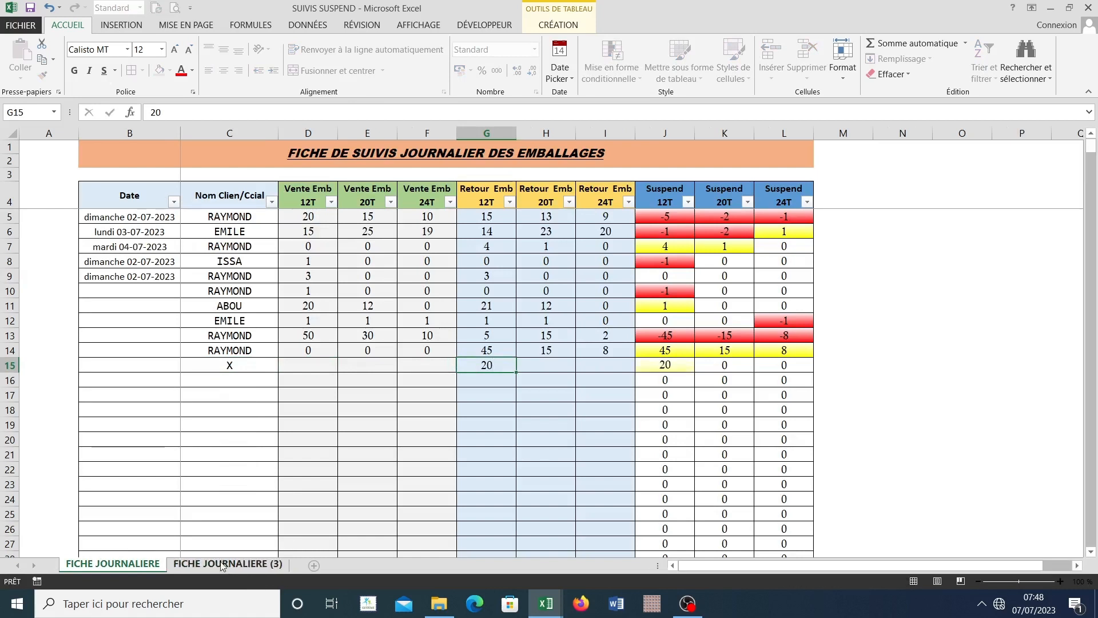
Step: Compare the Suspend 12T total on FICHE JOURNALIERE (3) with the negative balances in C5:C7 and the positive ones in C8:C9
key("ctrl+Page_Down")
left_click_drag(217, 217, 221, 246)
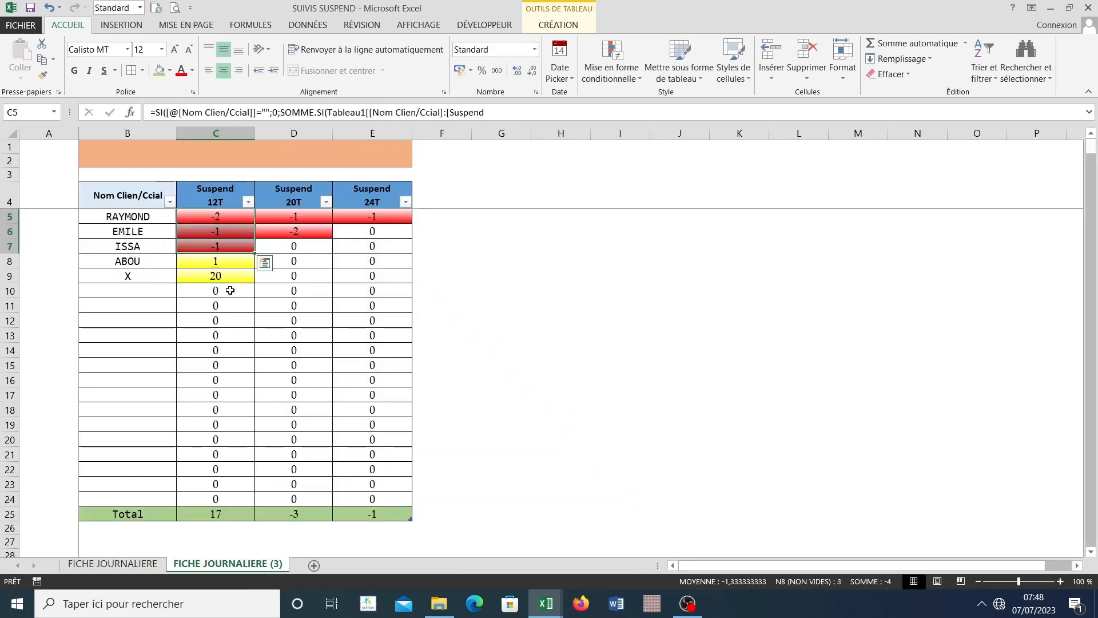
left_click(228, 514)
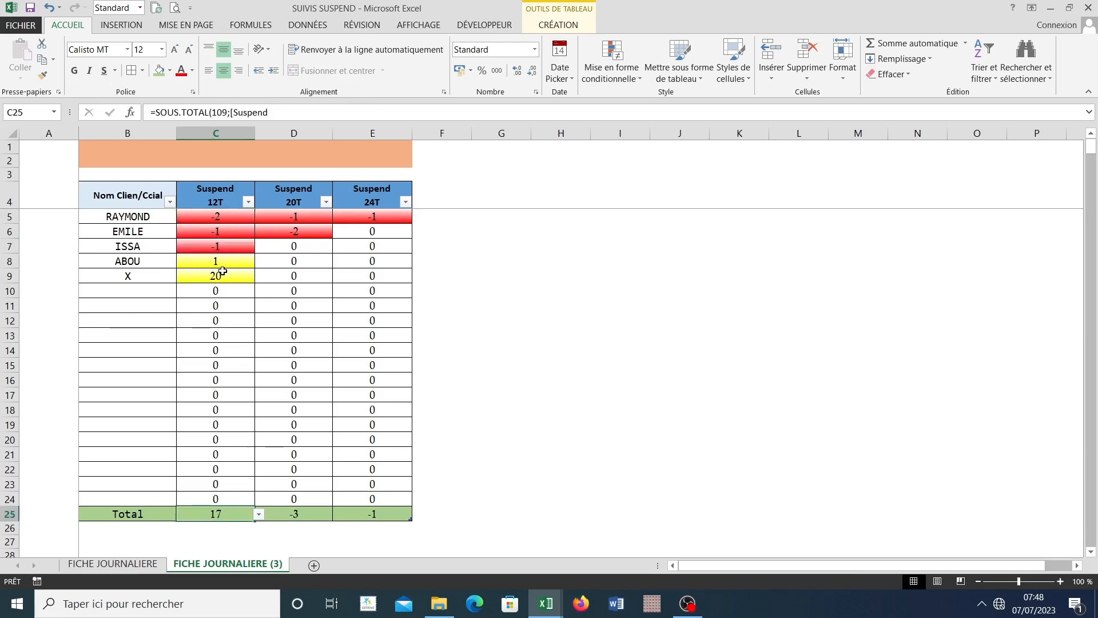
left_click_drag(221, 277, 226, 261)
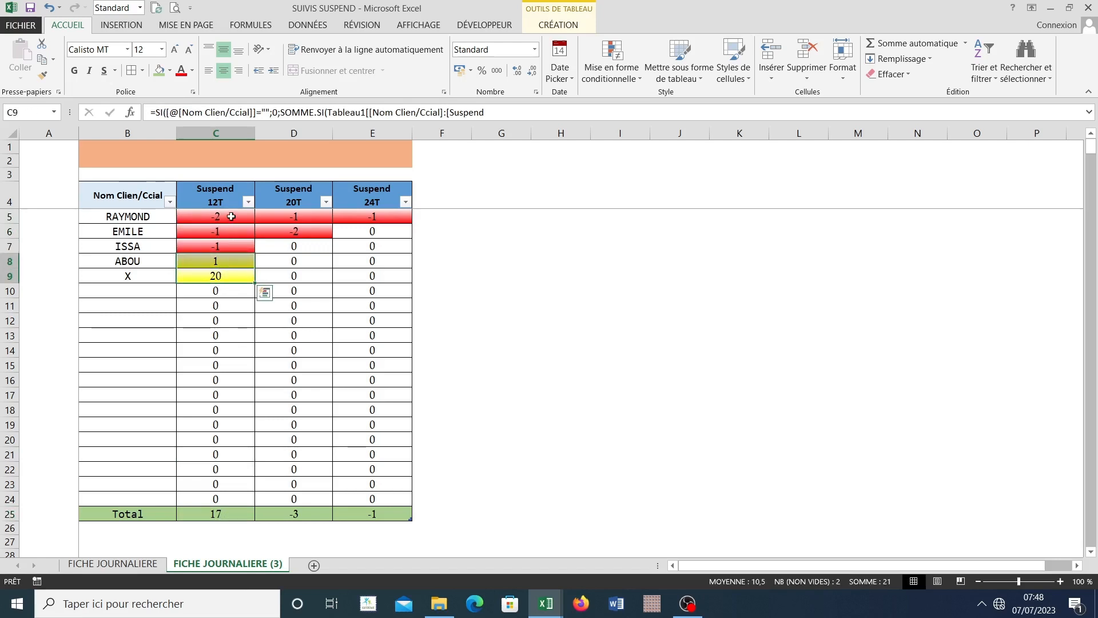
left_click_drag(231, 216, 224, 247)
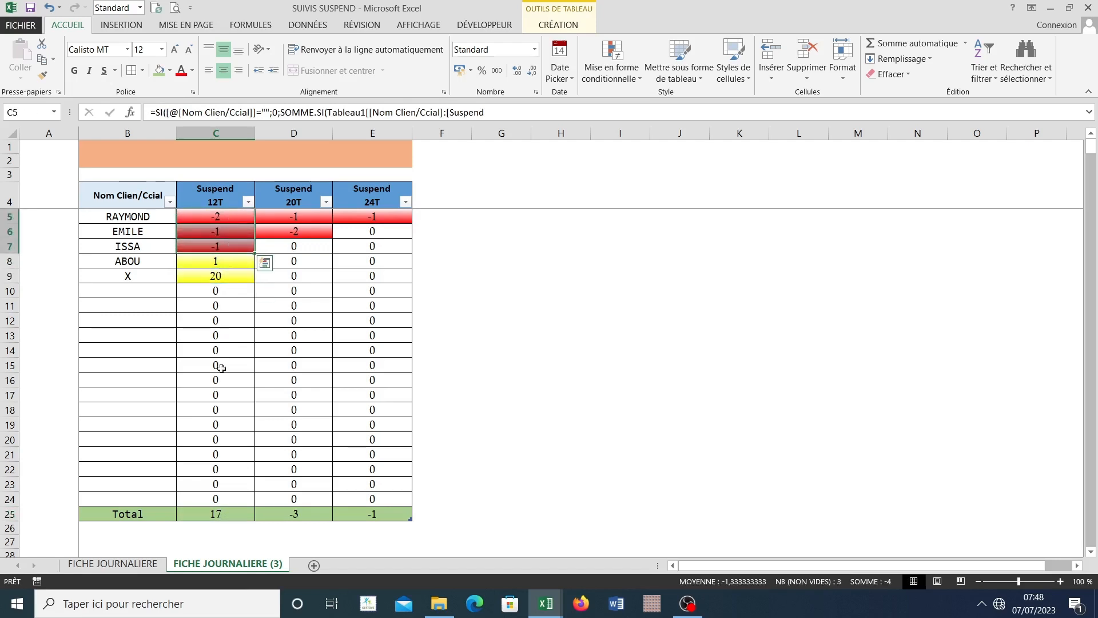
left_click(219, 514)
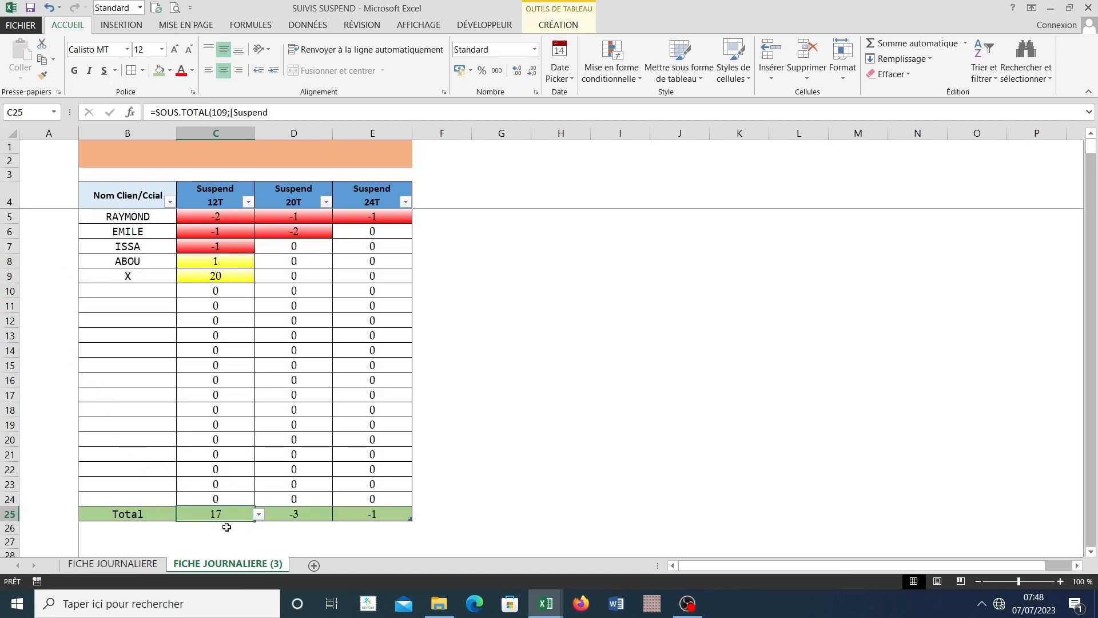
Step: Review the Suspend 20T and 24T totals and the client balances in C5:E24
left_click(296, 514)
left_click(378, 518)
left_click(296, 517)
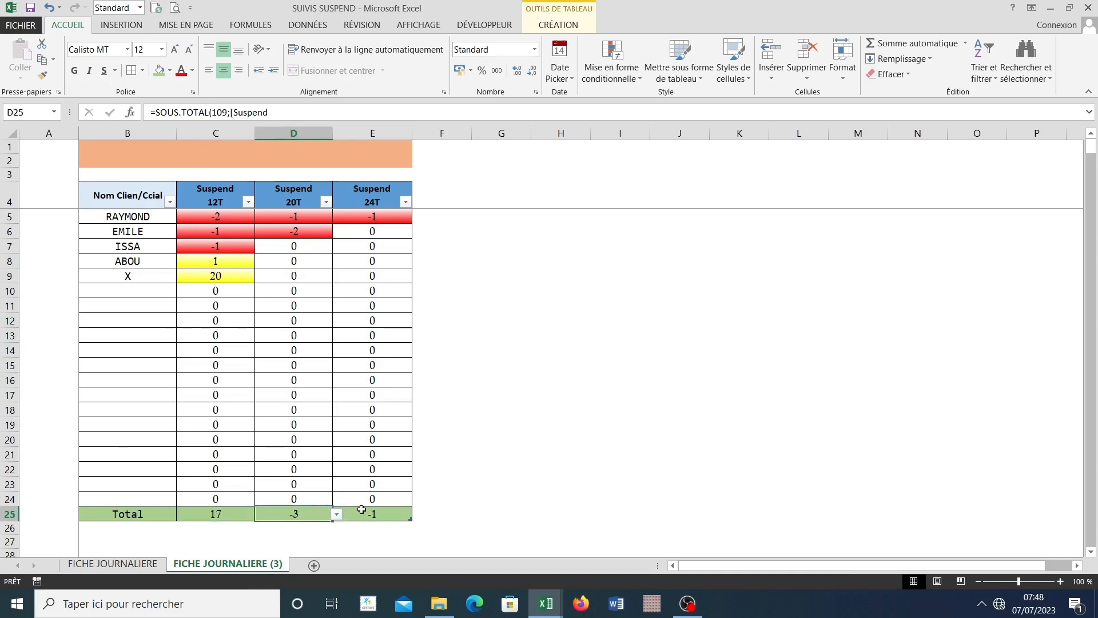
left_click(363, 510)
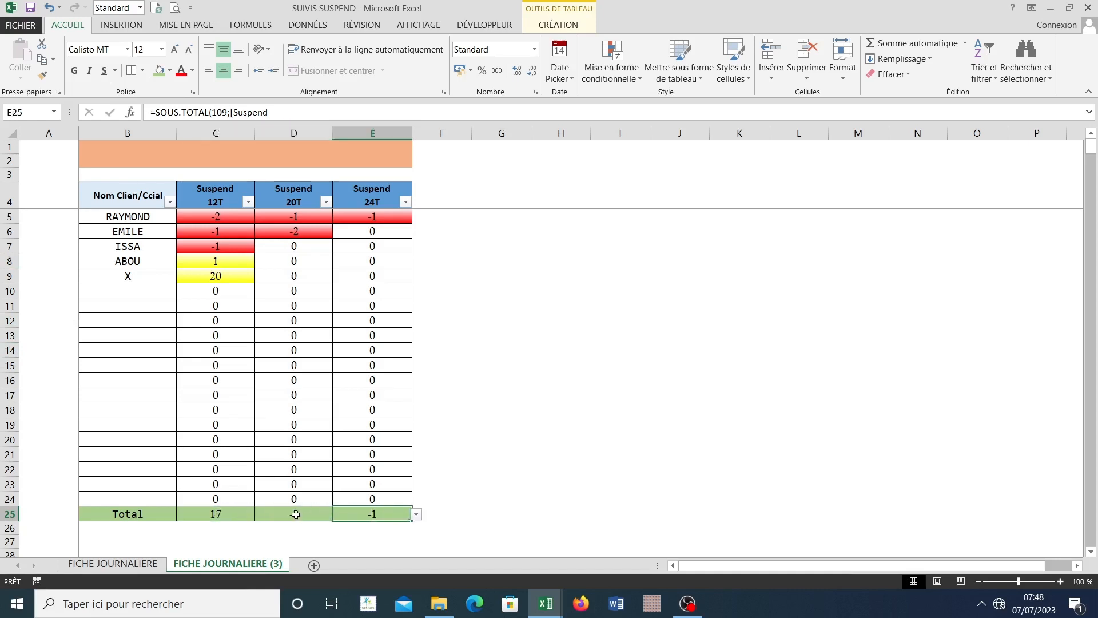
left_click(295, 515)
left_click(372, 517)
left_click_drag(197, 216, 380, 498)
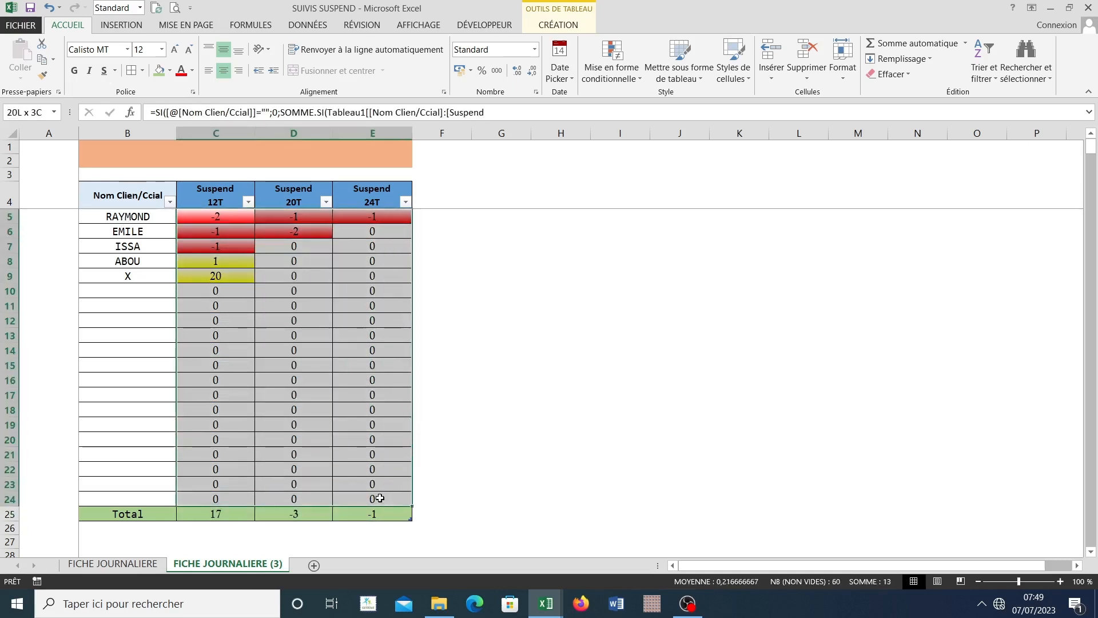
Step: Enter the title SUSPEND GLOBAL in the empty merged banner of FICHE JOURNALIERE (3)
left_click(166, 148)
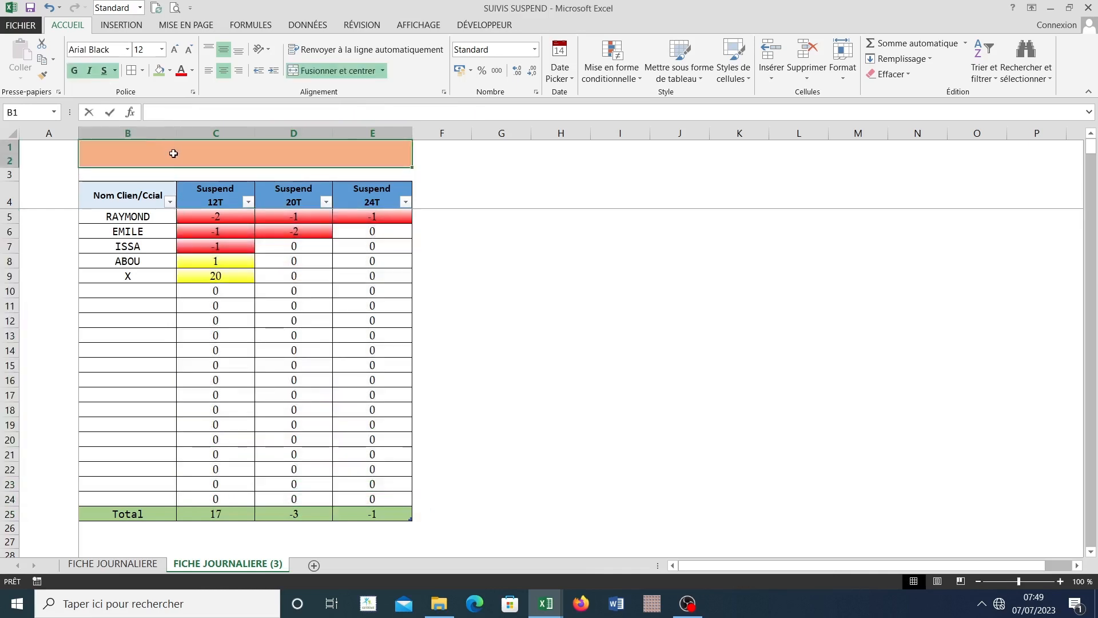
type("SUS")
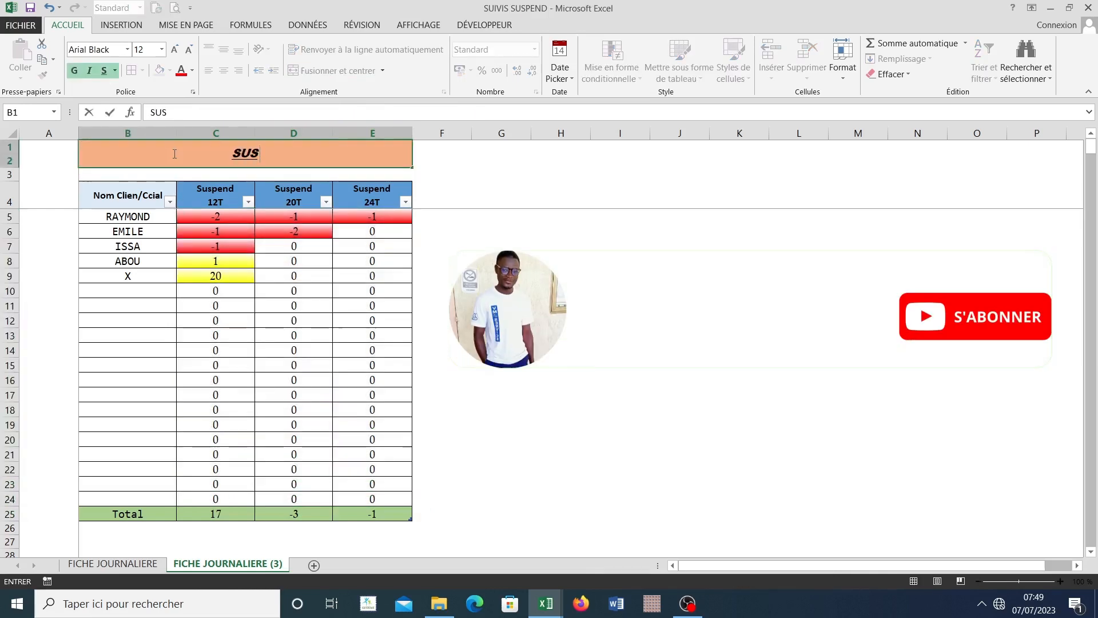
type("PEND G")
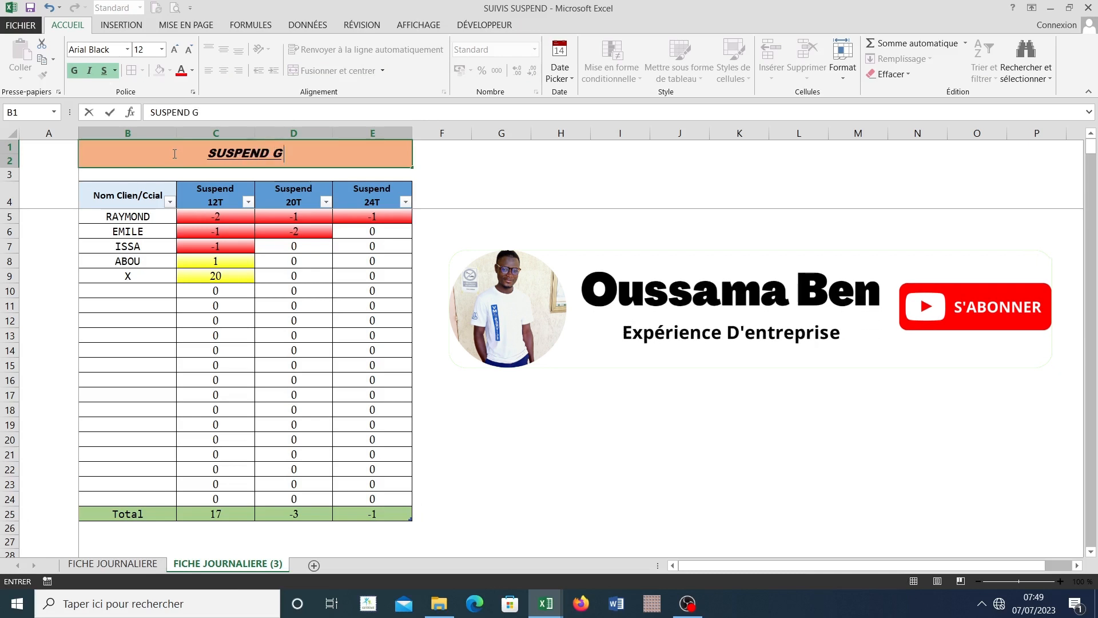
type("LOBAL")
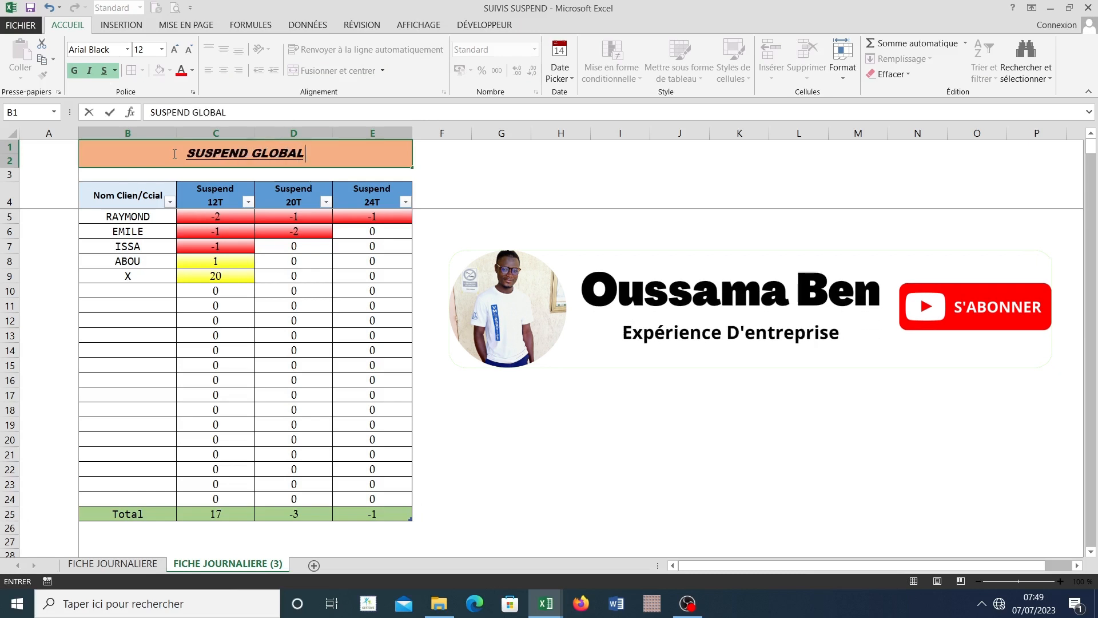
key("Return")
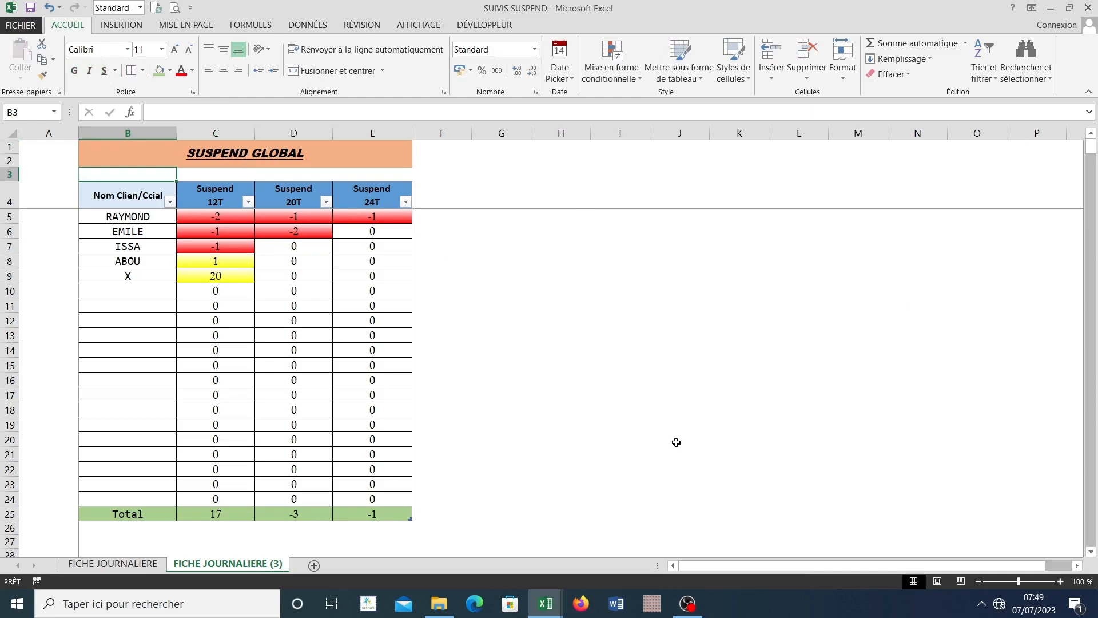
Step: Compare client X's line on FICHE JOURNALIERE (3) with the entry in row 15 of FICHE JOURNALIERE
left_click(120, 275)
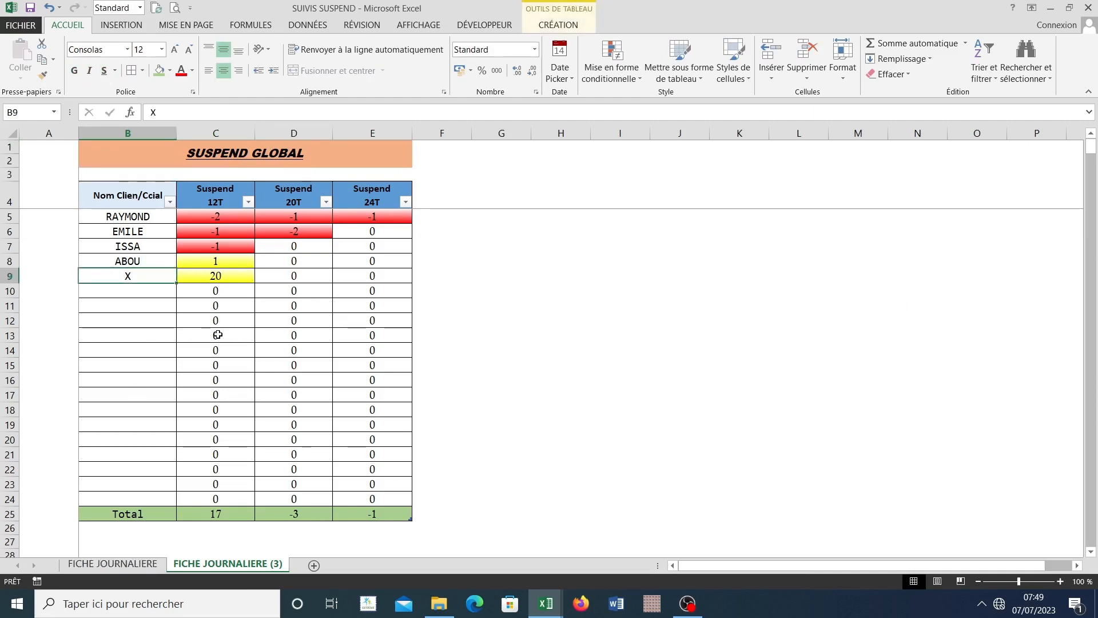
left_click(122, 568)
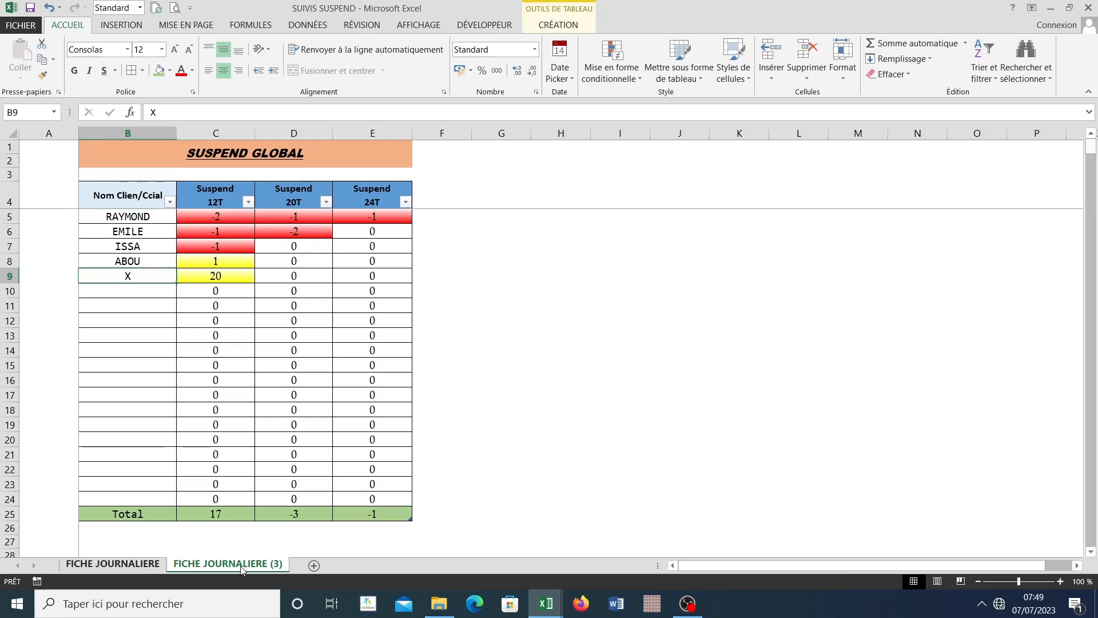
left_click(200, 567)
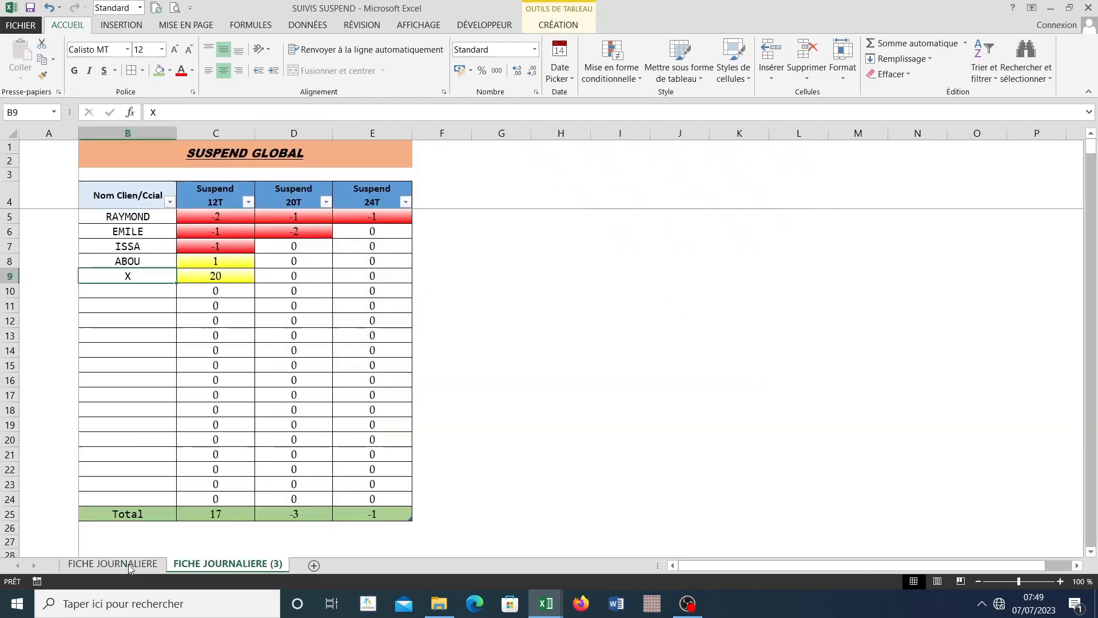
left_click(143, 566)
left_click(229, 567)
left_click(142, 566)
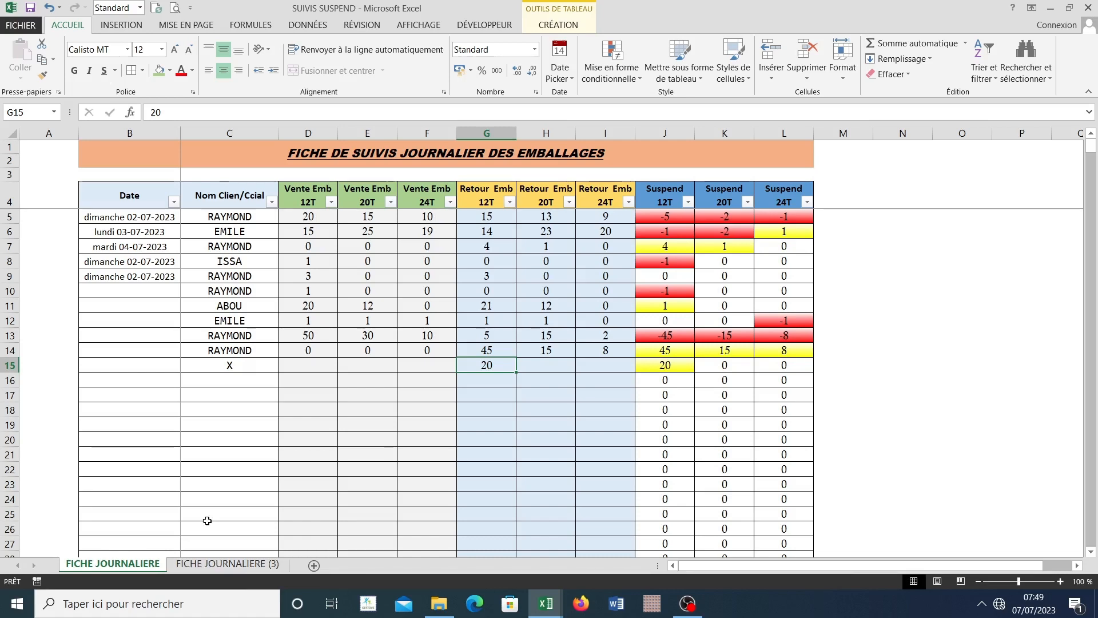
left_click(183, 564)
left_click(129, 564)
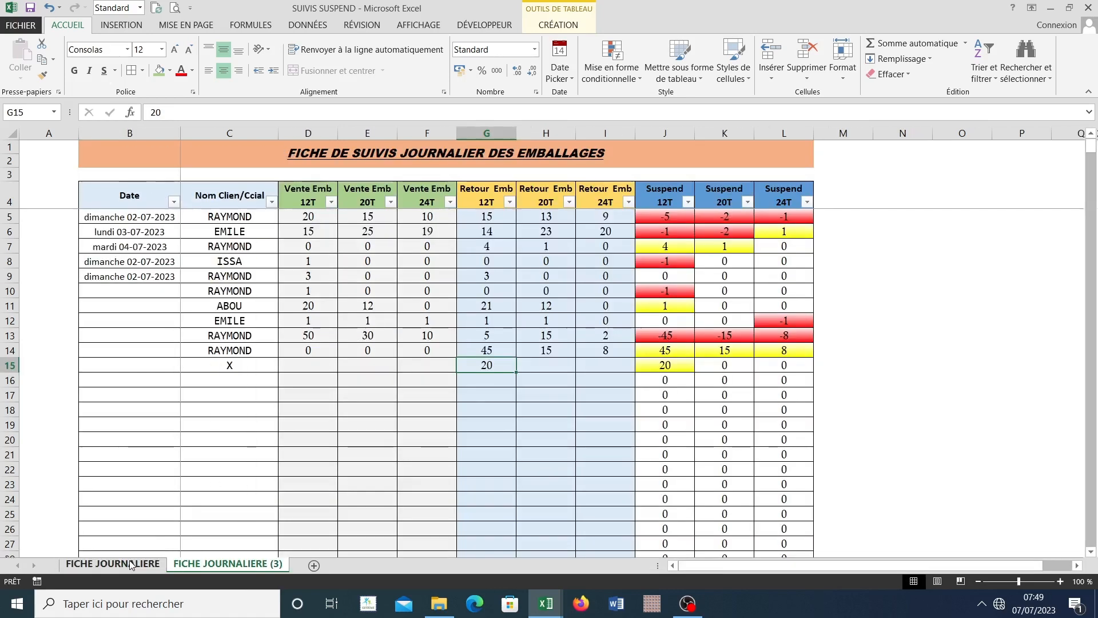
left_click(217, 376)
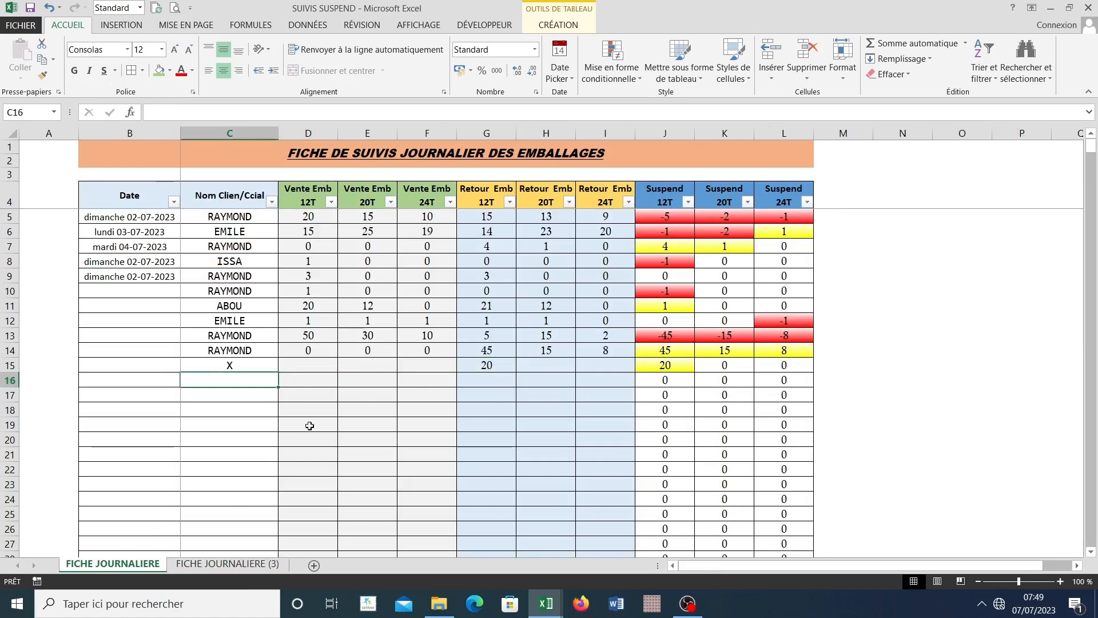
left_click(227, 564)
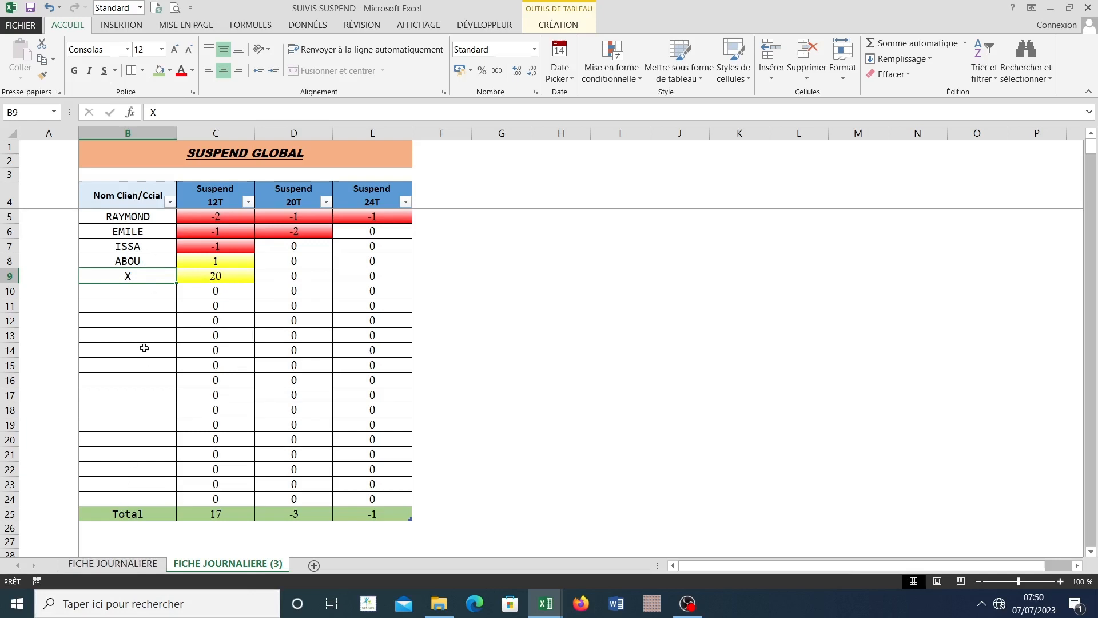
Step: Insert a new row at row 14 among the empty client rows of the SUSPEND GLOBAL table
left_click_drag(134, 288, 127, 501)
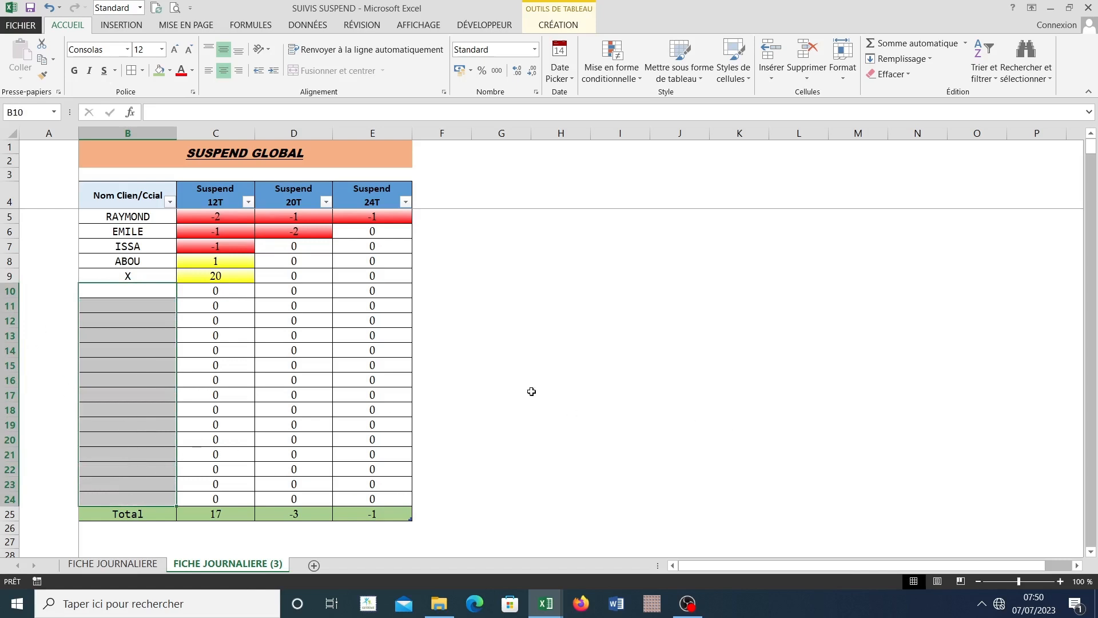
left_click_drag(535, 394, 515, 394)
left_click(10, 351)
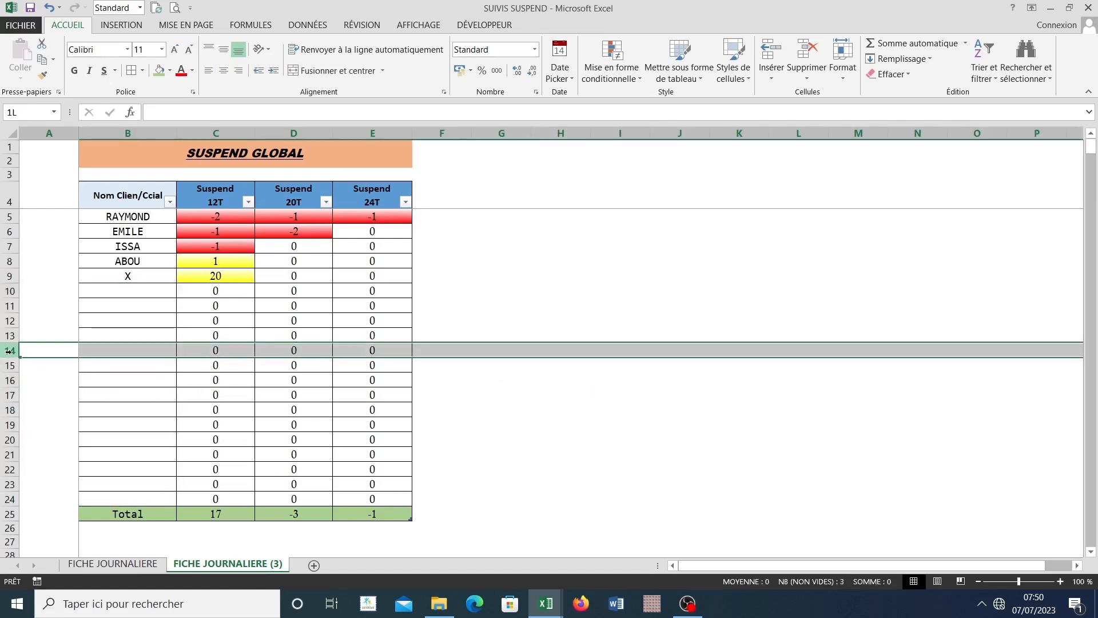
right_click(10, 350)
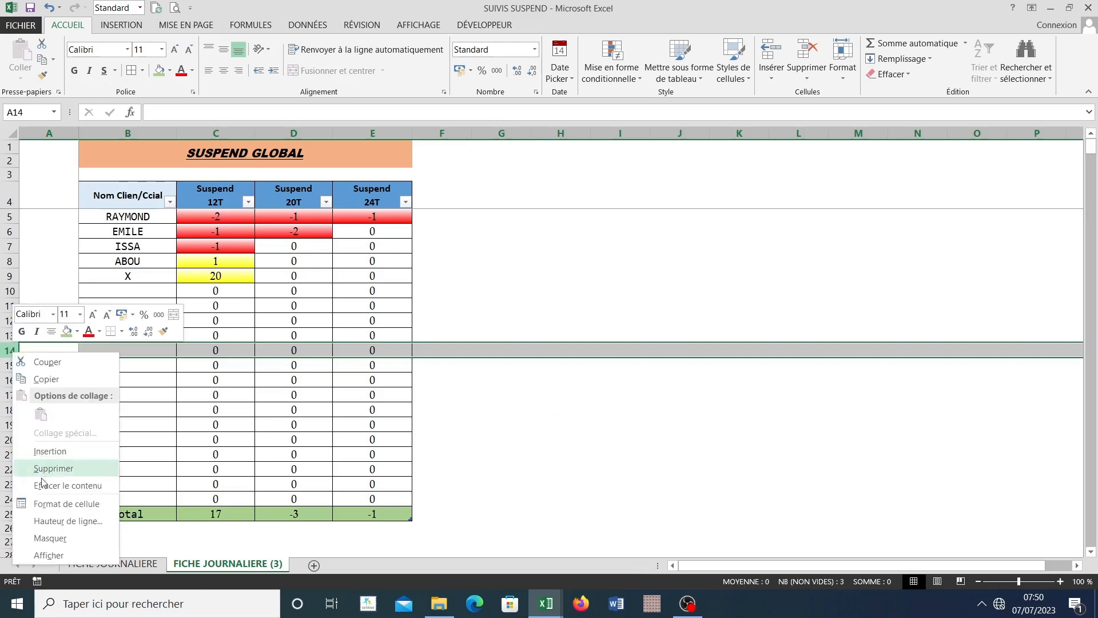
left_click(51, 458)
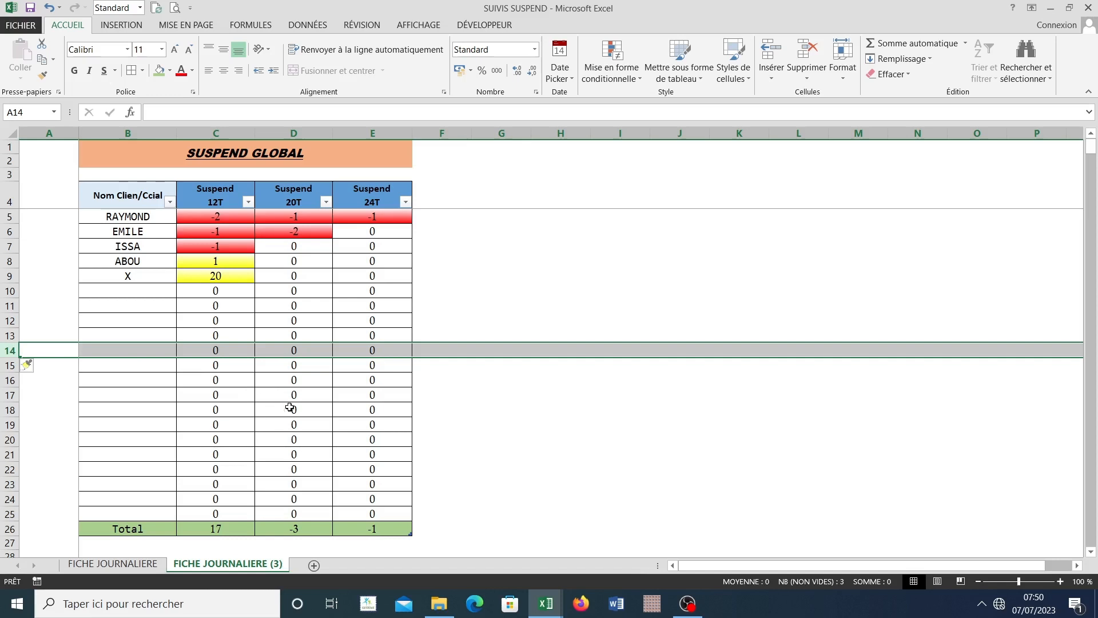
Step: Sort the SUSPEND GLOBAL table by Nom Clien/Ccial from A to Z
left_click(142, 351)
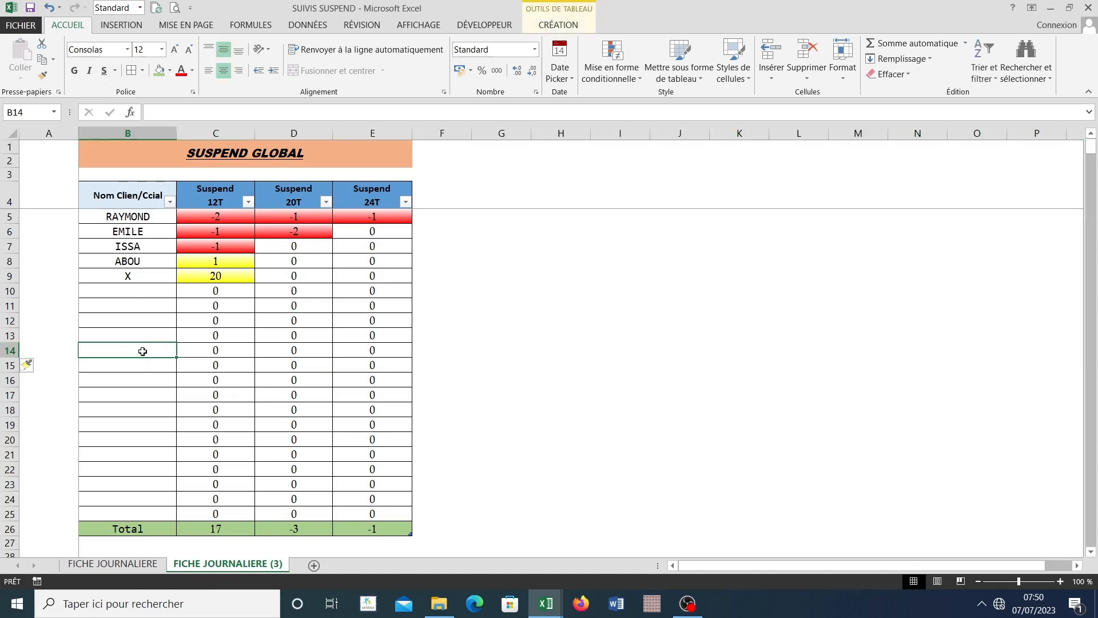
left_click(170, 202)
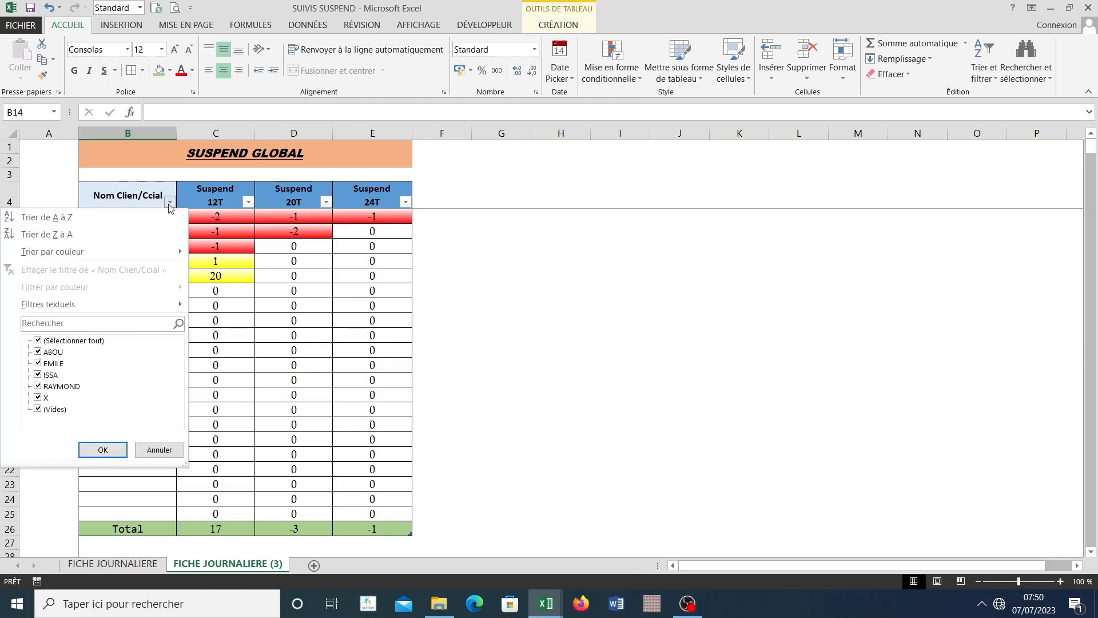
left_click(78, 219)
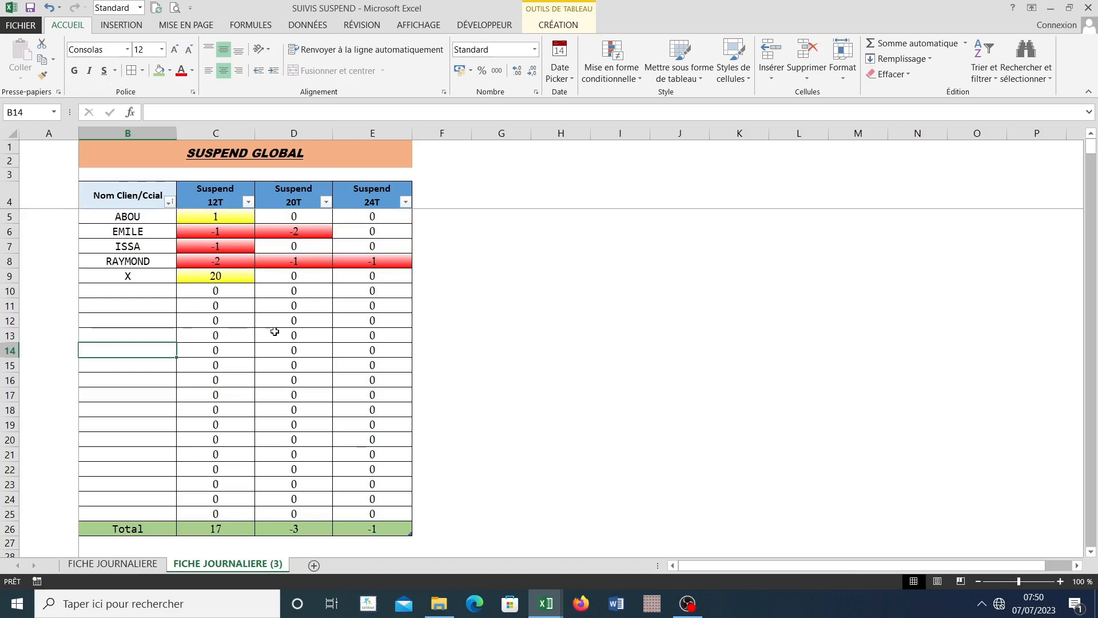
Step: Try to alter the Suspend 12T formula in C15 by inserting a 5 in its first Nom Clien/Ccial reference
left_click(232, 369)
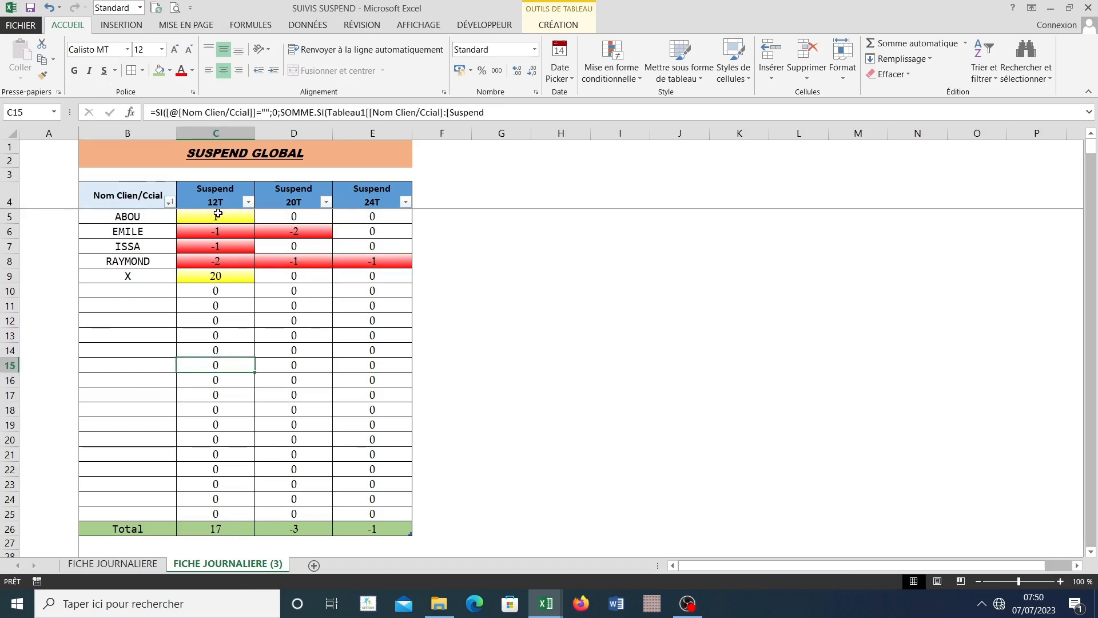
left_click(226, 338)
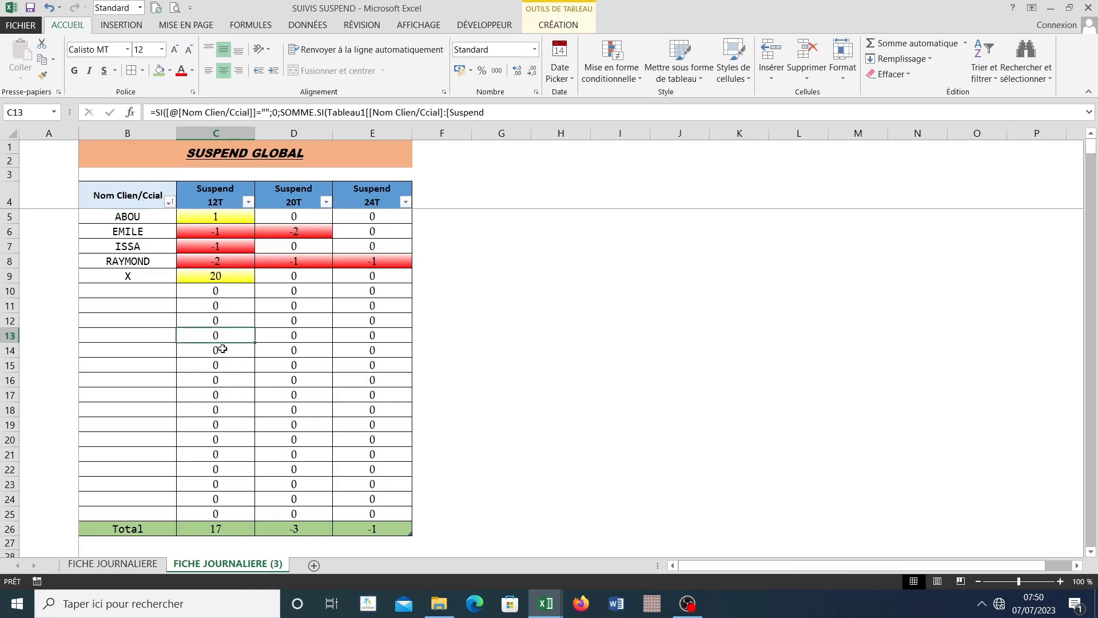
double_click(221, 366)
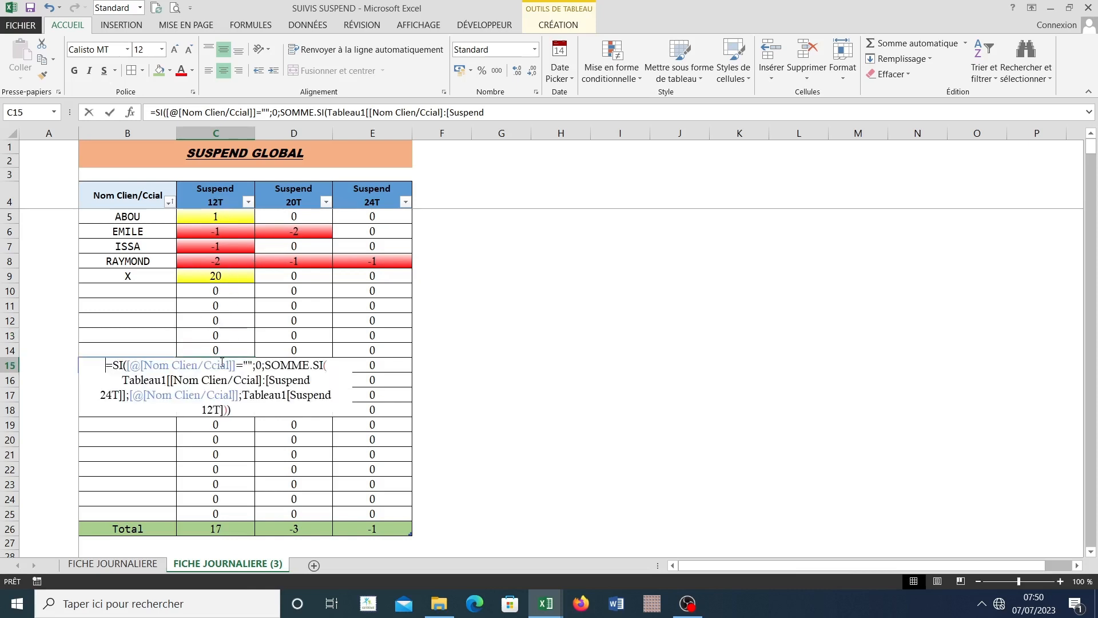
left_click(223, 359)
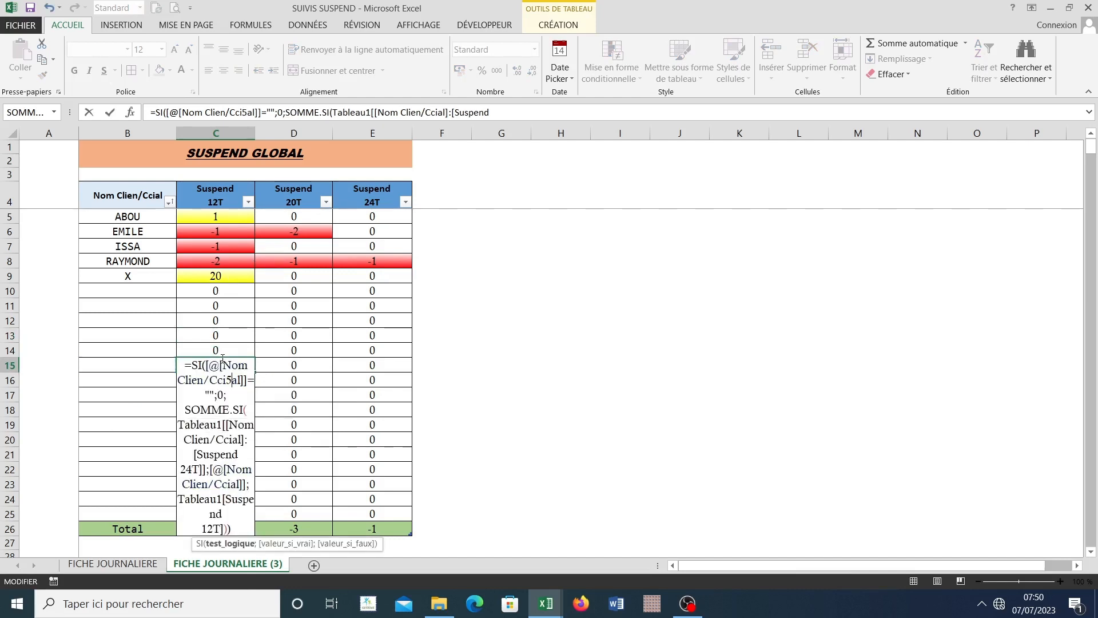
key("Return")
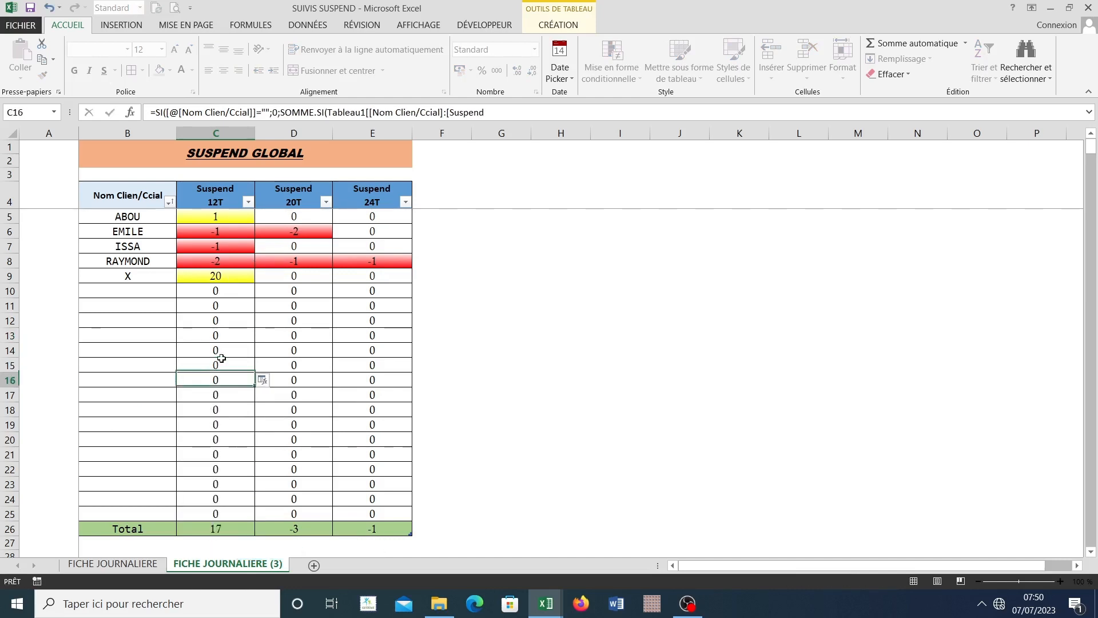
Step: Try to corrupt the Suspend 12T formula in C15 by deleting "Tabl" from its last Tableau1 reference, undoing the accidental G16 reference
left_click(237, 369)
double_click(221, 366)
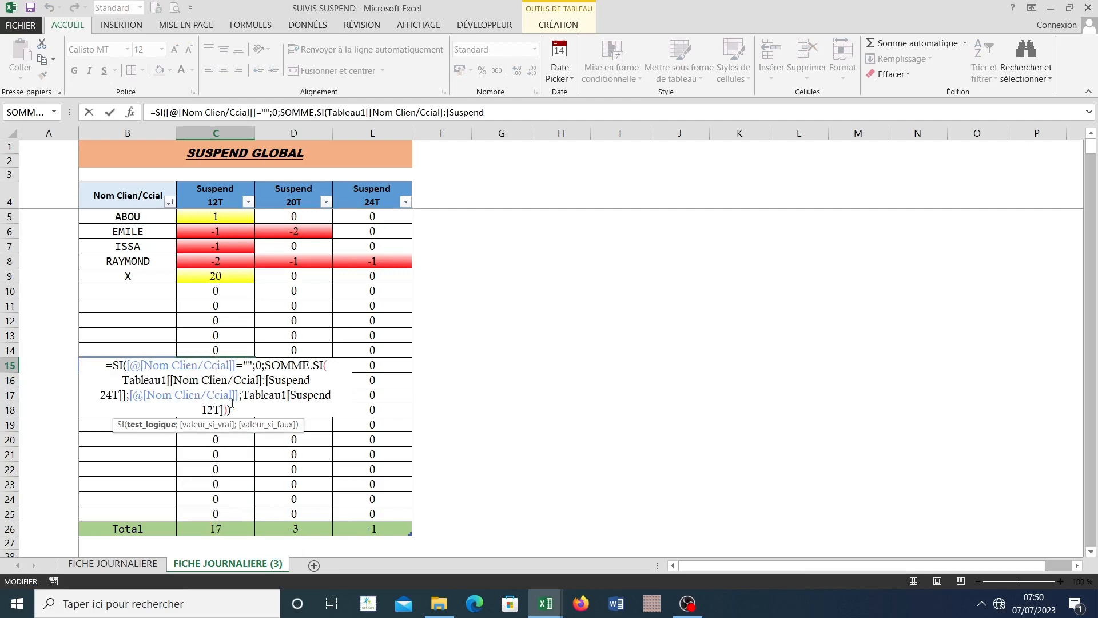
left_click(266, 400)
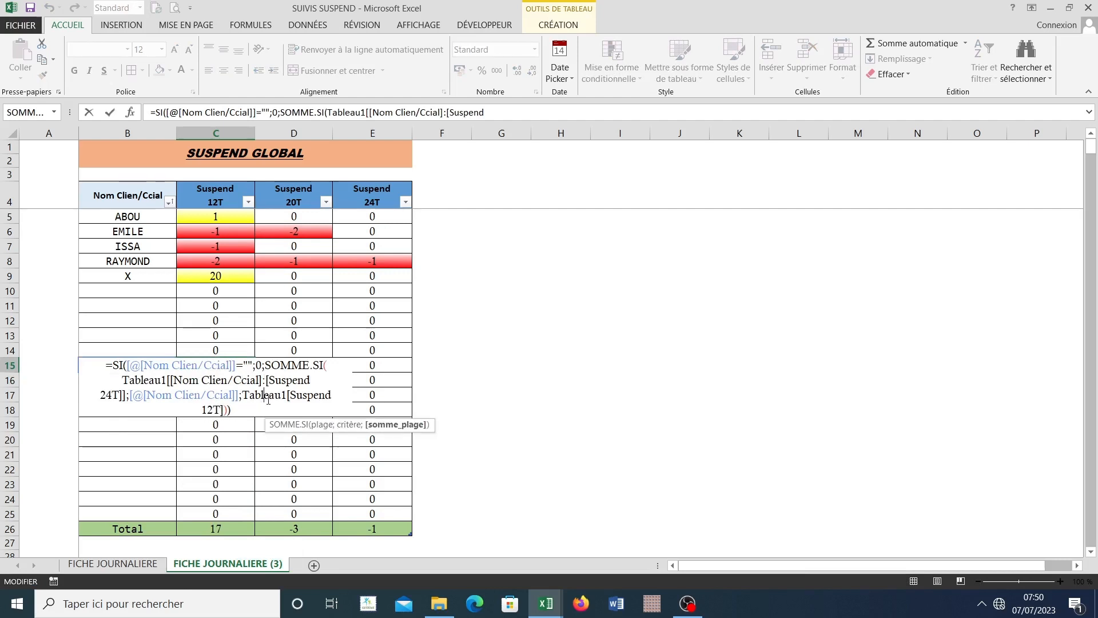
key("BackSpace")
key("BackSpace")
key("BackSpace")
key("BackSpace")
key("Return")
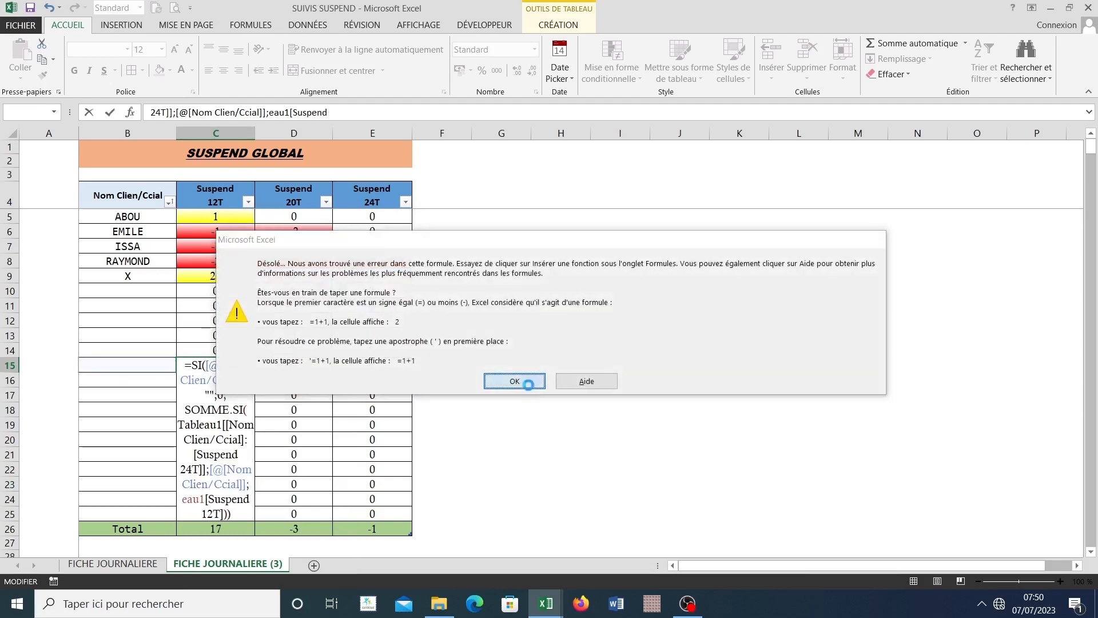
left_click(514, 381)
left_click(501, 379)
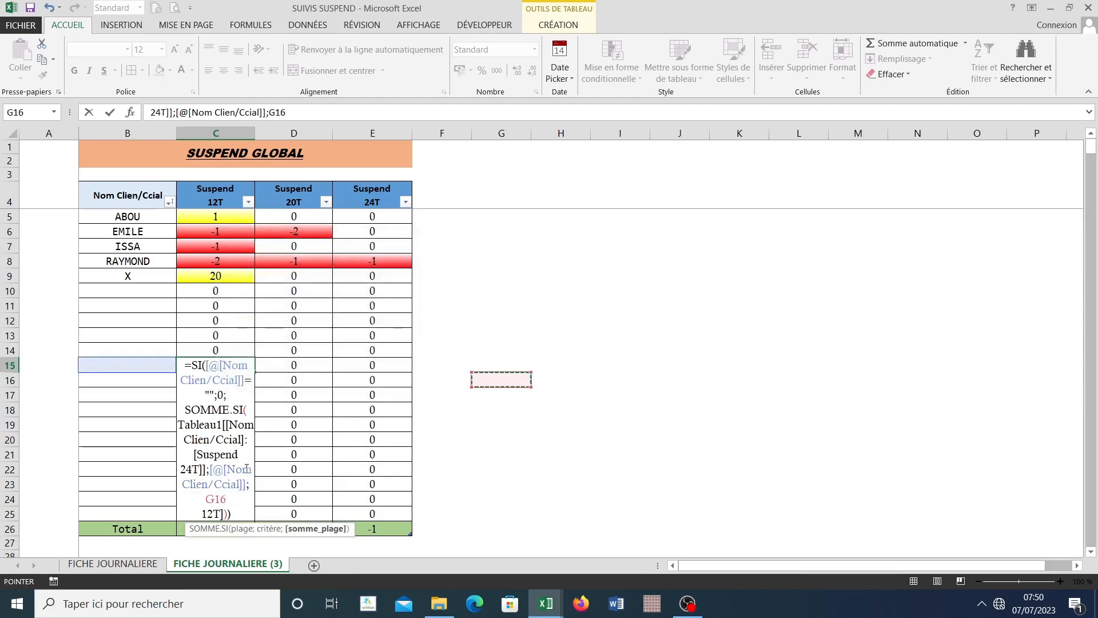
key("Return")
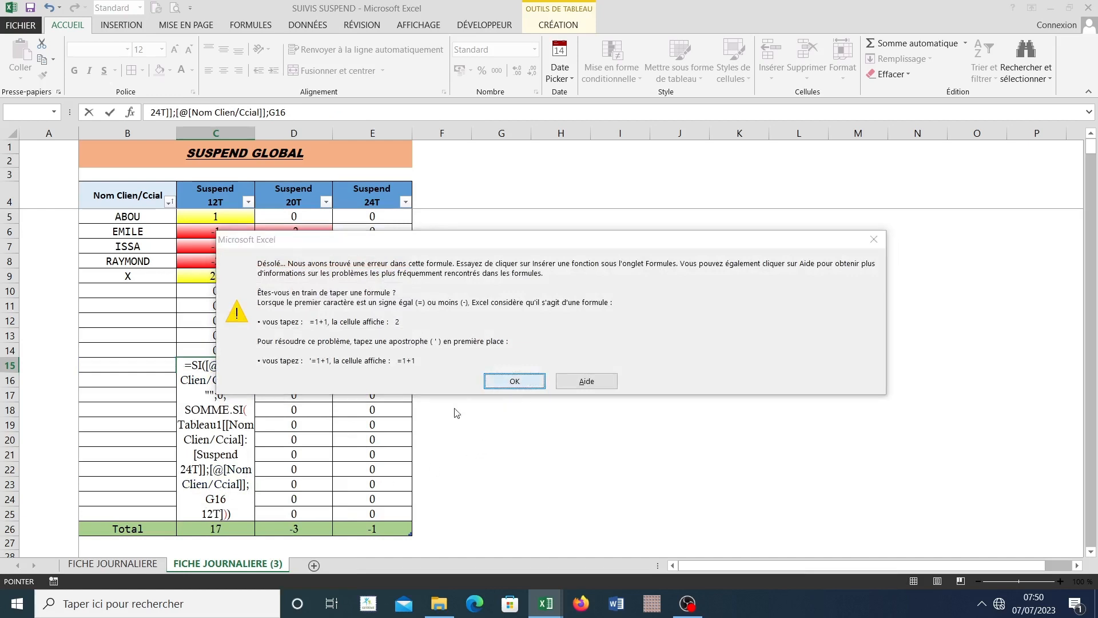
left_click(506, 383)
left_click(50, 7)
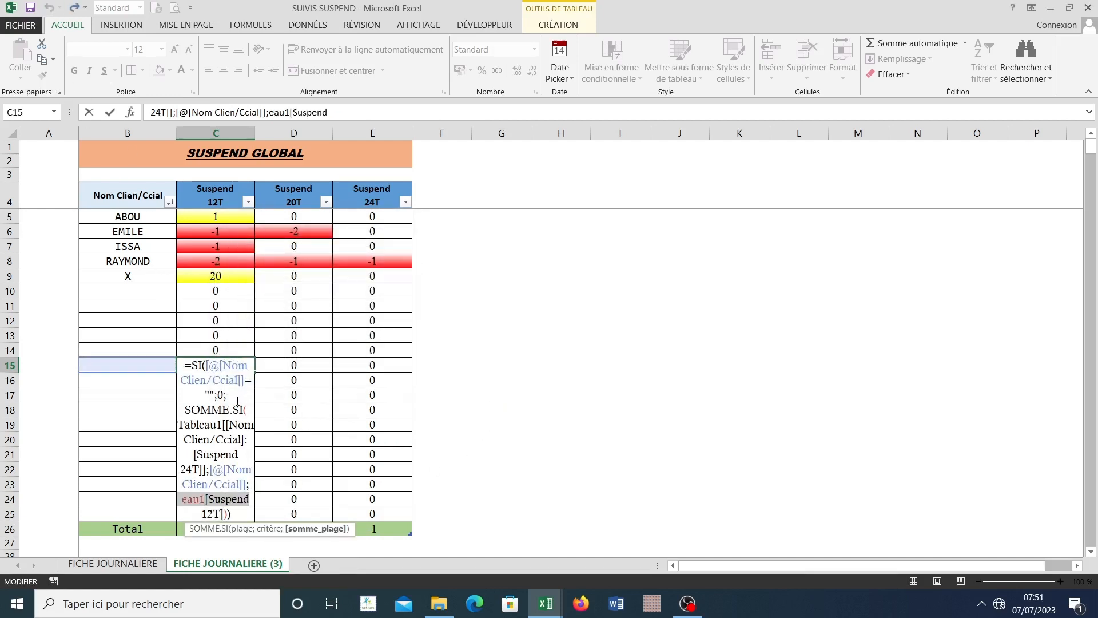
Step: Try to break the C15 formula by deleting "SI([@[Nom" from its beginning, restoring only "SI(" before validating it again
left_click(219, 366)
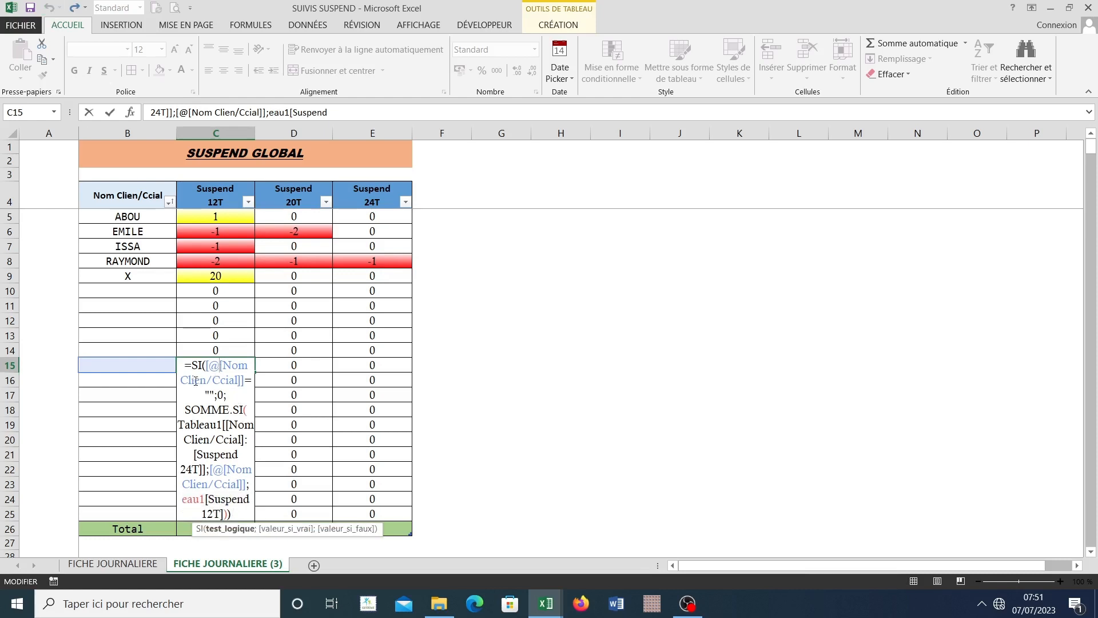
double_click(205, 368)
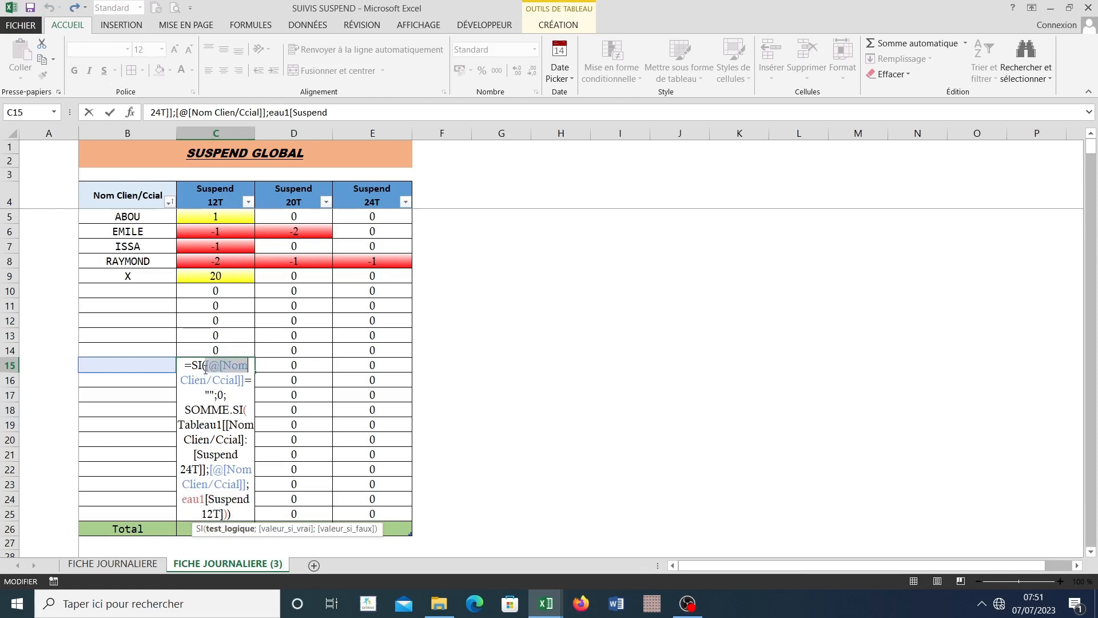
key("BackSpace")
key("BackSpace")
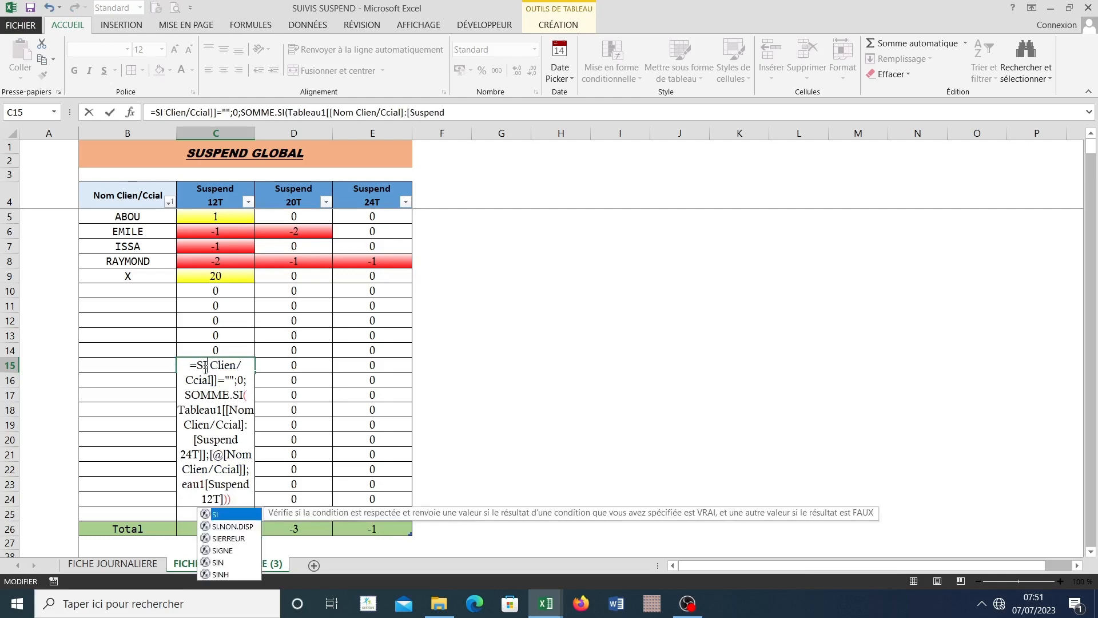
key("BackSpace")
key("BackSpace")
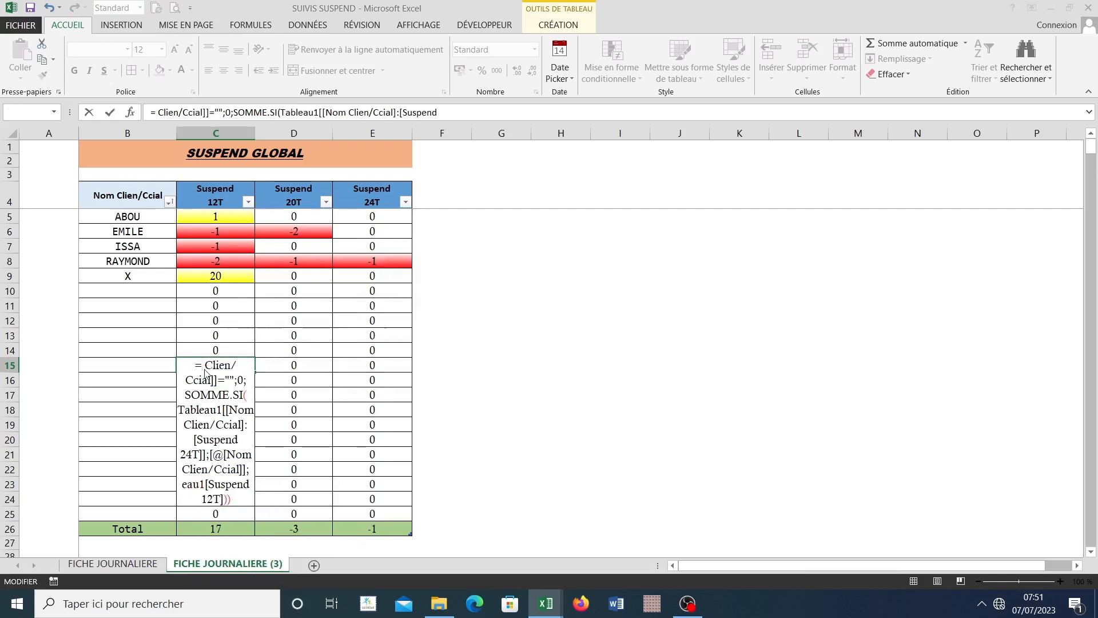
key("Return")
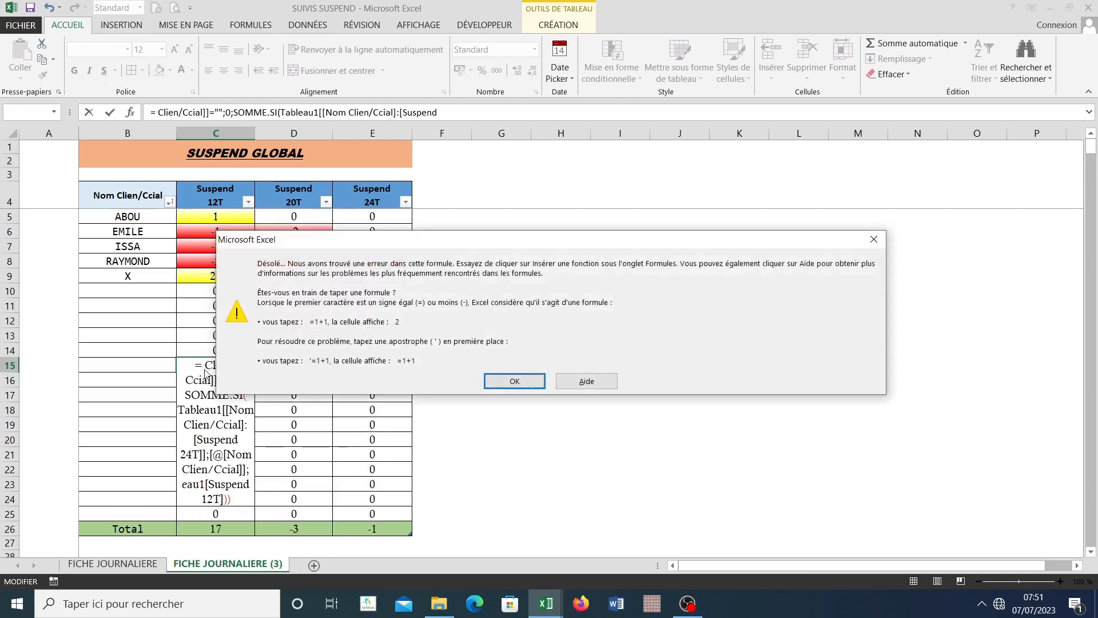
left_click(521, 382)
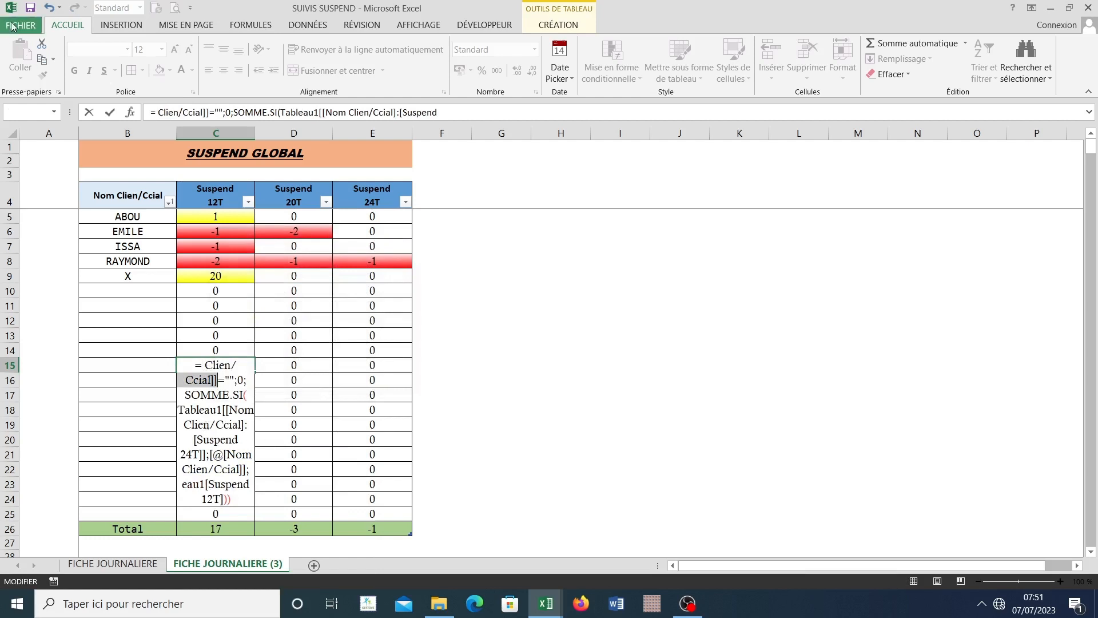
left_click(47, 7)
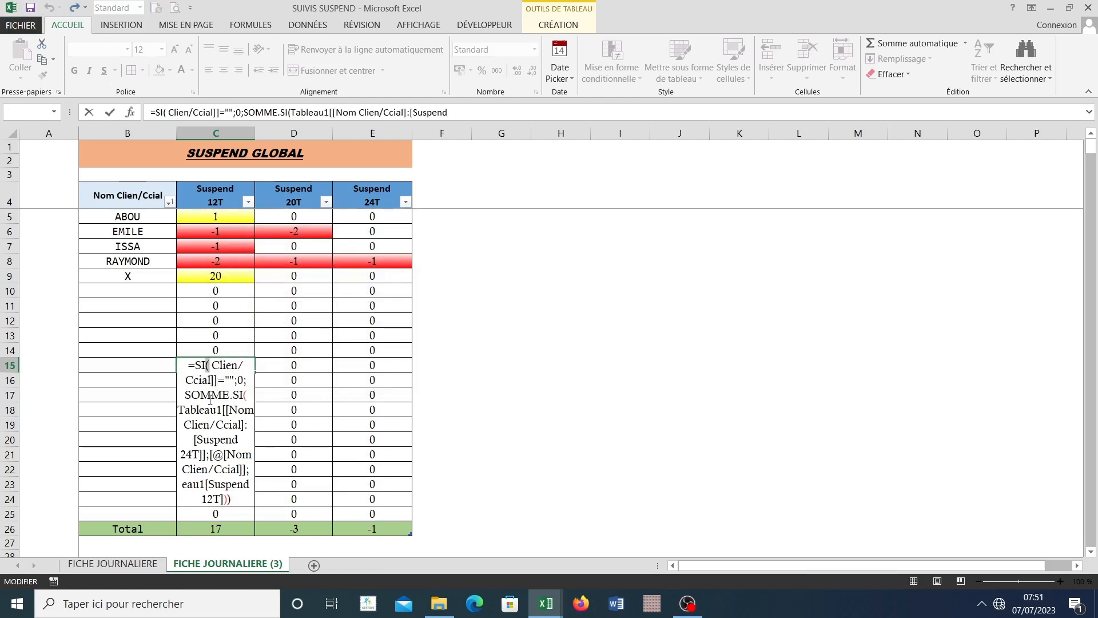
key("Return")
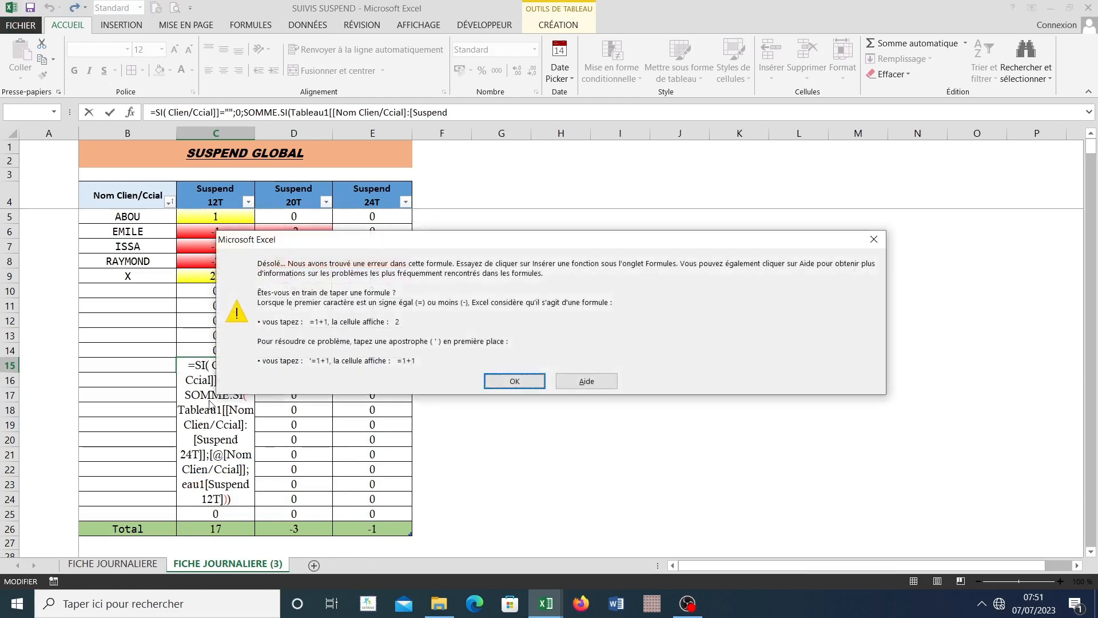
left_click(515, 381)
Step: Clear the entire formula from cell C15 of the SUSPEND GLOBAL table
left_click_drag(239, 503, 187, 348)
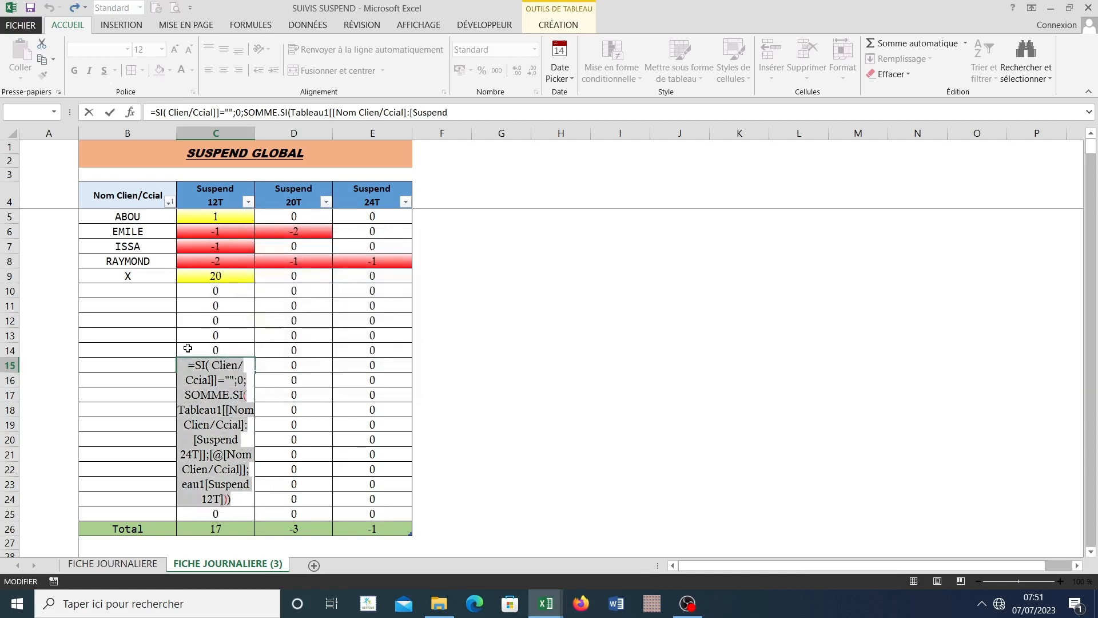
key("Escape")
left_click(212, 427)
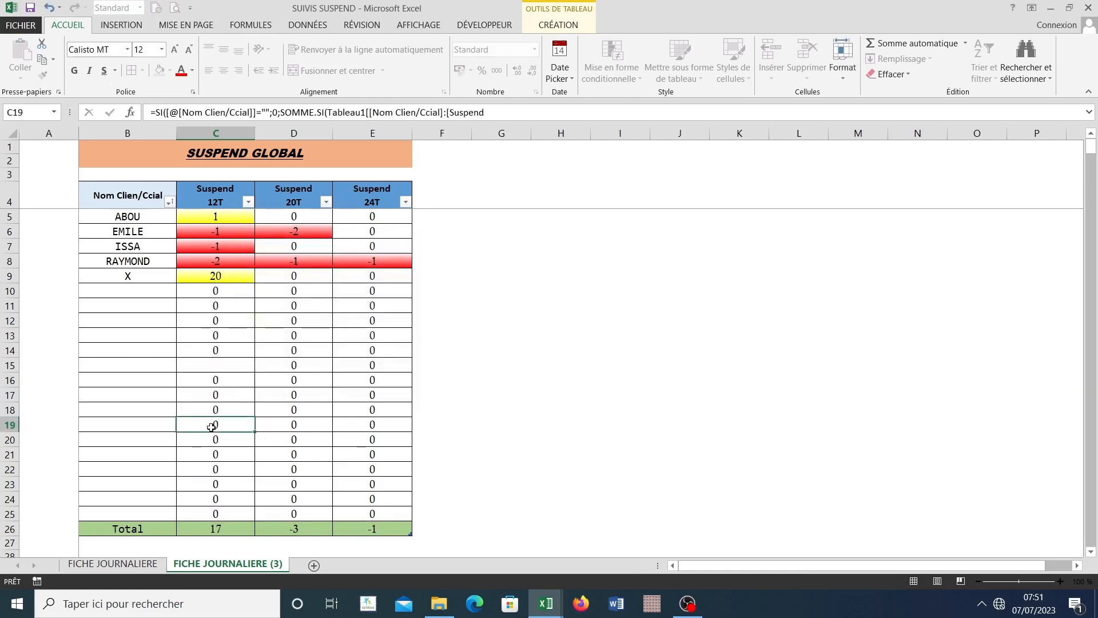
left_click(231, 363)
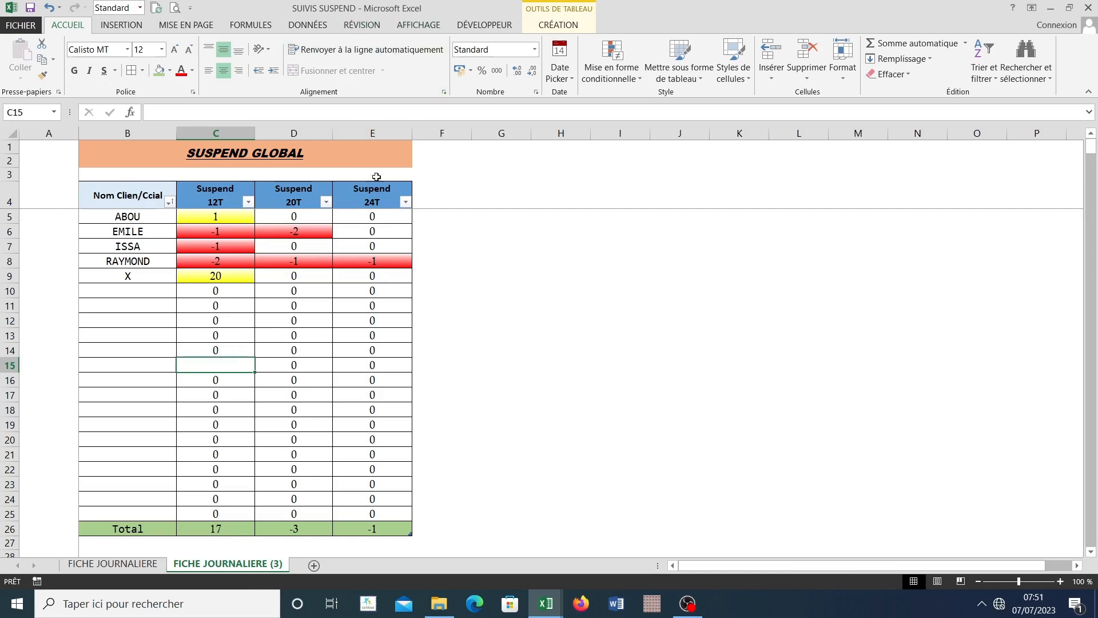
Step: Restore the Suspend 12T formula in C15 by filling the formula from C5 down through row 15
left_click(219, 217)
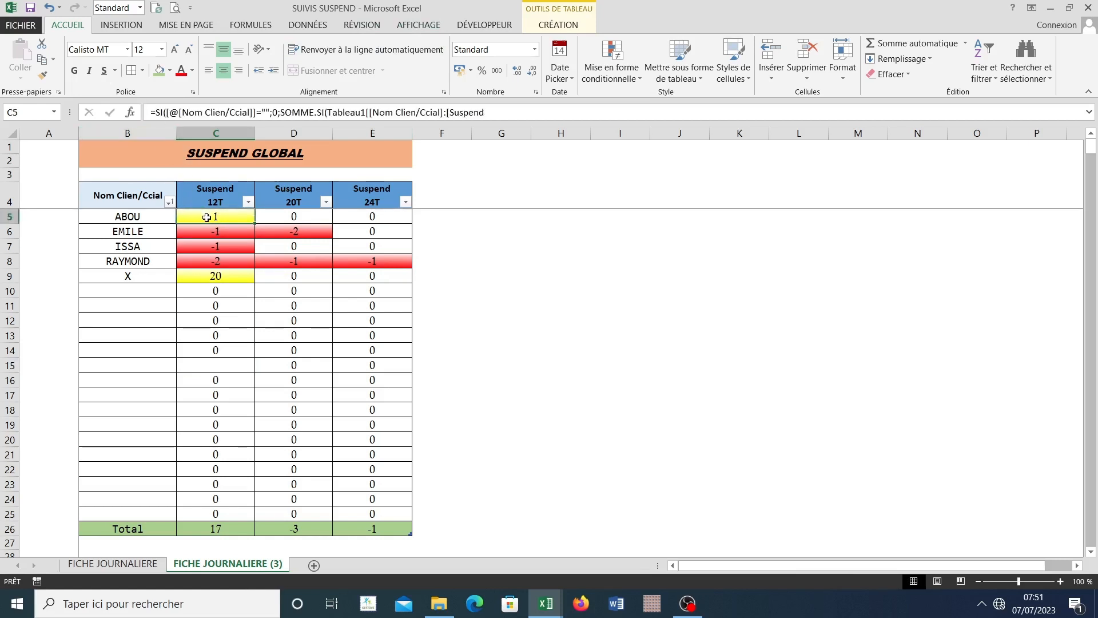
double_click(254, 224)
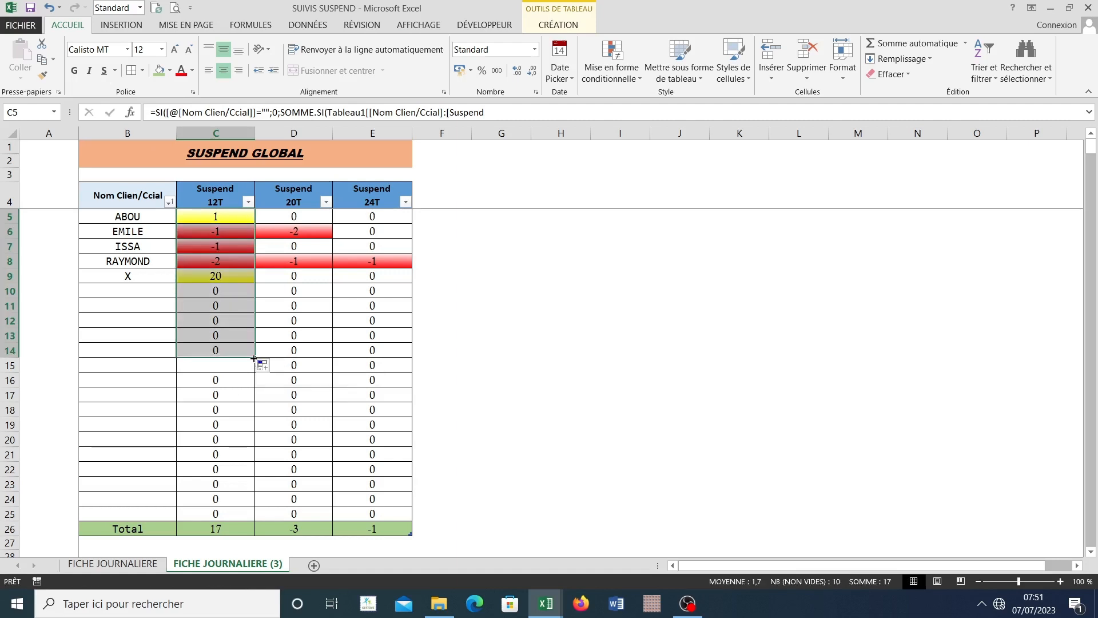
left_click_drag(254, 357, 254, 366)
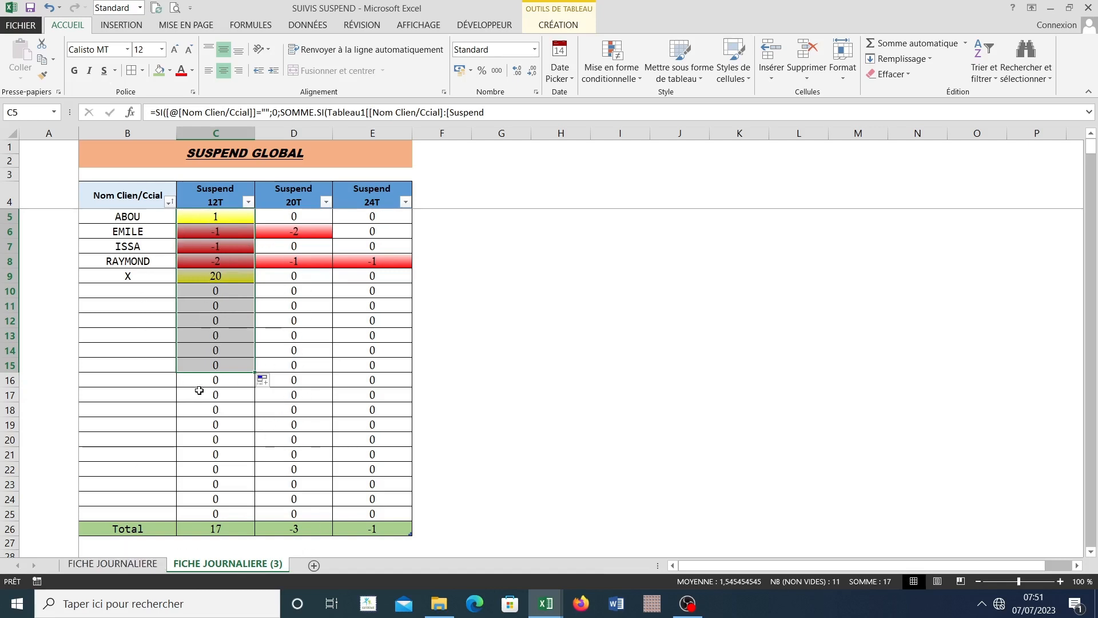
Step: Inspect the Suspend 20T formula in D15 and the entries on FICHE JOURNALIERE, returning to FICHE JOURNALIERE (3)
left_click(314, 369)
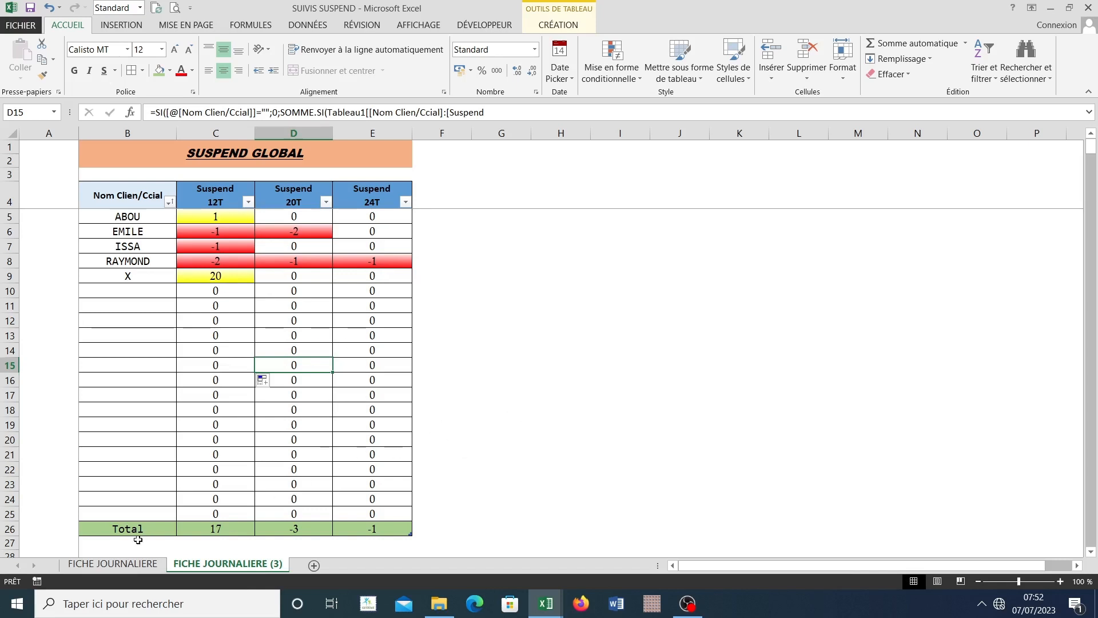
left_click(118, 565)
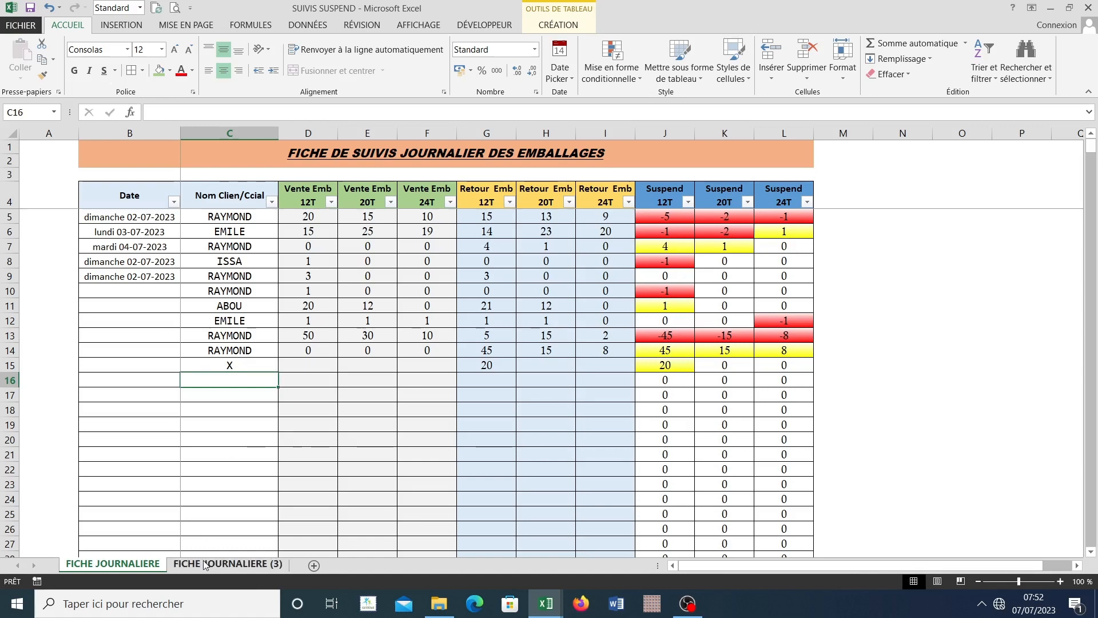
left_click(228, 564)
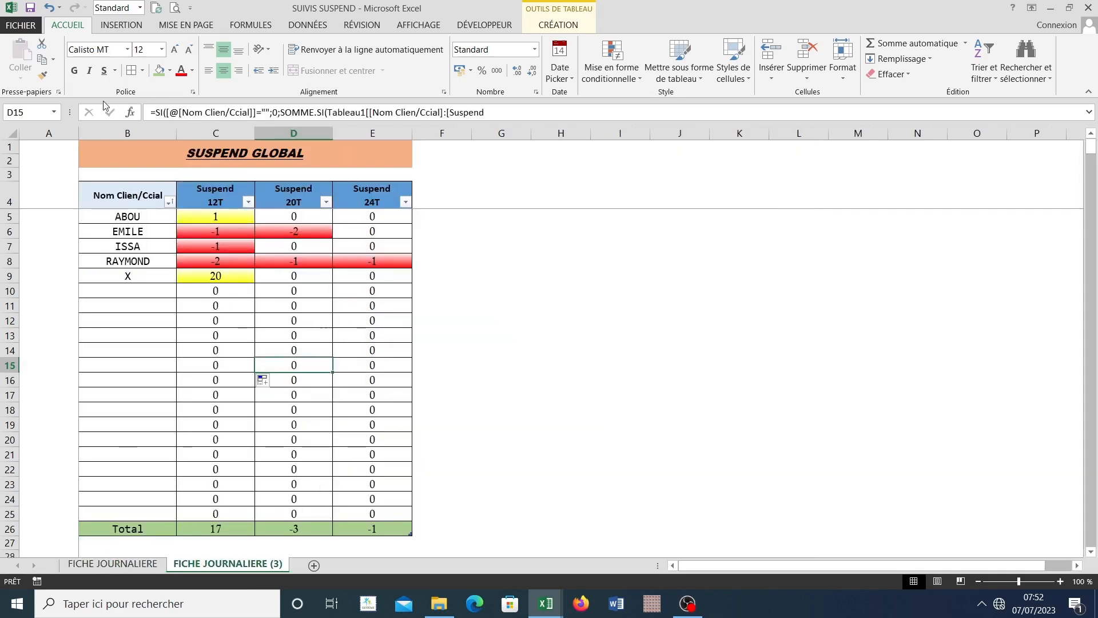
Step: Define the SUSPEND GLOBAL title and table, B1:E26, as the sheet's print area
left_click_drag(112, 179, 266, 532)
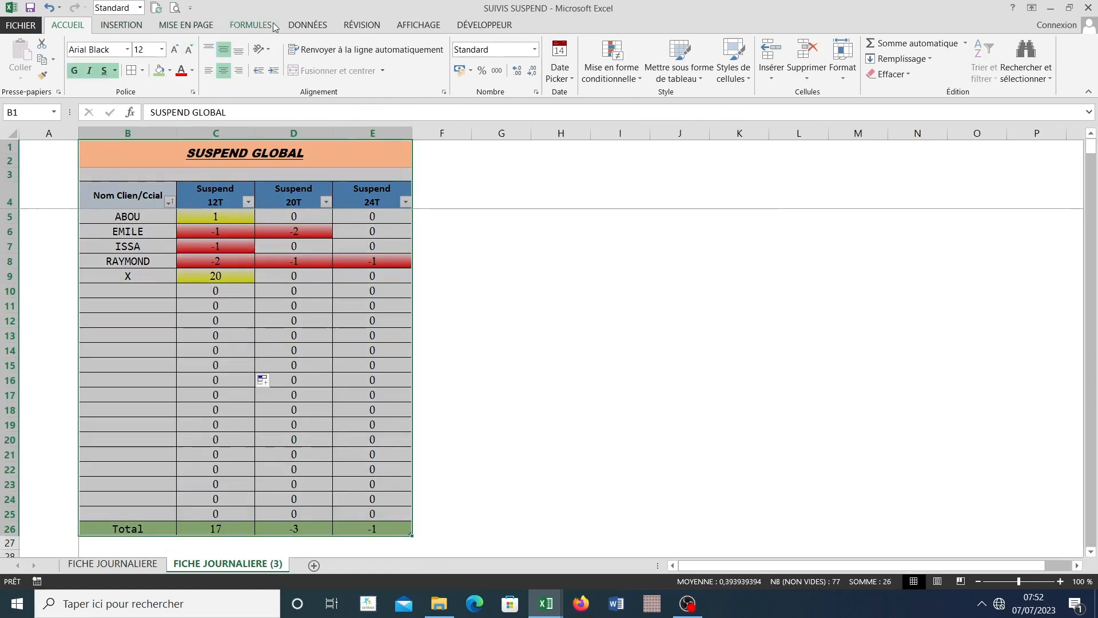
left_click(188, 25)
left_click(222, 66)
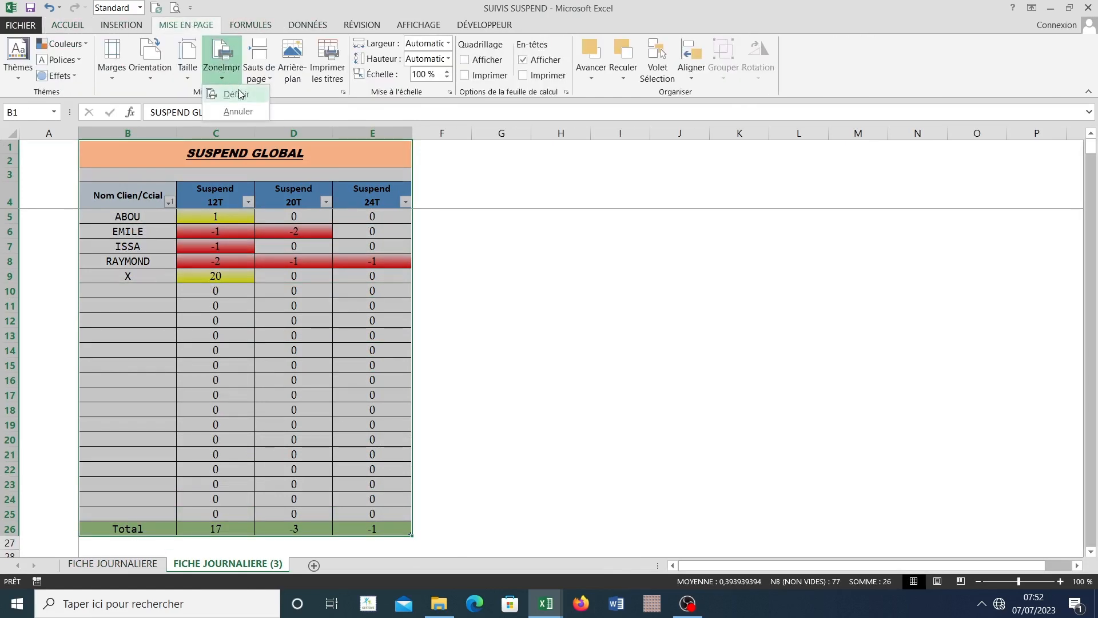
left_click(240, 95)
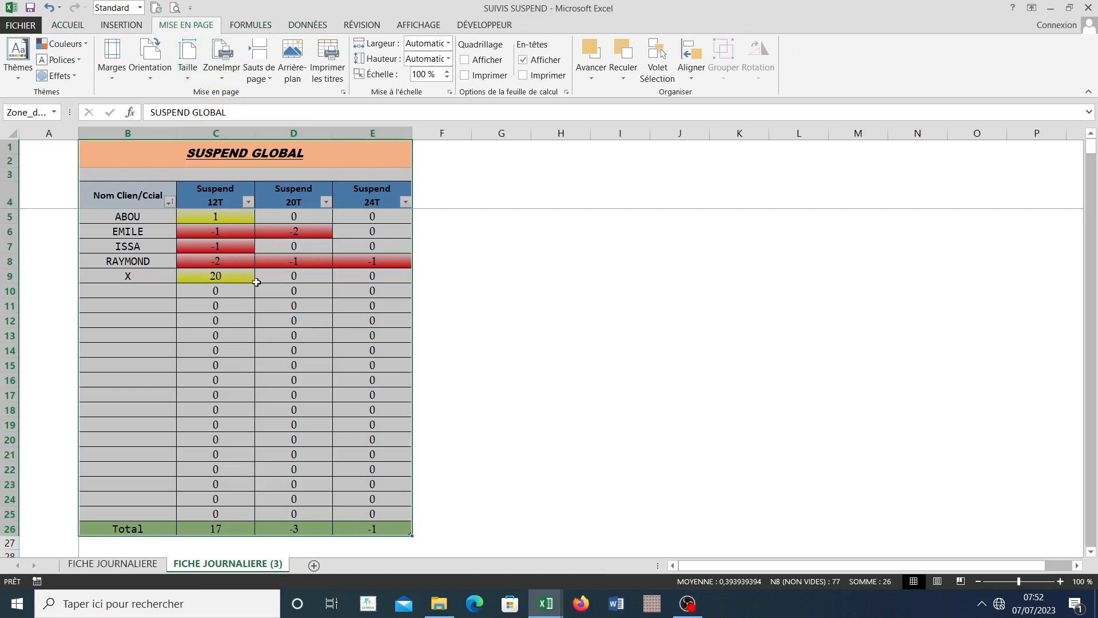
Step: Start exporting the sheet as a PDF and choose the personal SAUVEGARDE folder on drive D: as its destination
left_click(23, 25)
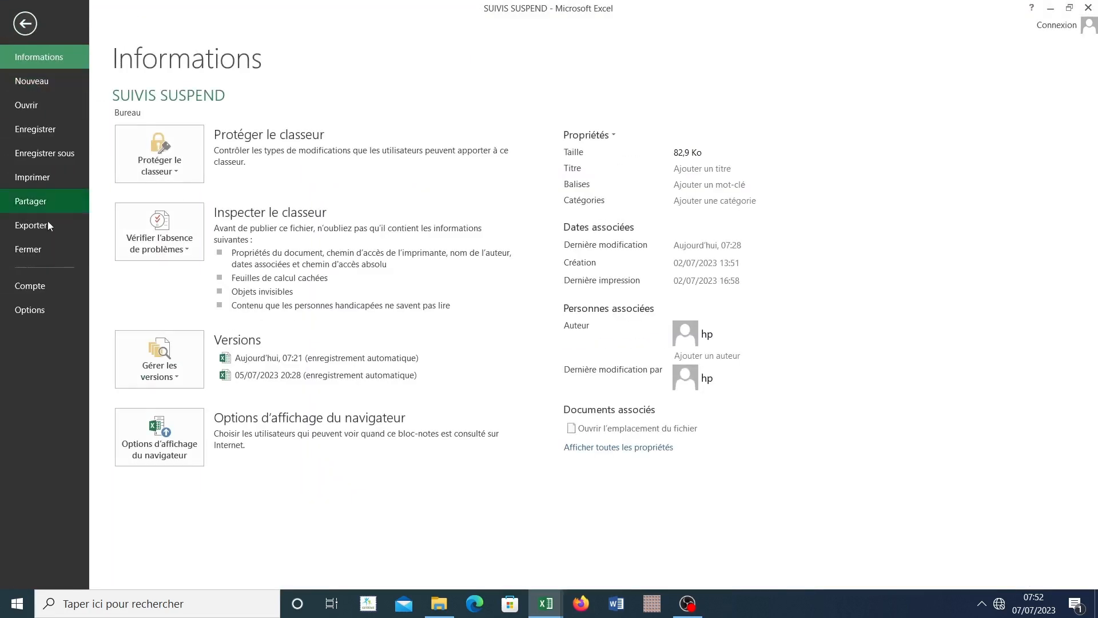
left_click(48, 229)
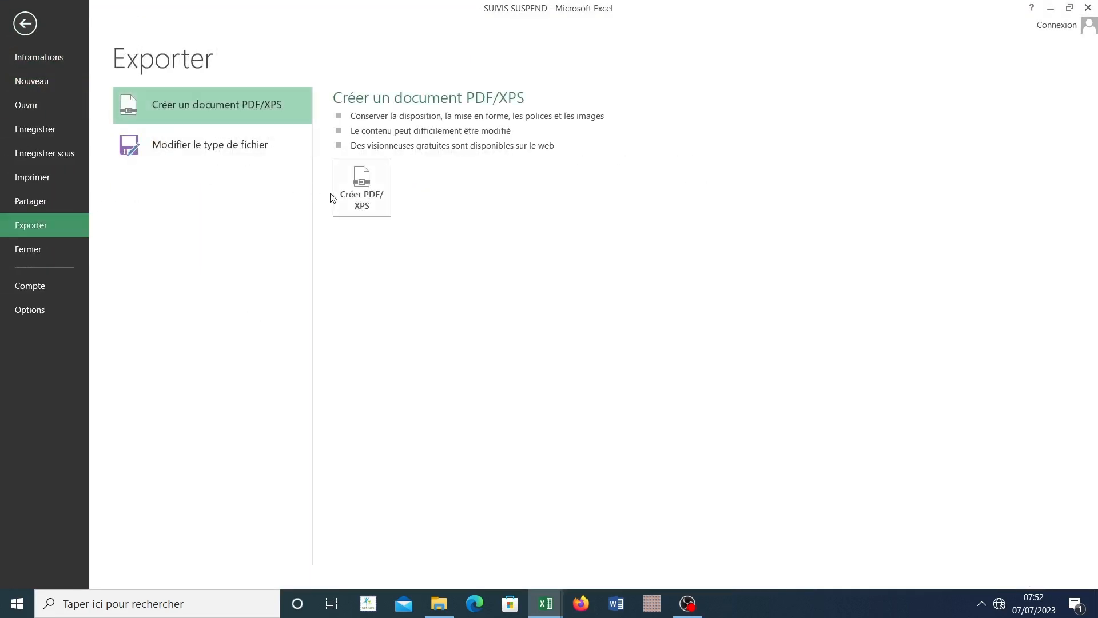
left_click(362, 195)
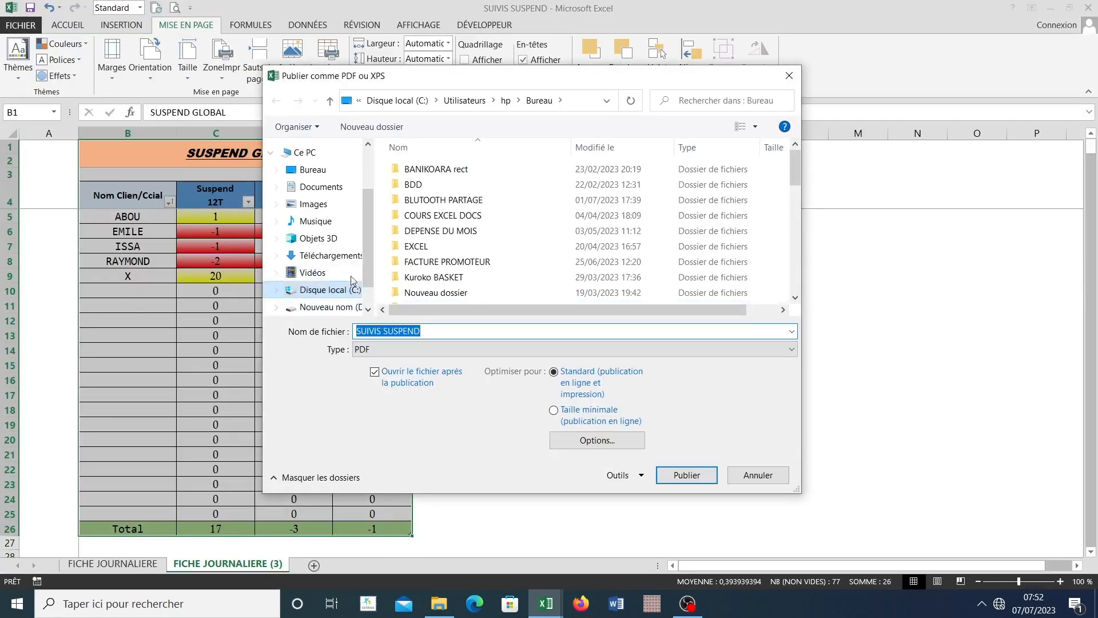
left_click(354, 309)
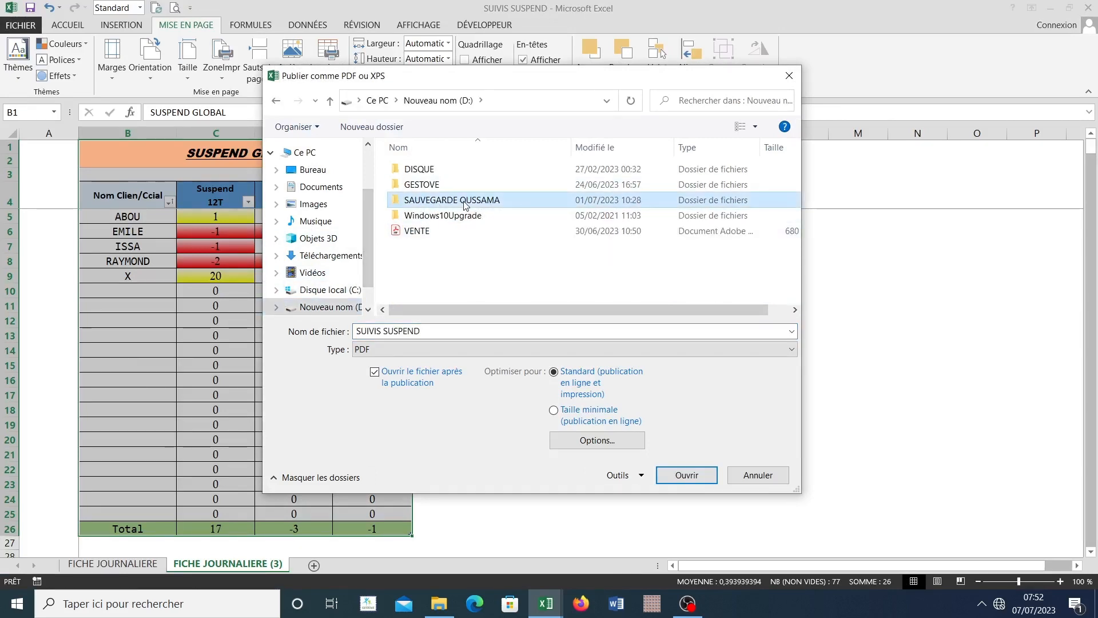
double_click(470, 201)
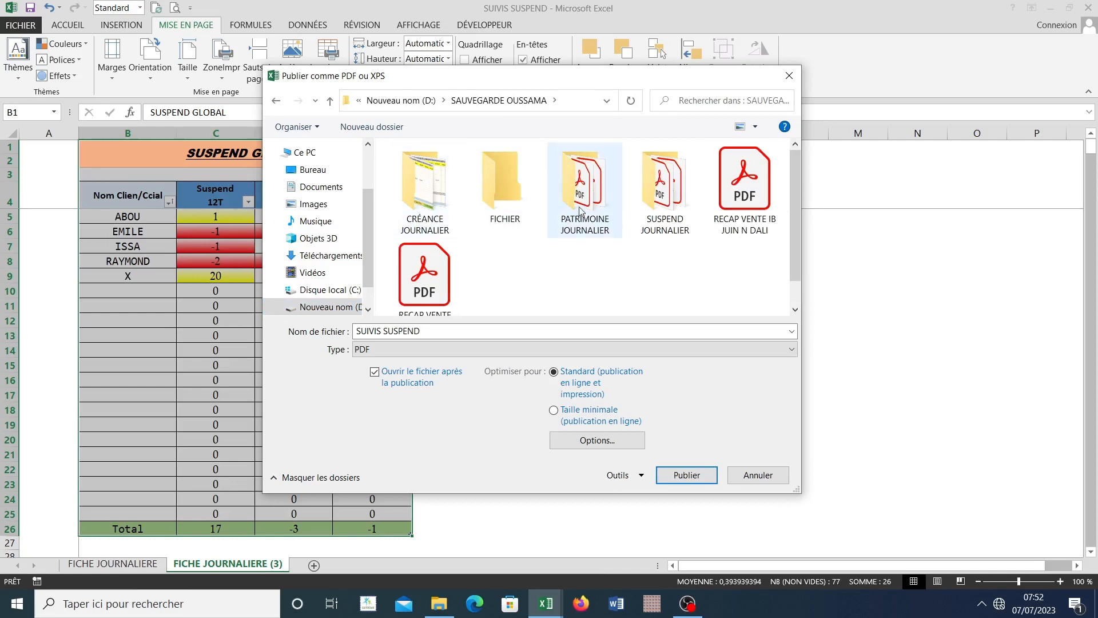
Step: Try to publish the PDF under the file name "SUIVIS SUSPEND 7/7/23"
left_click(437, 334)
left_click(436, 334)
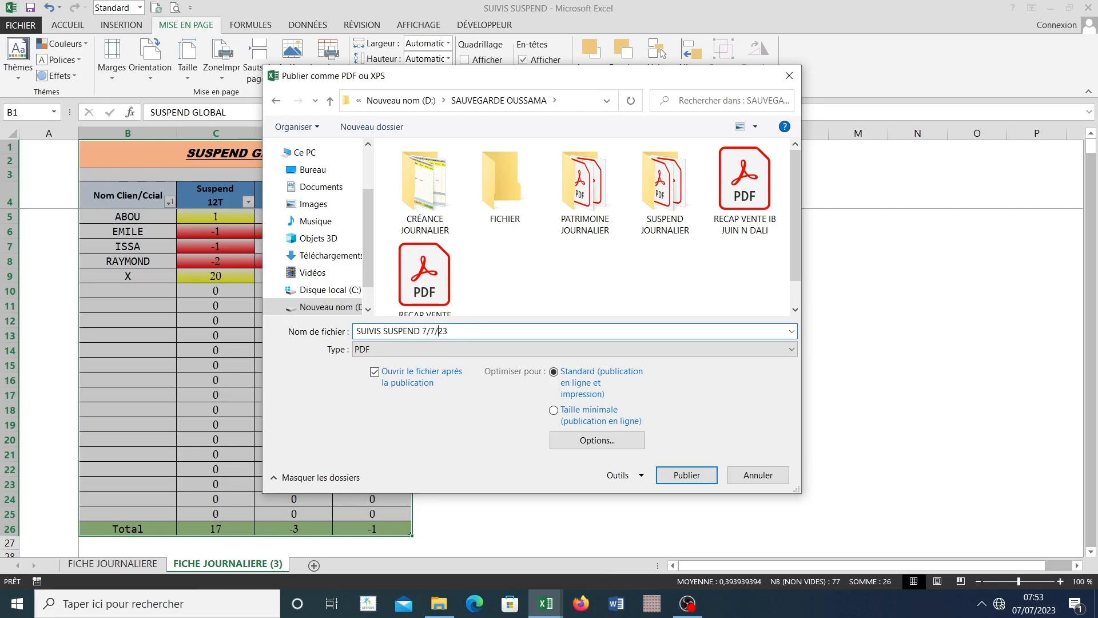
left_click(685, 476)
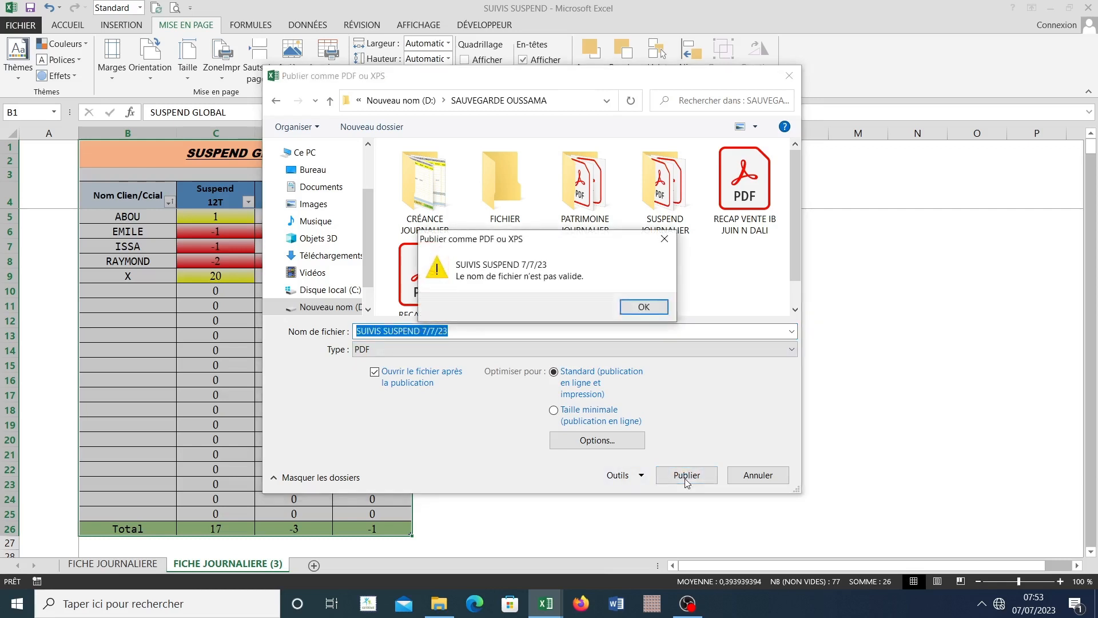
left_click(643, 306)
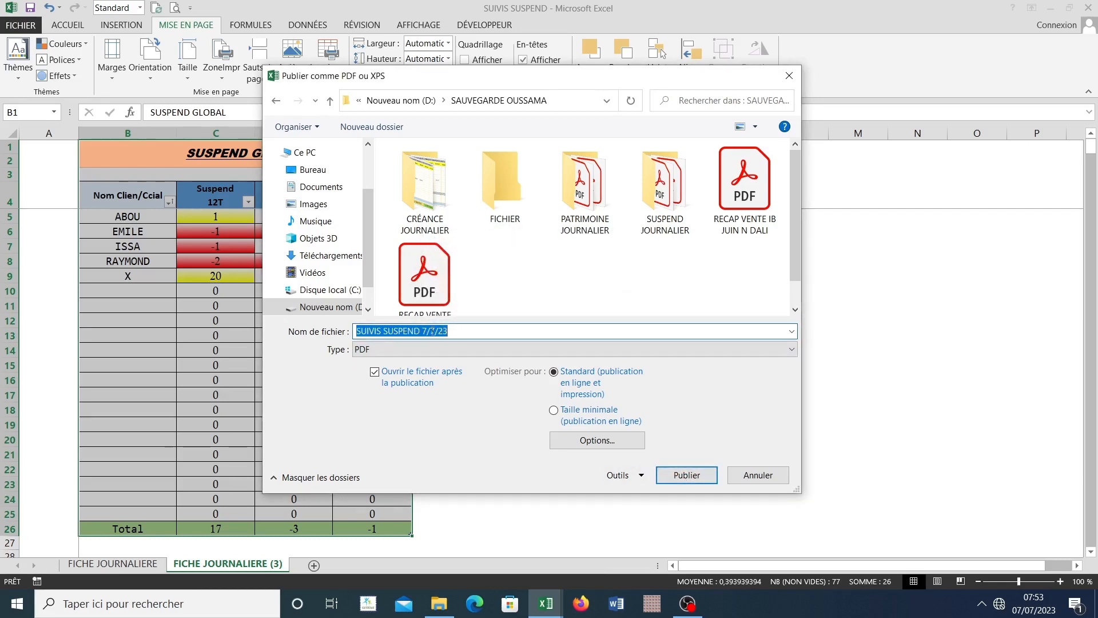
Step: Change the PDF file name to "SUIVIS SUSPEND 7-7-23" and publish it
left_click(426, 330)
left_click_drag(423, 330, 475, 336)
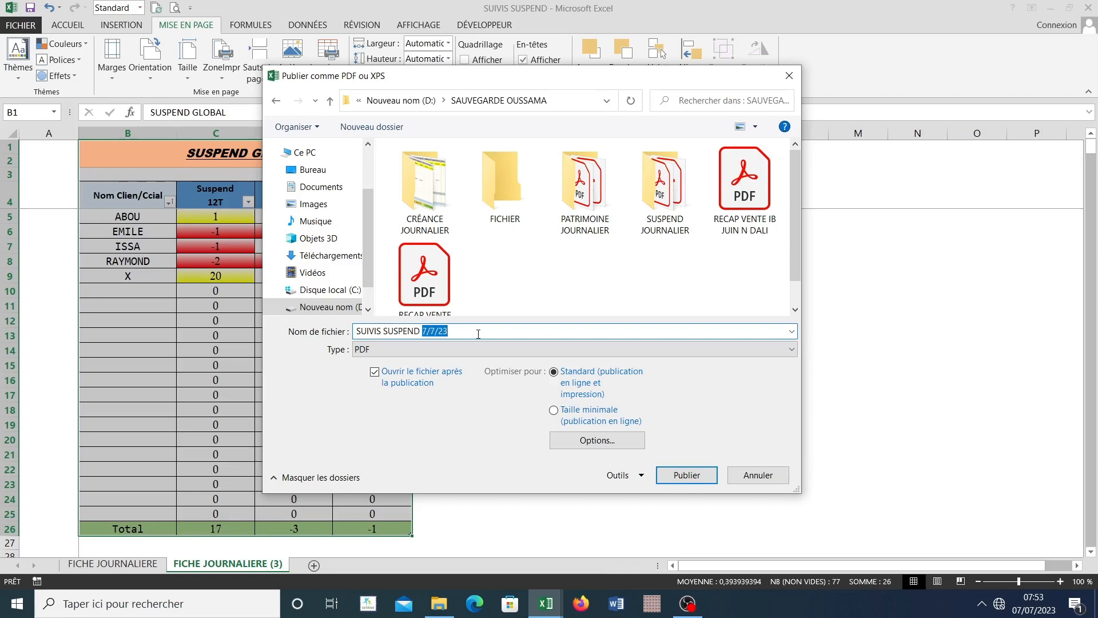
type("7-")
left_click(687, 474)
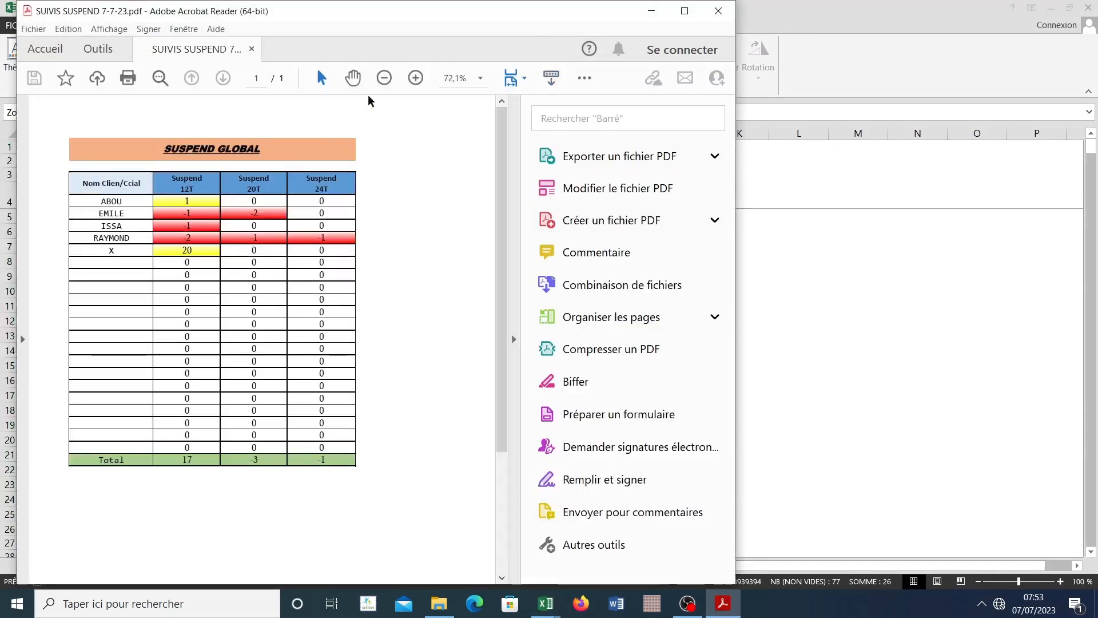
Step: Review the exported SUSPEND GLOBAL PDF in Acrobat Reader down to its Total row, and close it
left_click_drag(350, 17, 496, 23)
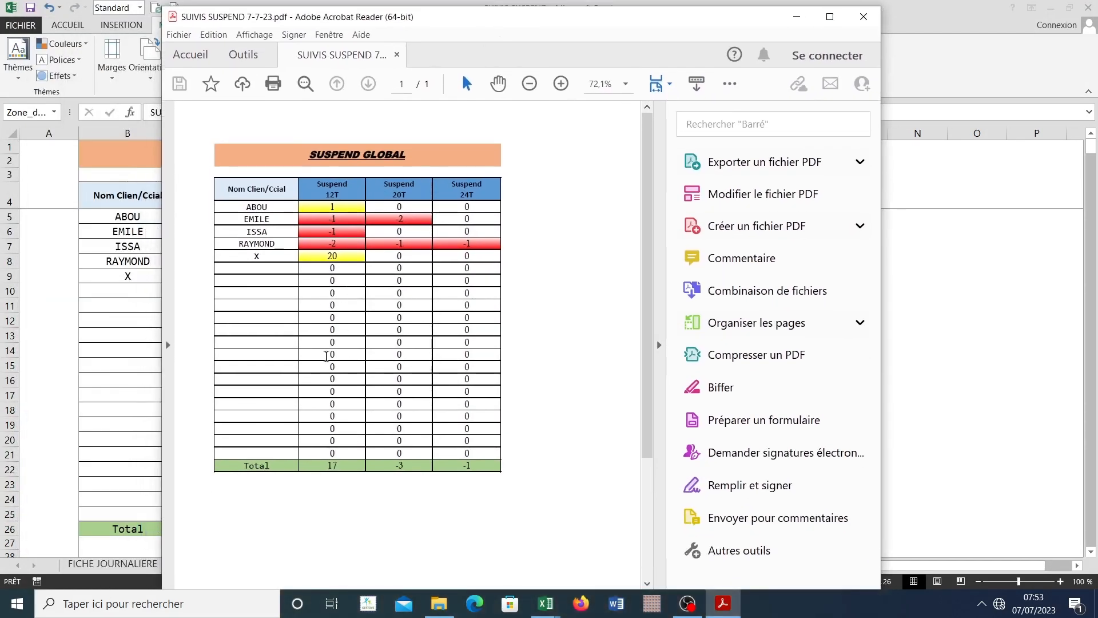
left_click_drag(298, 27, 503, 0)
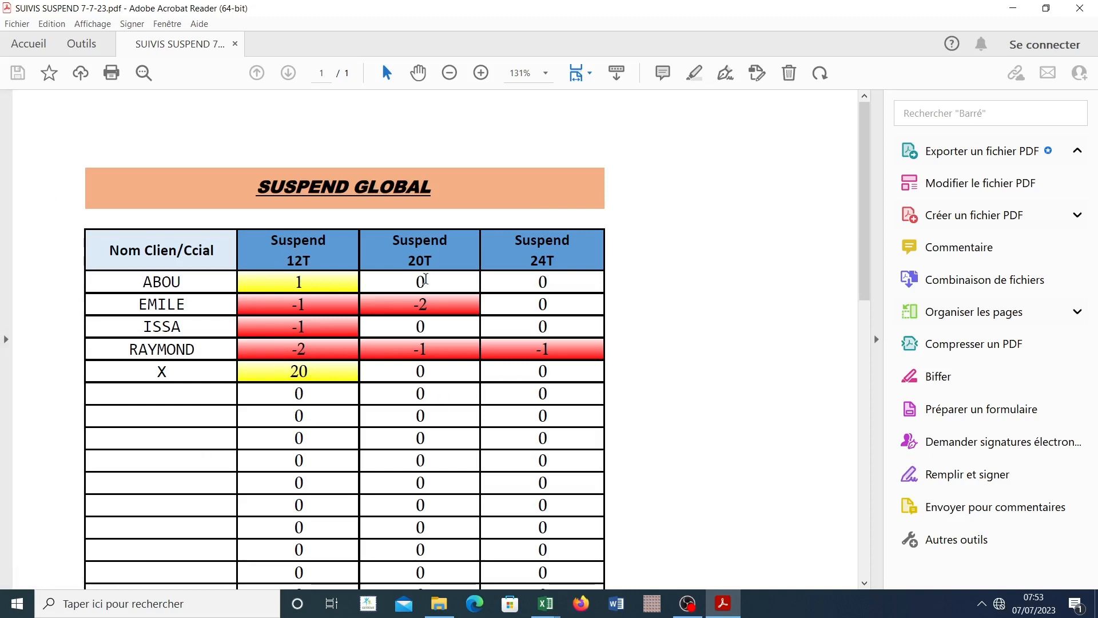
left_click_drag(865, 206, 846, 183)
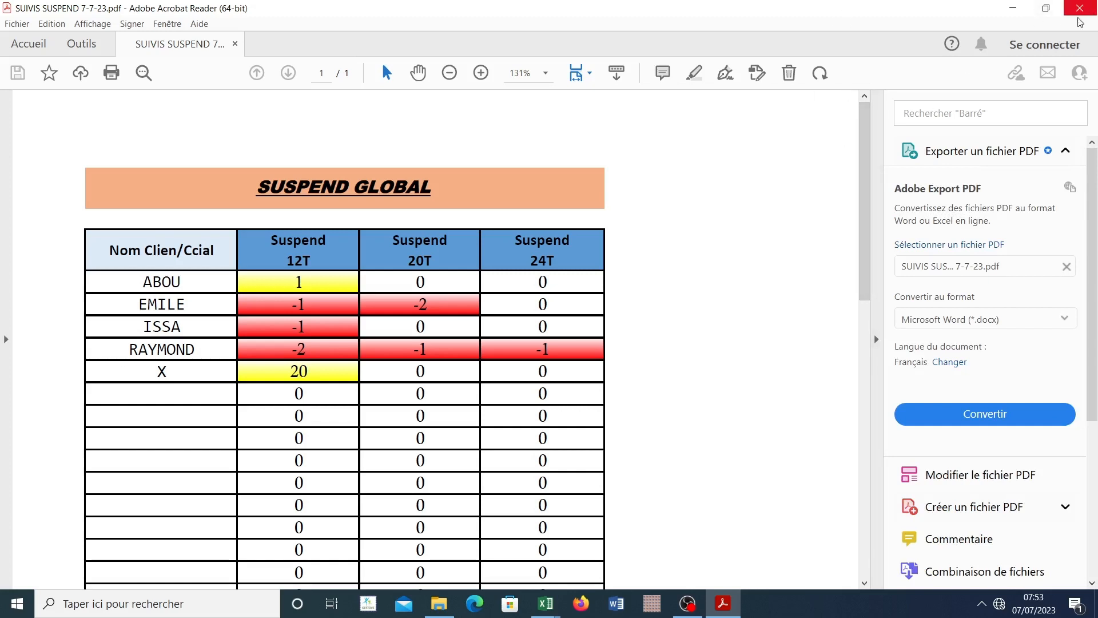
left_click_drag(864, 210, 864, 346)
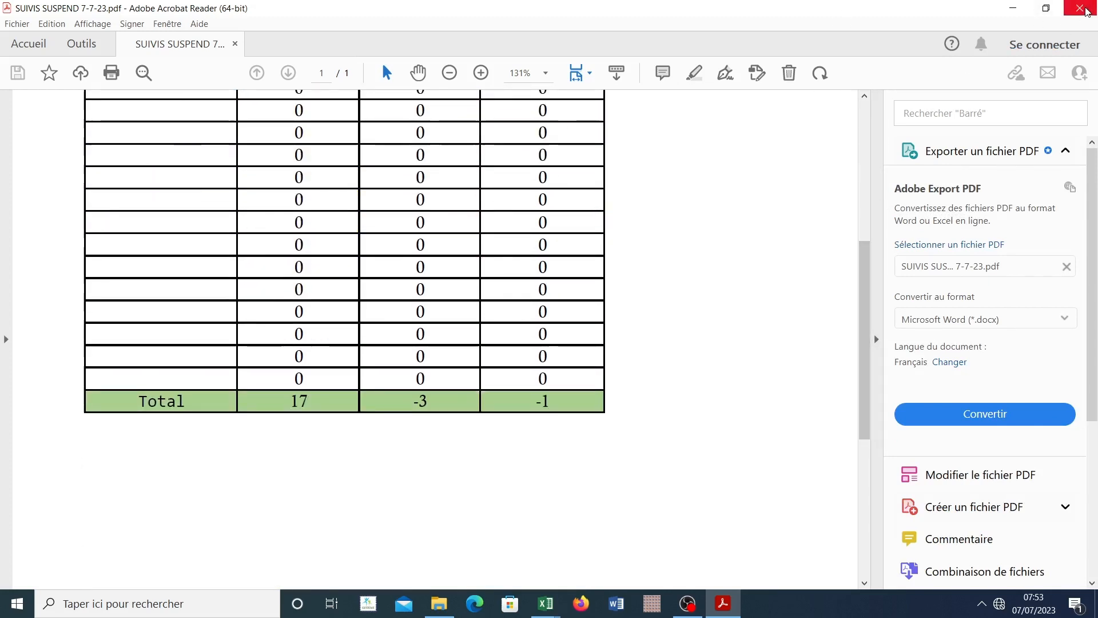
left_click(1085, 8)
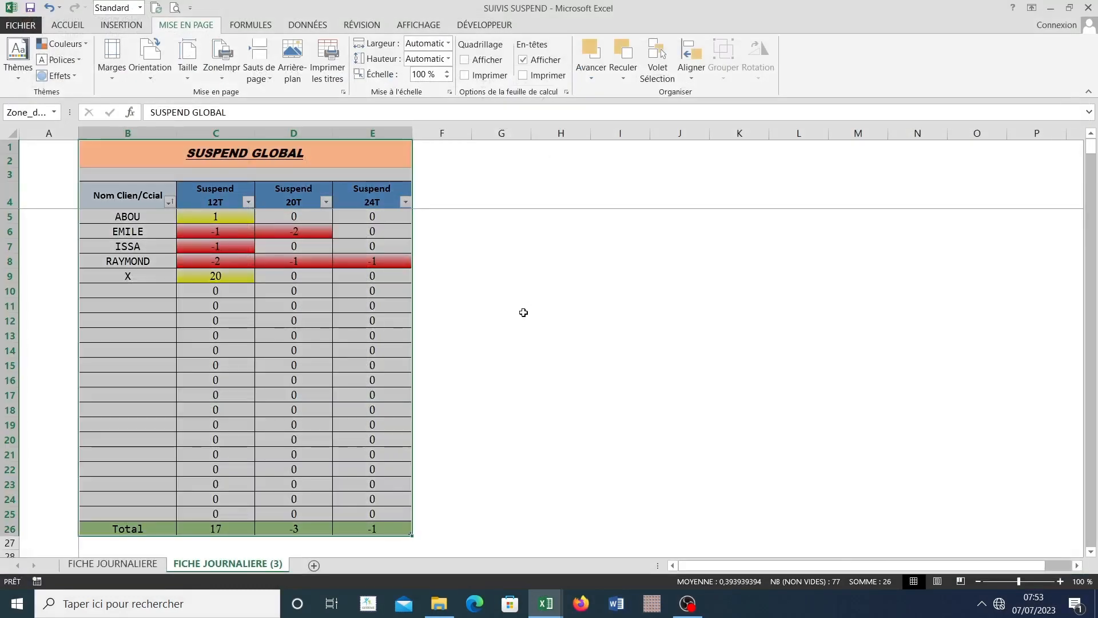
Step: Return to FICHE JOURNALIERE, switch to the GESTOCK-EMBALLAGE-N'DALI workbook and look through its Situation Emballage table
left_click(479, 300)
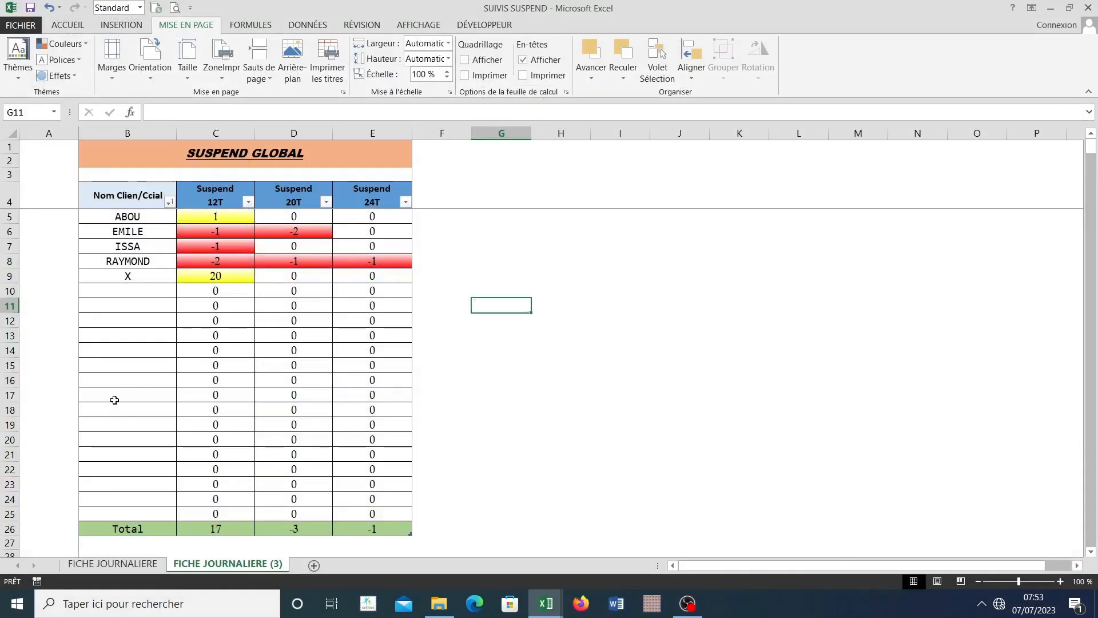
left_click(49, 319)
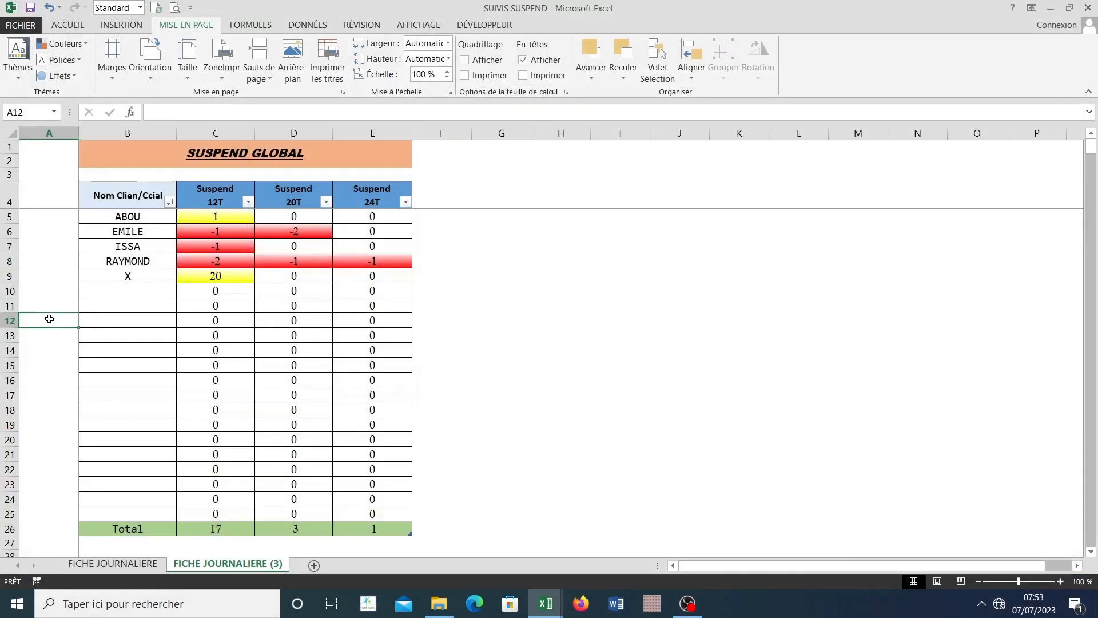
left_click(113, 563)
mouse_move(545, 604)
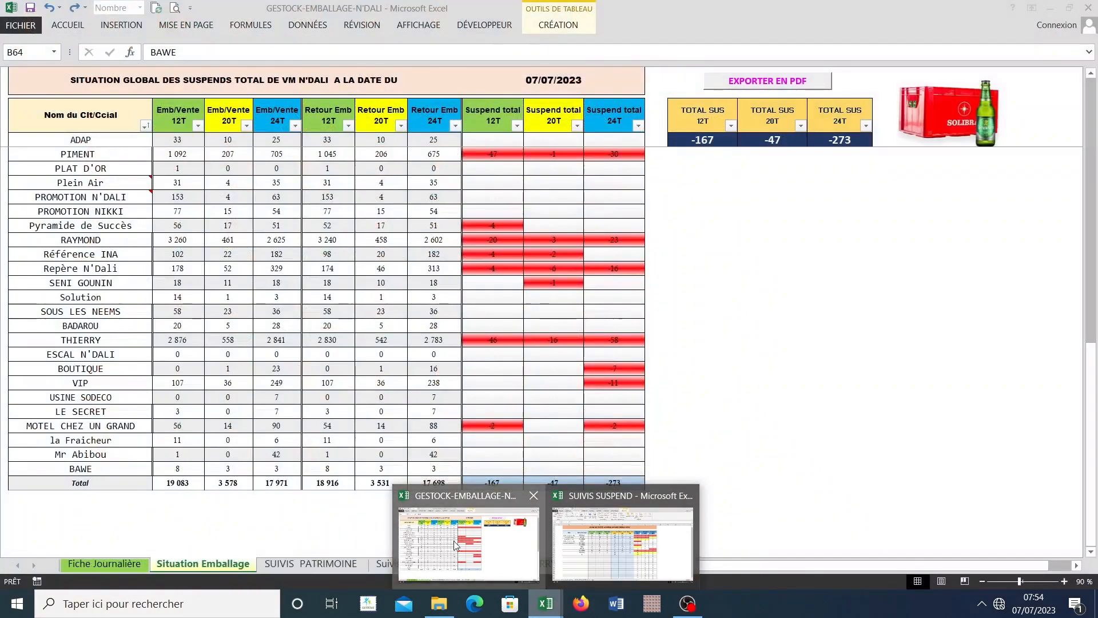
left_click(454, 541)
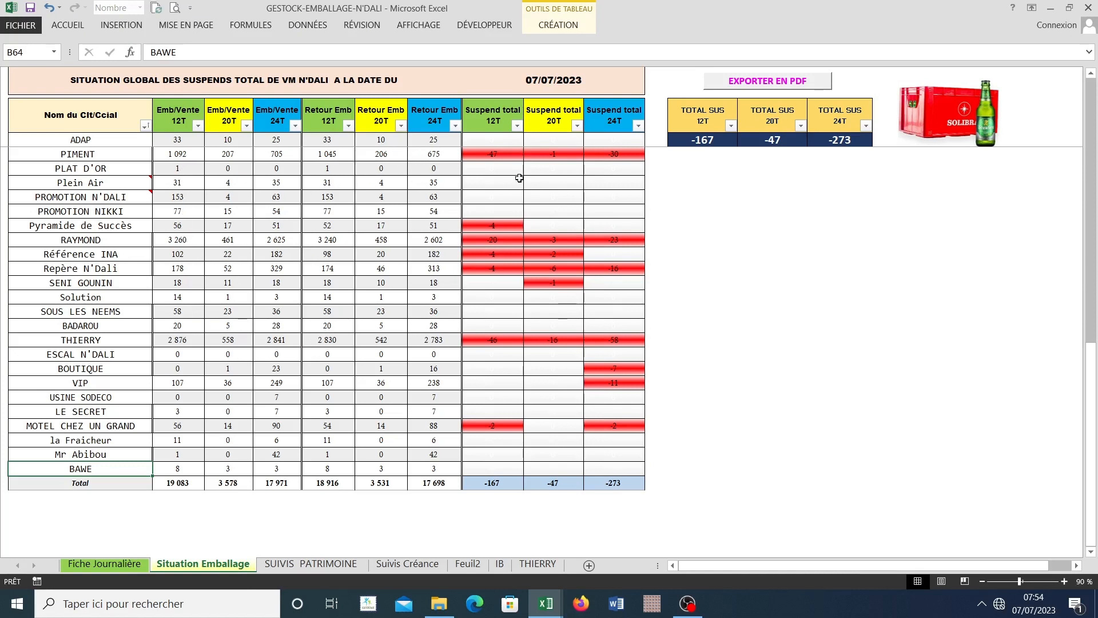
scroll(765, 365, "up", 4)
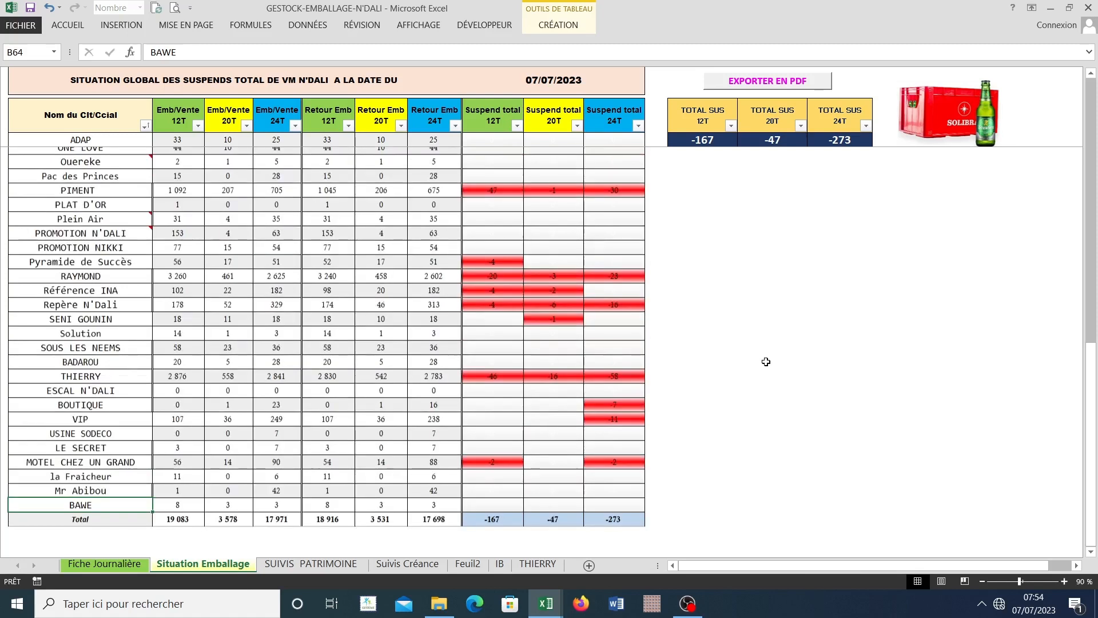
scroll(765, 365, "up", 8)
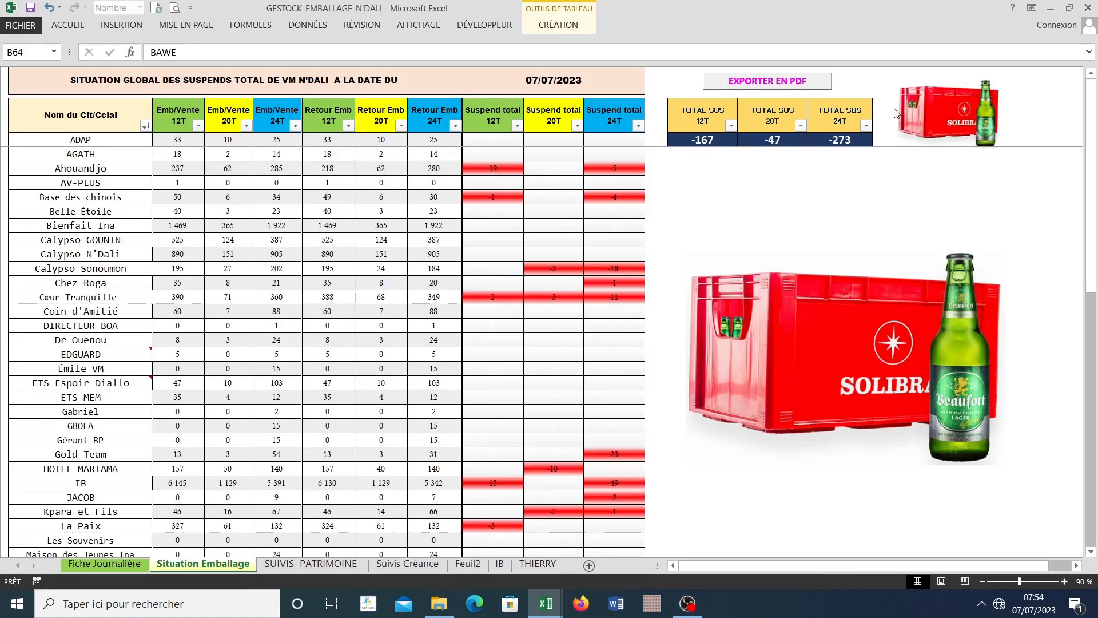
Step: On the Fiche Journalière sheet, examine the DATE filter's months for 2023 and 2022, leaving the filter as set
left_click(118, 566)
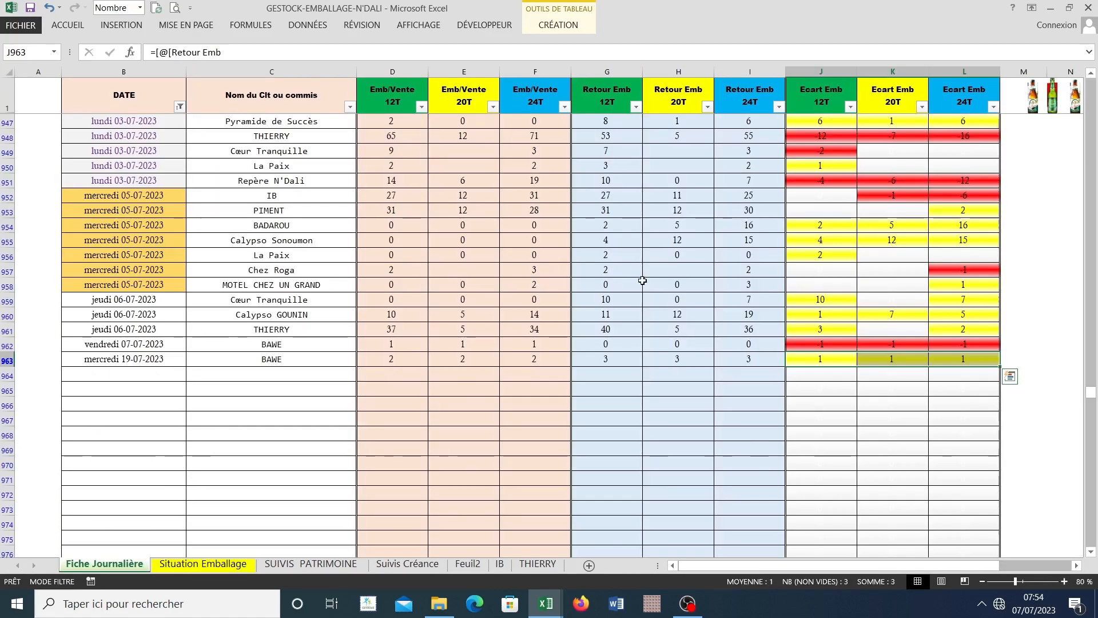
scroll(554, 466, "up", 12)
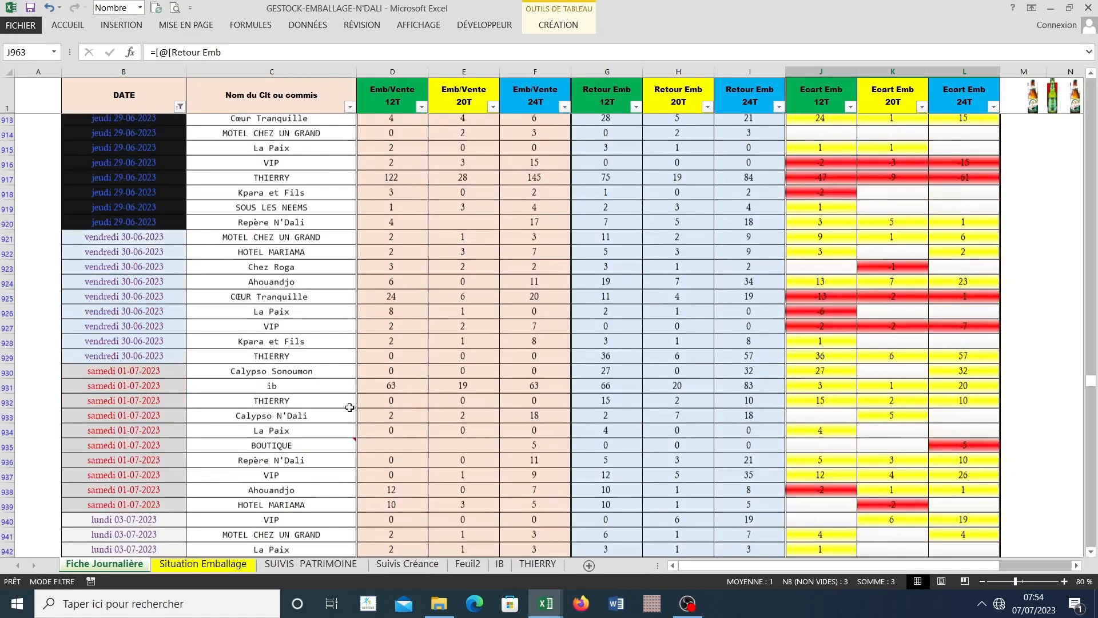
scroll(232, 366, "up", 3)
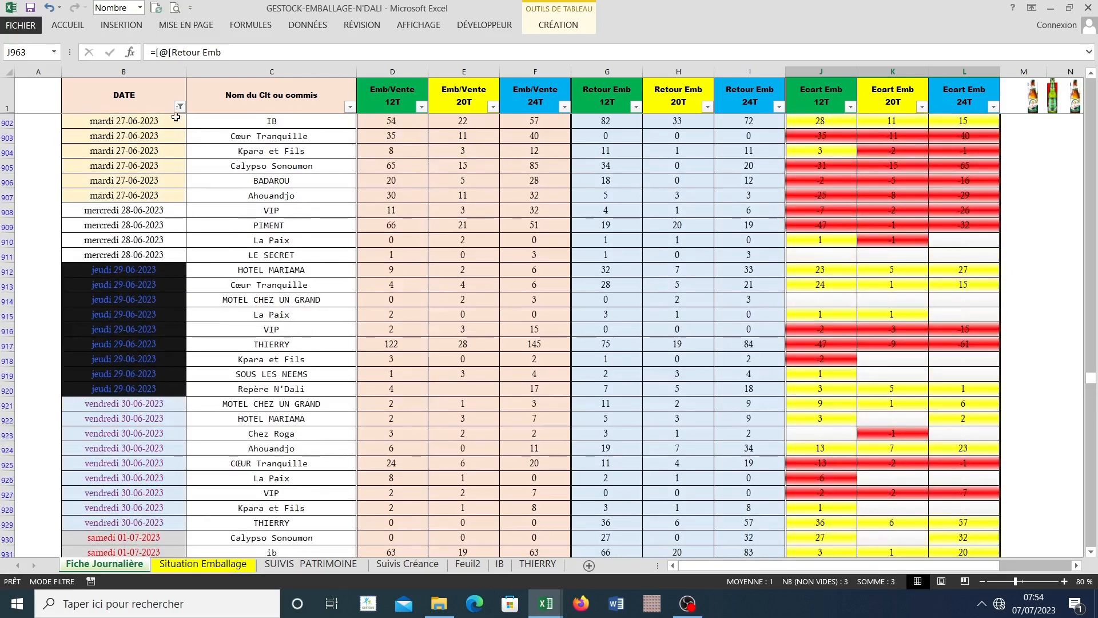
left_click(180, 108)
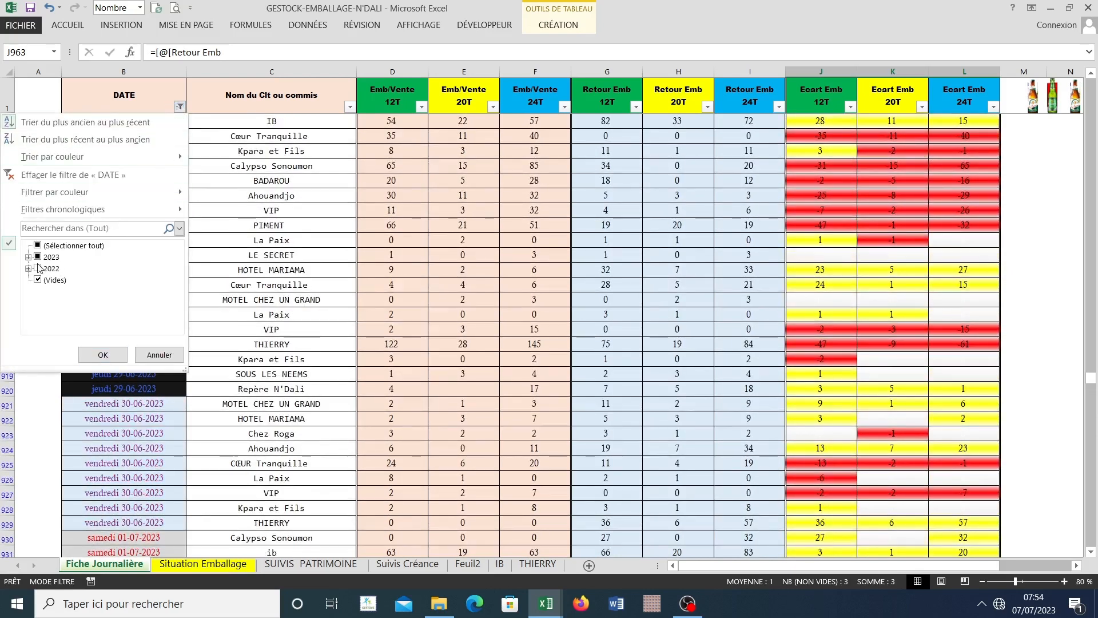
left_click(28, 258)
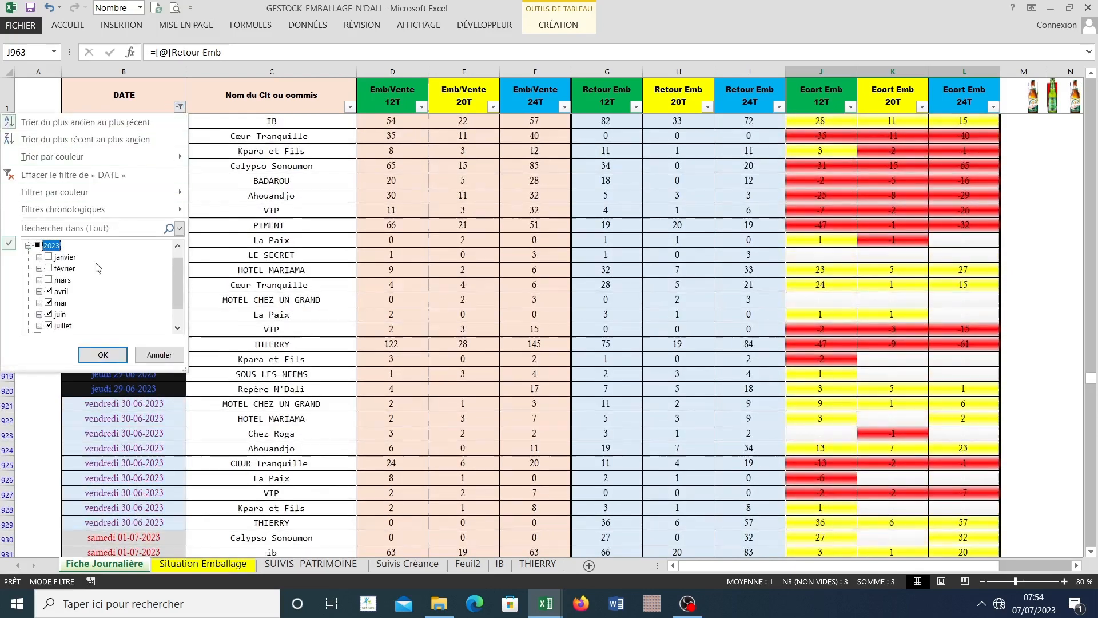
scroll(167, 277, "down", 1)
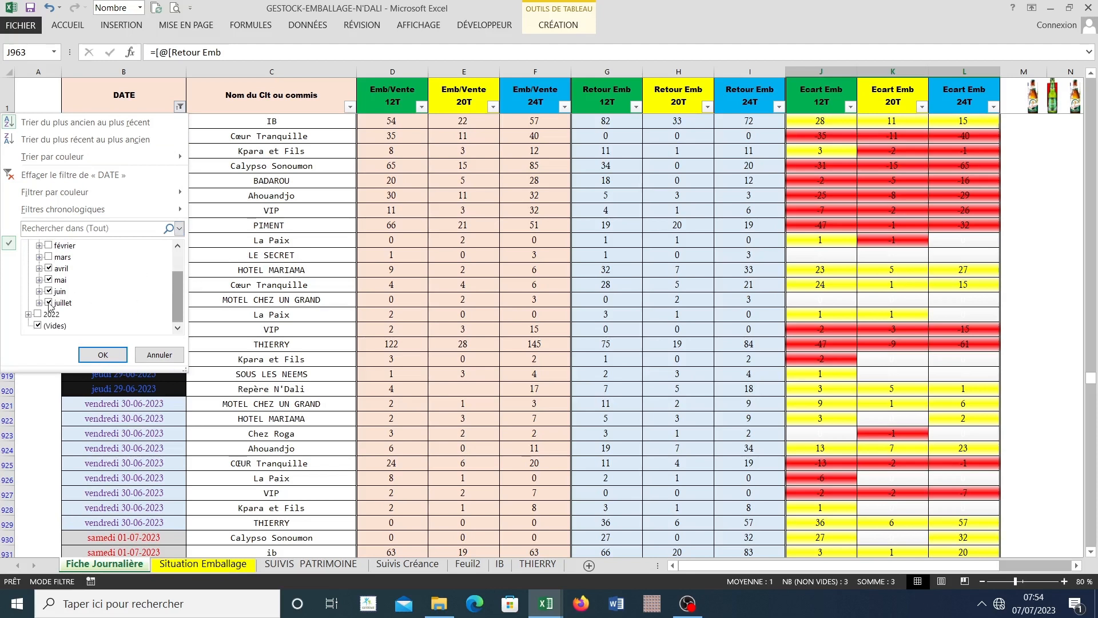
left_click(28, 314)
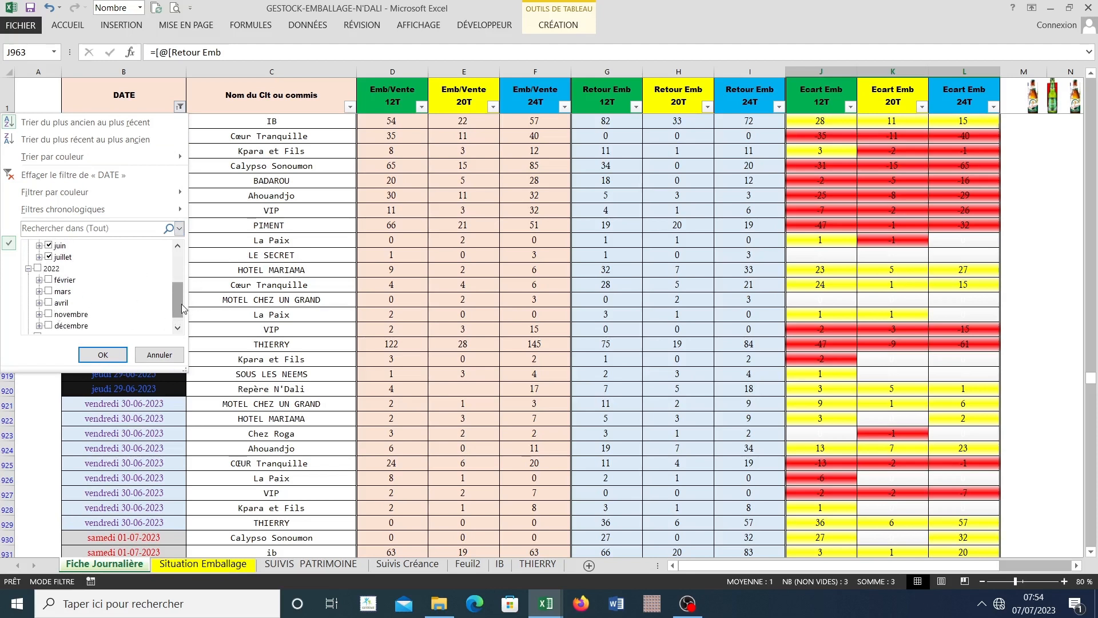
mouse_move(182, 309)
left_mouse_down()
mouse_move(184, 241)
mouse_move(181, 315)
mouse_move(180, 305)
left_mouse_up()
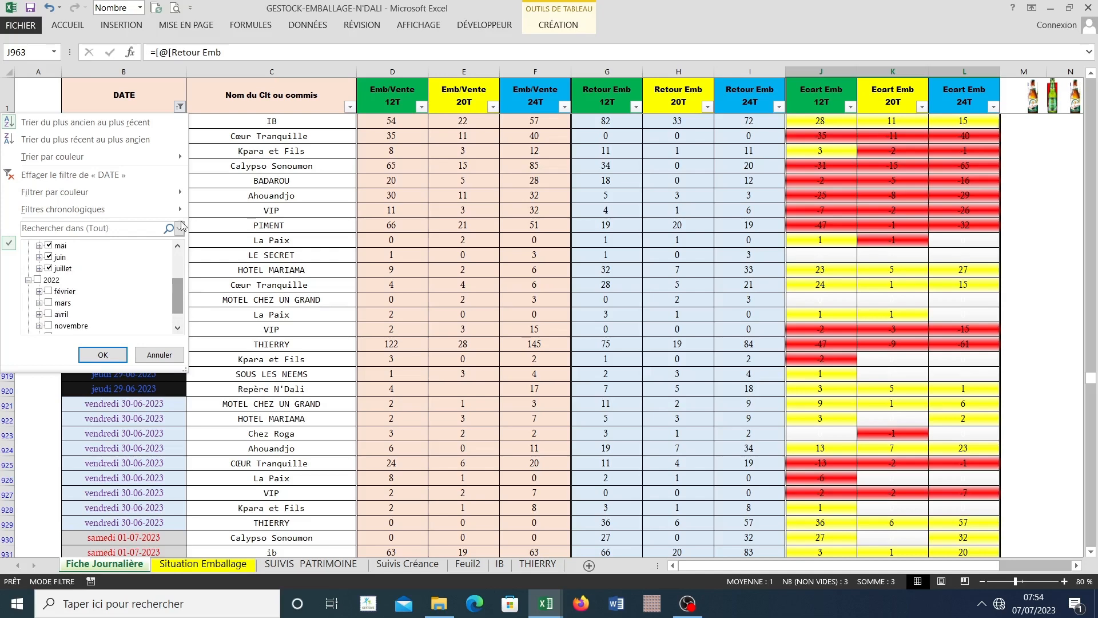
left_click(159, 355)
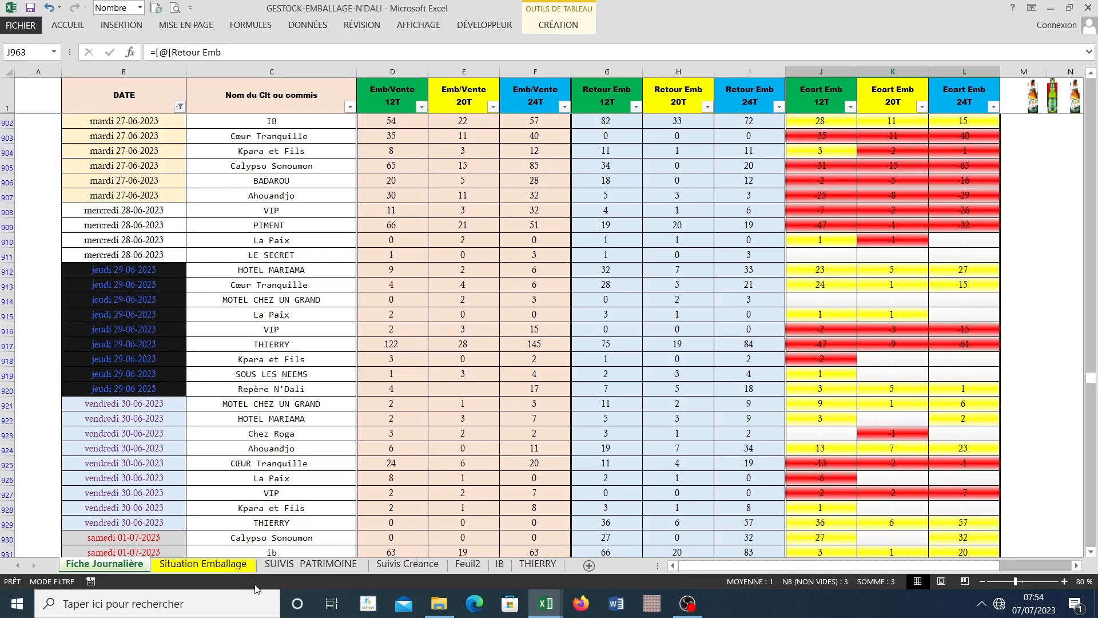
Step: Check the choices in the "Nom du Clt ou commis" filter without applying any, and save the workbook
left_click(180, 106)
left_click(299, 148)
left_click(349, 106)
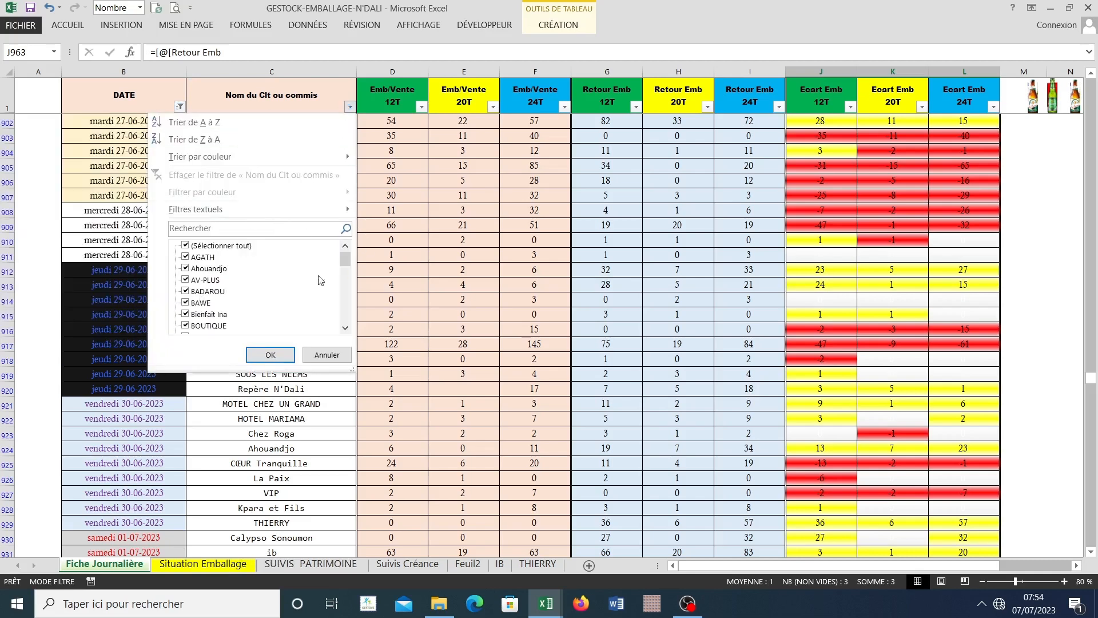
mouse_move(345, 260)
left_mouse_down()
mouse_move(350, 323)
mouse_move(346, 255)
left_mouse_up()
left_click(440, 254)
scroll(282, 252, "up", 5)
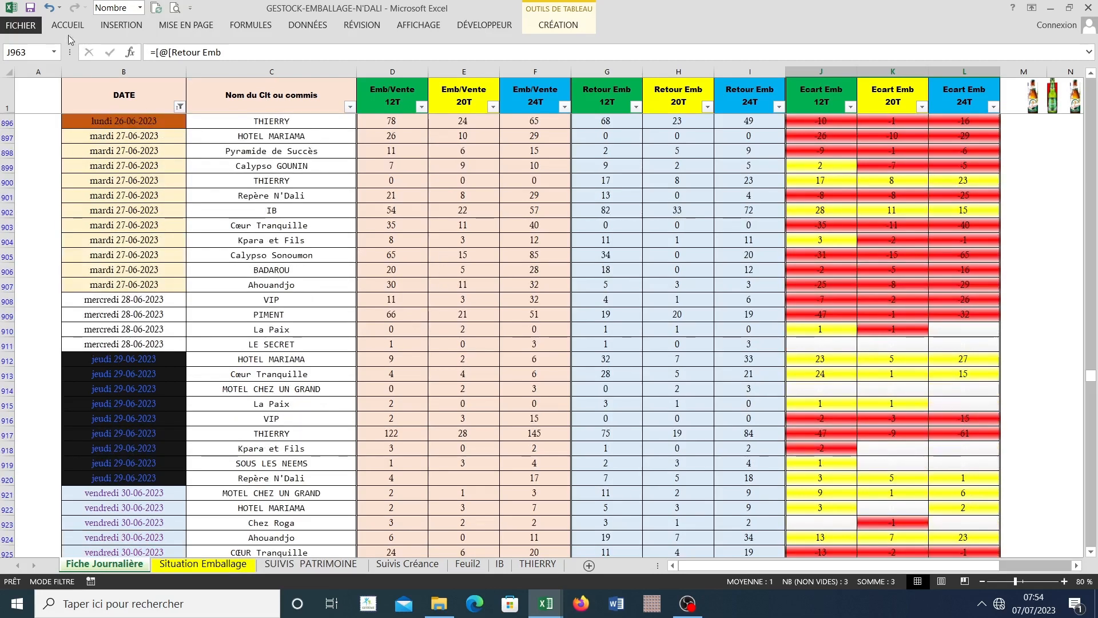
key("ctrl+s")
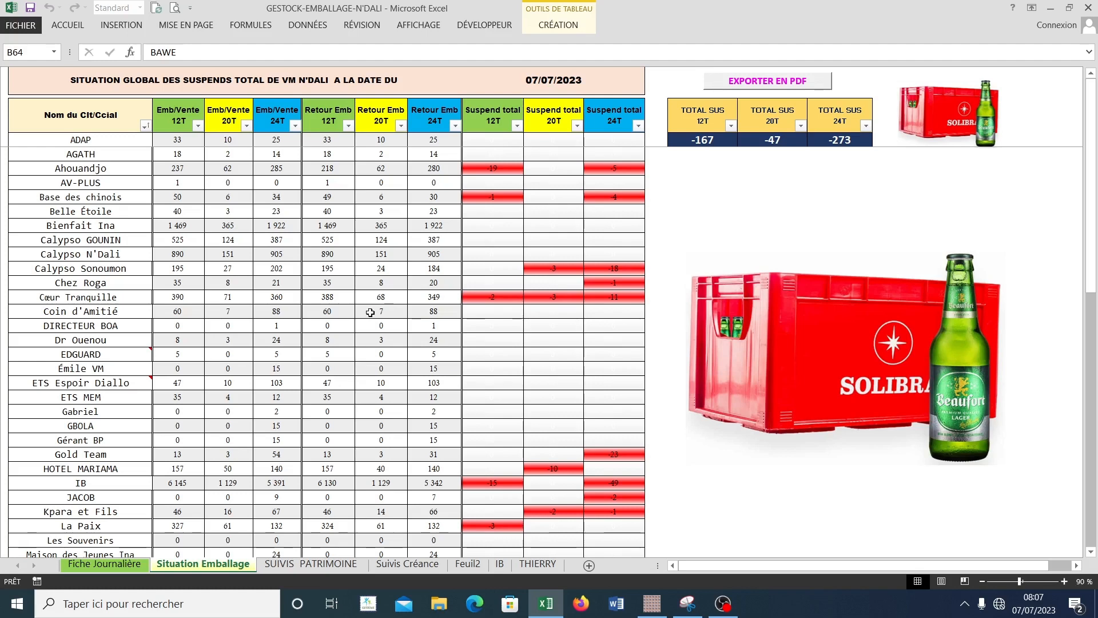
Step: Open the SUIVIS SUSPEND workbook from the recently used workbooks
left_click(20, 26)
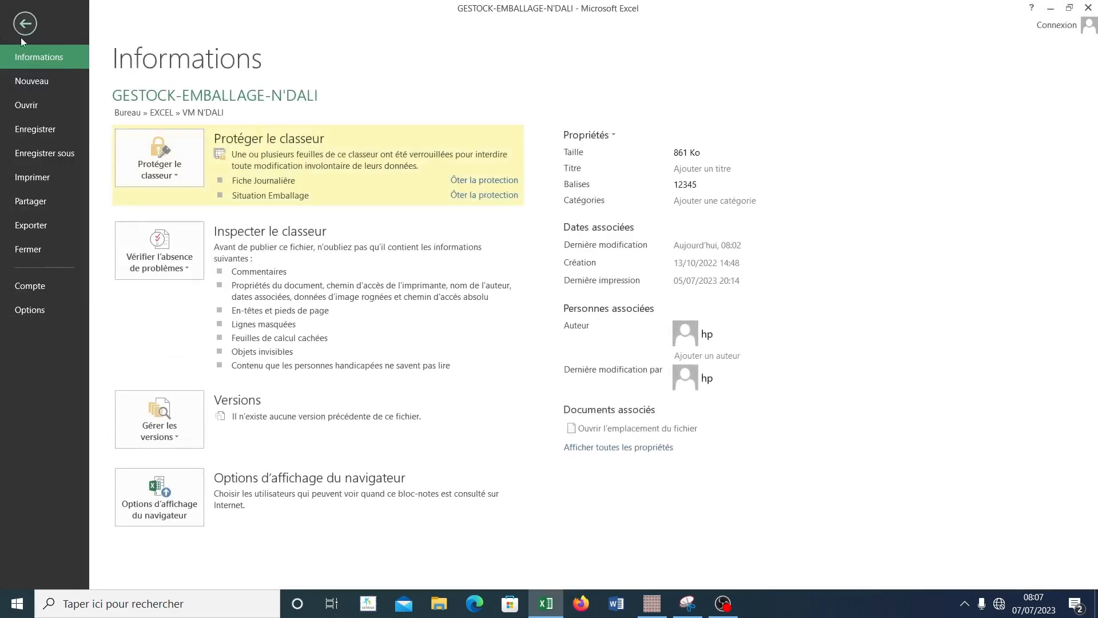
left_click(27, 106)
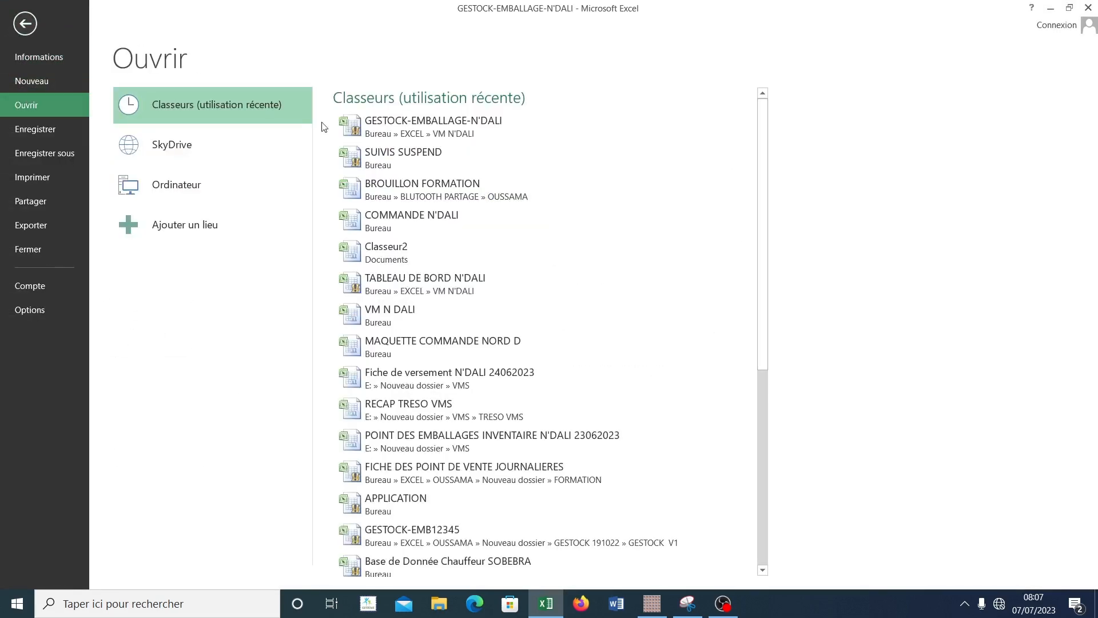
left_click(387, 156)
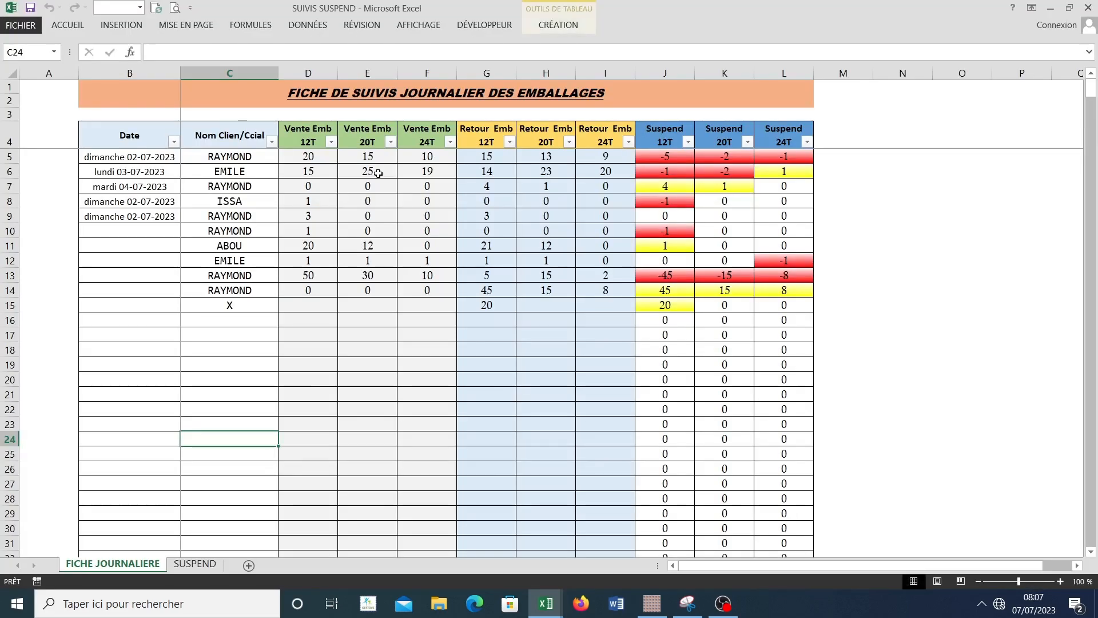
Step: Compare the SUSPEND summary with the FICHE JOURNALIERE entries, ending on FICHE JOURNALIERE
left_click(194, 563)
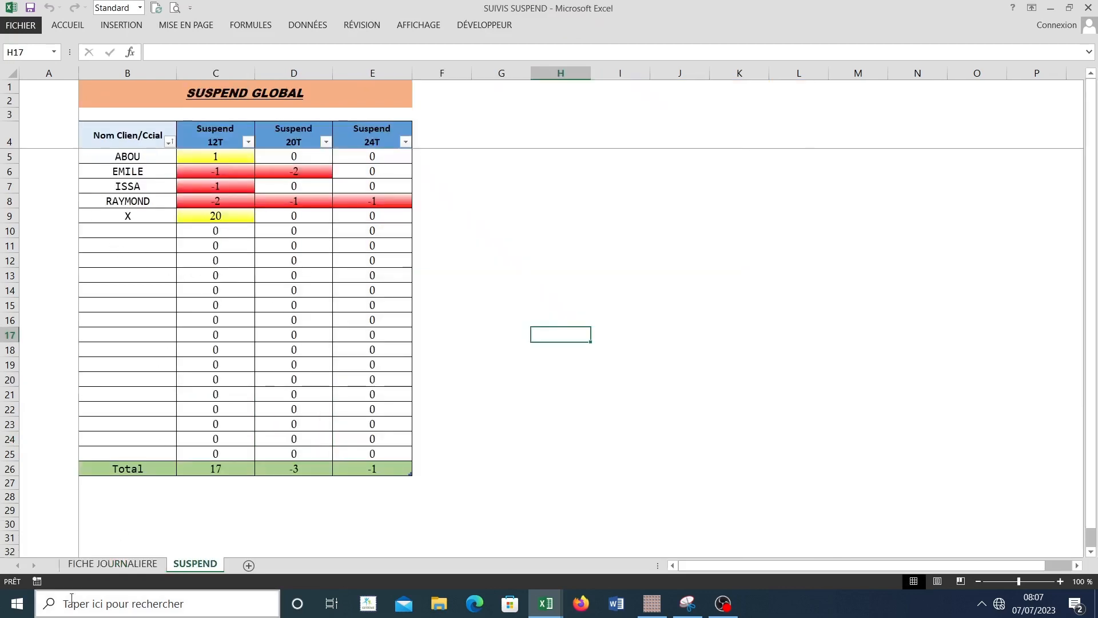
left_click(113, 564)
left_click(194, 564)
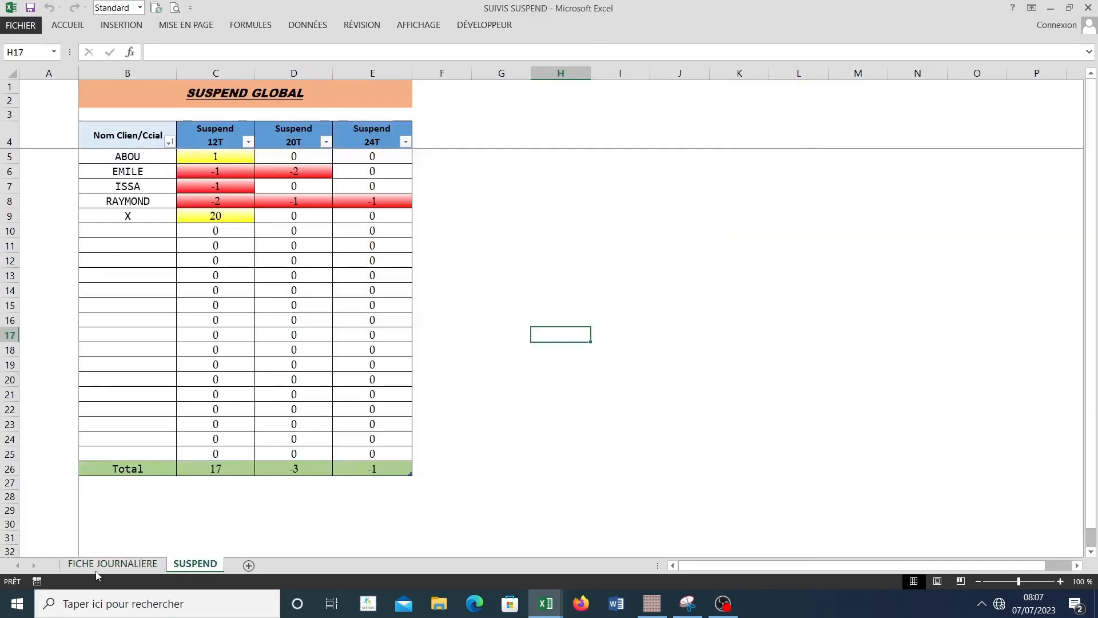
left_click(103, 567)
left_click(187, 565)
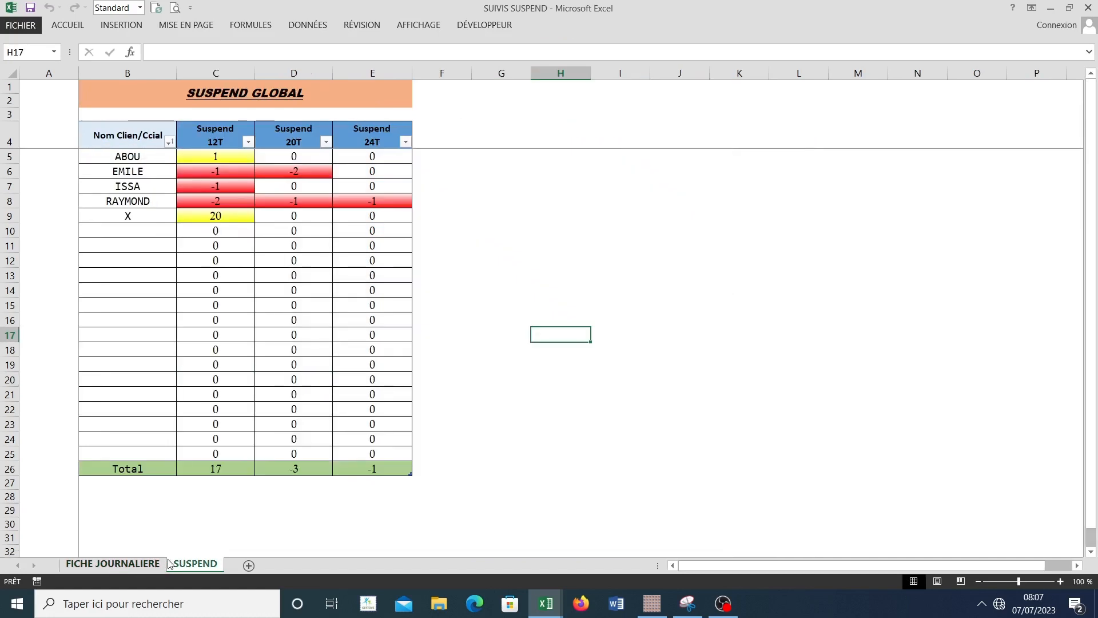
left_click(114, 564)
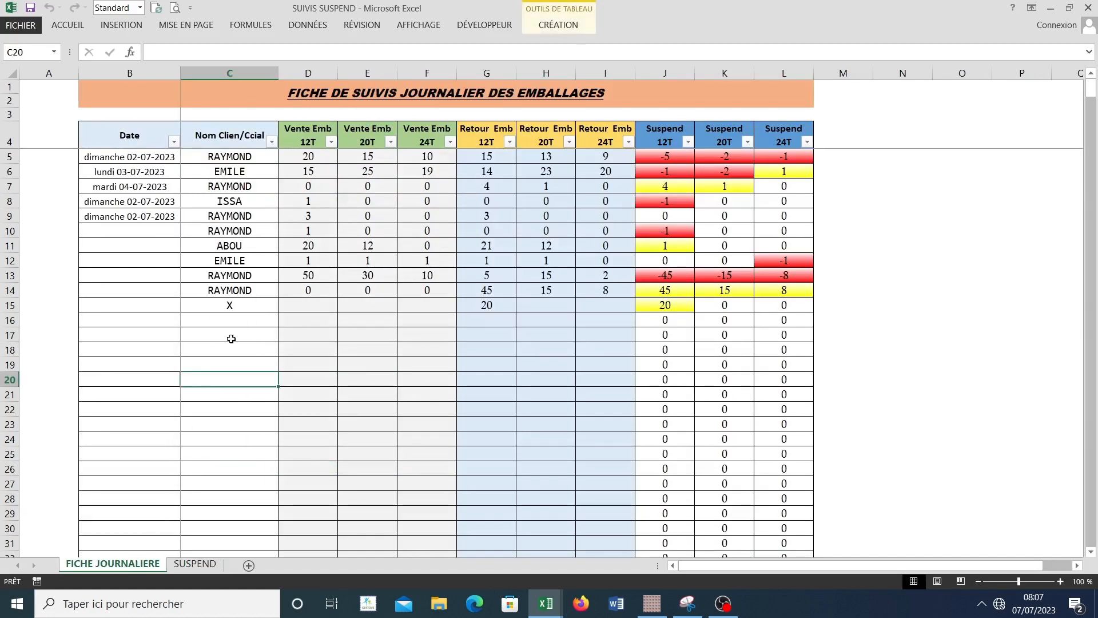
Step: Go through the empty entry cells below the last record, from the client name to Vente Emb 20T in row 17
left_click(235, 322)
left_click(232, 337)
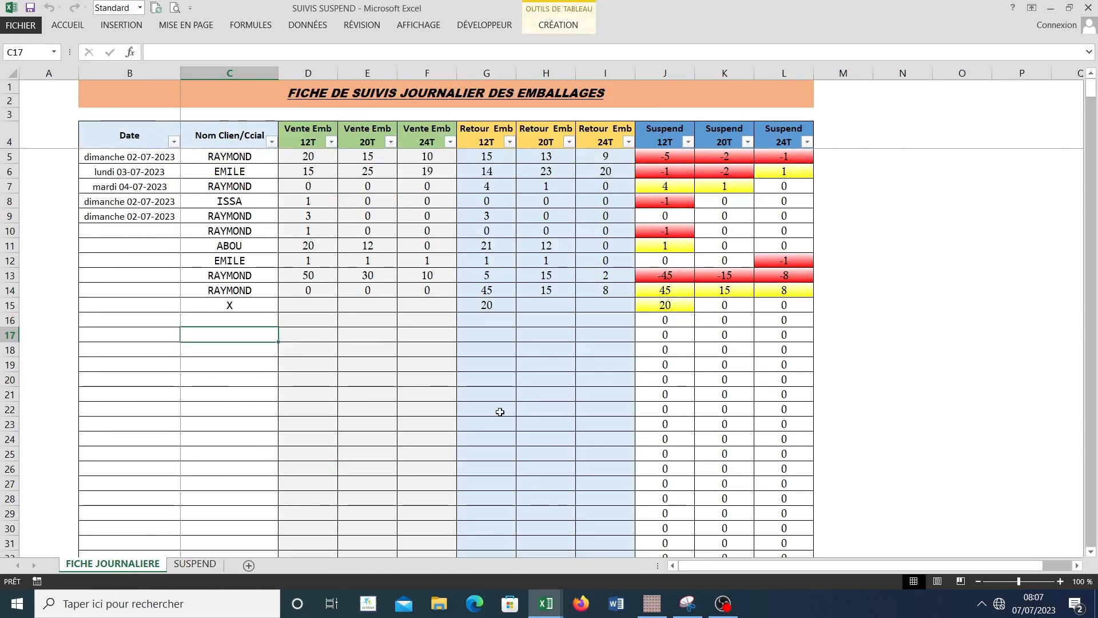
left_click(323, 335)
left_click(368, 335)
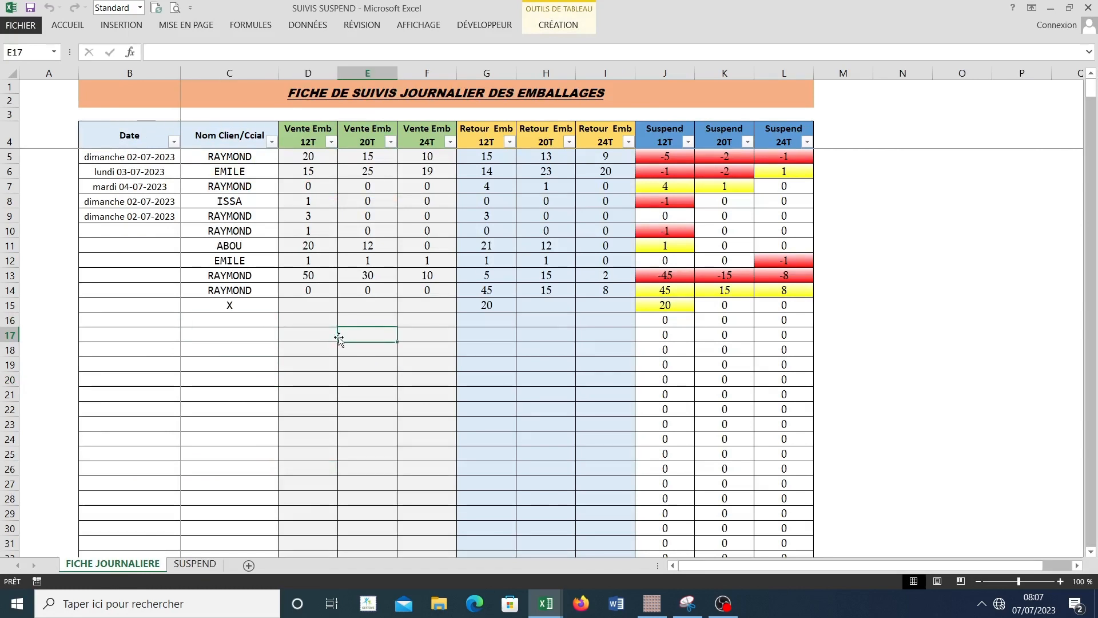
Step: Check the empty Vente Emb 20T and 24T cells in row 17 and the SUSPEND summary, ending on FICHE JOURNALIERE
left_click(335, 337)
left_click(380, 338)
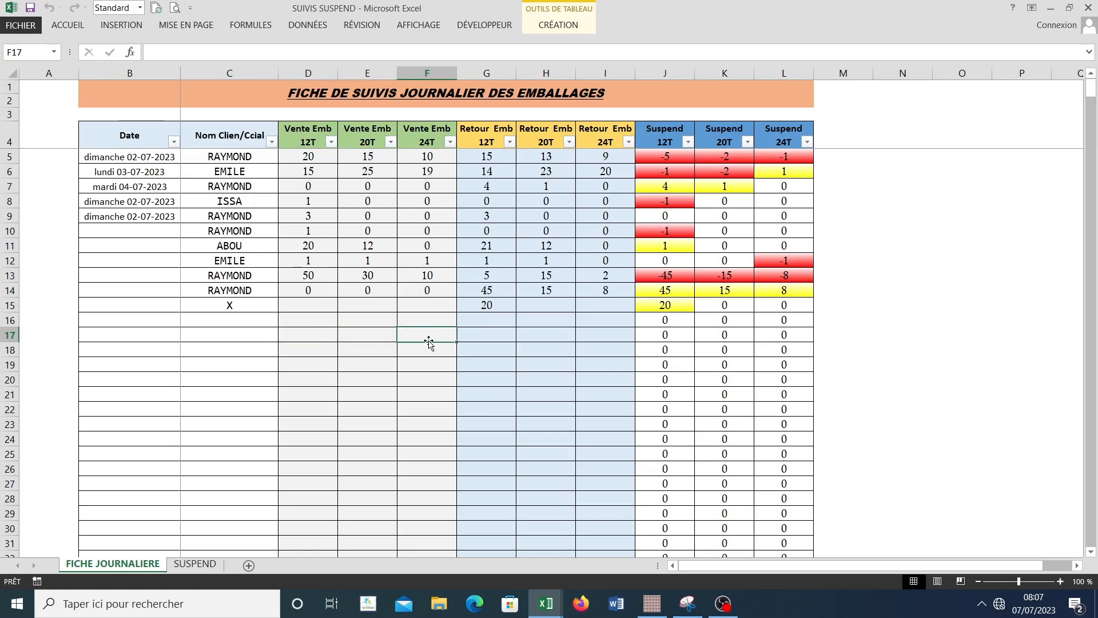
left_click(192, 564)
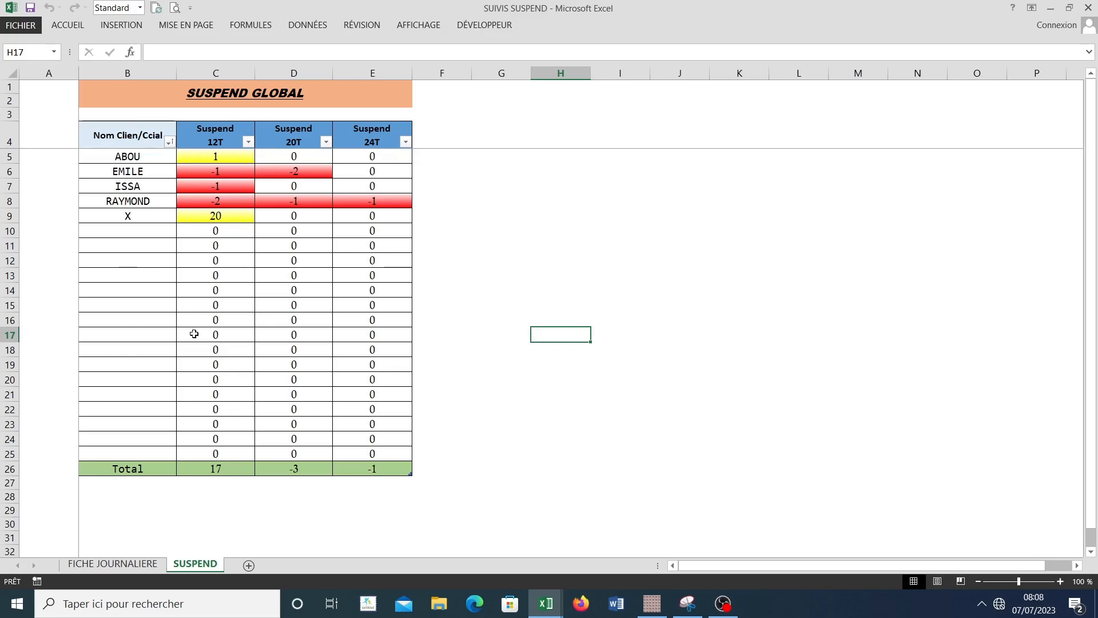
left_click(137, 565)
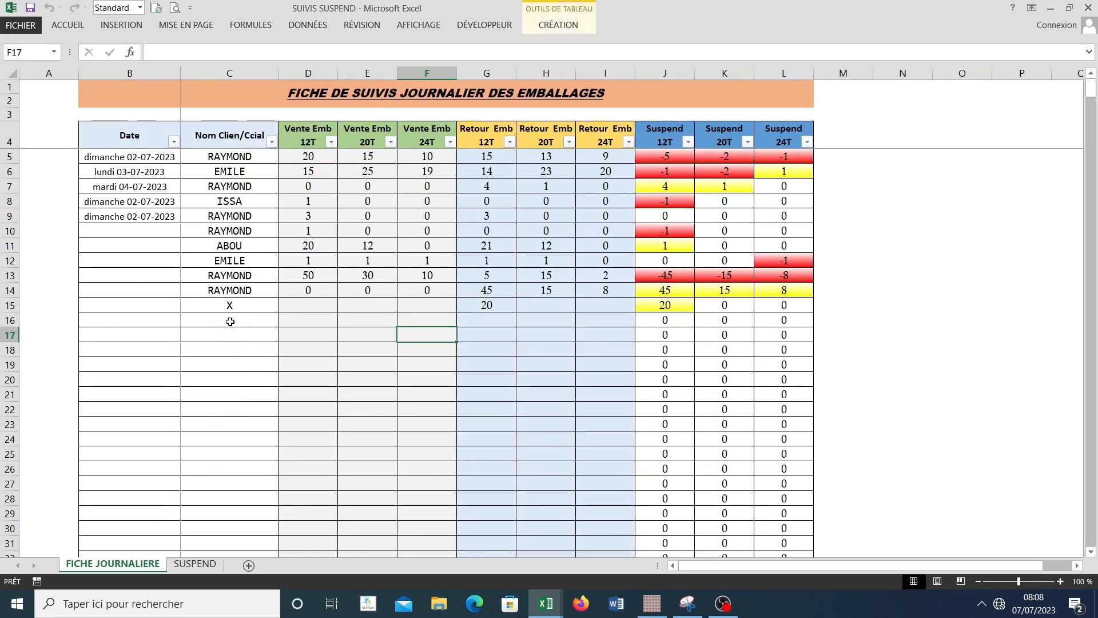
Step: Record client y in row 16 of FICHE JOURNALIERE with Vente Emb 12T 25, 20T 13 and 24T 48
left_click(231, 321)
type("y")
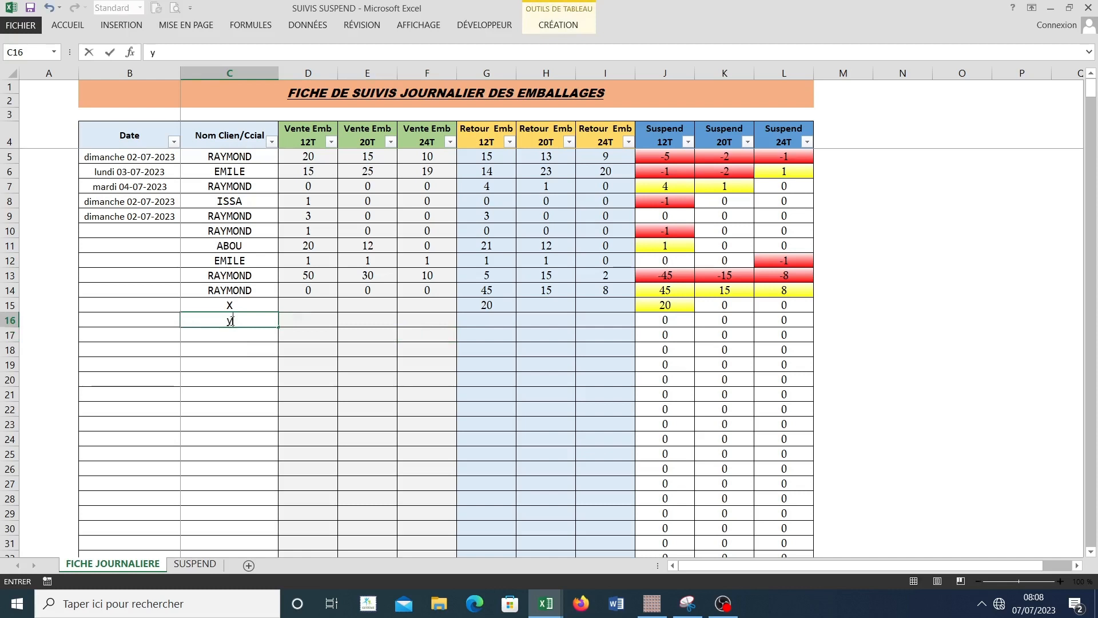
key("Escape")
key("Tab")
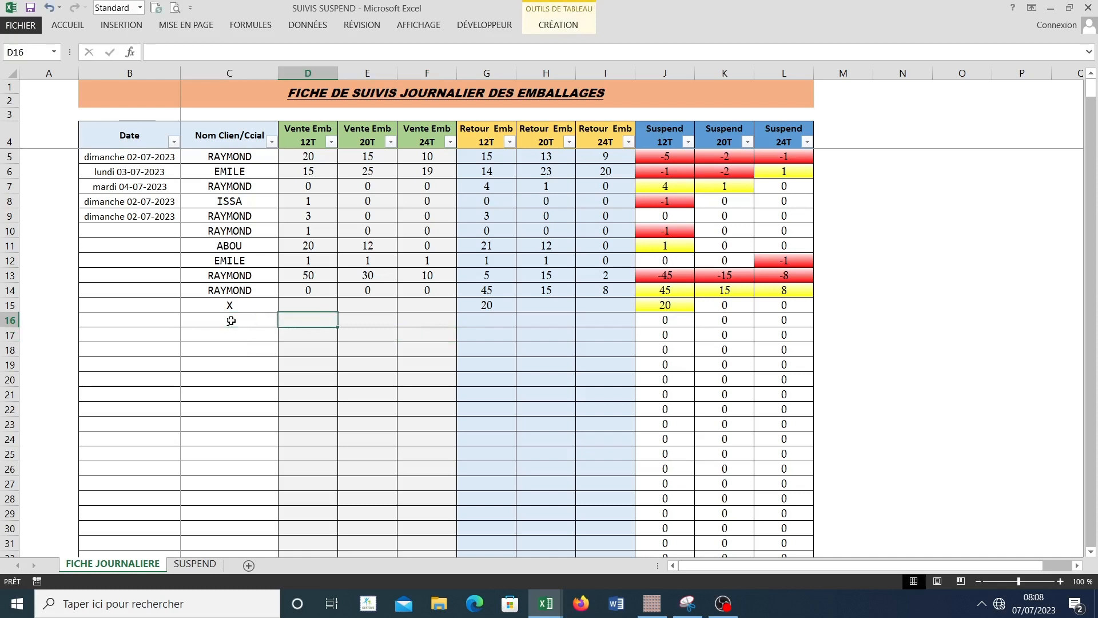
type("25")
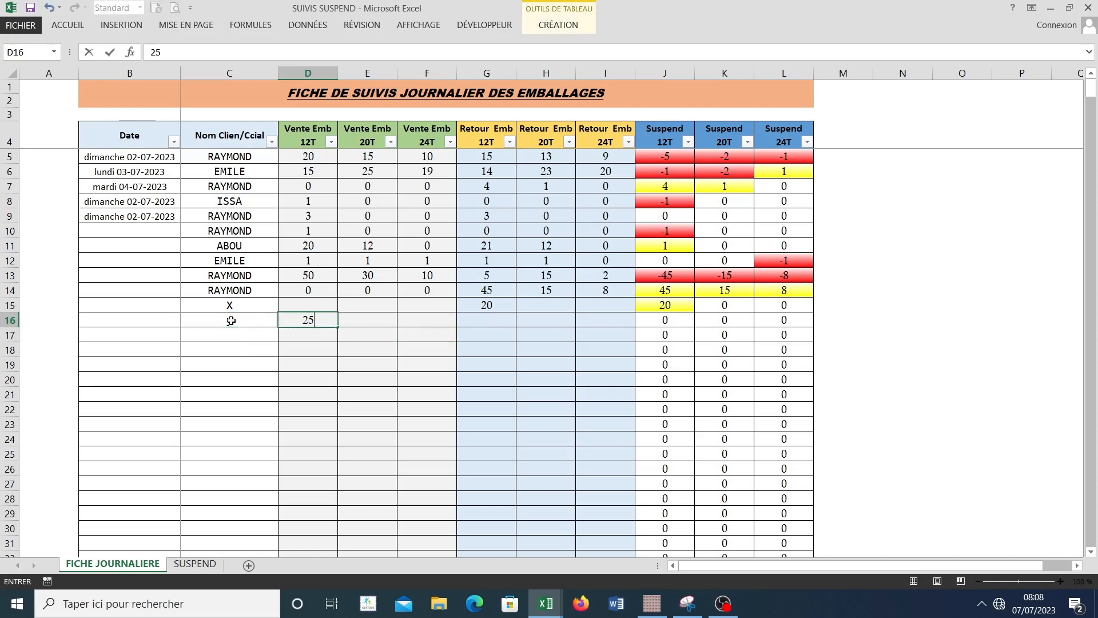
key("Tab")
type("13")
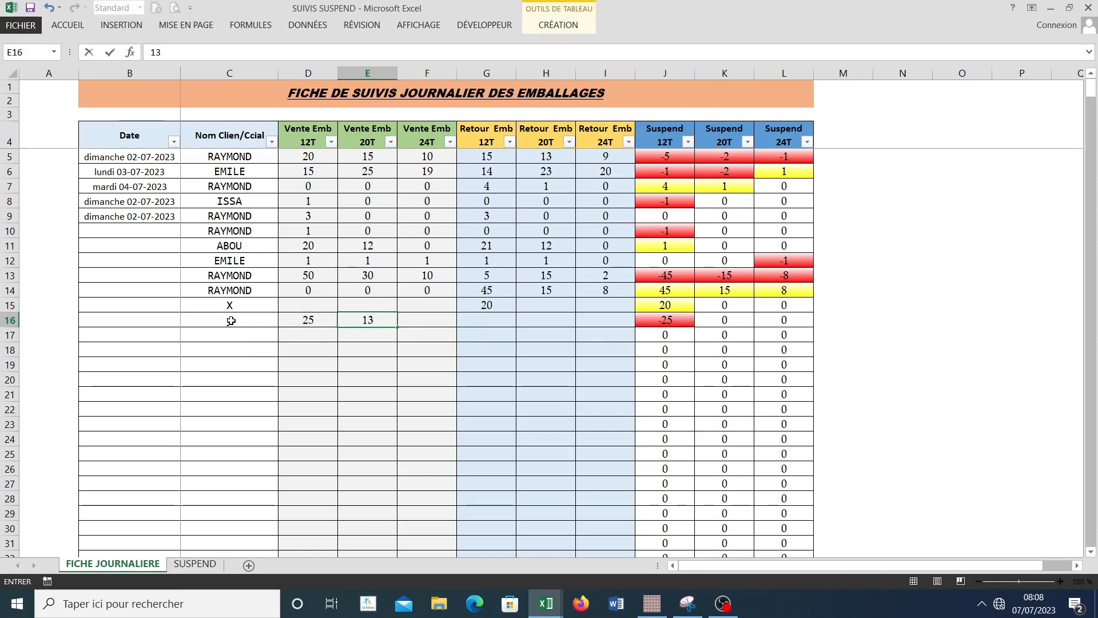
key("Tab")
type("48")
left_click(366, 350)
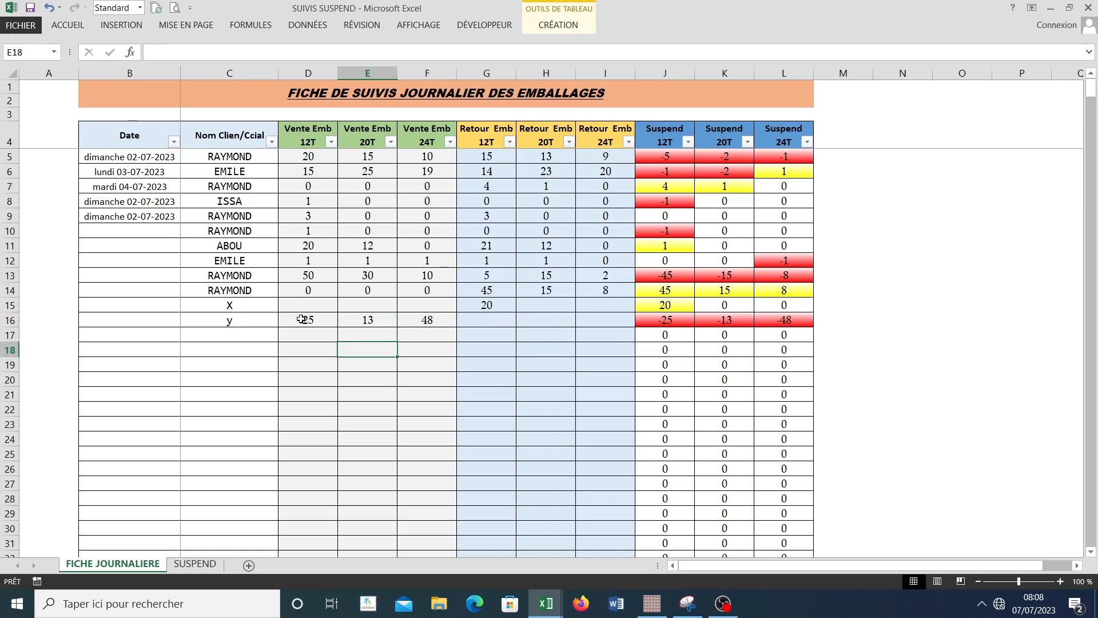
Step: Add client y in cell B10 of the SUSPEND GLOBAL table, below client X
left_click_drag(301, 319, 411, 315)
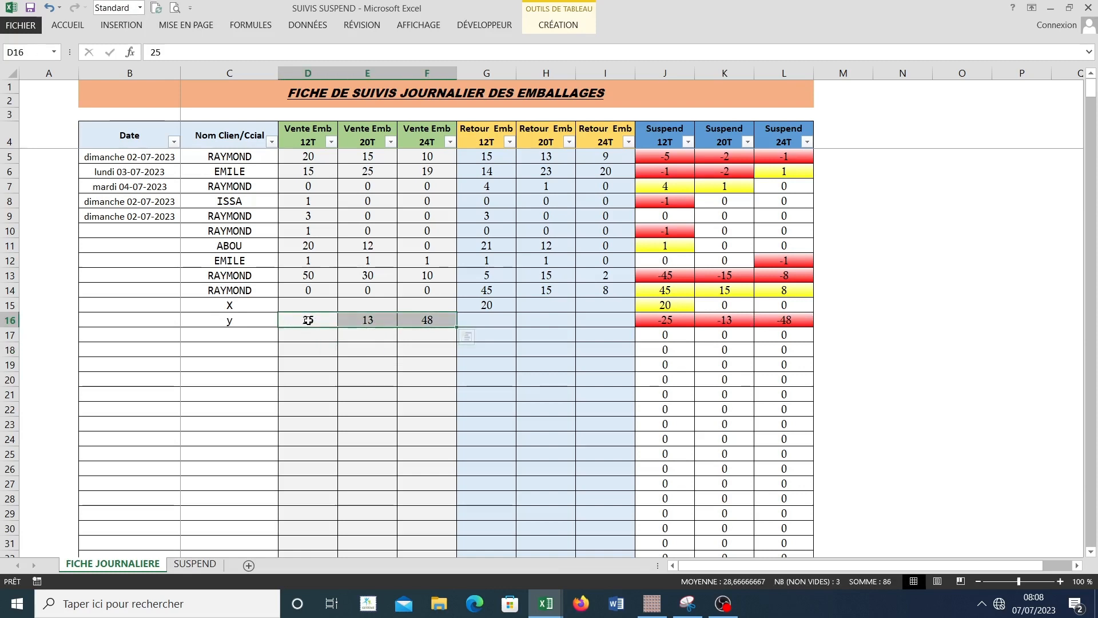
left_click(184, 564)
left_click(126, 232)
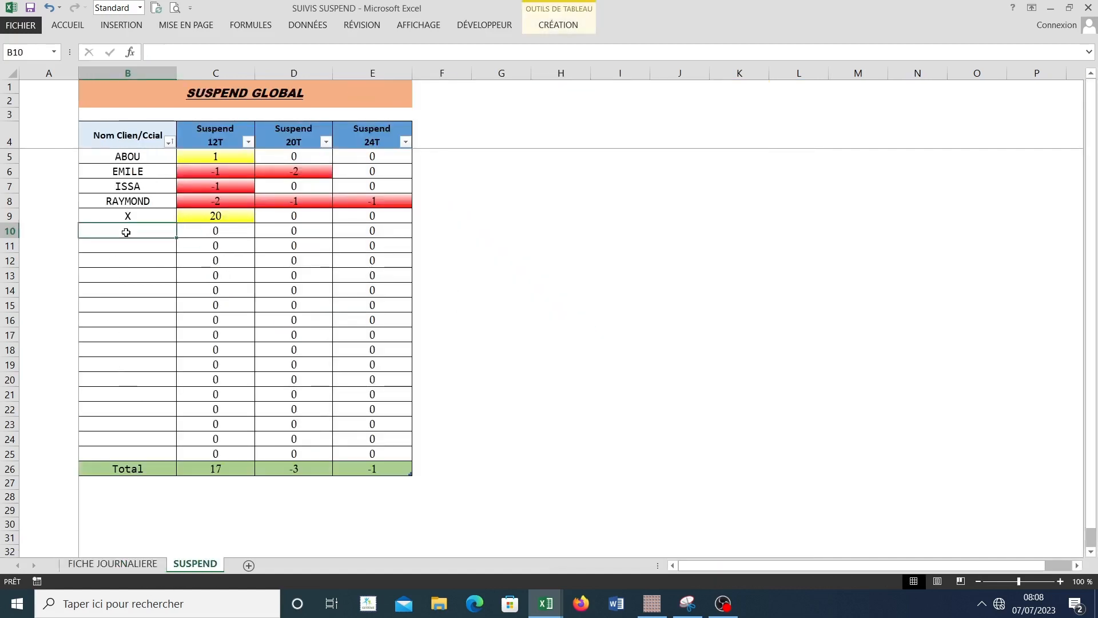
type("y")
key("Return")
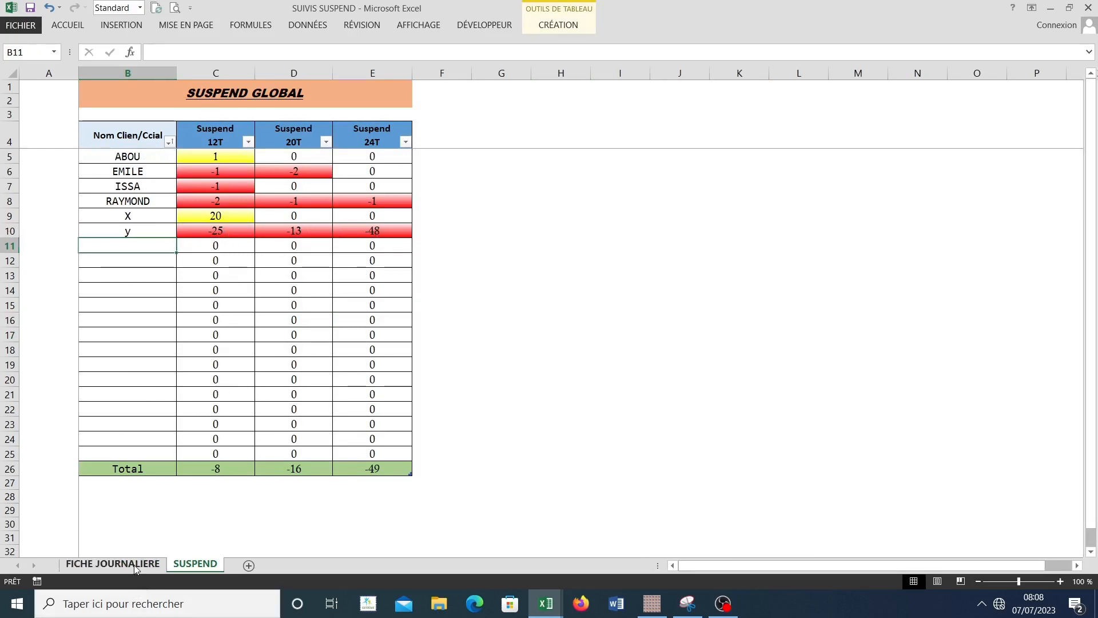
Step: Compare client y's row 16 entries in FICHE JOURNALIERE with the SUSPEND GLOBAL summary, ending on FICHE JOURNALIERE
left_click(112, 563)
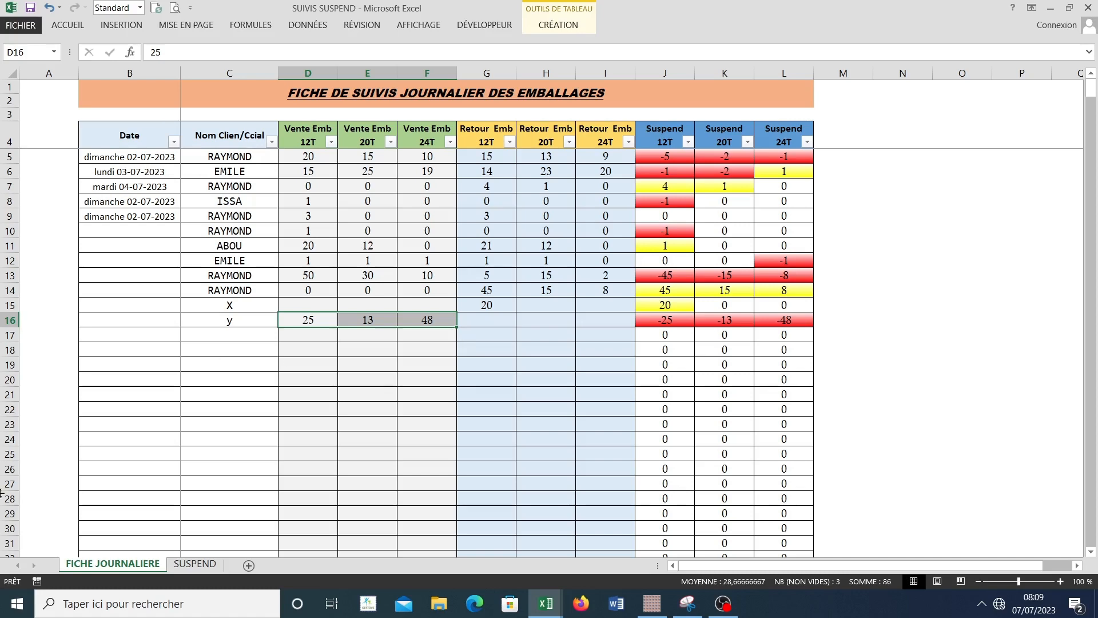
left_click(194, 563)
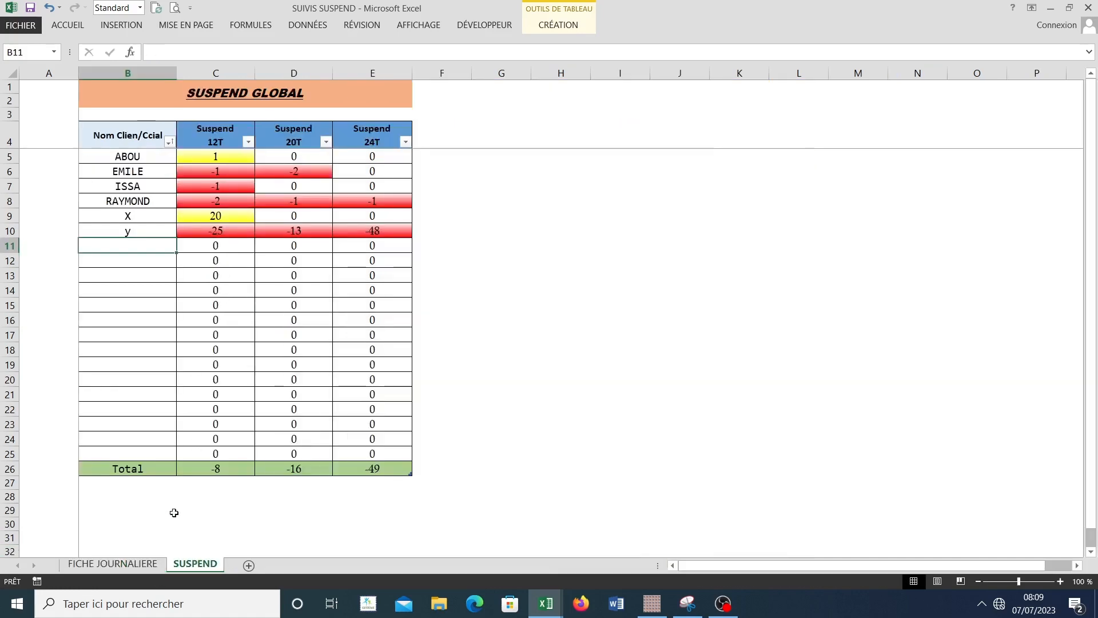
left_click(116, 565)
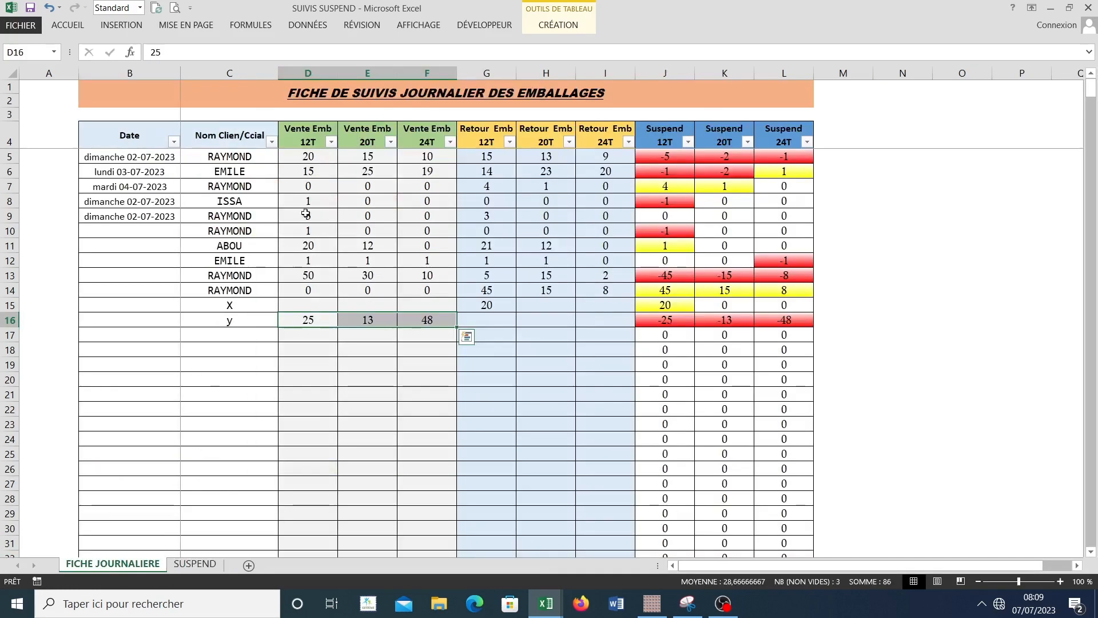
left_click(229, 315)
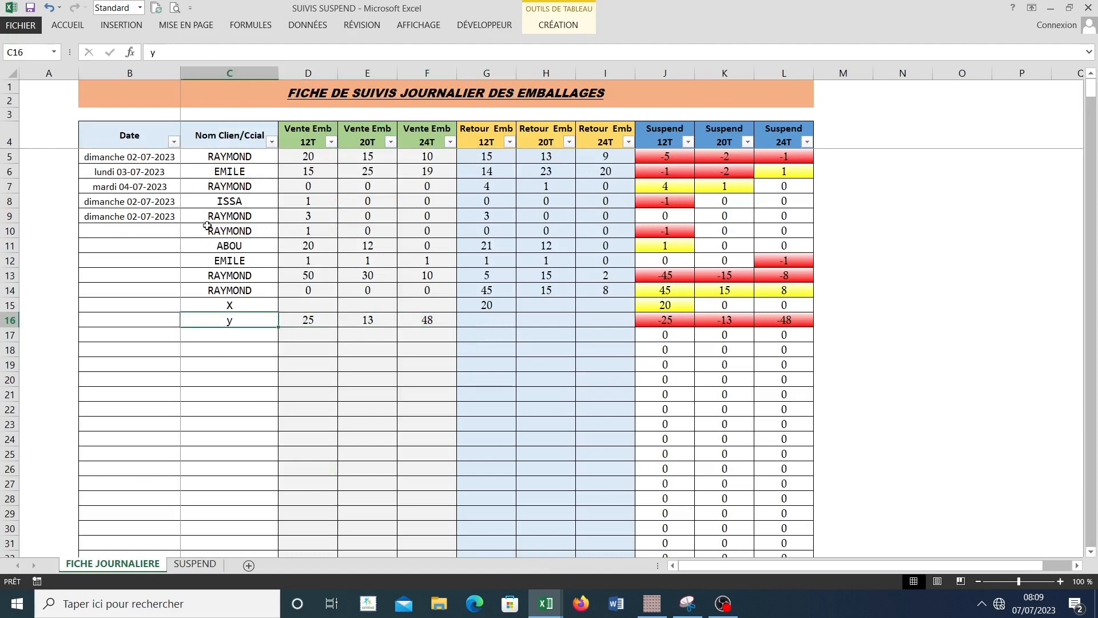
left_click_drag(298, 320, 612, 321)
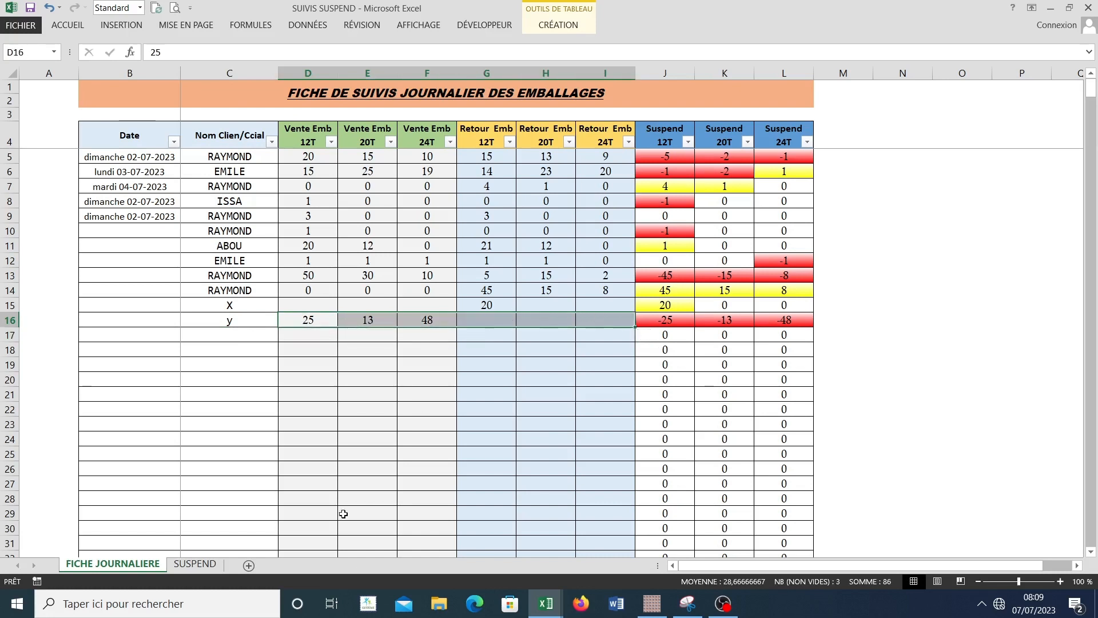
left_click(196, 564)
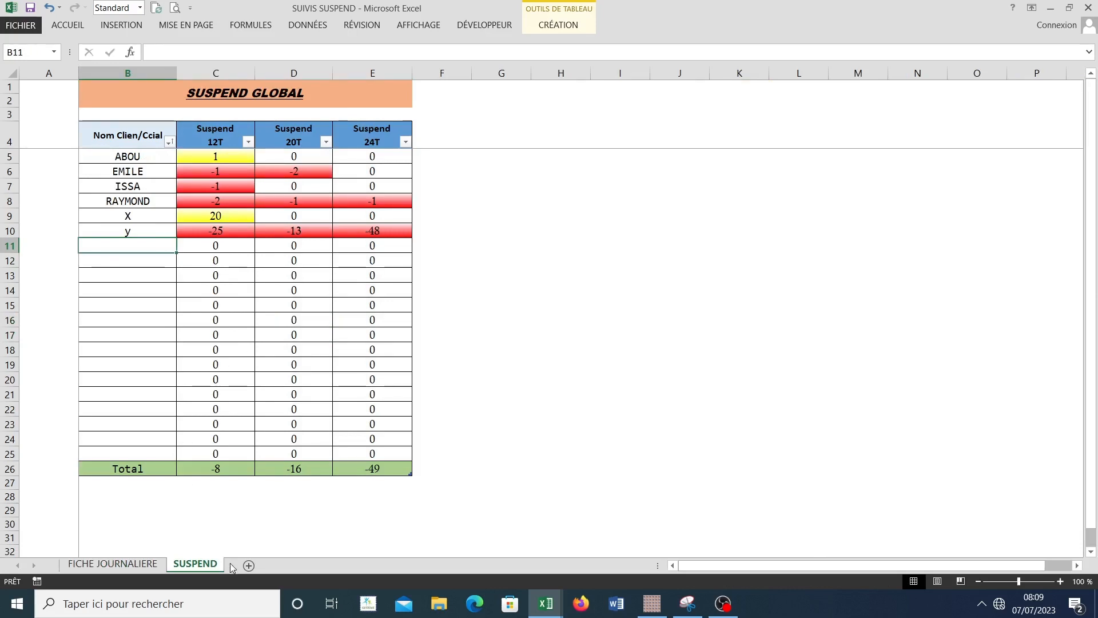
left_click(146, 570)
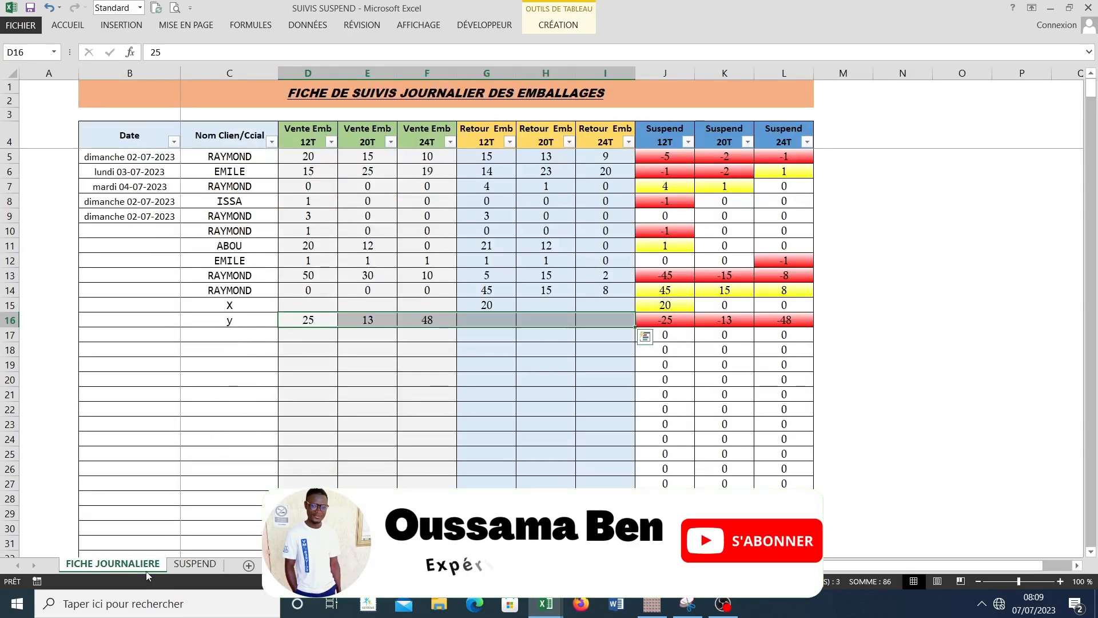